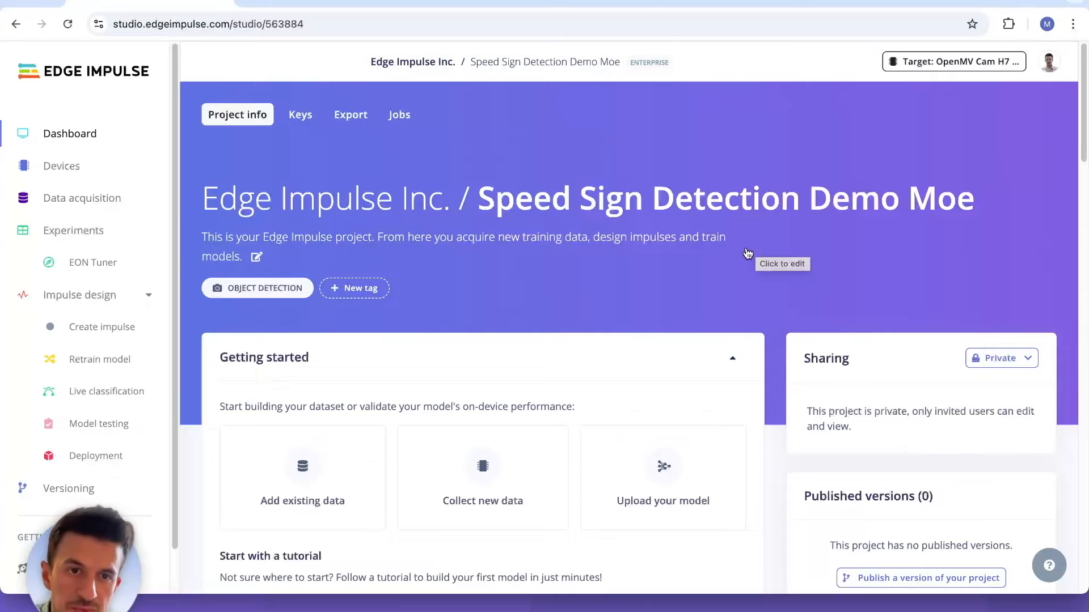
Open the project's data acquisition page with its dataset and device collection options
left_click(89, 204)
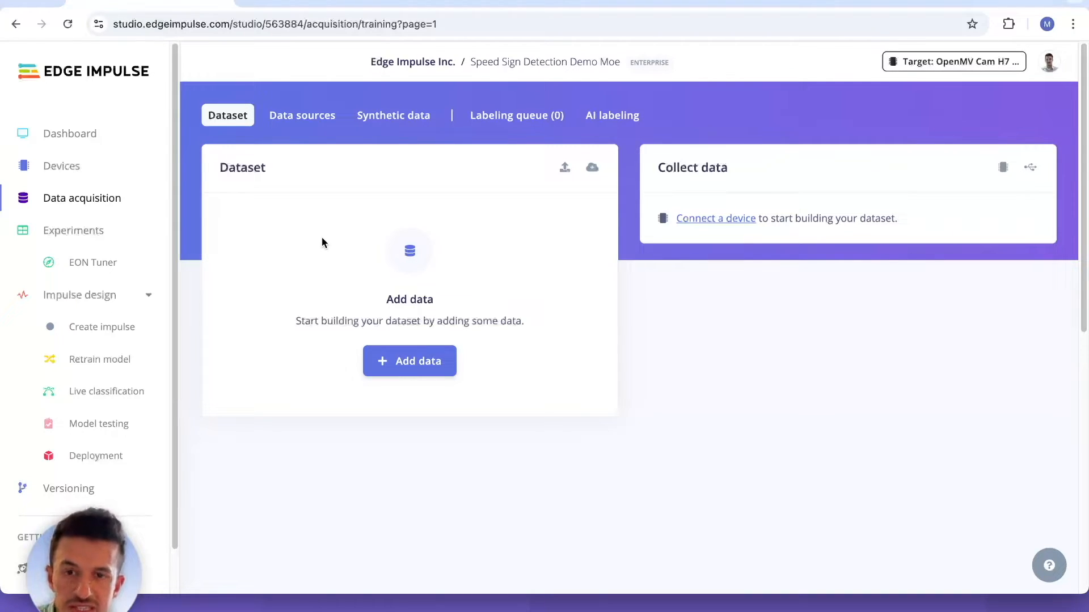
left_click(719, 224)
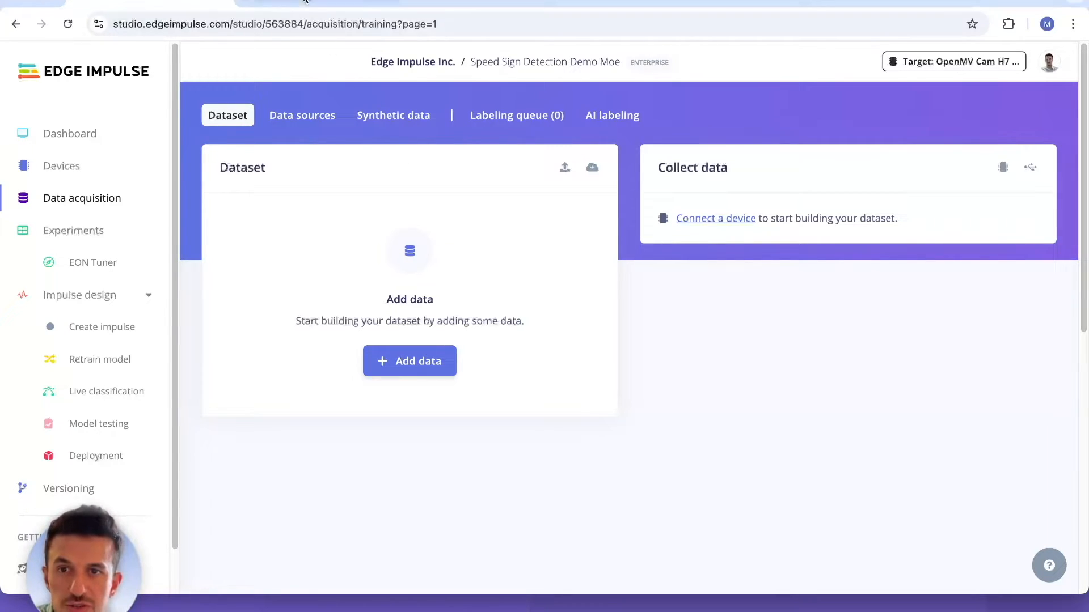
Switch to the Road Sign Detection dataset page on Kaggle and examine its sample images and full description
left_click(343, 2)
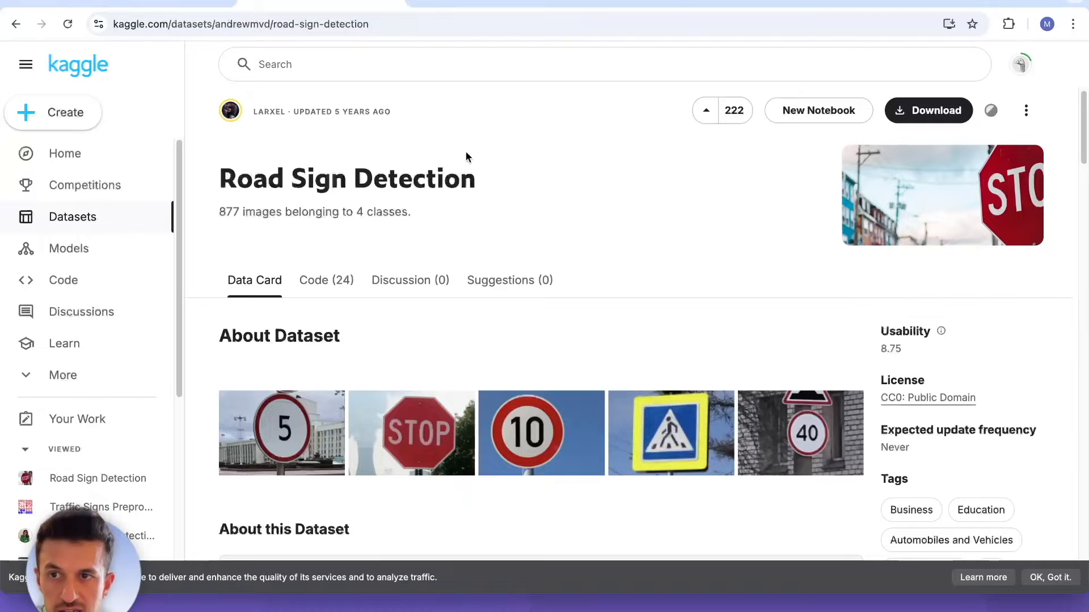
scroll(550, 195, "down", 4)
scroll(544, 277, "up", 1)
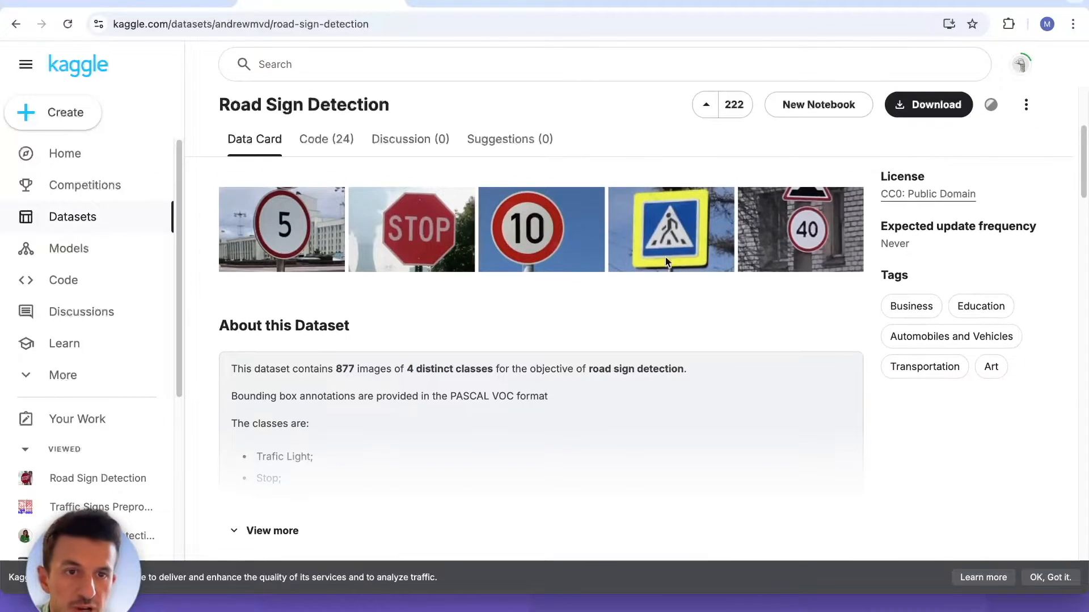
scroll(480, 351, "up", 4)
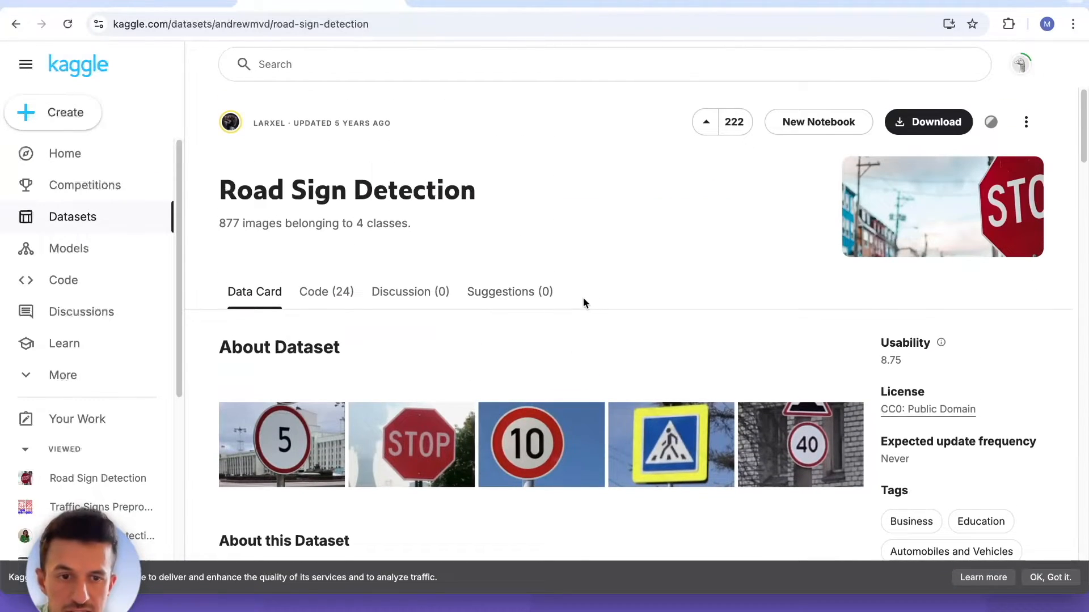
scroll(583, 304, "down", 7)
scroll(533, 319, "up", 1)
left_click(278, 416)
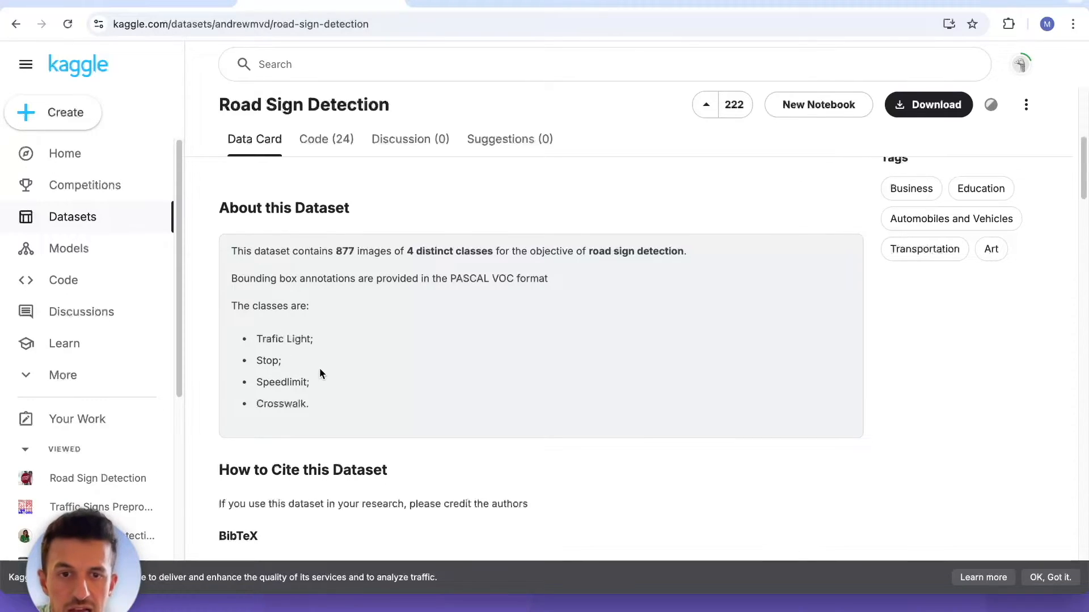
Examine the Speedlimit entry in the dataset's class list and compare it with the sample sign images
double_click(279, 383)
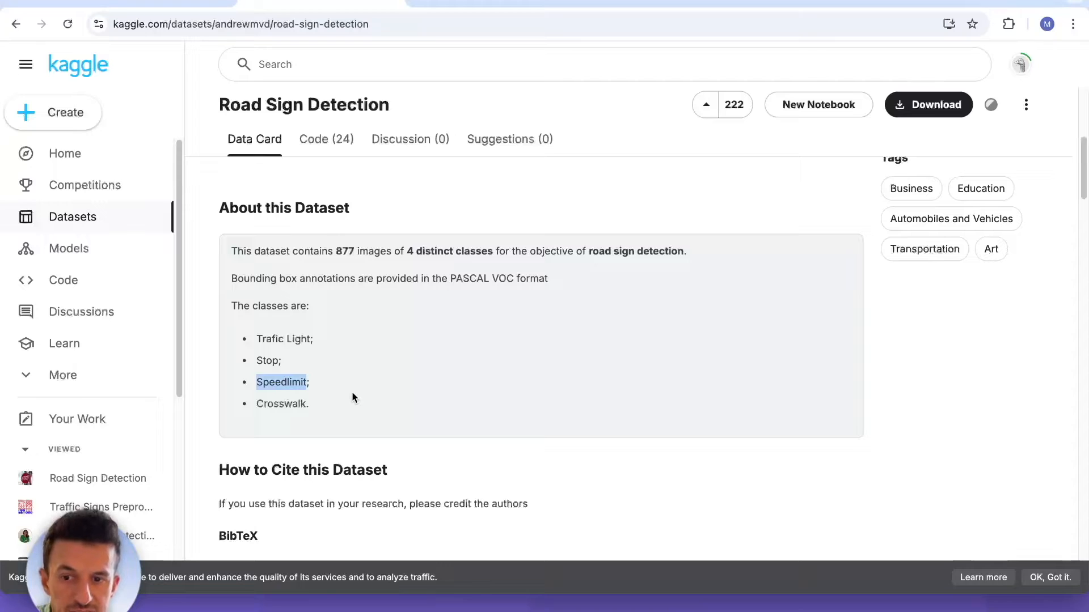
left_click(353, 384)
scroll(384, 390, "up", 5)
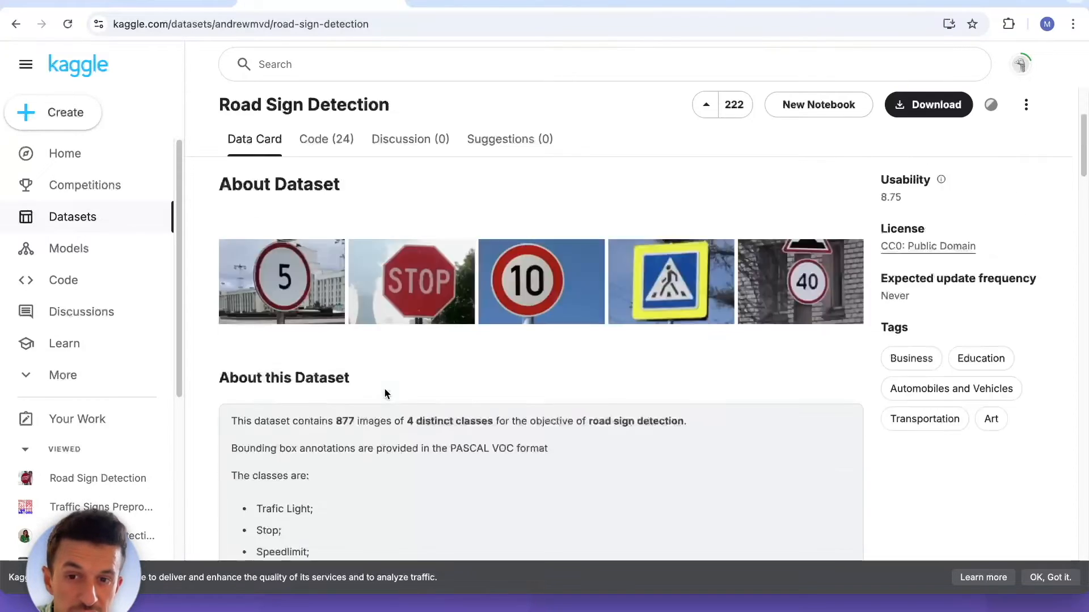
scroll(391, 392, "down", 4)
double_click(287, 446)
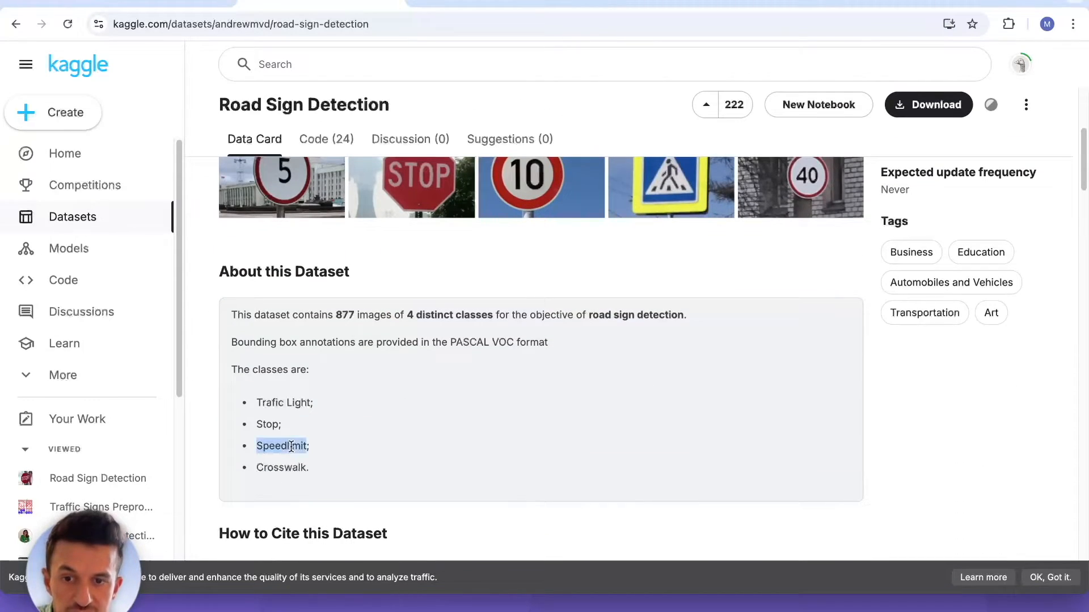
scroll(443, 403, "up", 2)
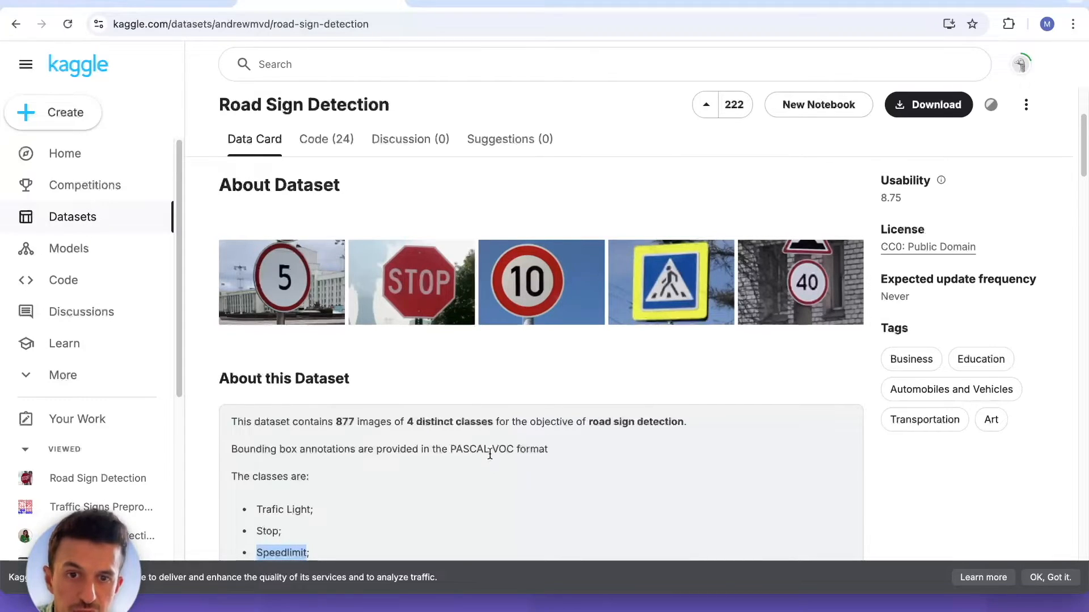
scroll(526, 433, "up", 3)
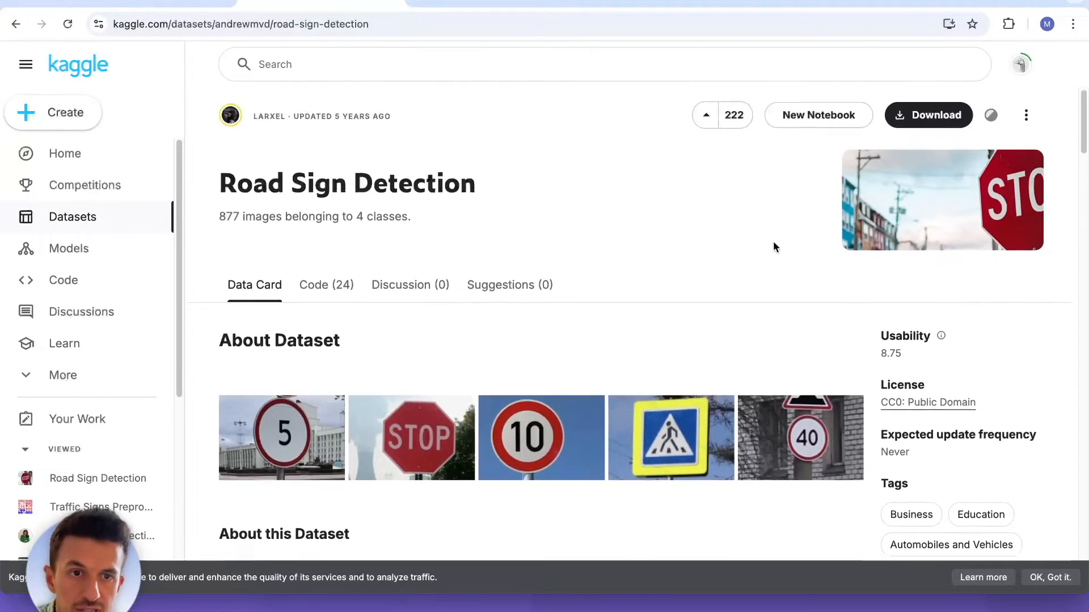
Start downloading the Road Sign Detection dataset as a zip and cancel the running download
left_click(907, 120)
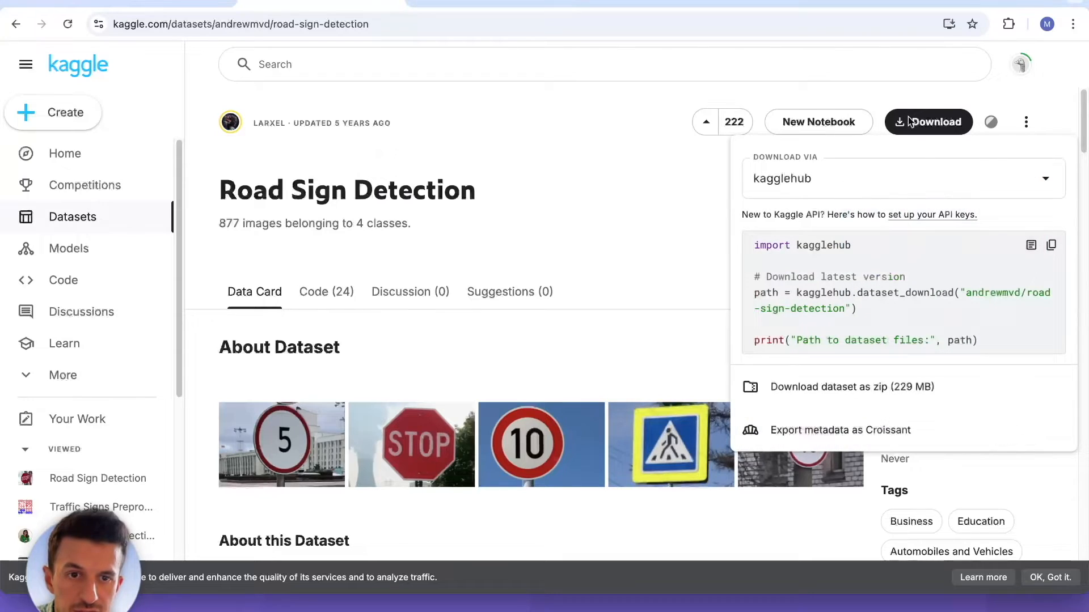
left_click(854, 385)
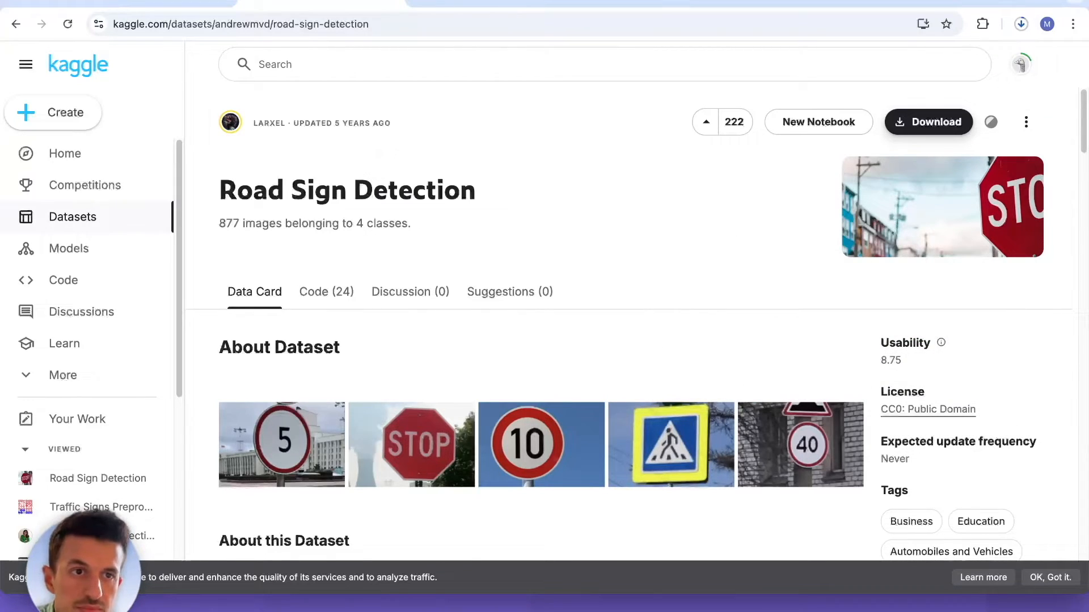
left_click(1021, 26)
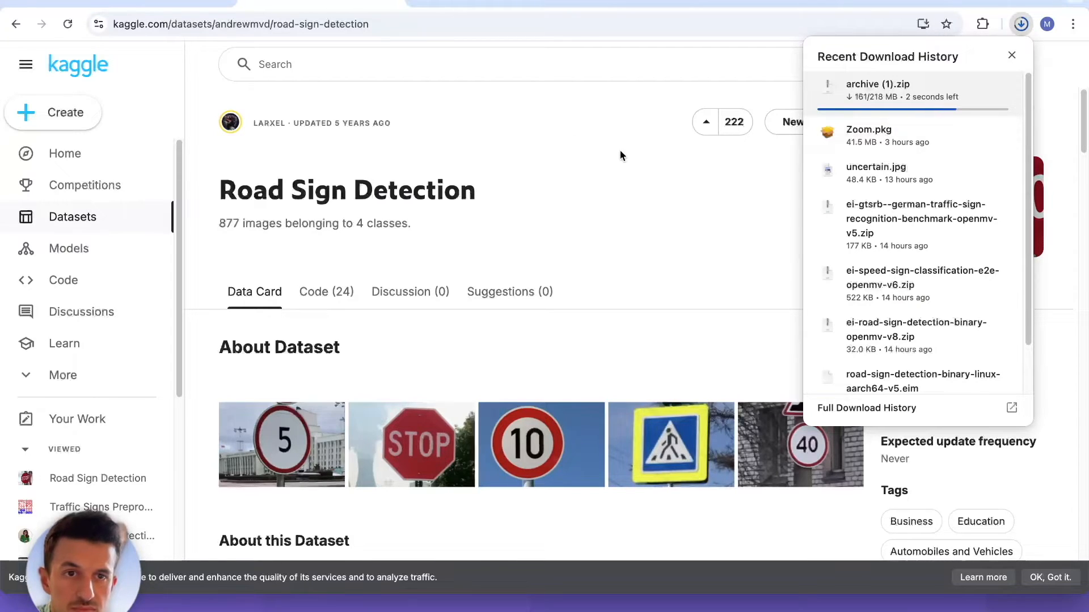
mouse_move(971, 94)
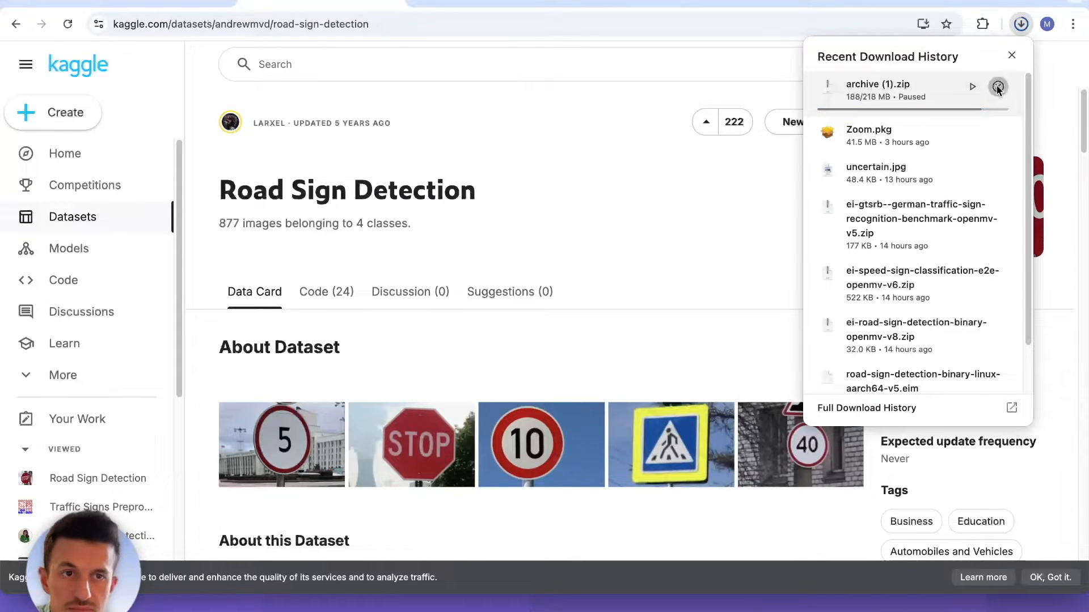
left_click(996, 87)
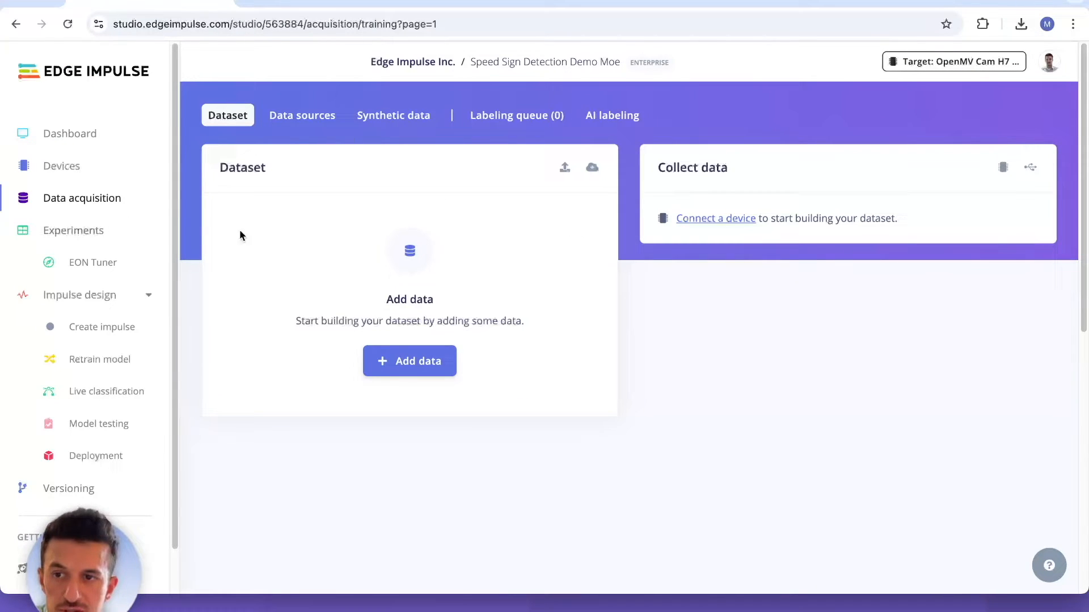
Start a data upload and select the "road sign detection" folder with its annotations and images as the source
left_click(564, 168)
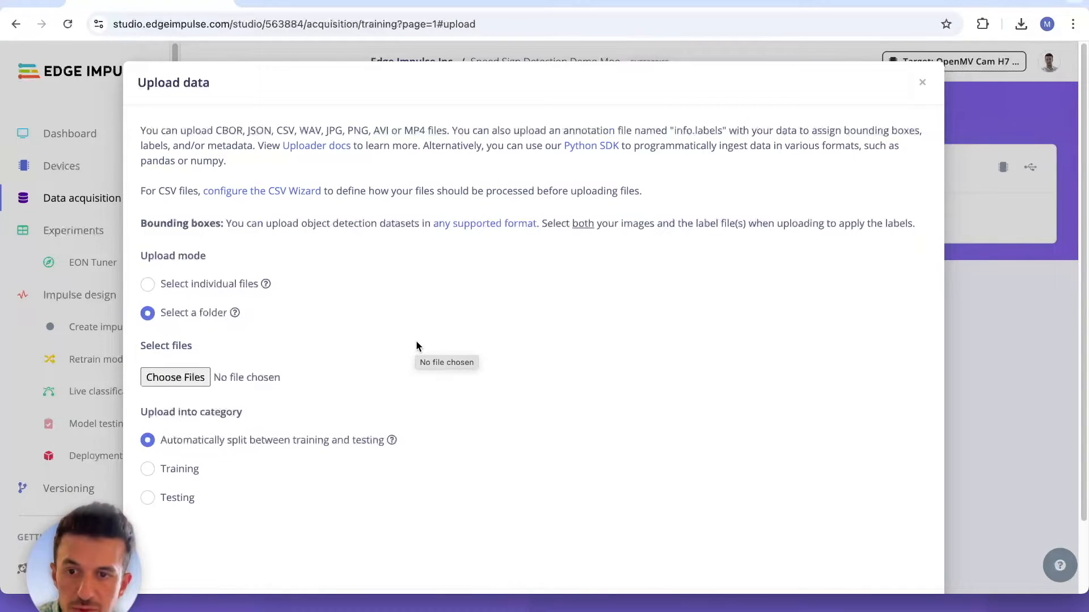
left_click(188, 379)
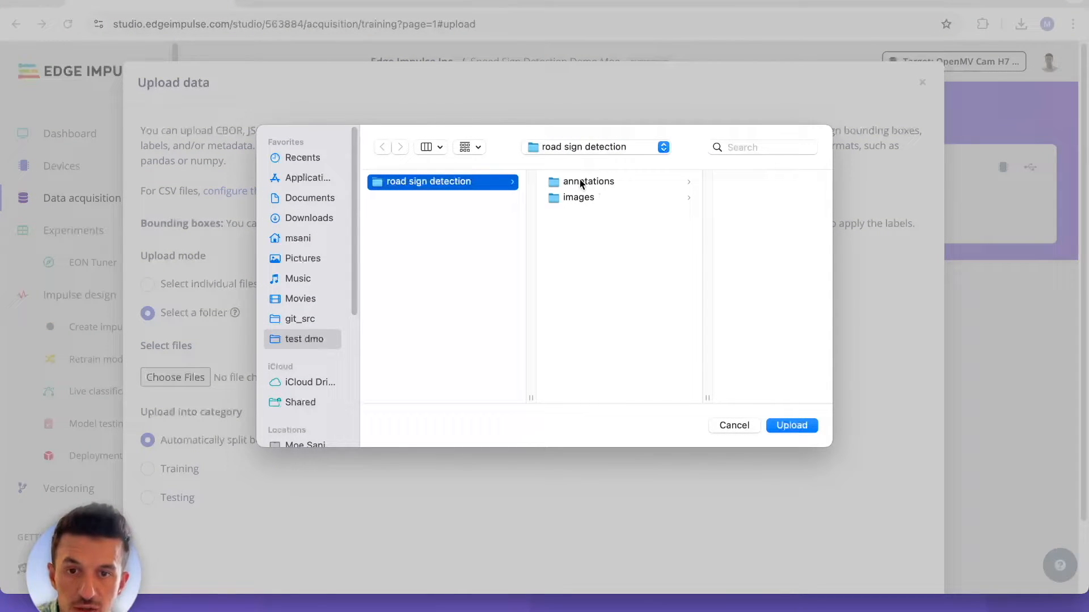
left_click(793, 427)
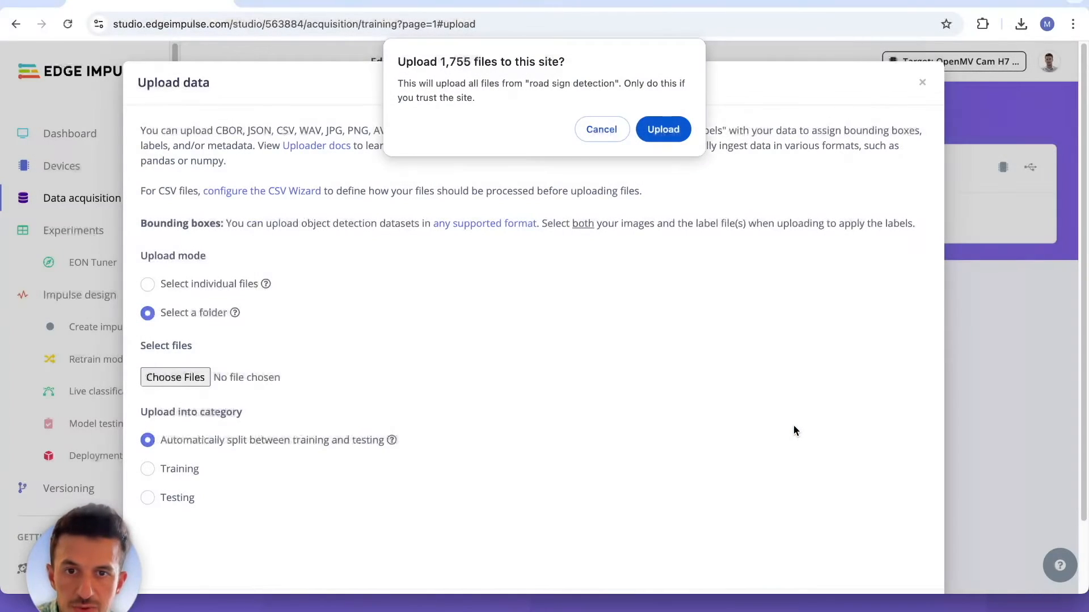
left_click(656, 130)
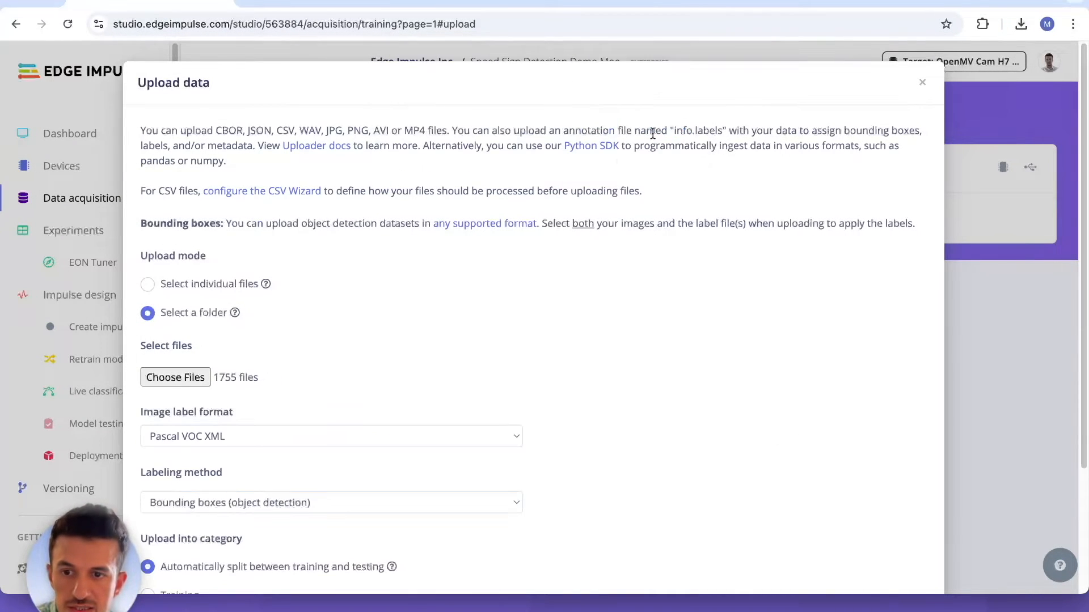
Upload the chosen files into the Training category and close the upload dialog
scroll(260, 253, "down", 3)
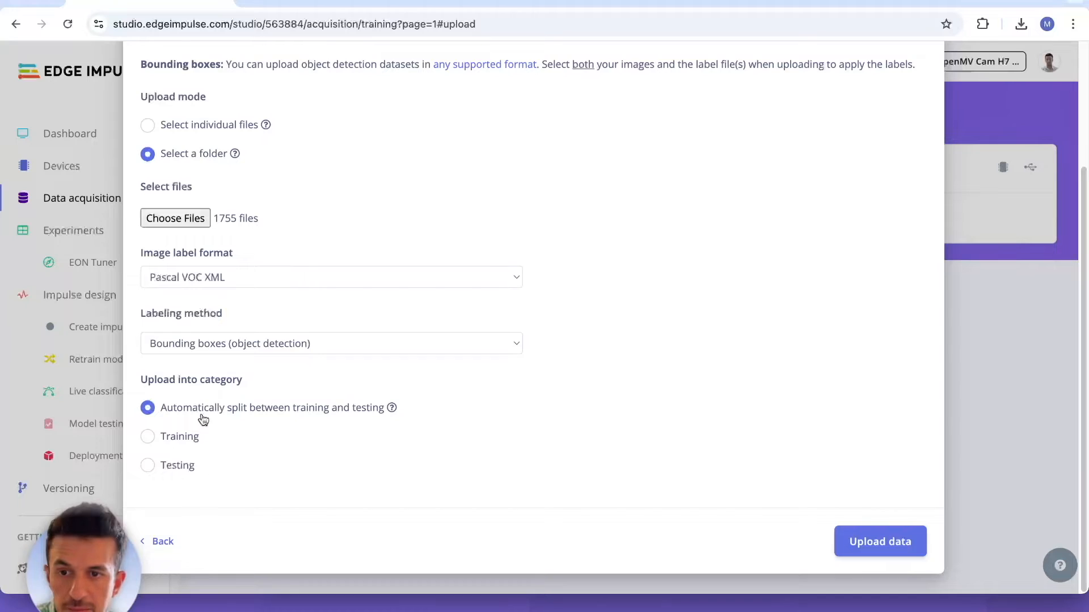
left_click(189, 441)
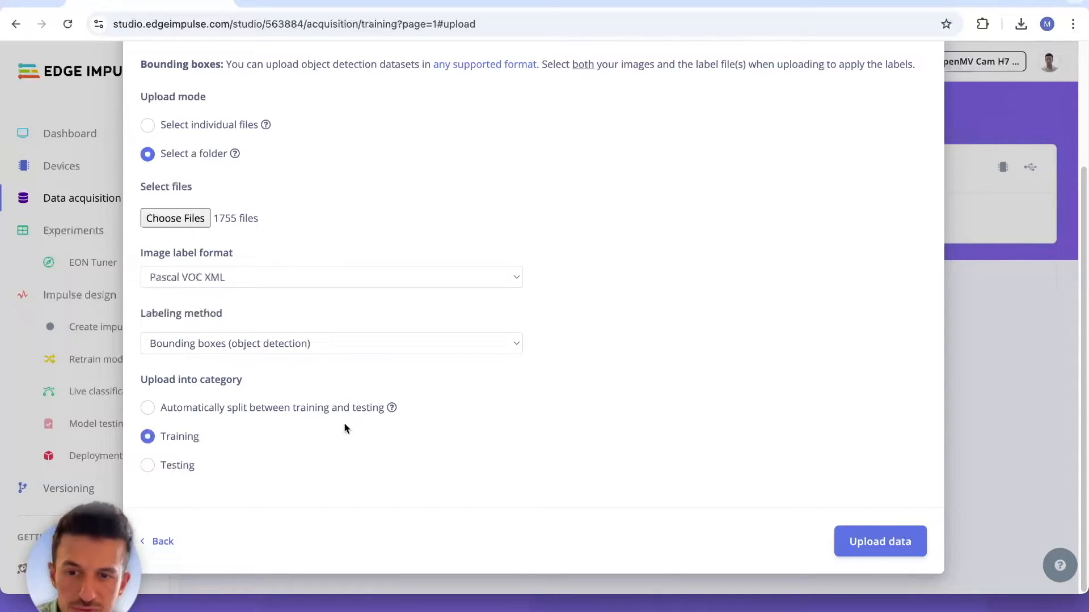
left_click(891, 540)
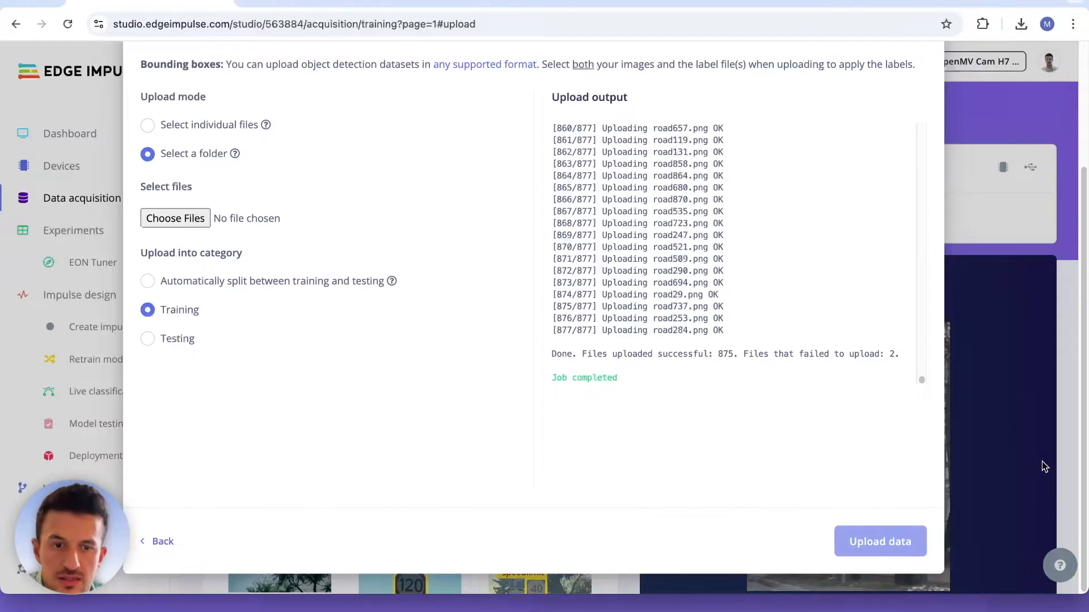
left_click(997, 452)
Look through the uploaded training images and their bounding box labels, previewing samples such as road290
scroll(783, 342, "down", 5)
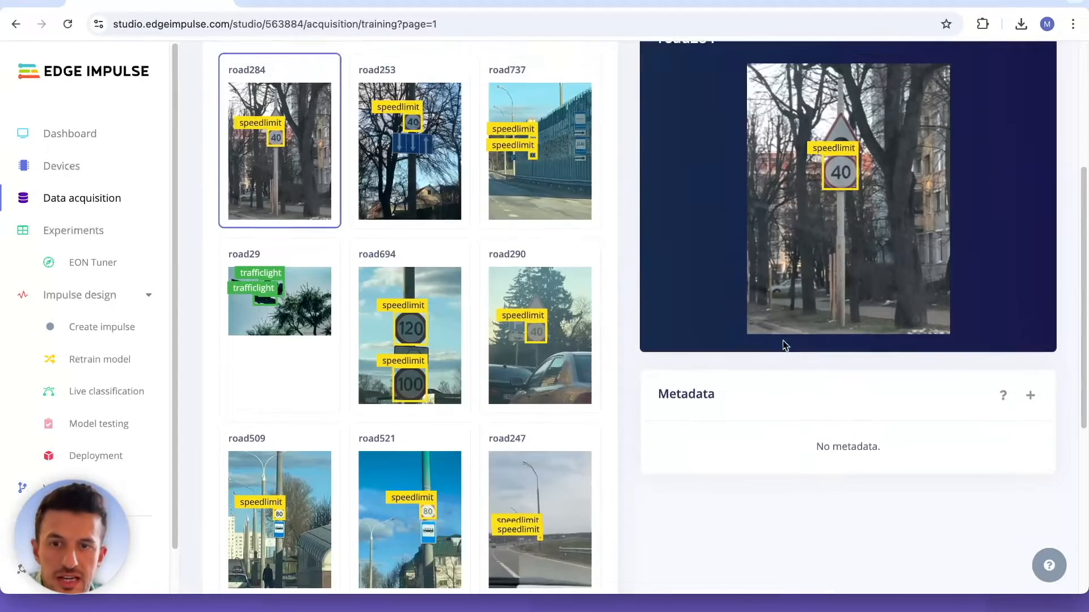
scroll(570, 330, "up", 2)
scroll(569, 331, "up", 1)
scroll(397, 335, "down", 8)
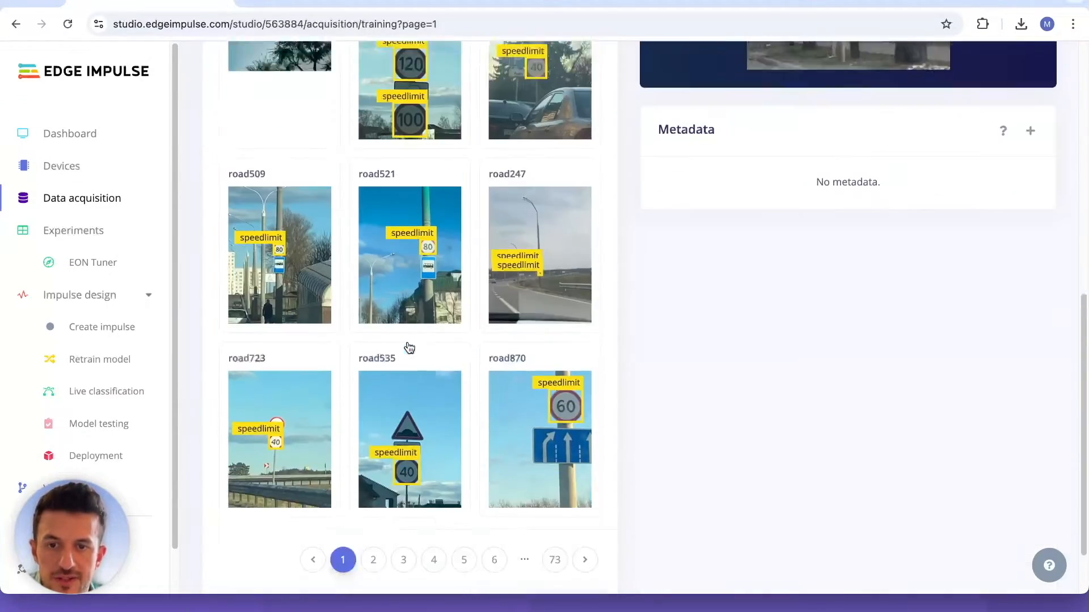
scroll(439, 379, "up", 5)
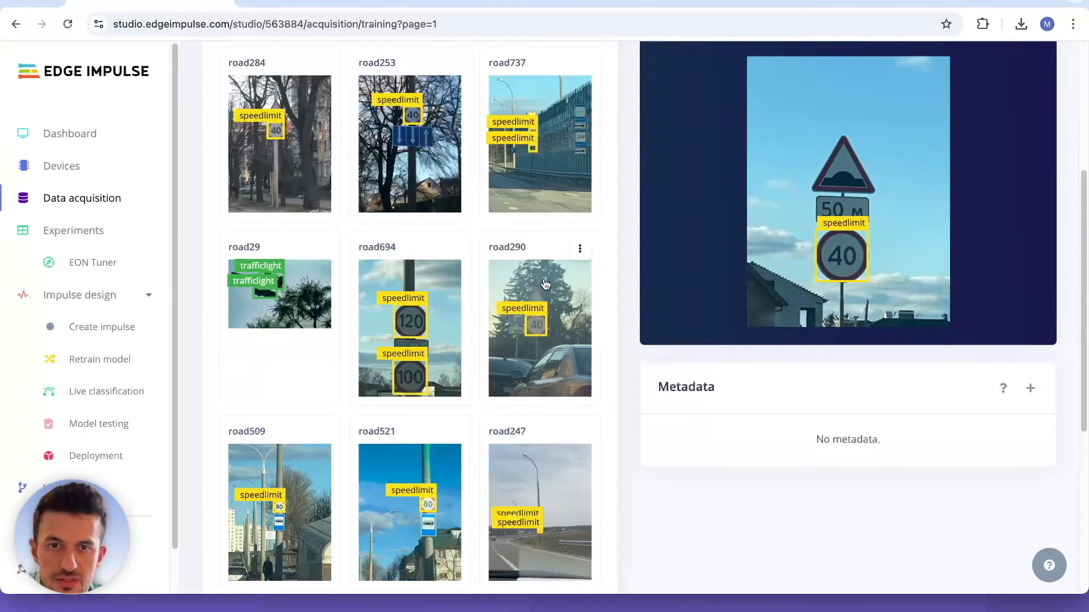
scroll(544, 285, "up", 4)
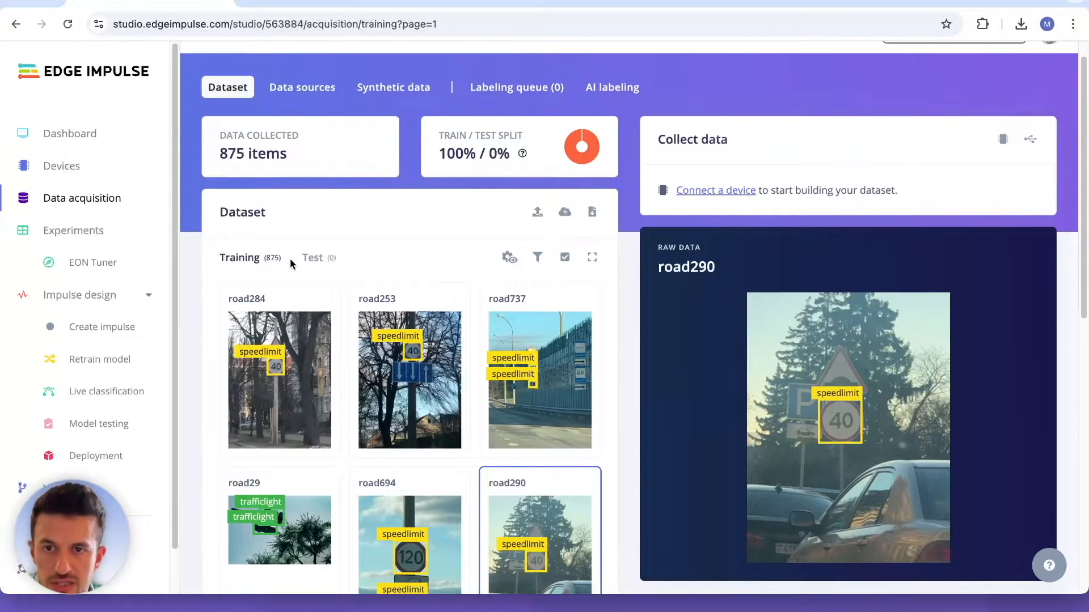
Inspect the bounding box labels of samples road284, road29, road253 and road694
left_click(284, 392)
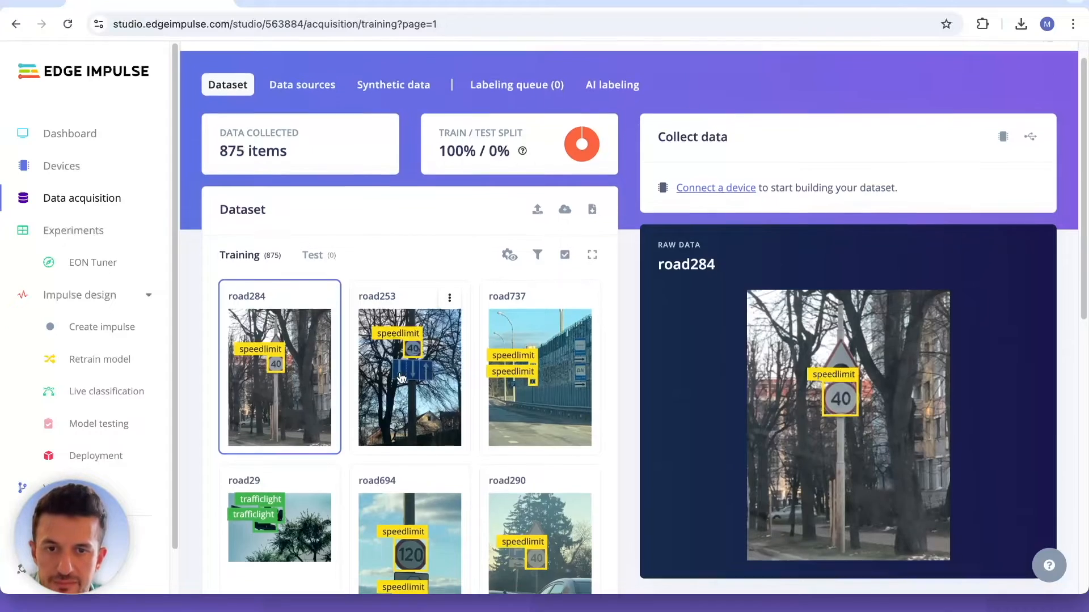
scroll(401, 378, "down", 2)
left_click(285, 397)
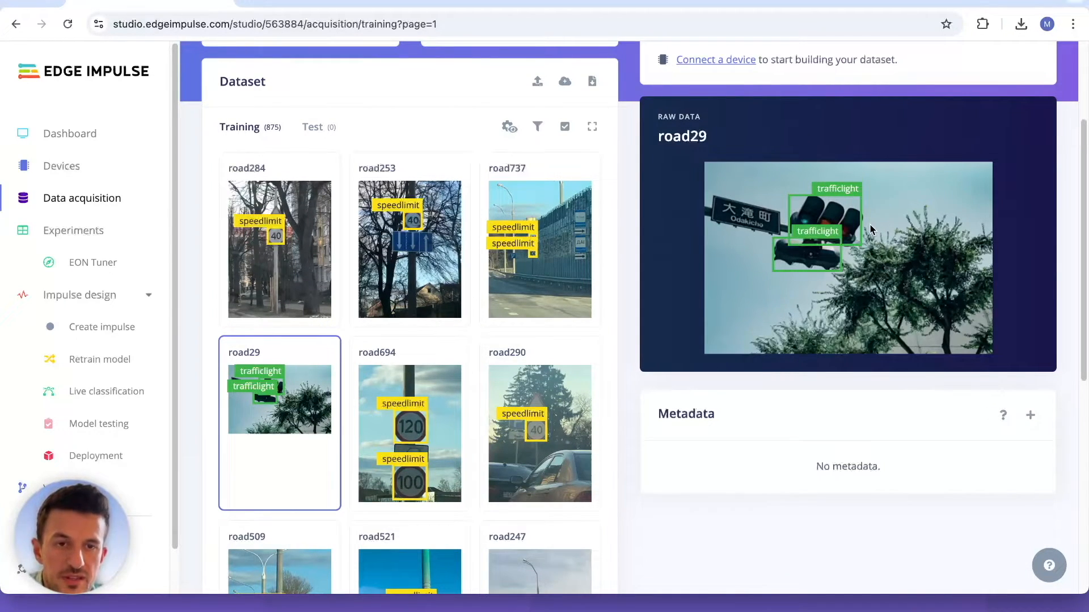
left_click(391, 274)
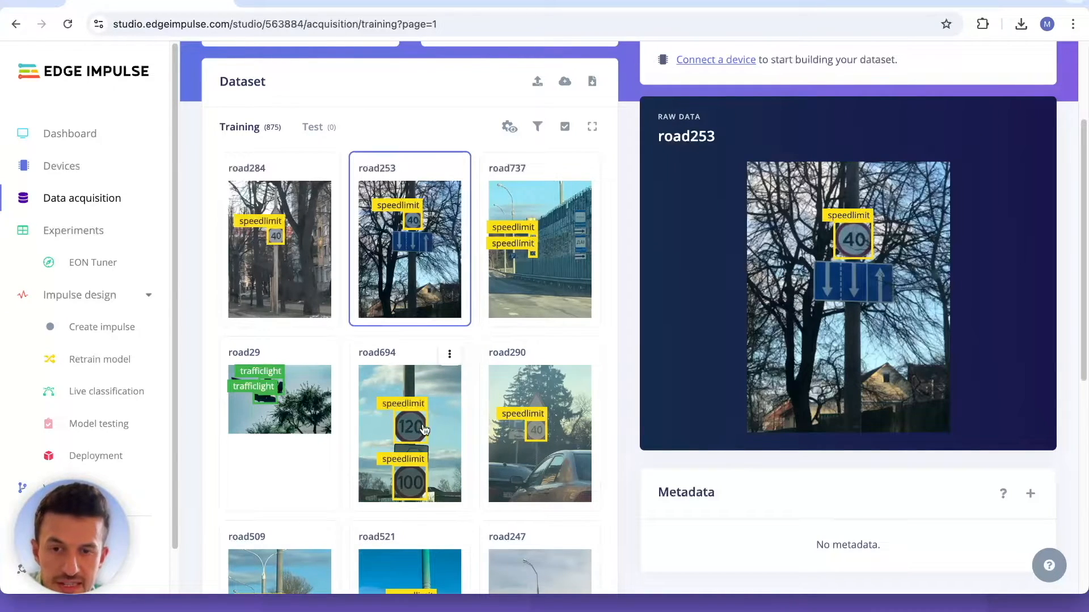
scroll(422, 337, "down", 2)
left_click(463, 305)
scroll(413, 346, "up", 5)
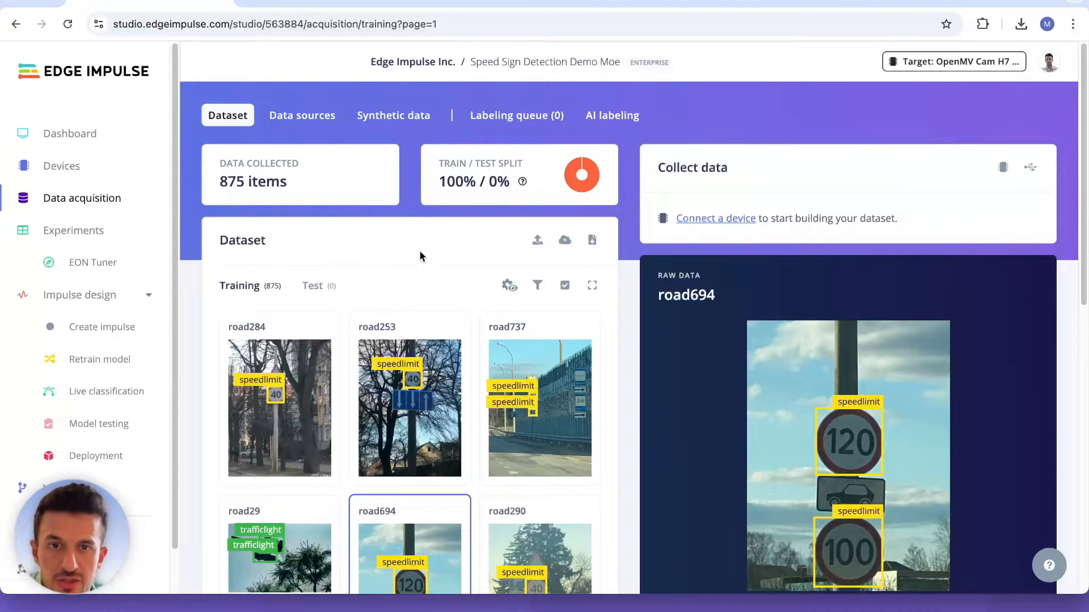
Create an AI labeling action with "Bounding box re-labeling with GPT-4o" as the block for Step 1
left_click(612, 121)
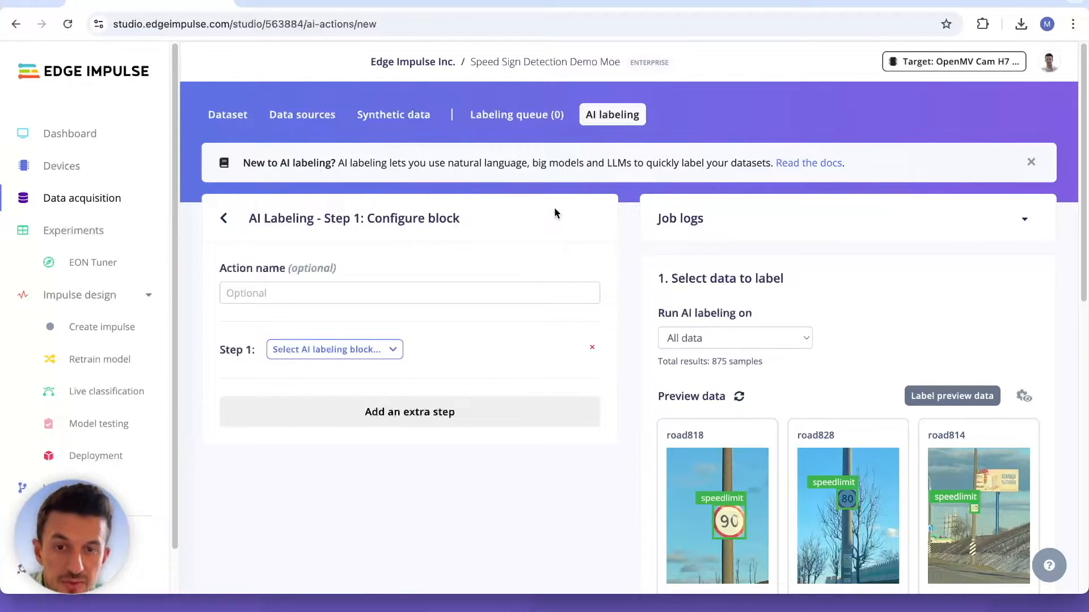
scroll(555, 213, "down", 2)
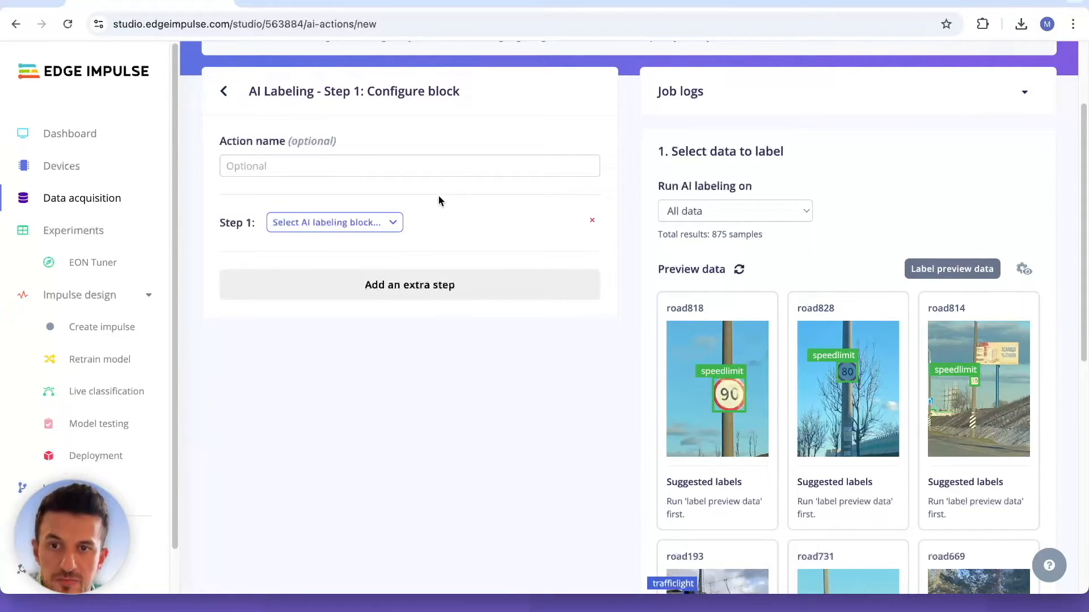
left_click(361, 224)
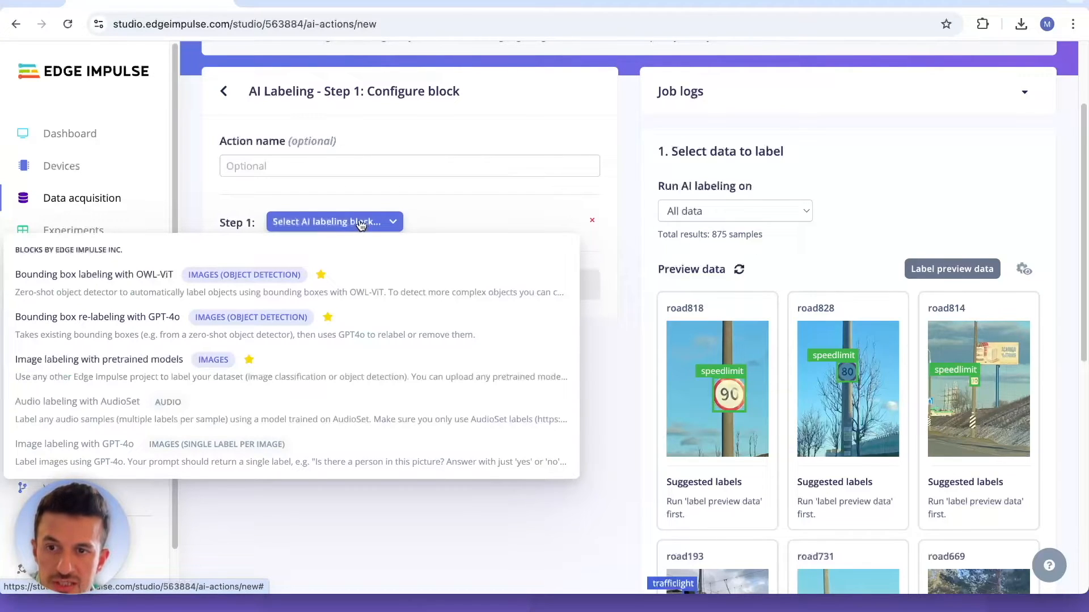
left_click(150, 330)
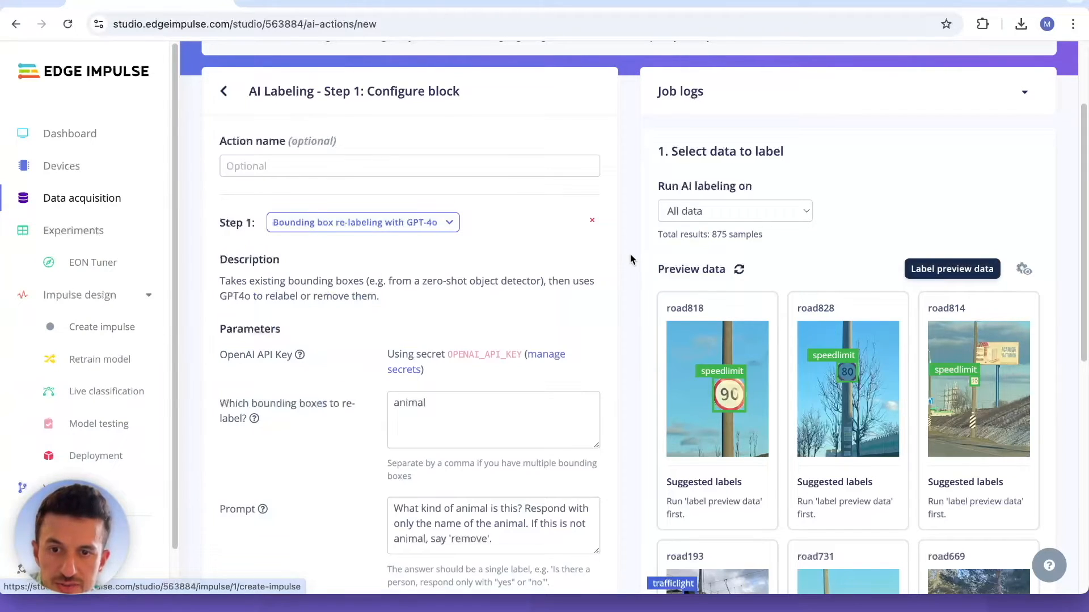
scroll(630, 255, "down", 2)
scroll(628, 256, "down", 5)
scroll(629, 256, "up", 3)
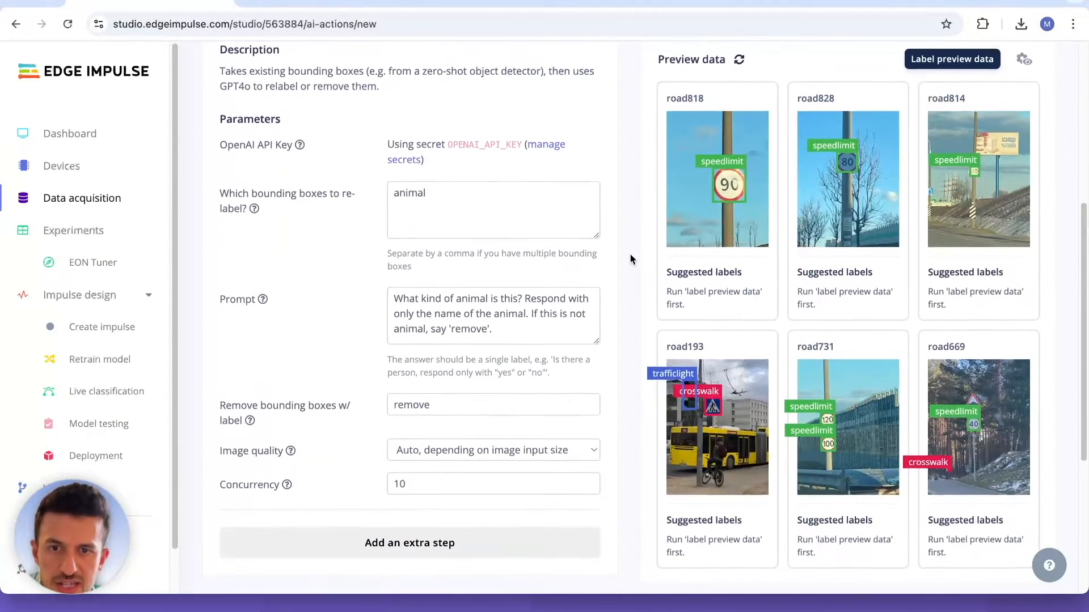
double_click(404, 196)
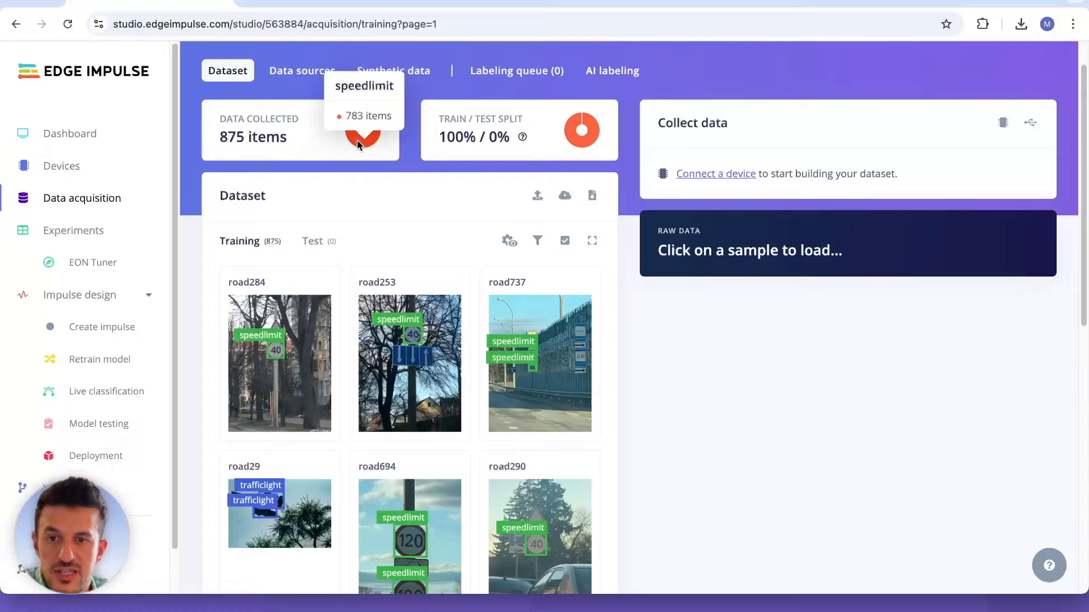
Filter the training dataset to samples labeled crosswalk, stop or trafficlight, excluding speedlimit and unlabeled samples as filter criteria
left_click(545, 243)
scroll(413, 243, "down", 4)
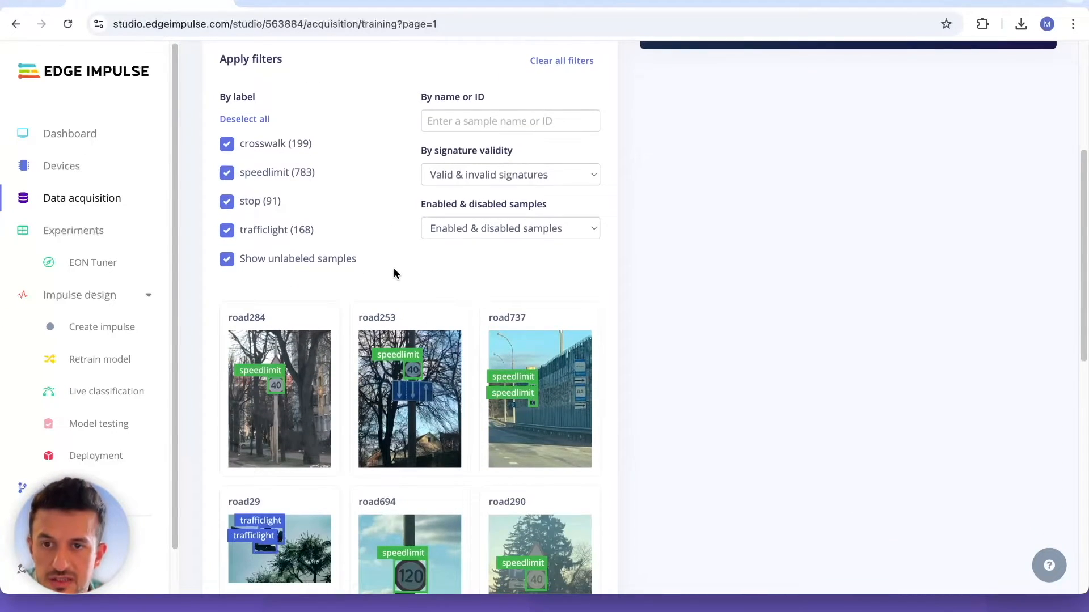
left_click(238, 119)
left_click(226, 260)
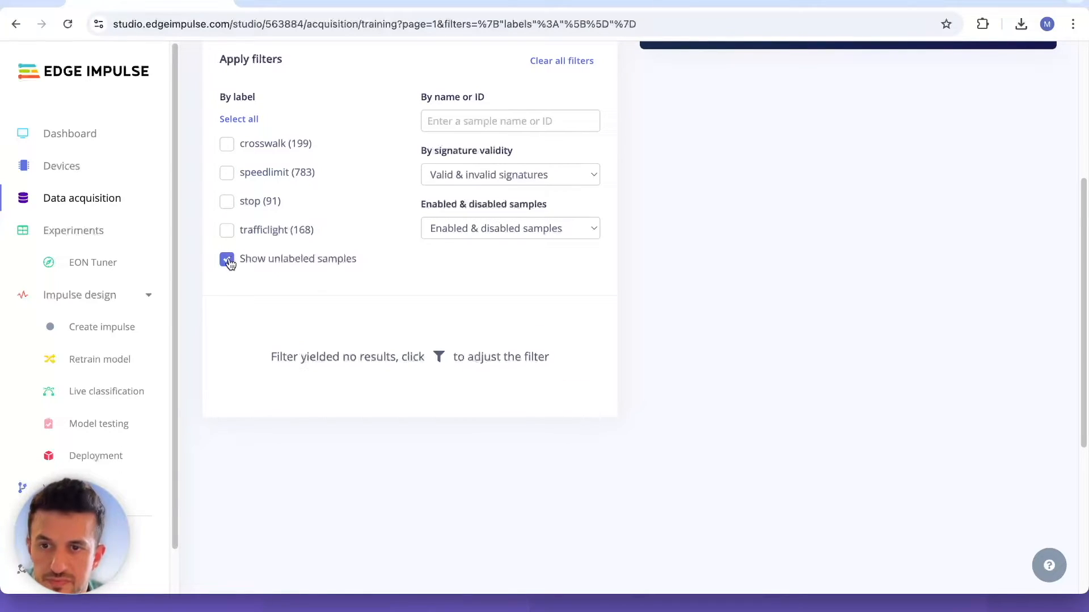
left_click(227, 260)
left_click(228, 232)
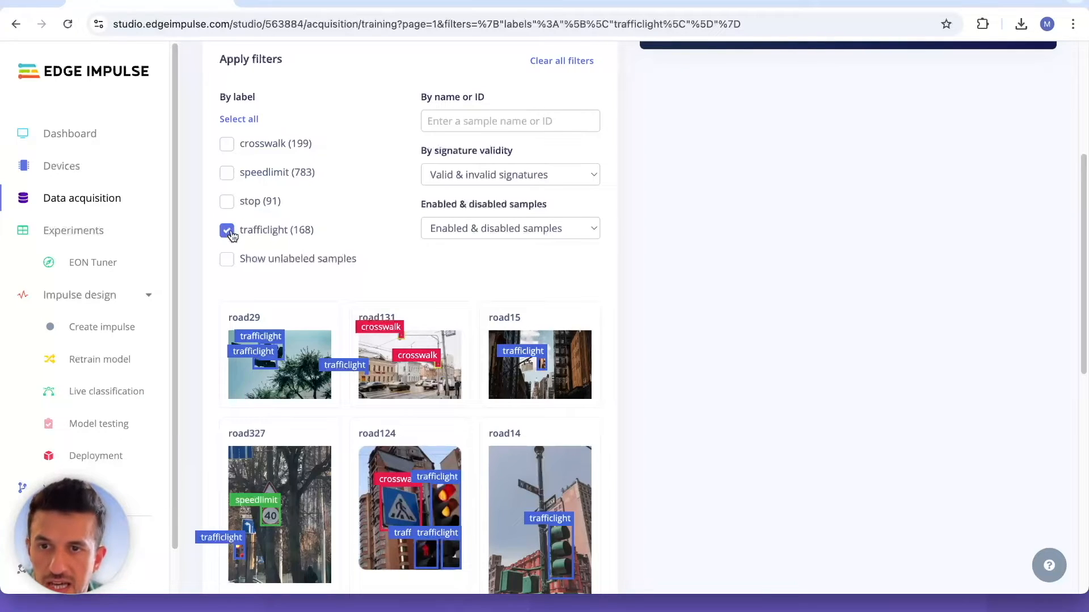
left_click(227, 202)
left_click(227, 145)
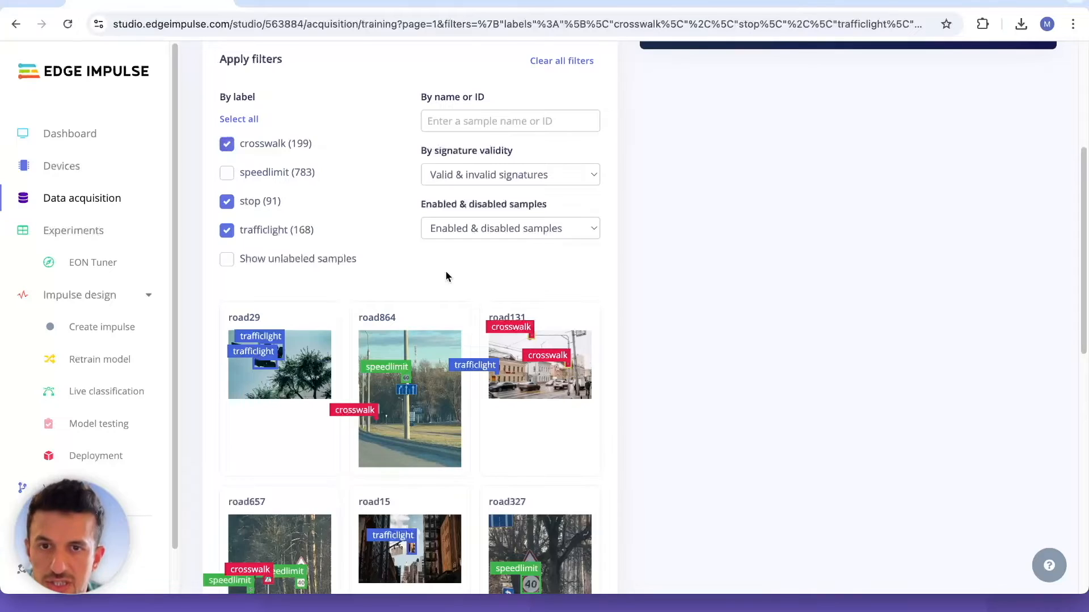
Bulk-select all filtered samples and remove their trafficlight, crosswalk and stop labels, leaving speedlimit out of the label edit
scroll(445, 274, "up", 5)
left_click(564, 251)
scroll(400, 297, "down", 4)
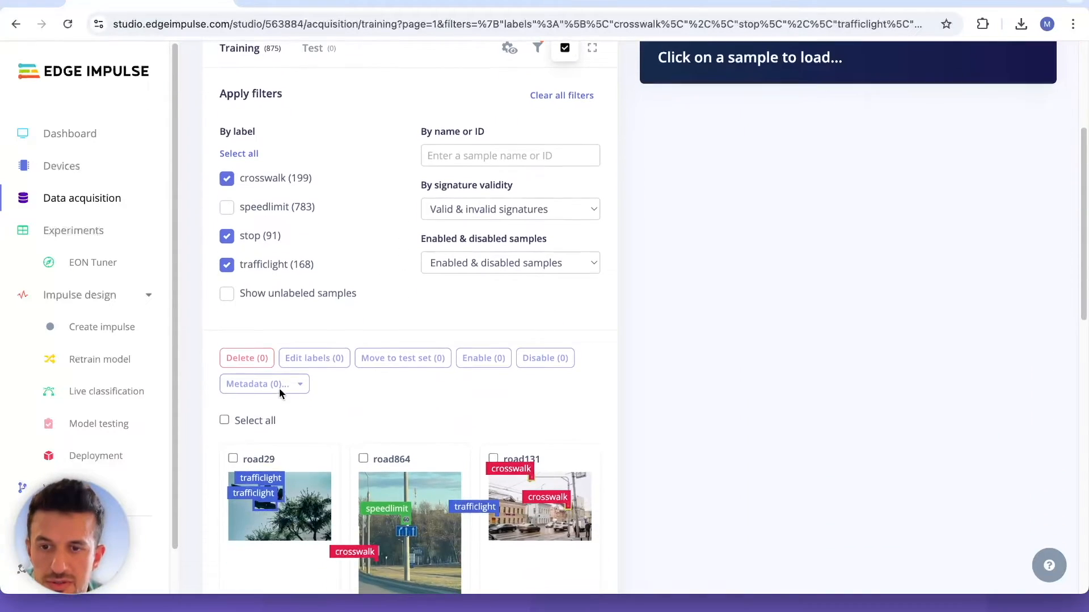
left_click(249, 420)
scroll(584, 379, "down", 1)
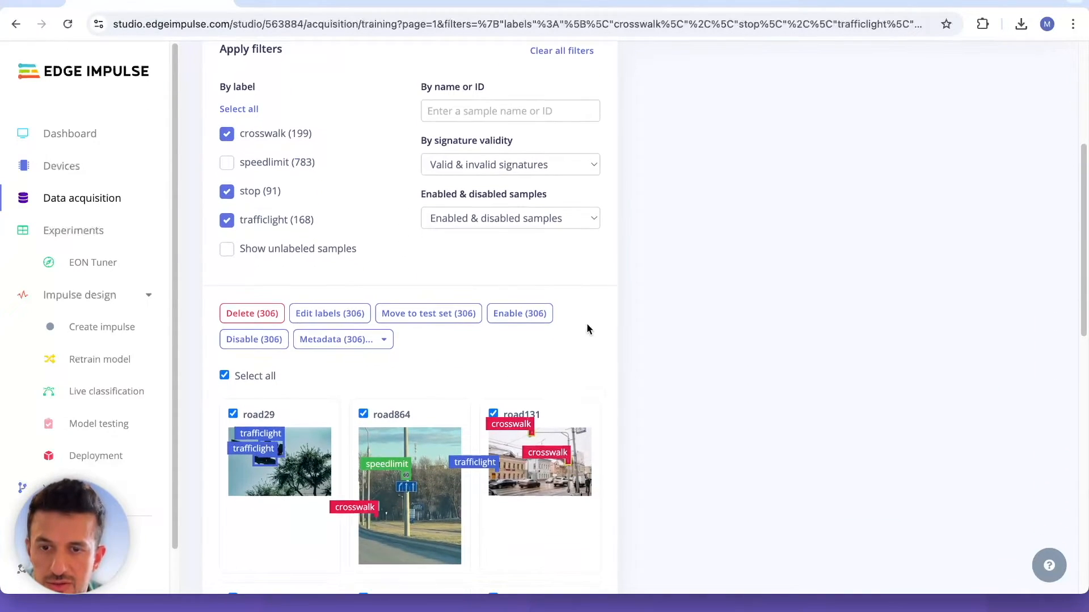
left_click(351, 318)
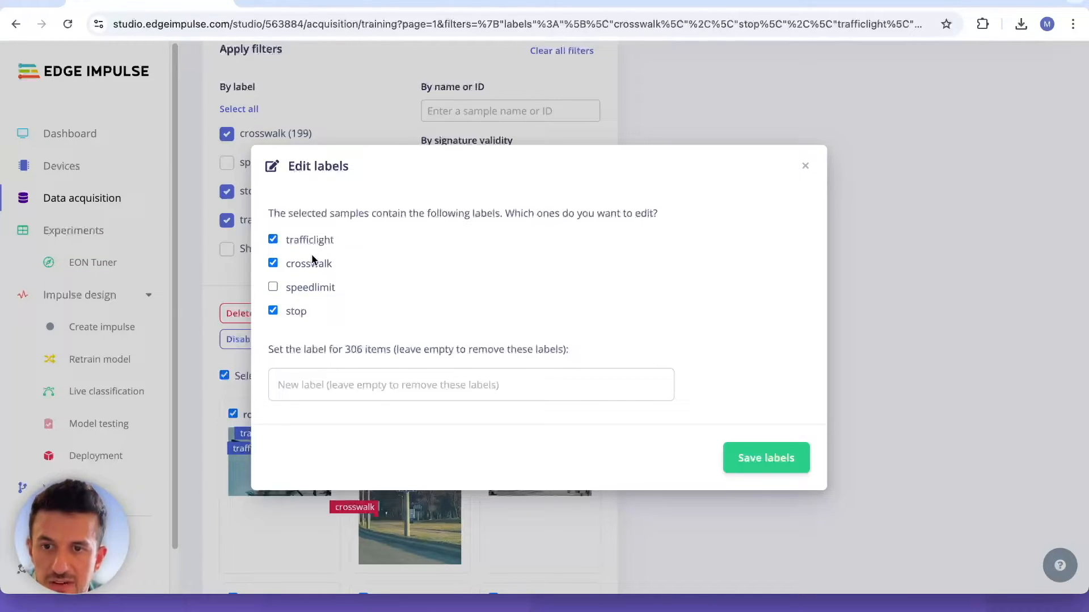
left_click(357, 387)
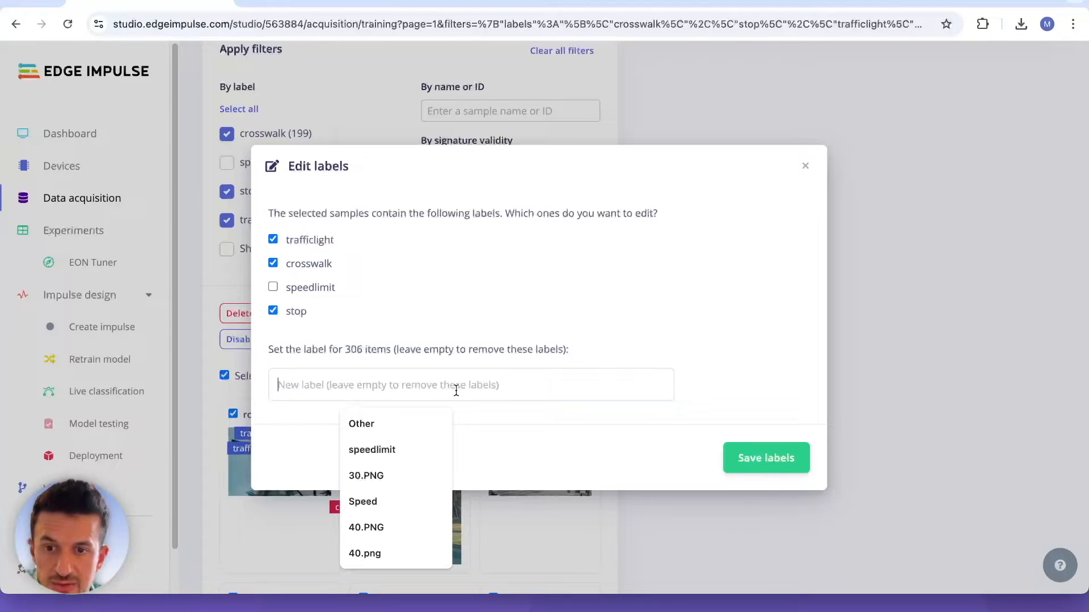
left_click(770, 460)
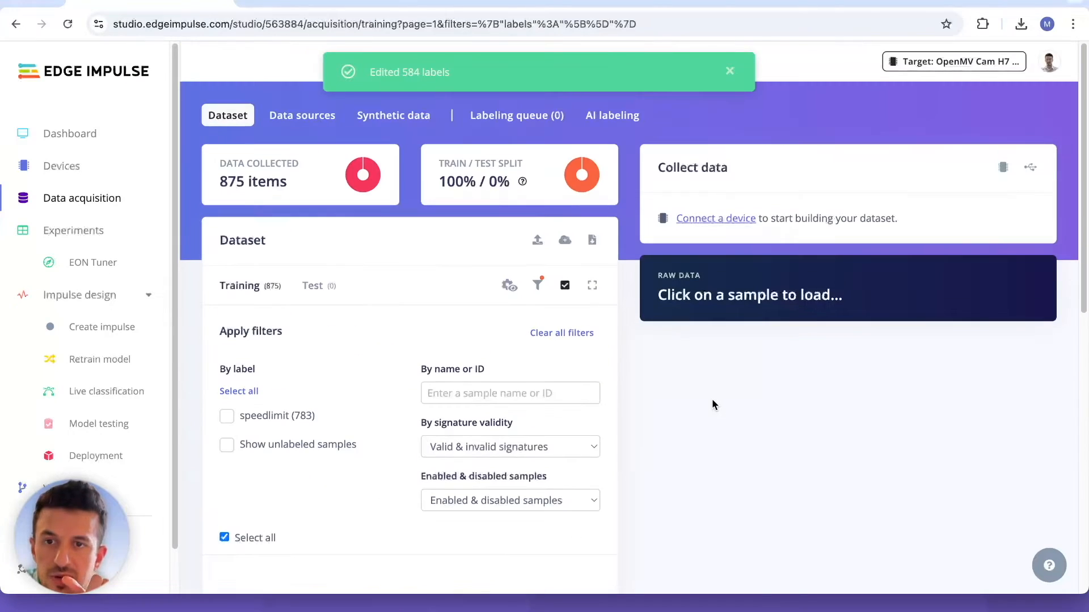
left_click(280, 416)
left_click(281, 416)
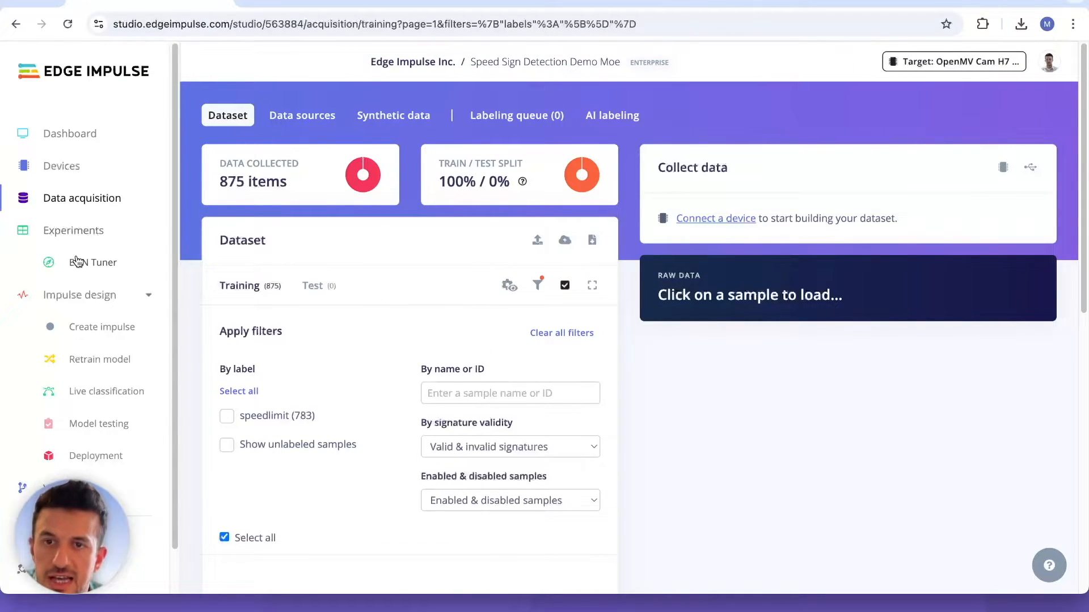
Start a new AI labeling action using "Bounding box re-labeling with GPT-4o" as the Step 1 block
left_click(602, 117)
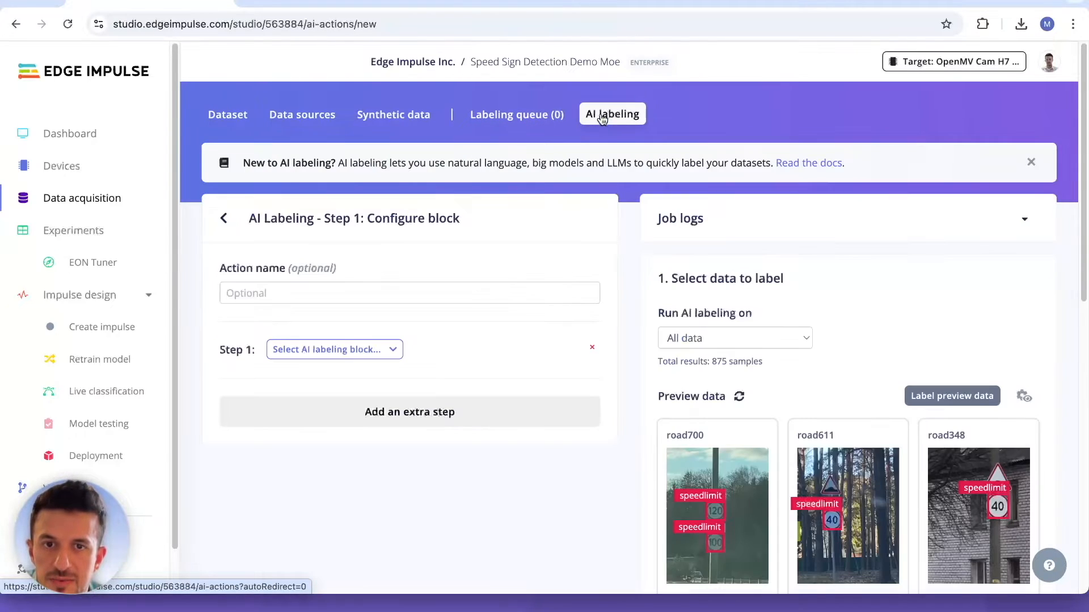
scroll(538, 213, "down", 3)
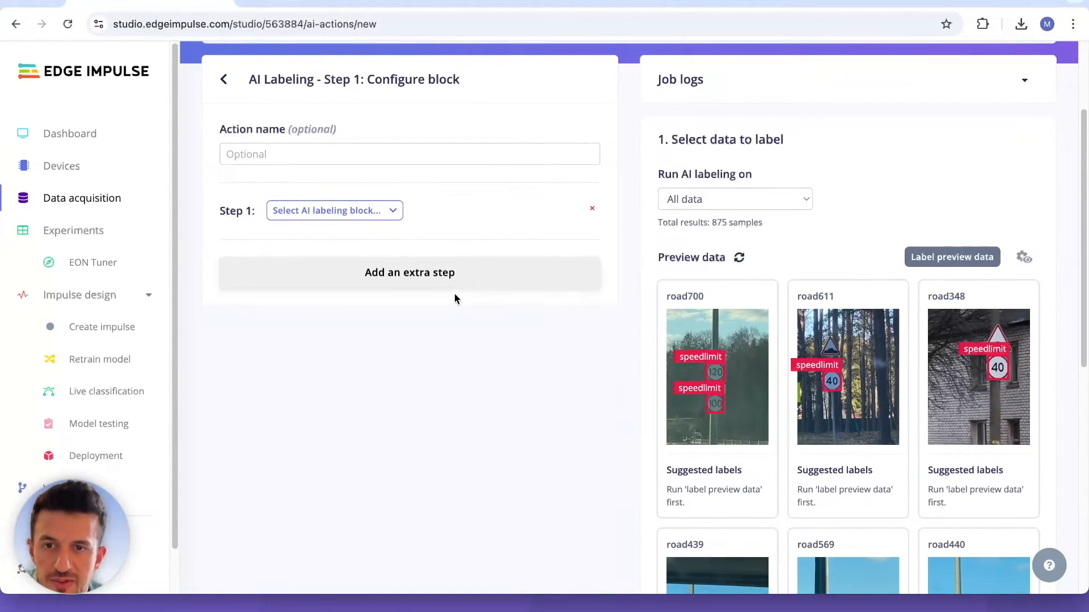
scroll(455, 291, "up", 2)
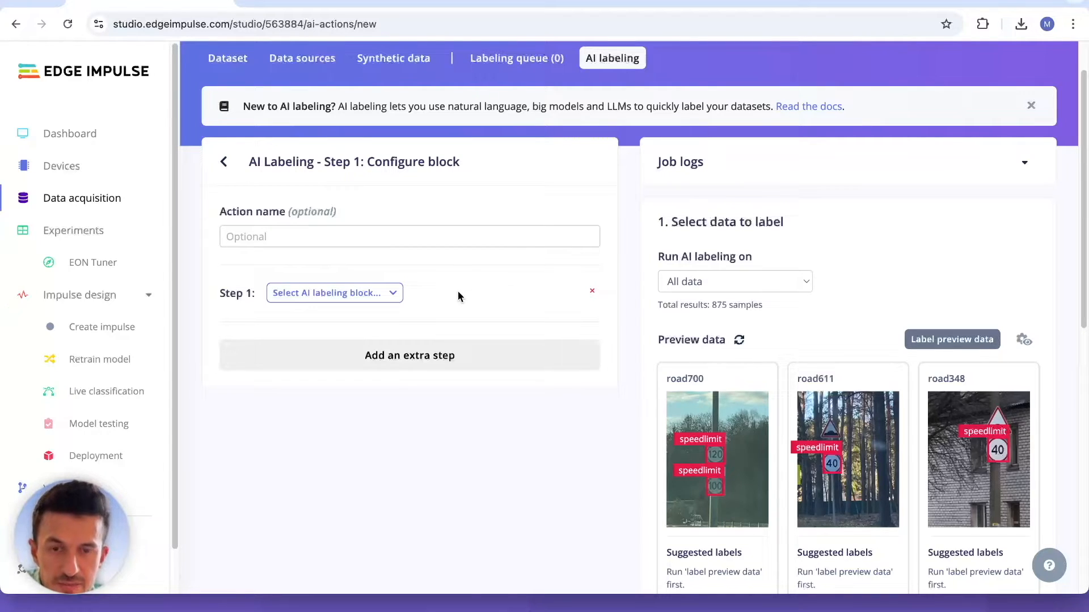
left_click(390, 295)
left_click(372, 386)
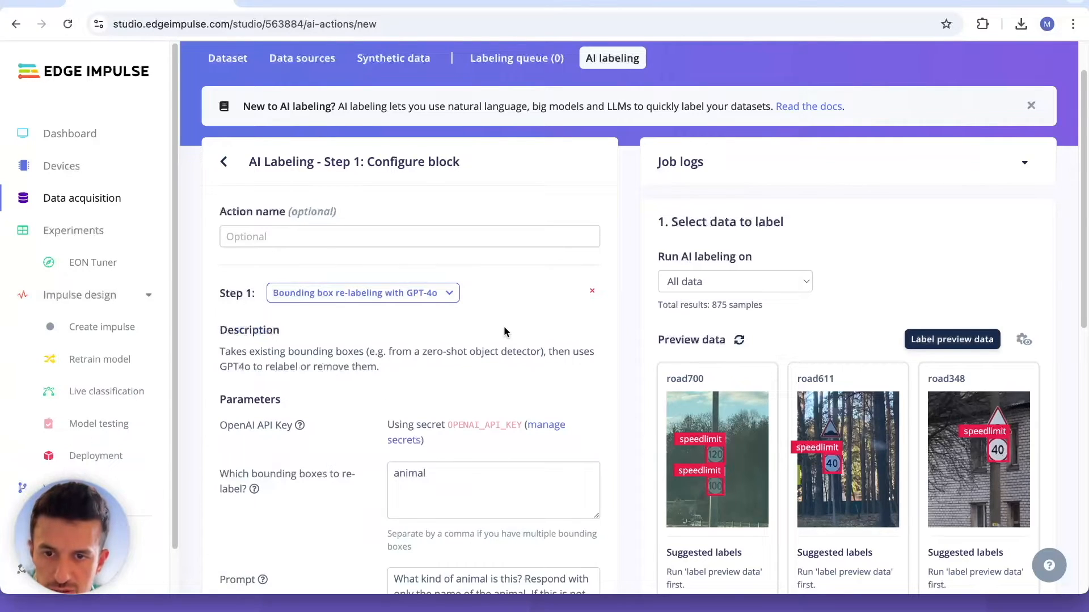
Set the bounding boxes to re-label to "speedlimit"
scroll(503, 326, "down", 2)
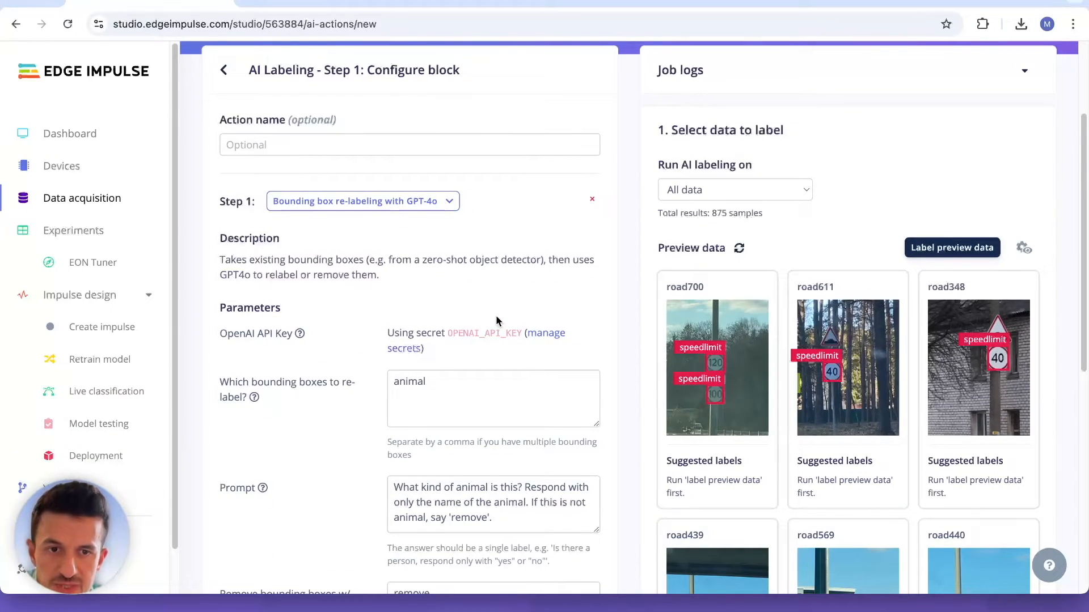
scroll(496, 315, "down", 2)
left_click(498, 282)
double_click(412, 277)
type("spe")
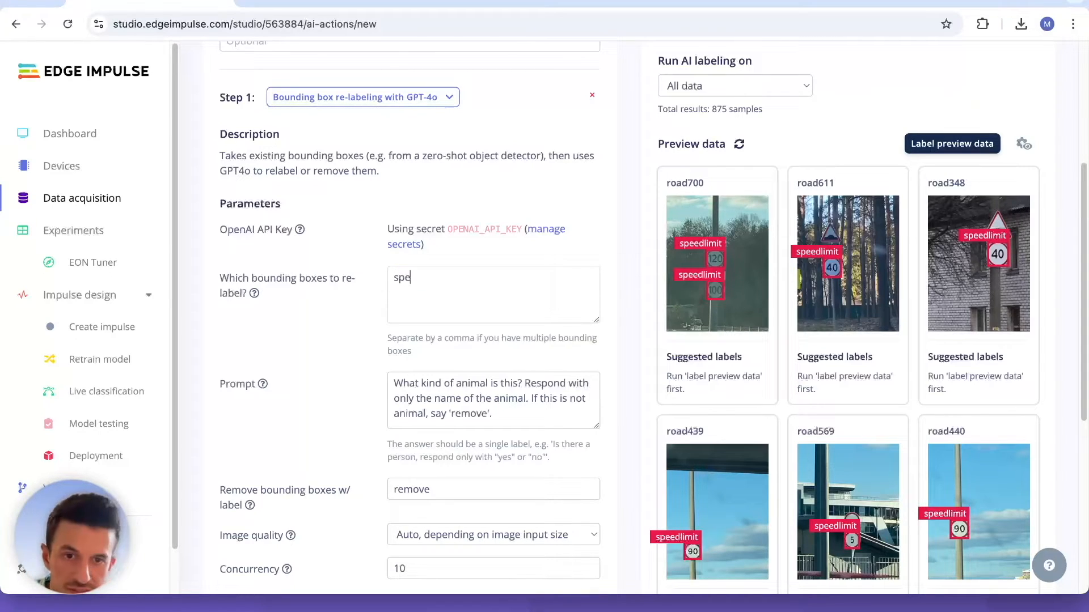
type("edlimit")
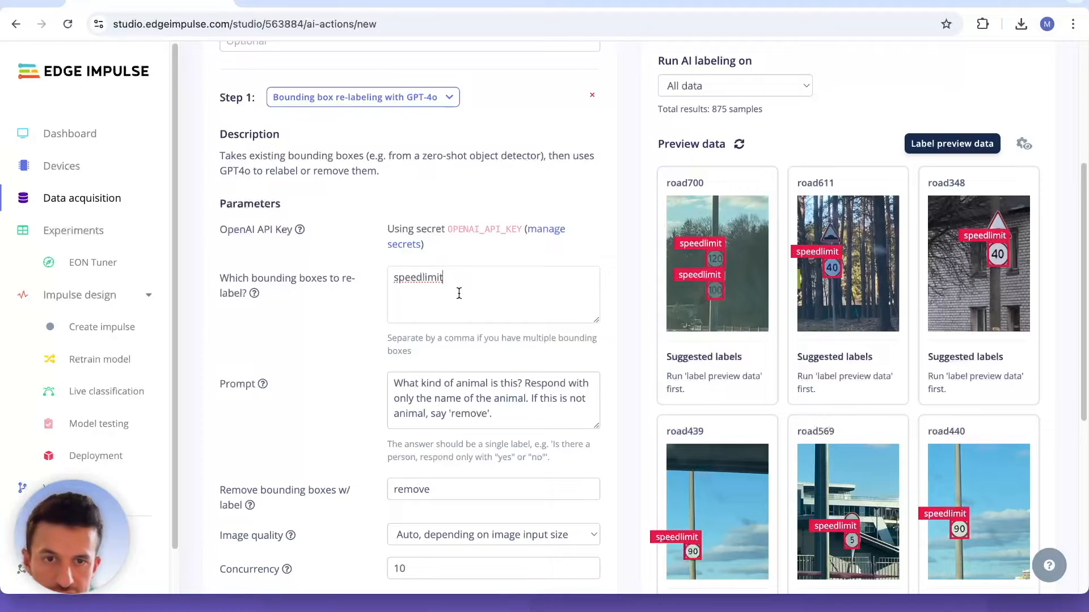
Replace the prompt with one asking what road speed limit signs are in the image, answered only with numbers like "30", "40" or "unsure"
left_click_drag(517, 416, 390, 386)
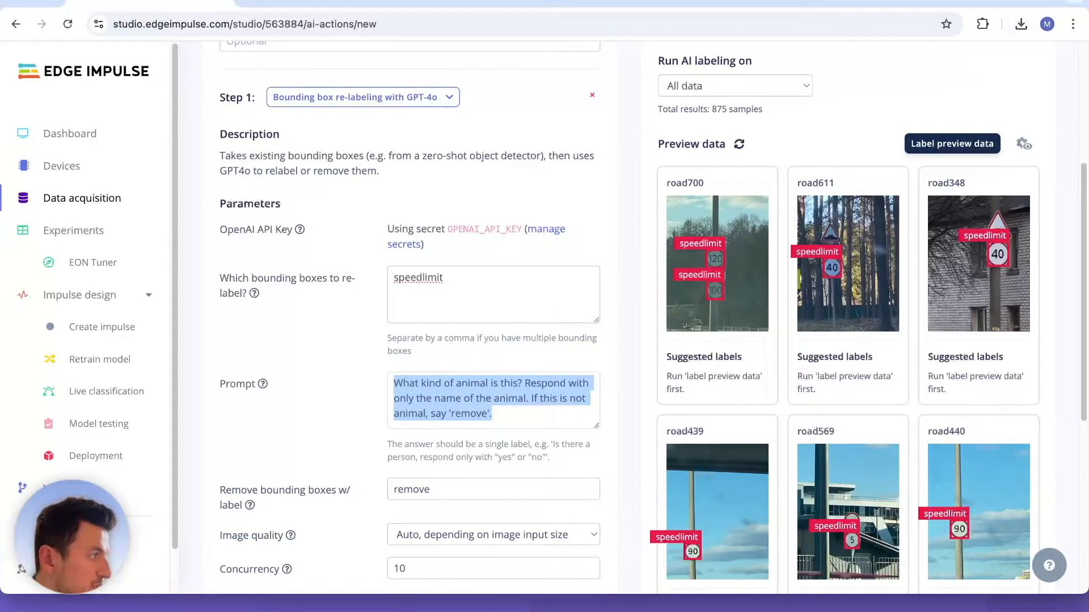
key("super+Tab")
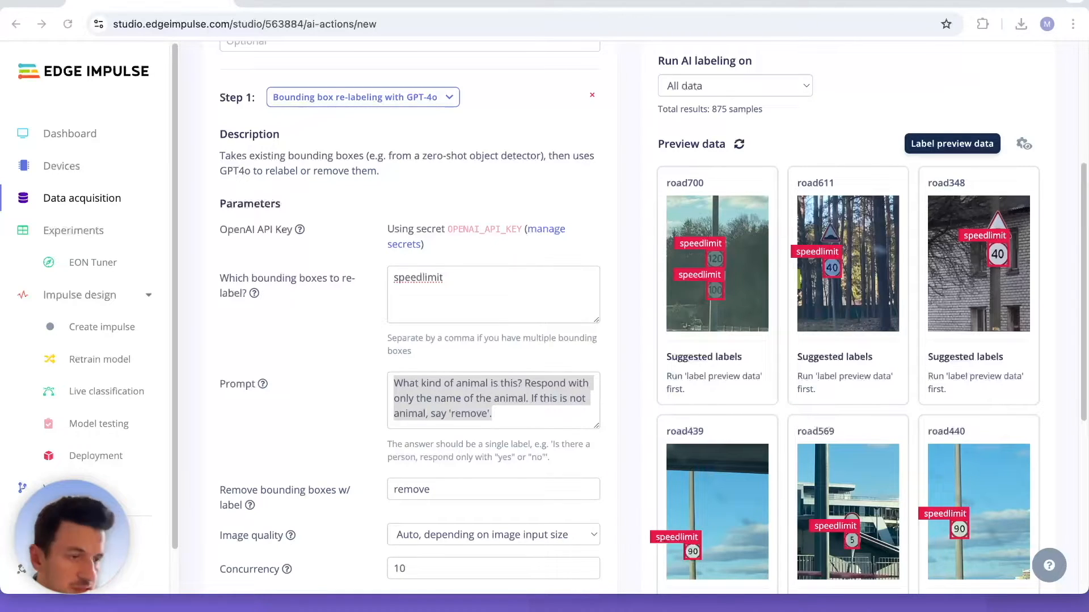
left_click(475, 420)
left_click(530, 415)
left_click_drag(516, 414, 375, 386)
type("\"What road speed limit signs do you see in this image? Respond only with speed limit number like \\\"30\\\", \\\"40\\\", etc or \\\"unsure\\\" if you're not sure.\"")
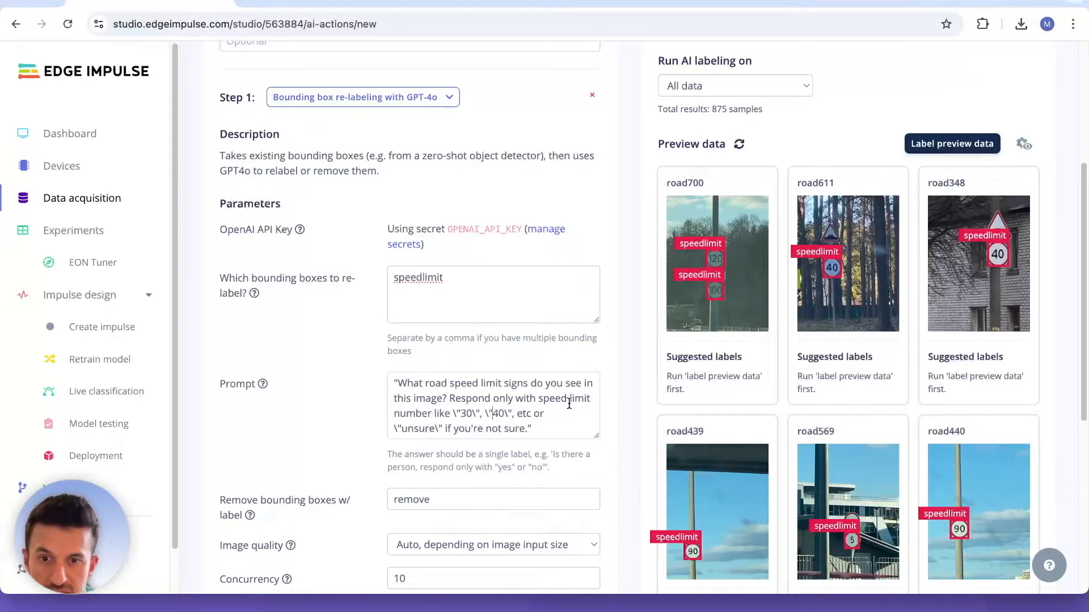
Remove the stray backslashes around "30", "40" and "unsure" in the prompt text
key("Delete")
key("Left")
key("Left")
key("Left")
key("BackSpace")
left_click(498, 415)
key("BackSpace")
left_click(534, 415)
key("BackSpace")
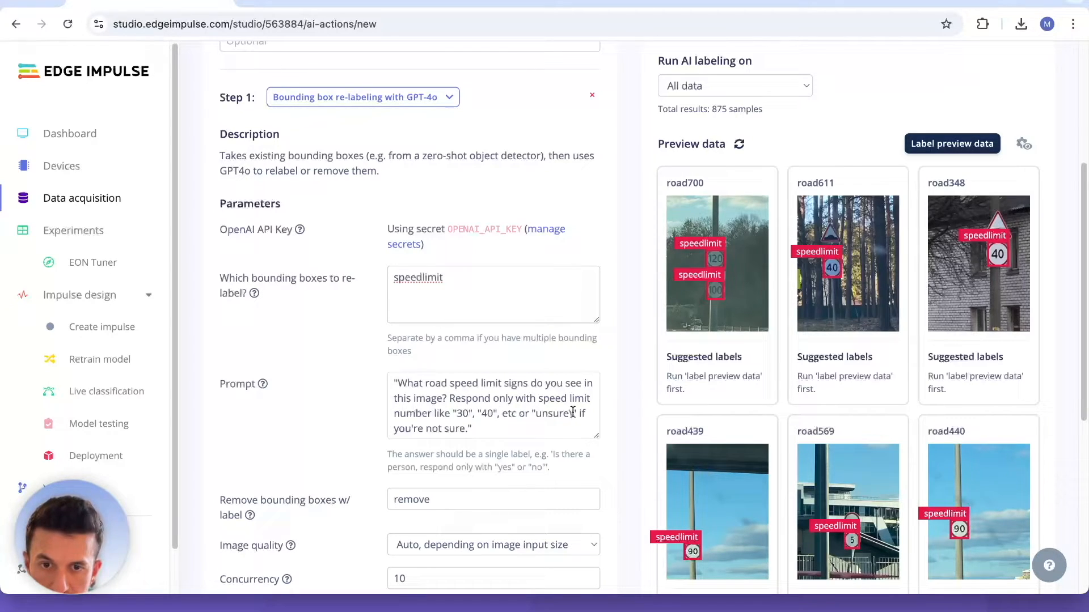
Review the re-labeling block's parameters and the full prompt text
scroll(476, 415, "down", 2)
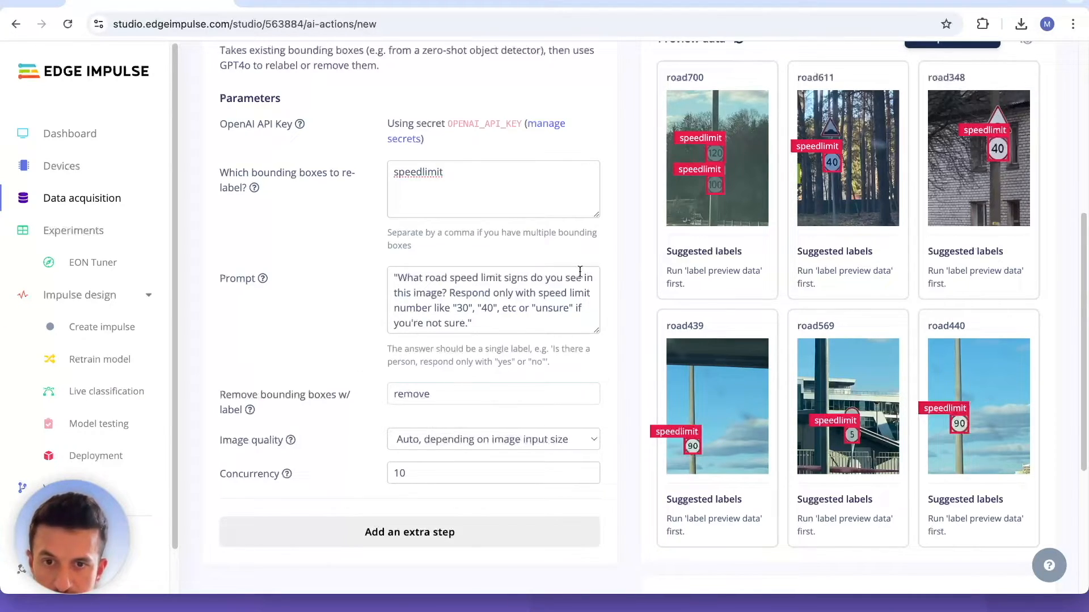
scroll(379, 325, "down", 2)
scroll(389, 340, "up", 8)
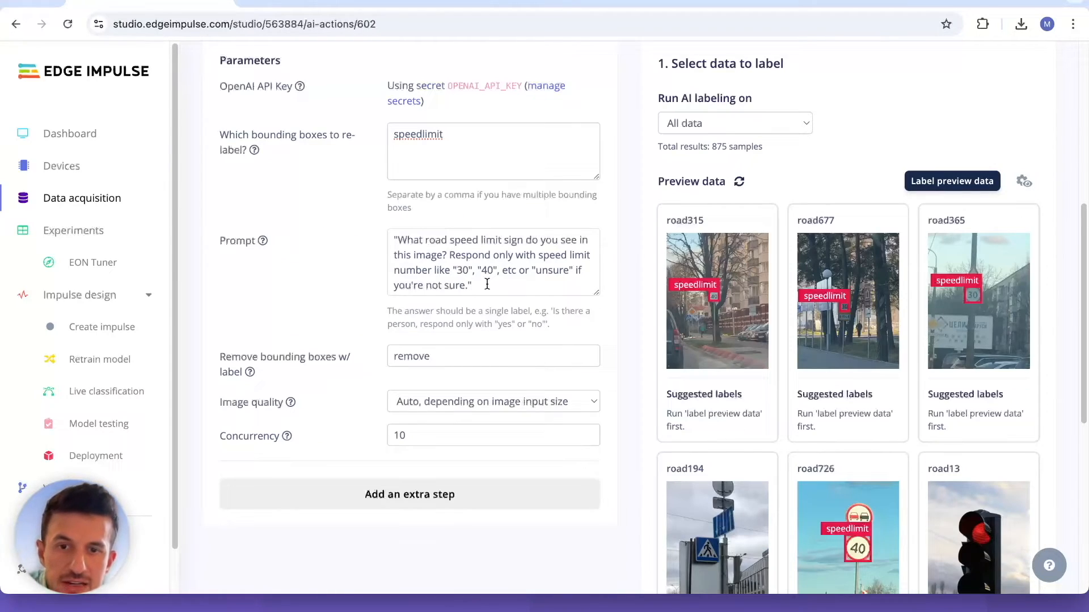
left_click(487, 285)
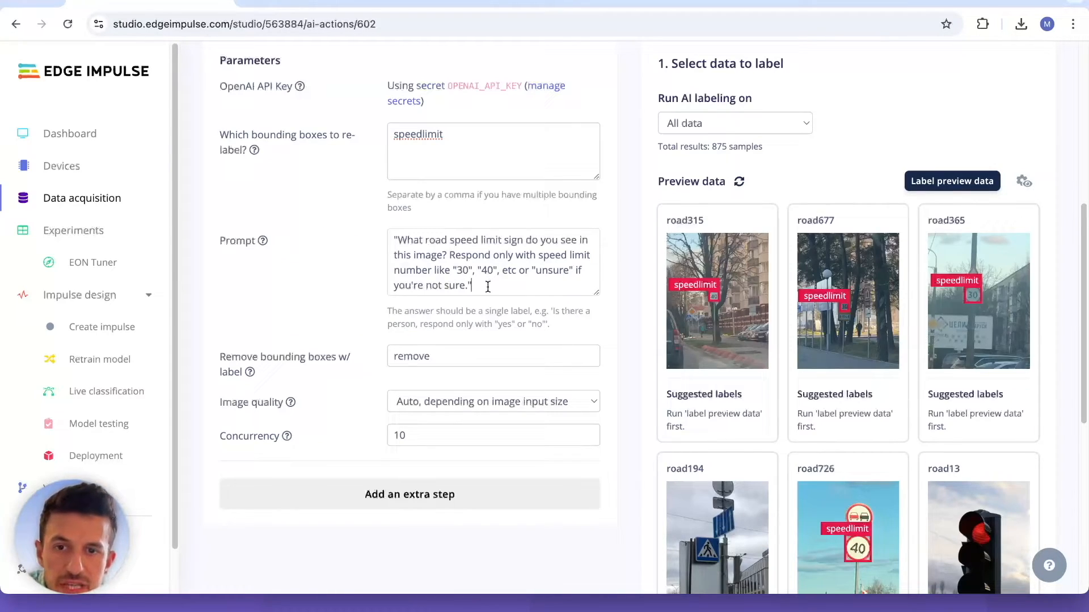
left_click_drag(487, 286, 362, 248)
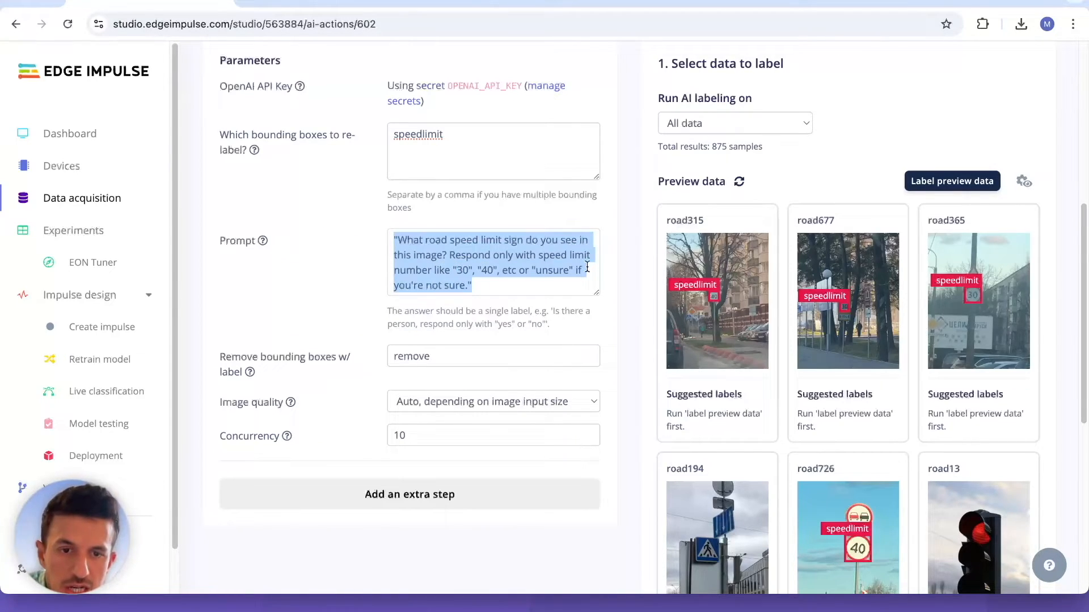
left_click(606, 292)
Set the metadata applied after AI labeling to "AI_Labeling: true" and run the labeling on all data
scroll(608, 292, "down", 7)
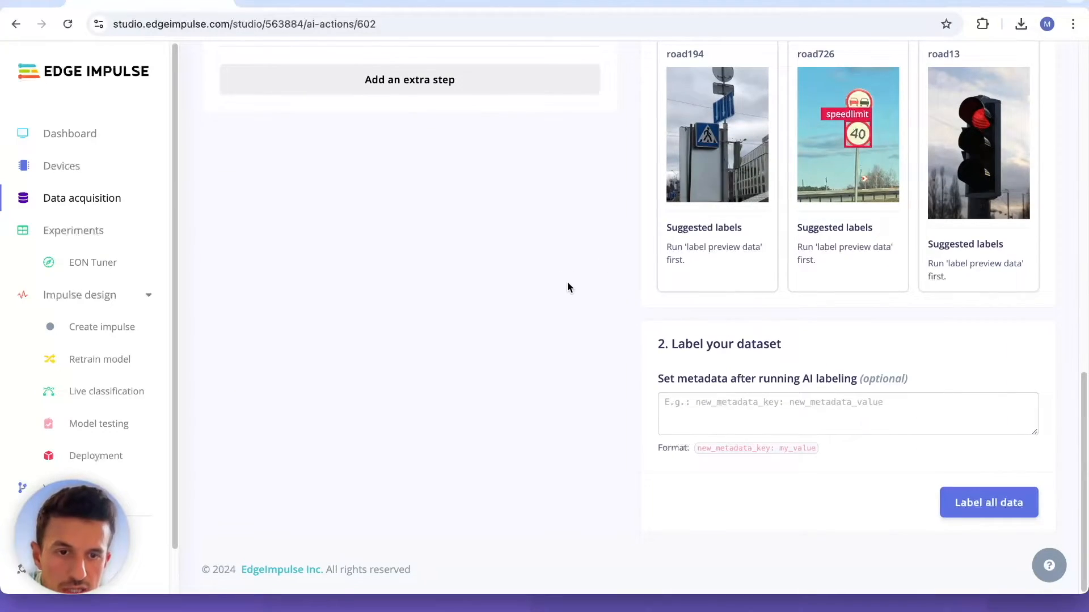
left_click(739, 407)
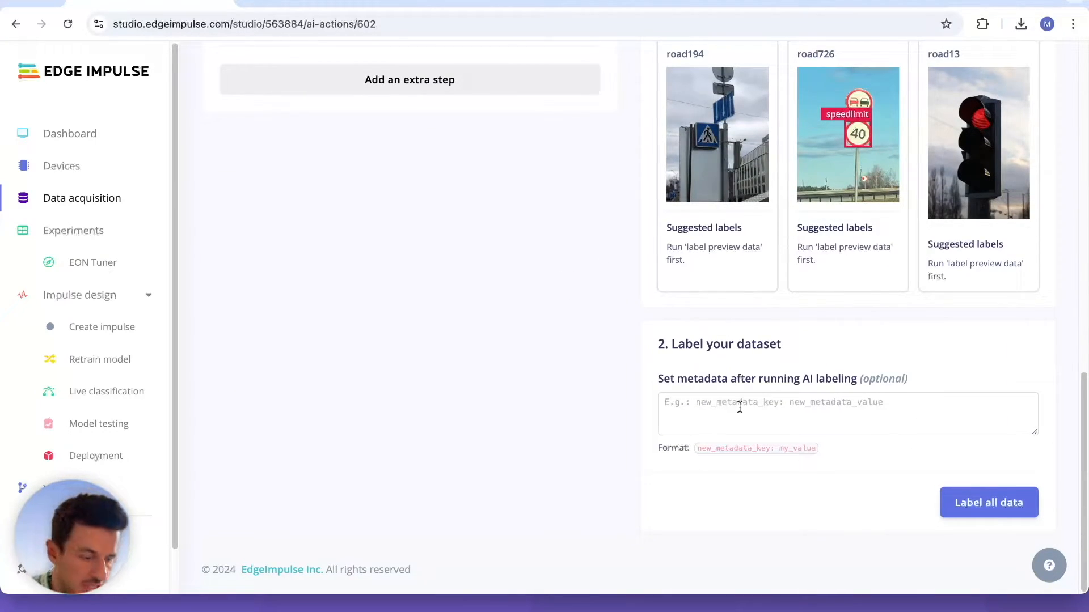
type("AI")
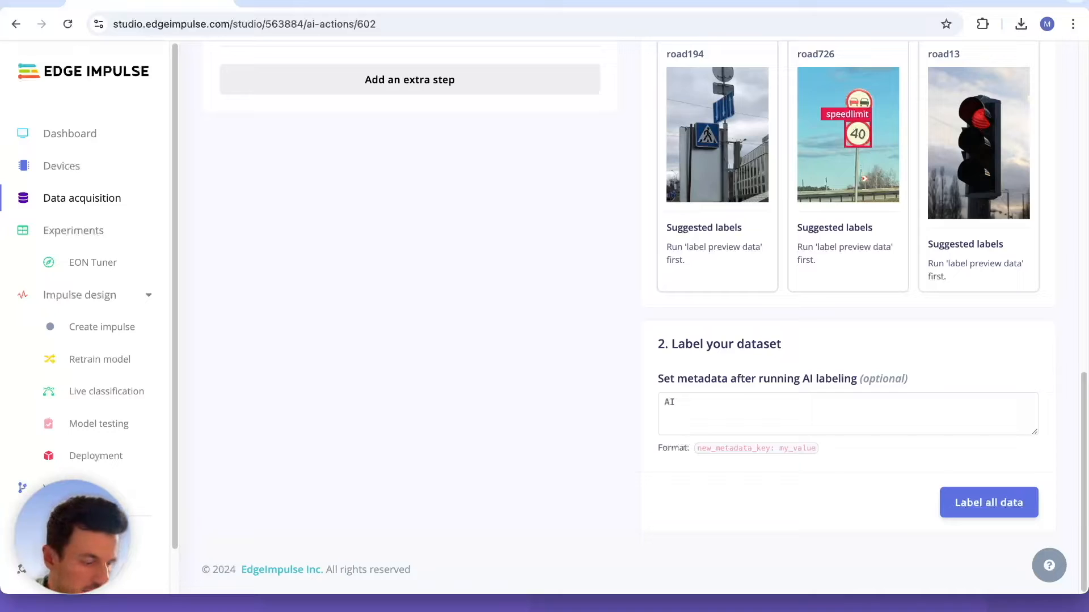
type("_Lab")
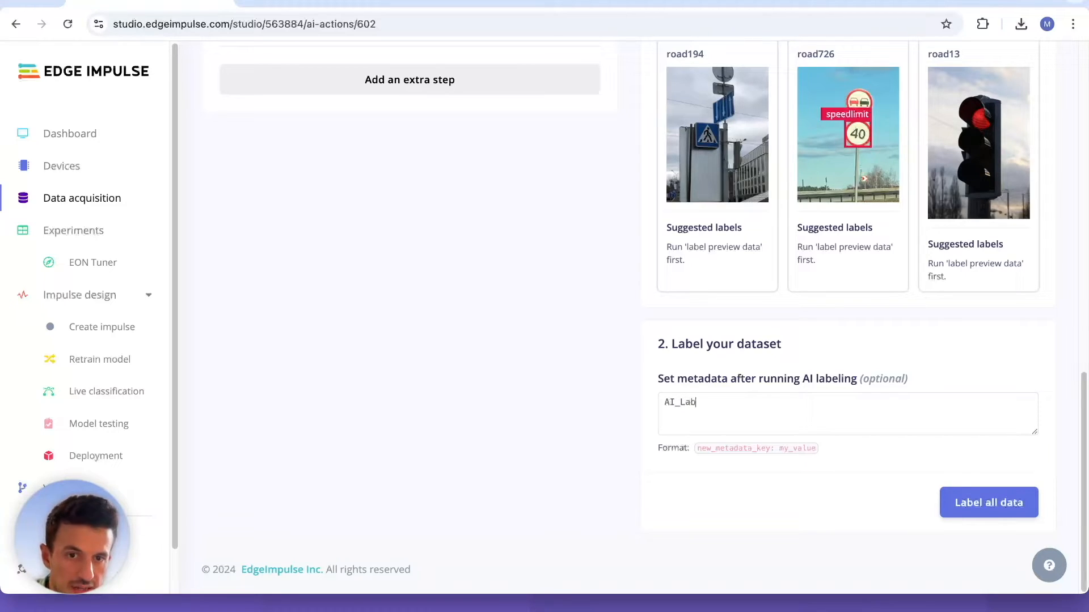
type("elinmg")
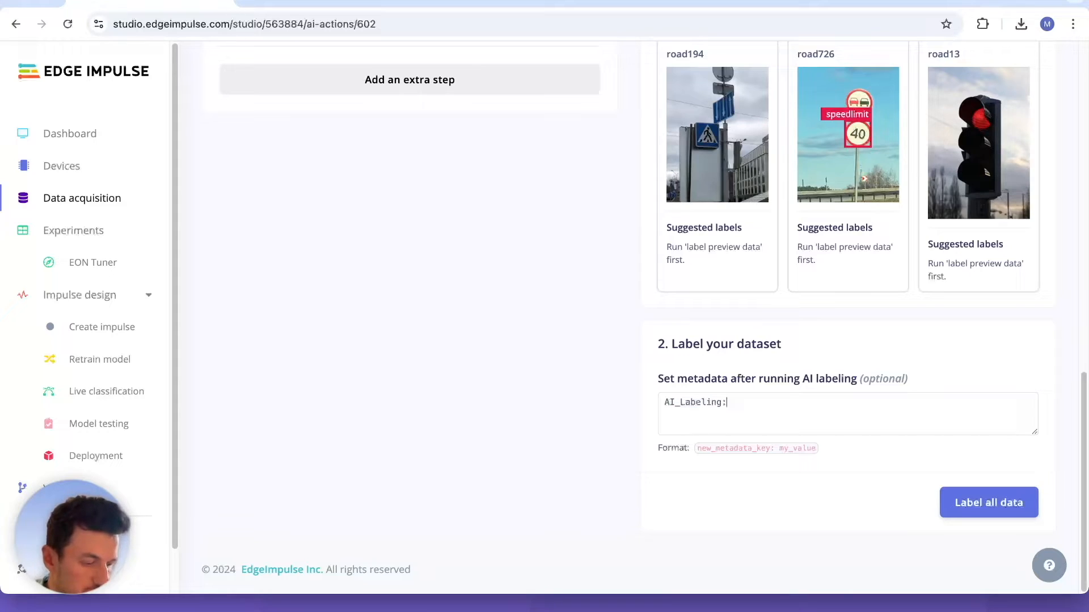
type(": true")
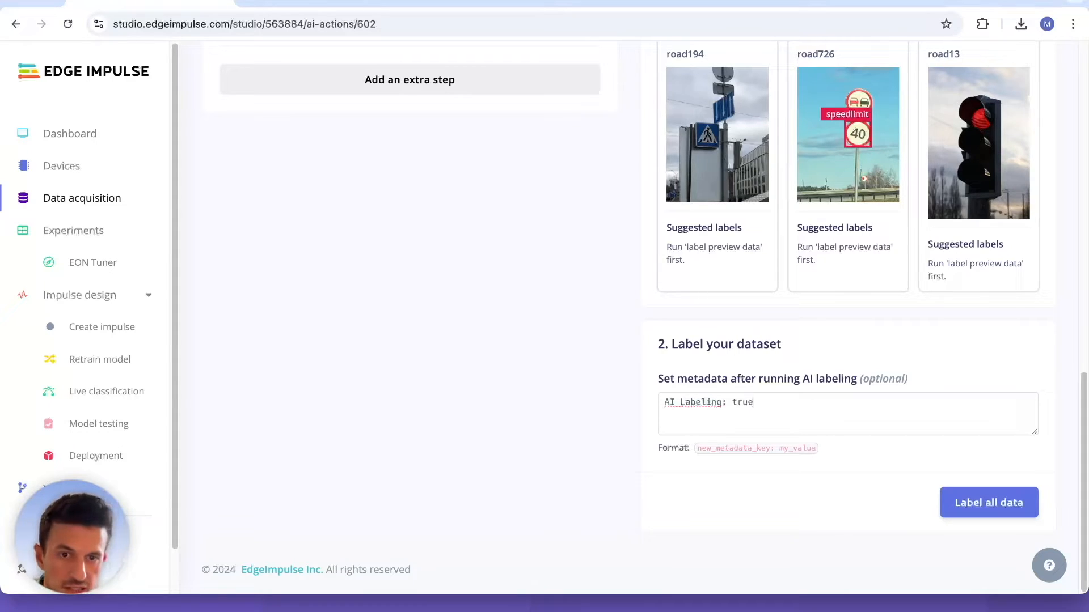
left_click(984, 501)
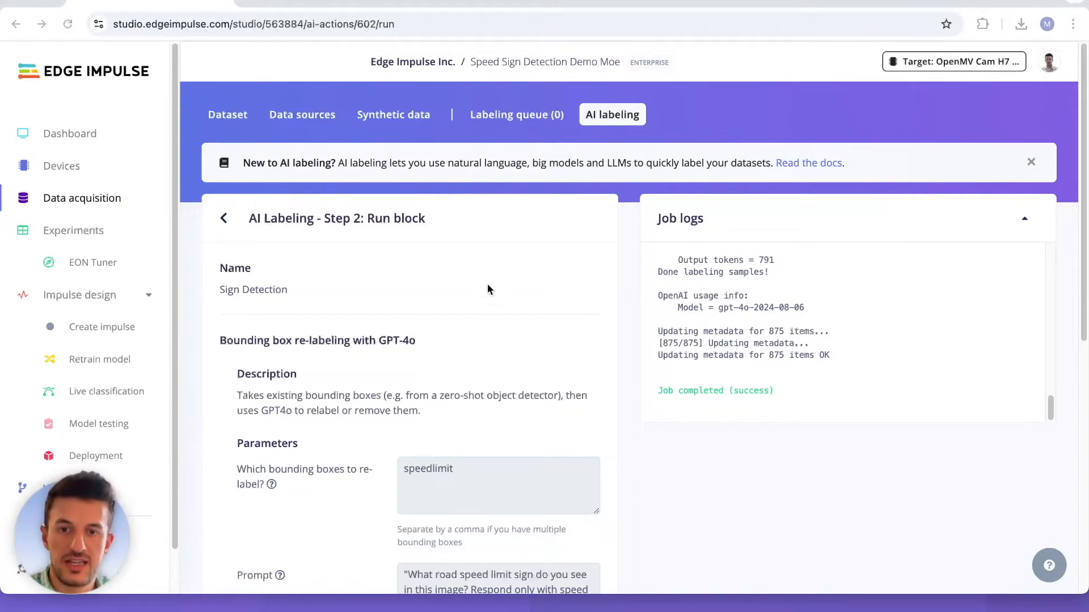
Open the project's dataset and inspect the new bounding box labels and metadata on sample road253
left_click(52, 203)
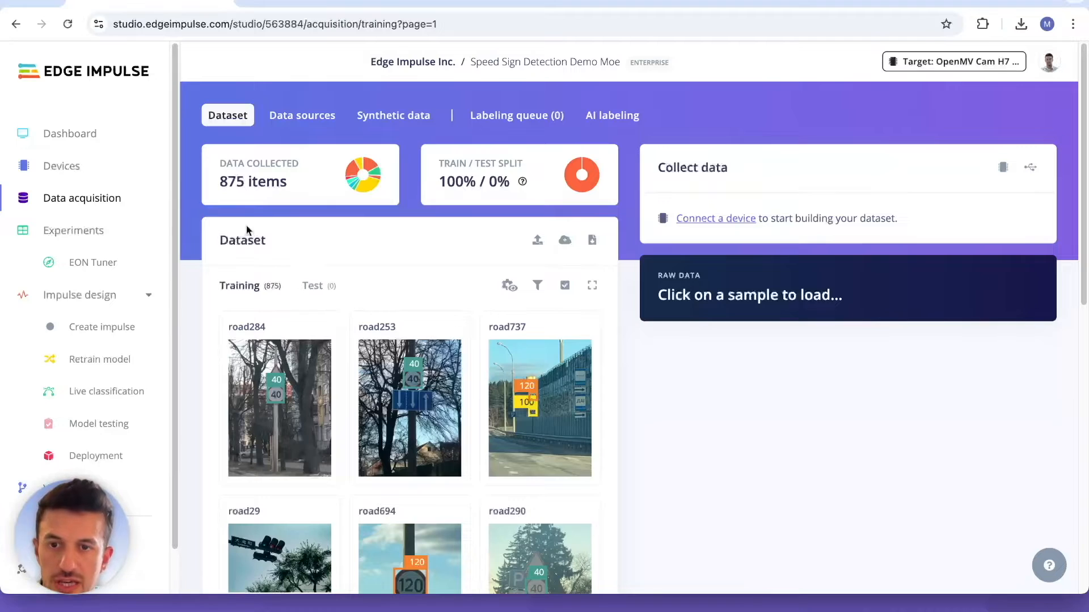
scroll(426, 284, "down", 6)
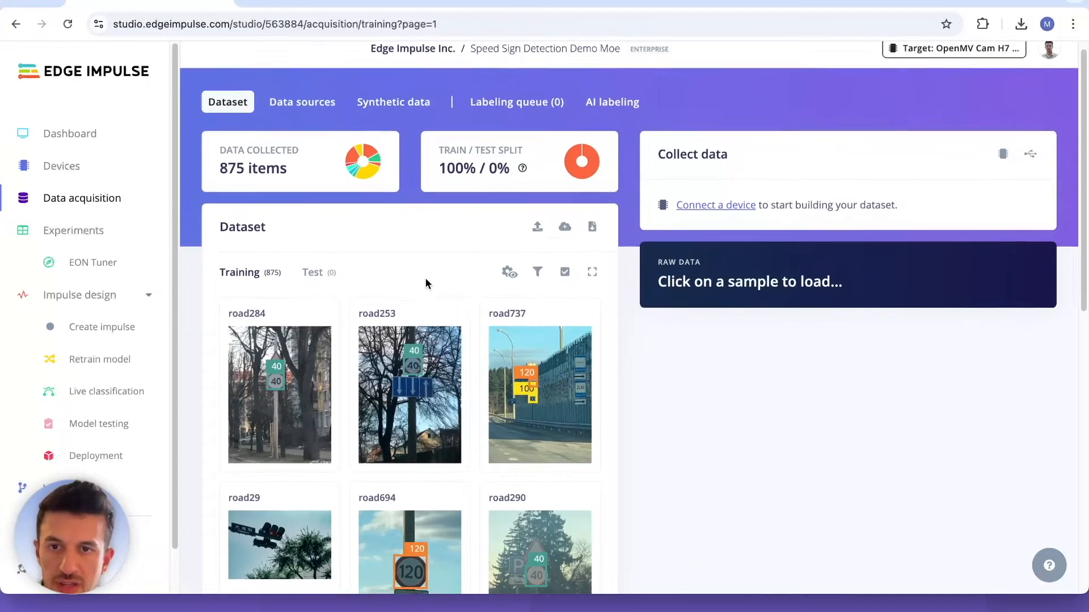
scroll(426, 278, "down", 5)
scroll(426, 284, "up", 10)
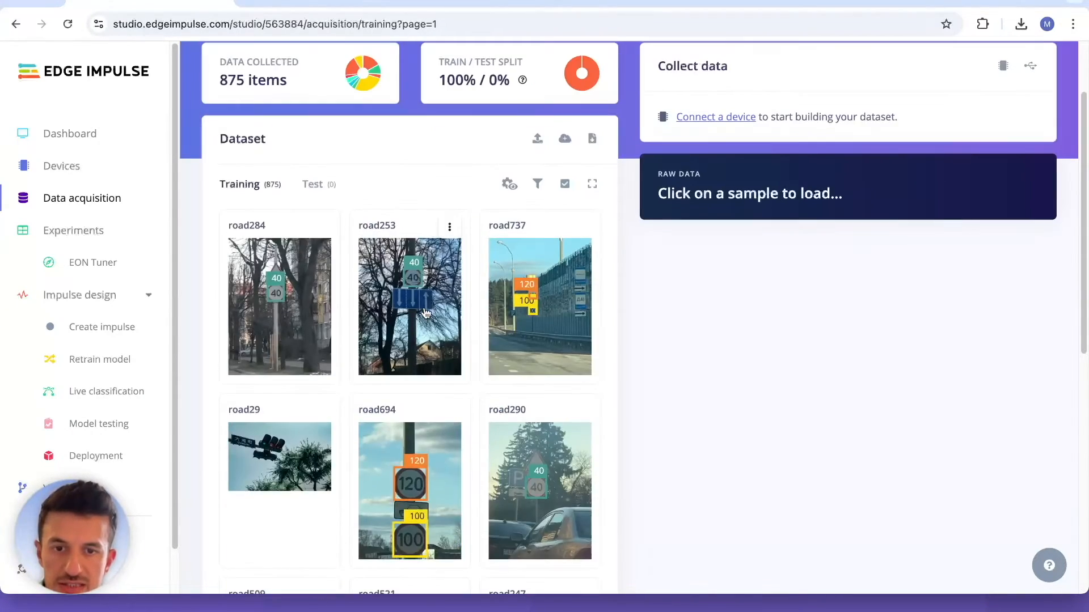
left_click(427, 401)
scroll(427, 401, "down", 7)
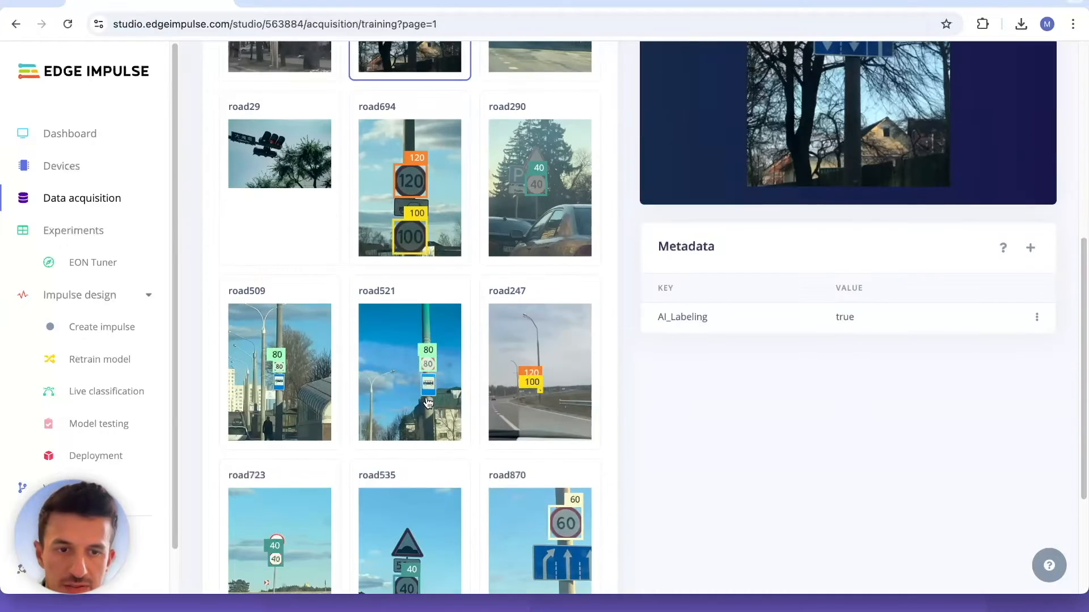
Spot-check the speed limit labels on more training samples, including road290 and road521
left_click(411, 372)
scroll(411, 371, "up", 3)
left_click(425, 366)
scroll(407, 362, "up", 2)
left_click(306, 318)
left_click(542, 431)
scroll(542, 431, "down", 5)
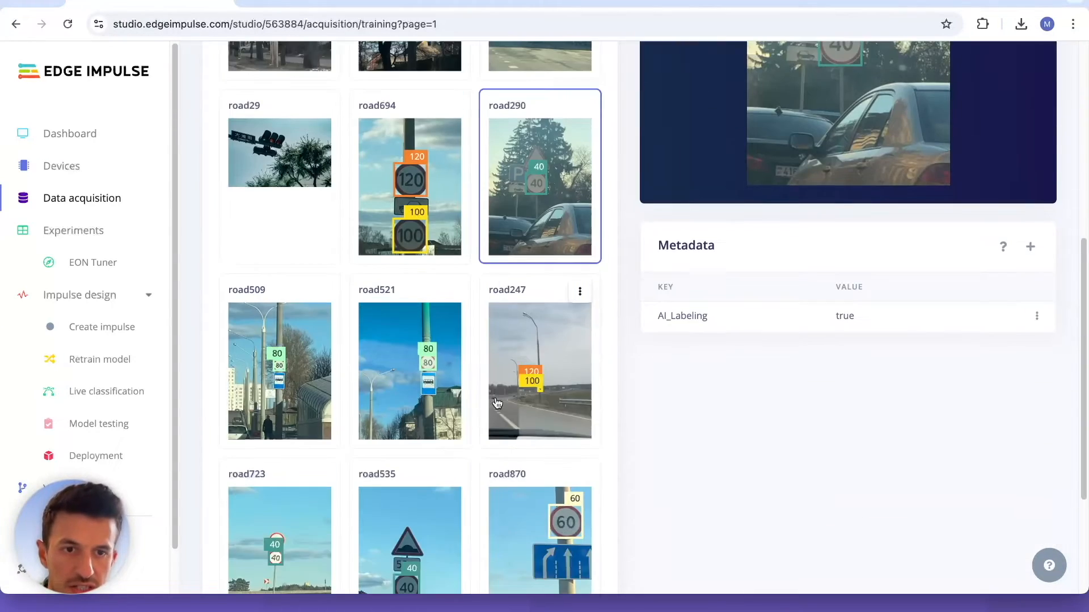
left_click(519, 411)
left_click(454, 418)
scroll(477, 417, "up", 3)
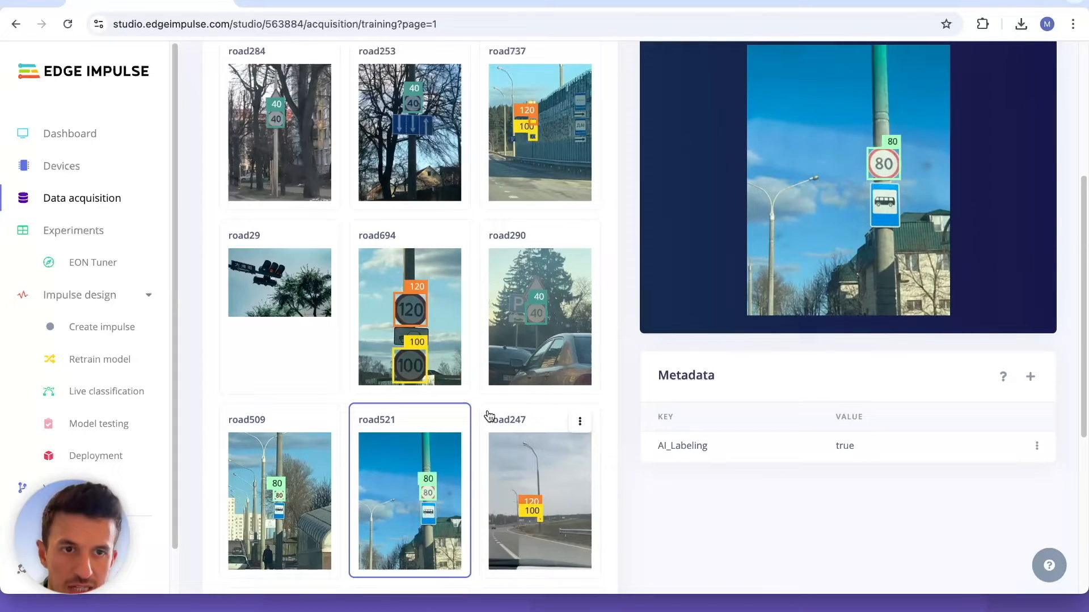
scroll(398, 346, "up", 5)
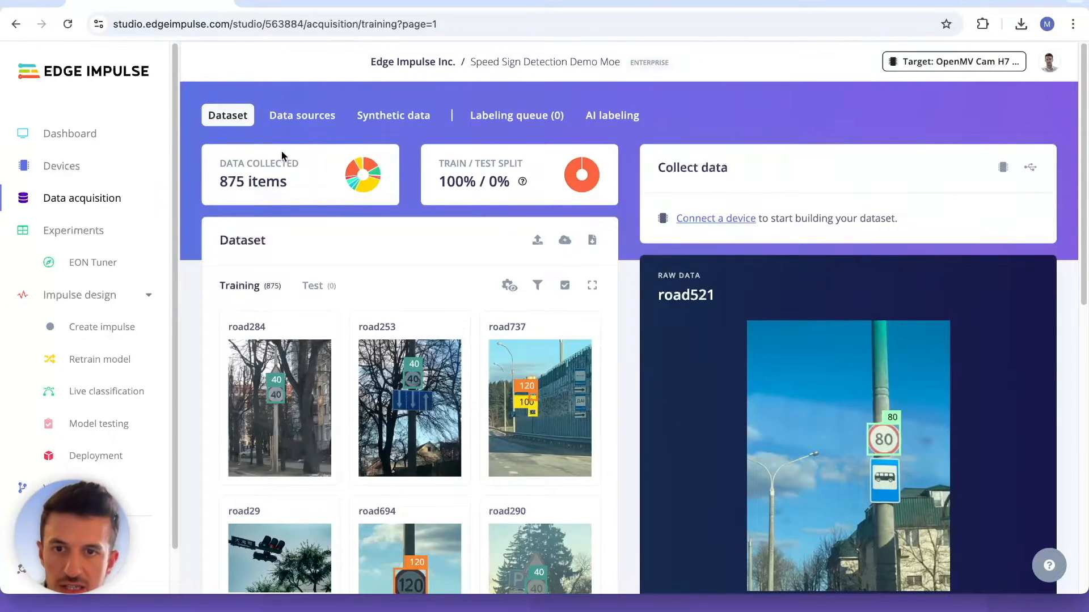
Filter the dataset to samples labeled 80 and inspect their bounding boxes, including road520
left_click(355, 176)
scroll(397, 368, "down", 10)
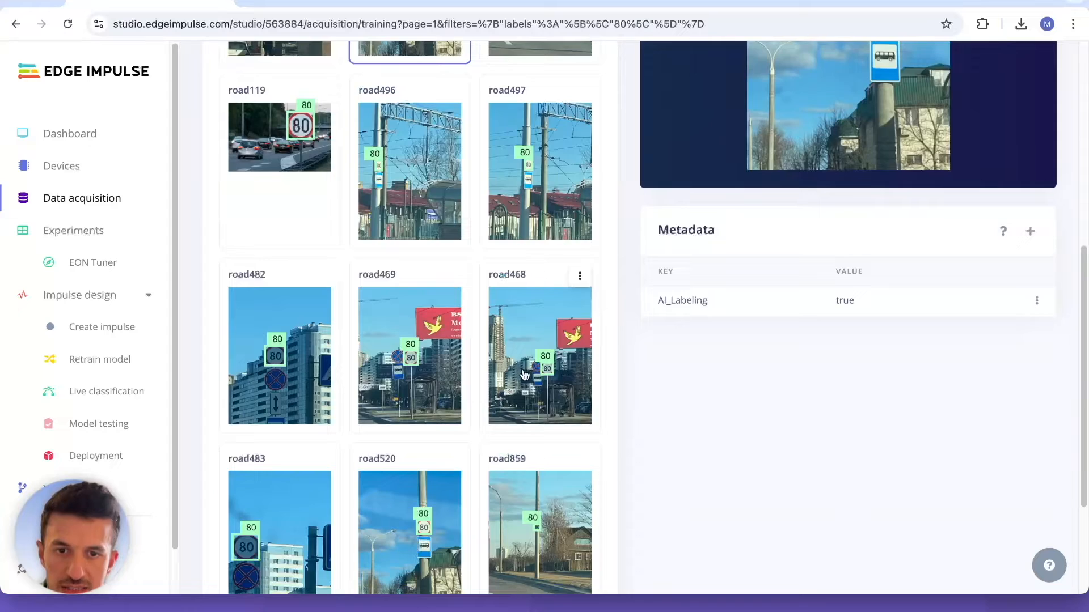
left_click(399, 379)
scroll(397, 377, "up", 10)
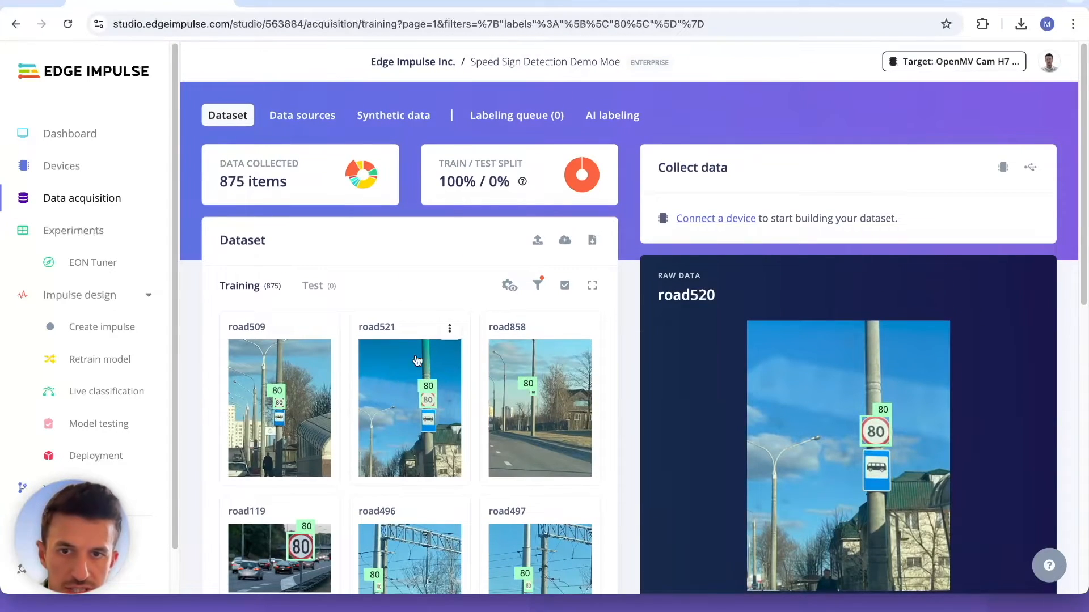
Filter the dataset to samples labeled 40 and inspect several of them, including road326
left_click(358, 179)
scroll(381, 425, "down", 2)
left_click(381, 425)
left_click(279, 473)
left_click(293, 343)
left_click(547, 295)
scroll(548, 295, "down", 4)
left_click(538, 306)
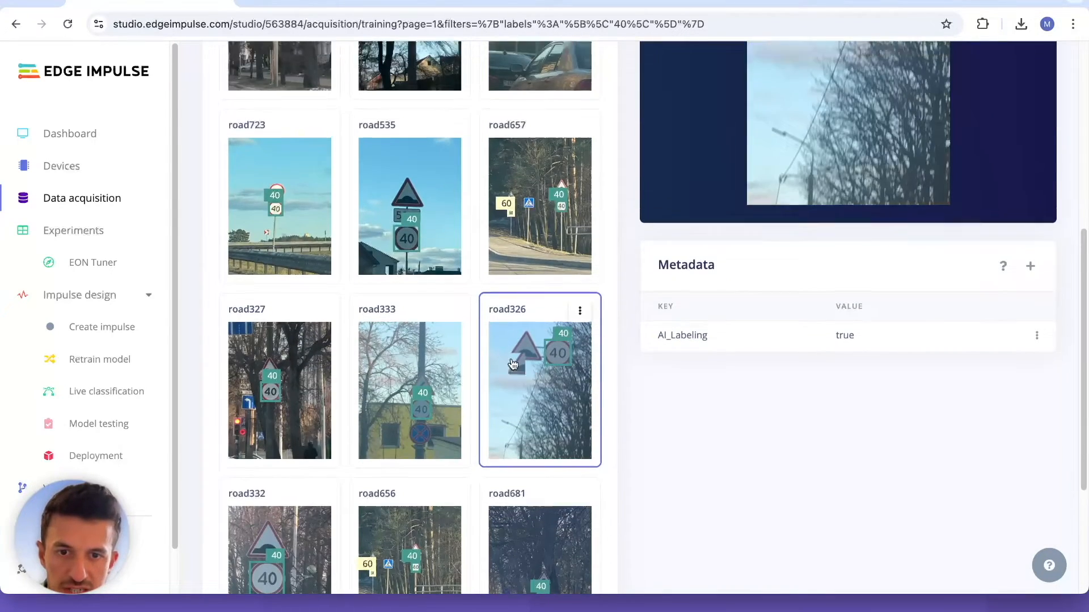
Show the dataset filters and look through the label list for stray or incorrectly formatted labels
scroll(320, 297, "up", 7)
left_click(538, 285)
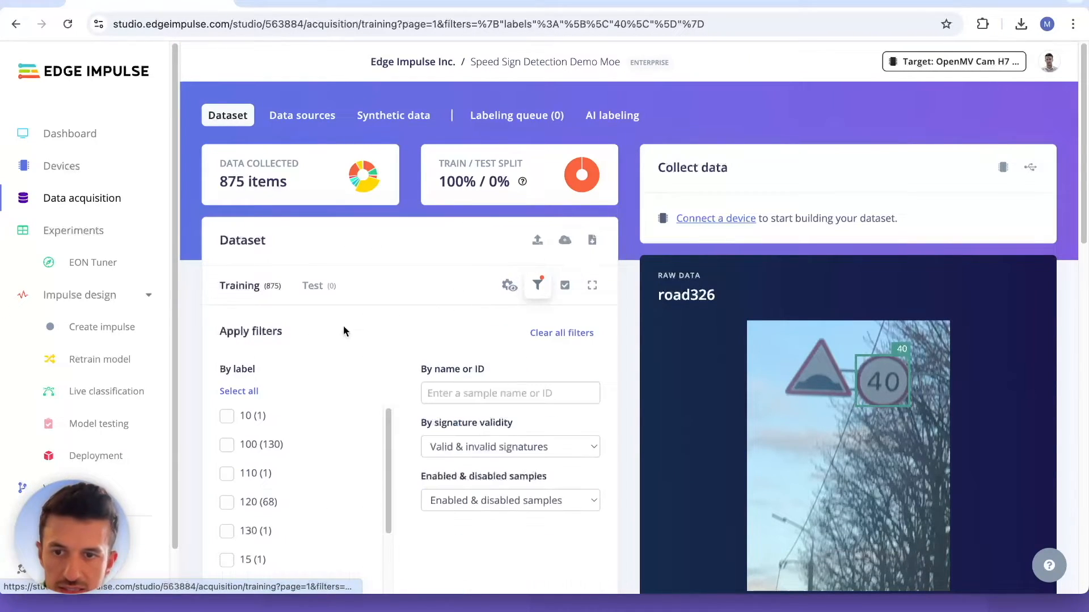
scroll(317, 335, "down", 3)
scroll(267, 381, "down", 5)
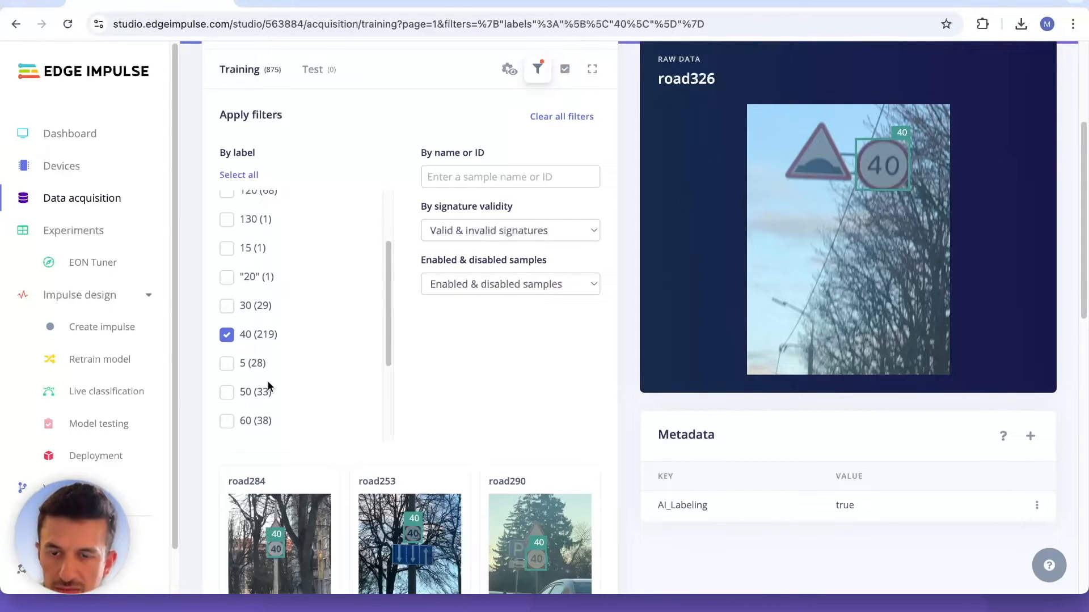
scroll(267, 389, "up", 5)
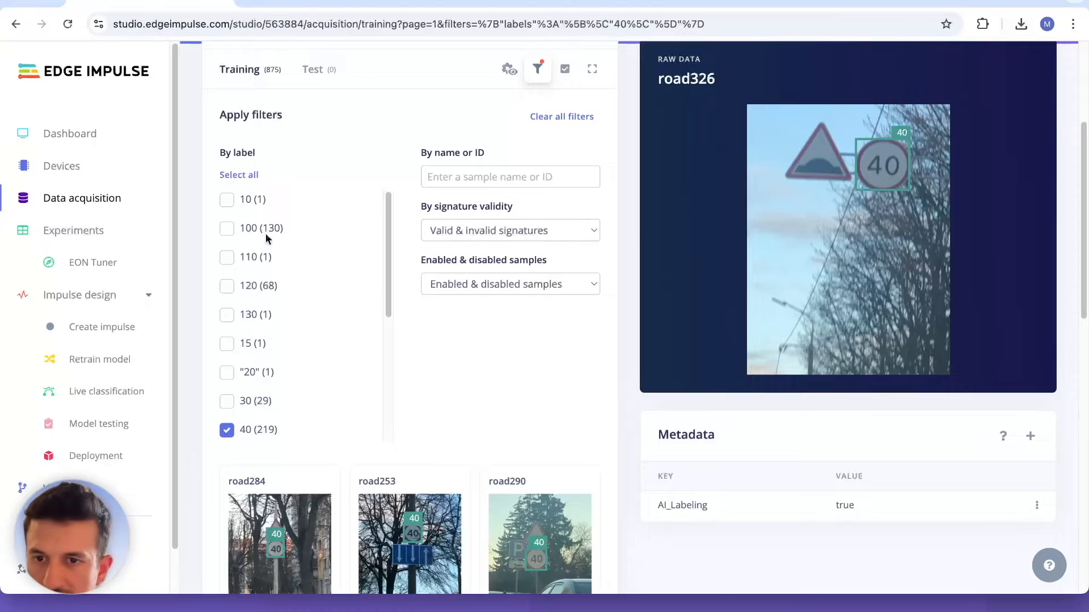
scroll(262, 374, "down", 5)
scroll(263, 377, "up", 3)
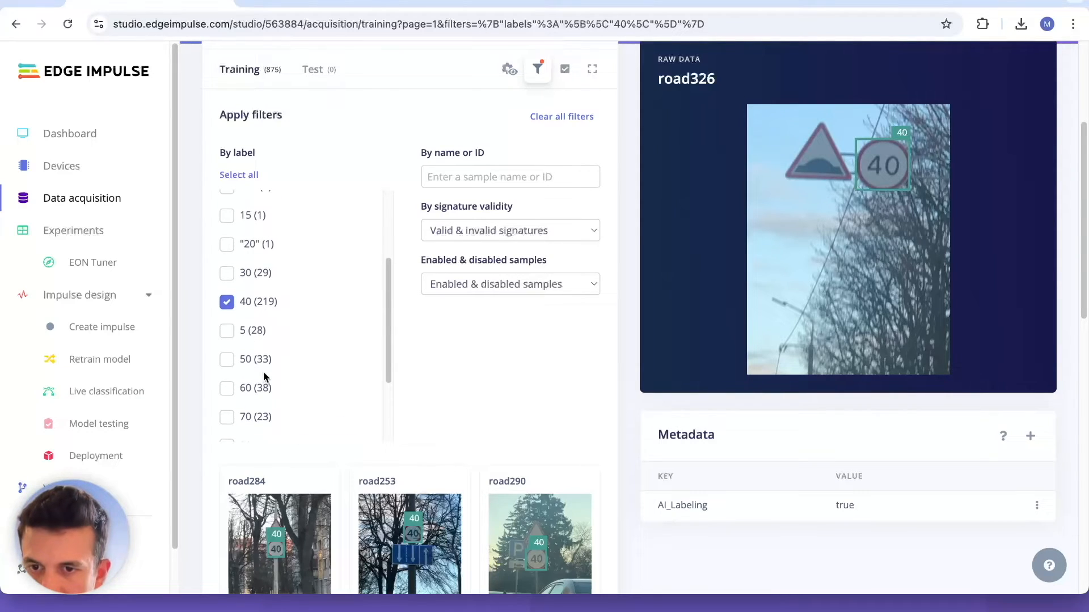
Filter the dataset by the quoted label "20" instead of 40 and open sample road212
left_click(227, 301)
scroll(272, 324, "up", 3)
left_click(250, 348)
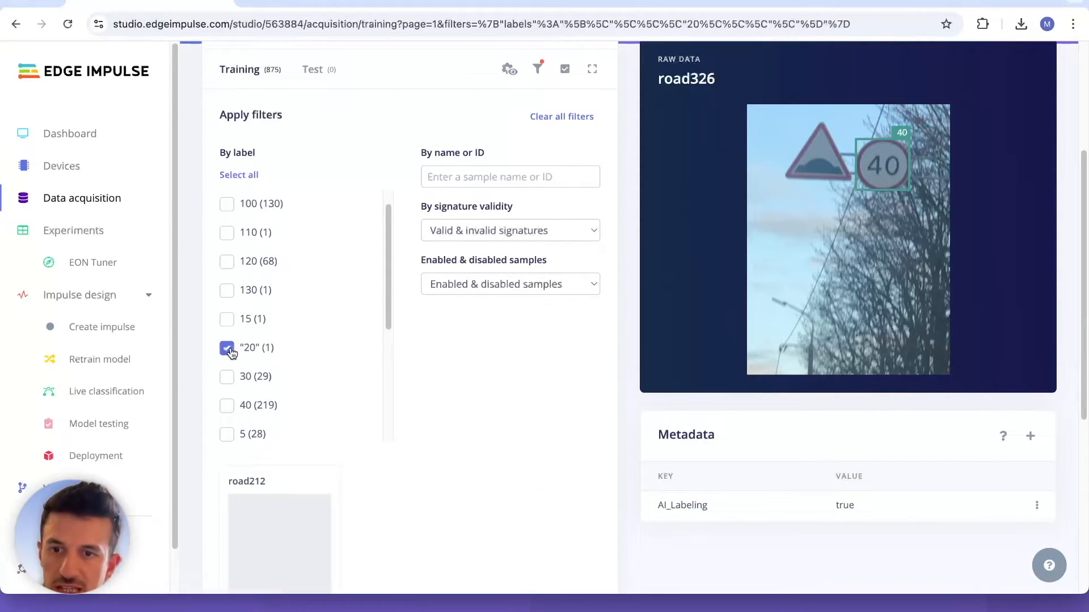
scroll(233, 355, "down", 4)
scroll(454, 395, "down", 2)
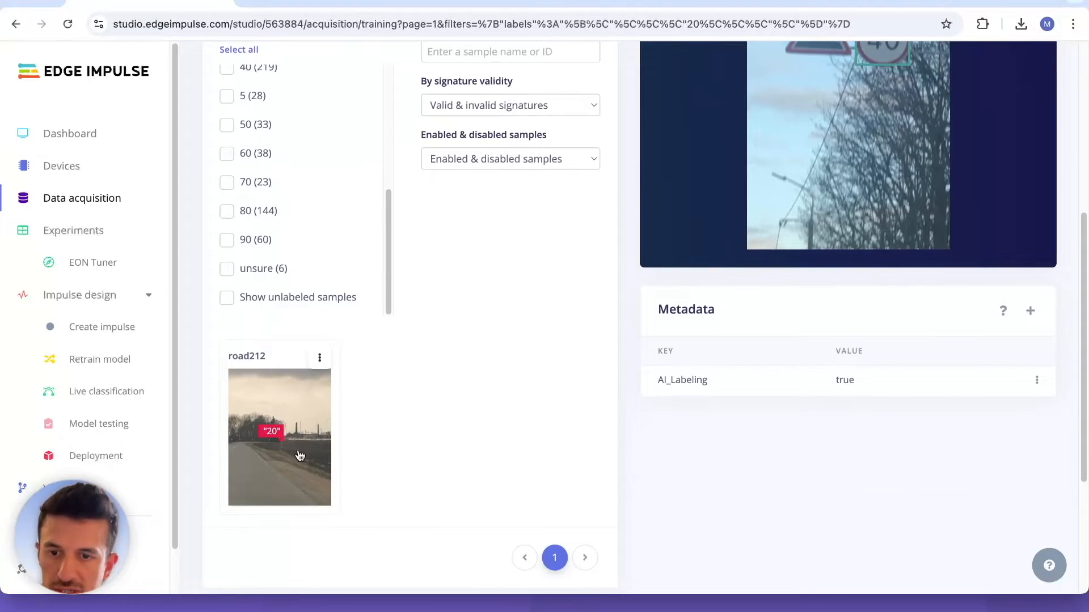
left_click(319, 357)
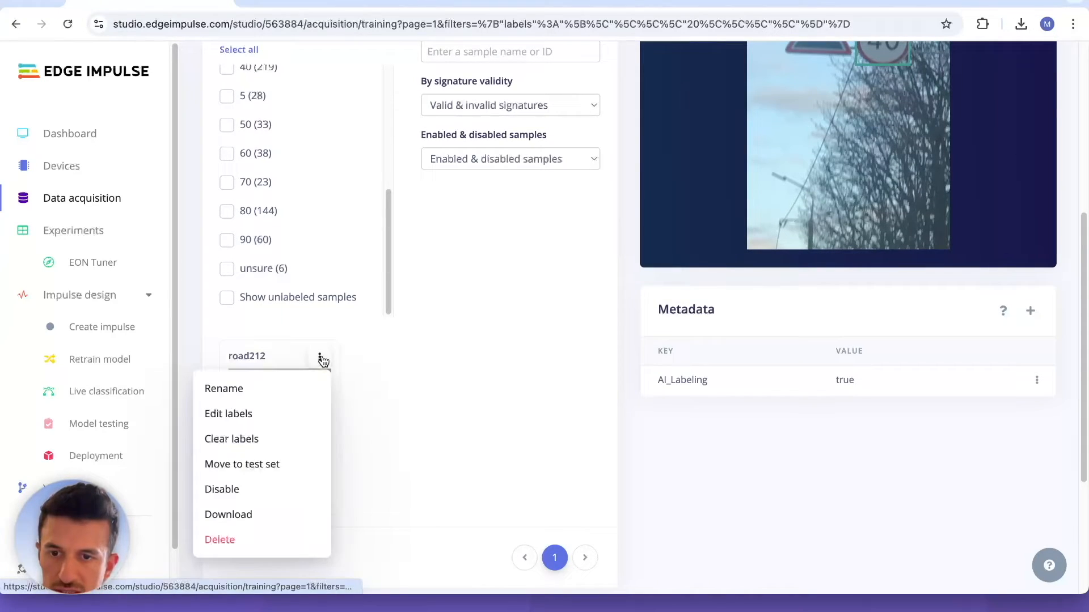
left_click(518, 364)
left_click(250, 474)
scroll(479, 420, "up", 2)
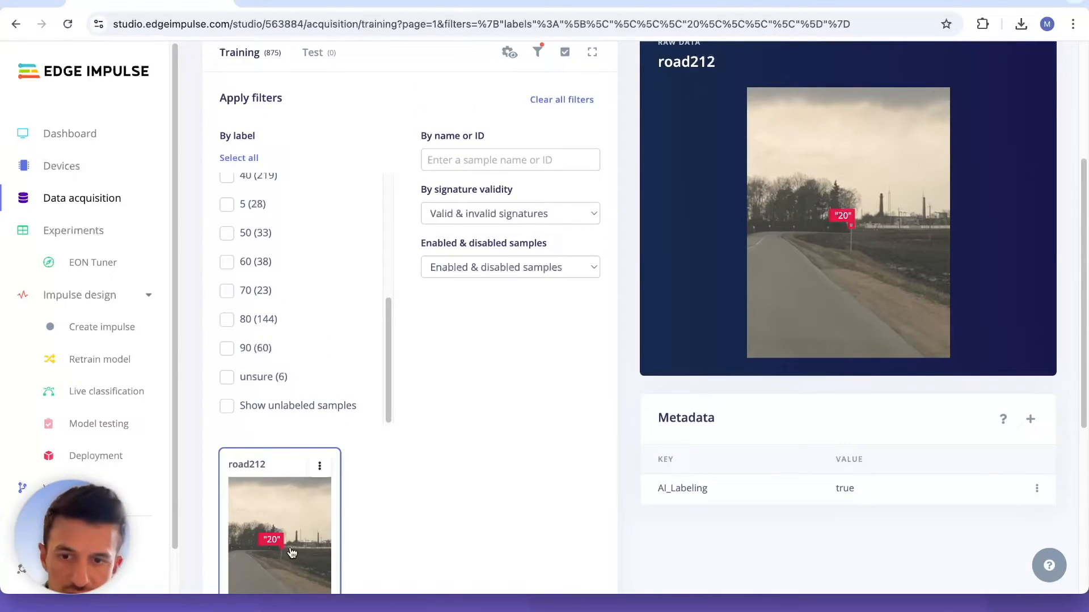
left_click(319, 465)
left_click(229, 310)
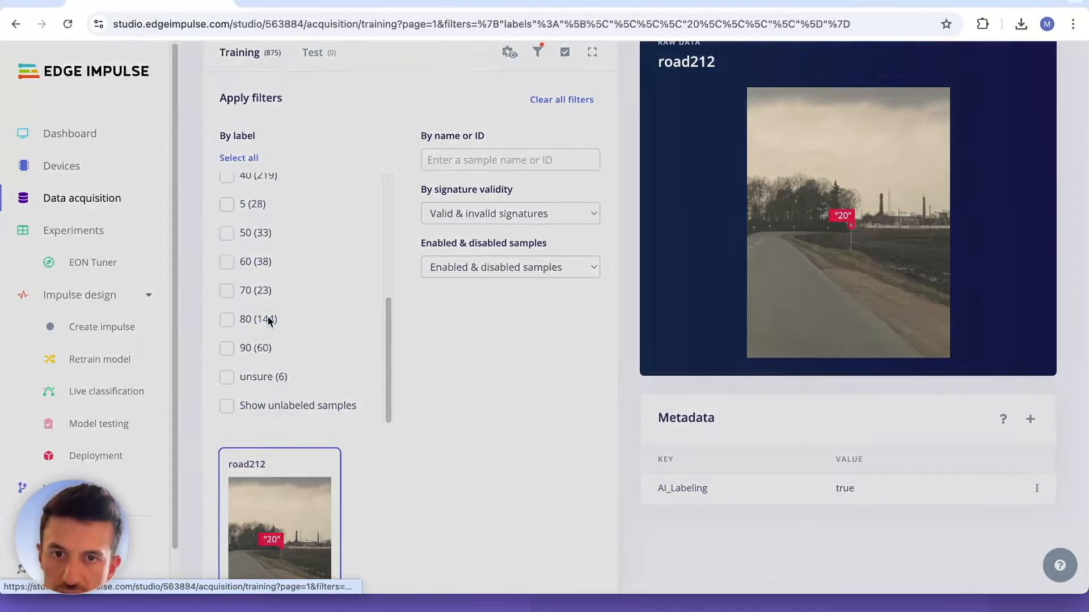
left_click_drag(546, 314, 576, 353)
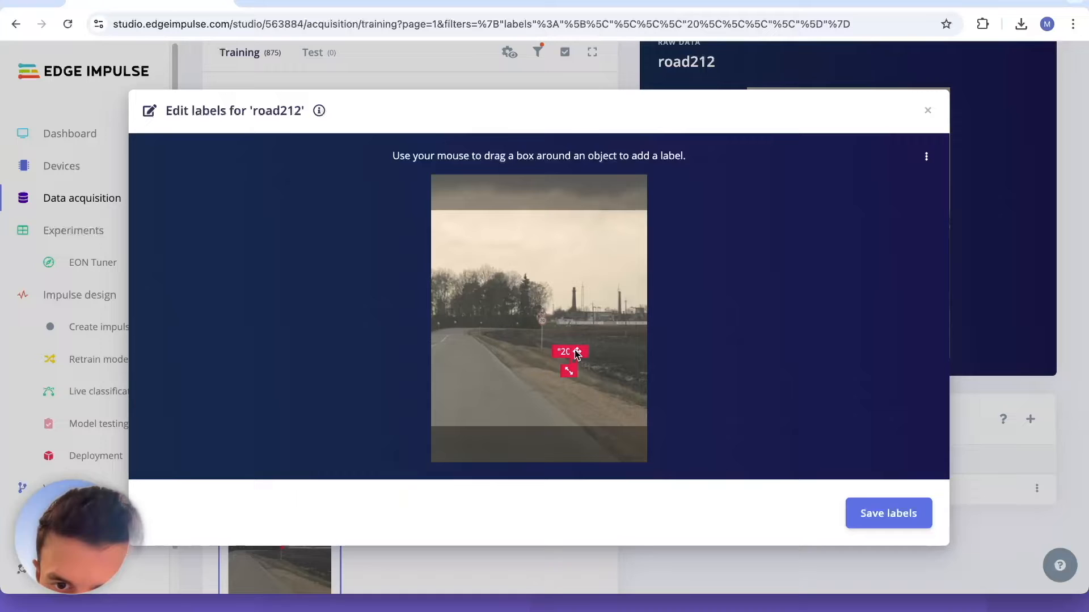
left_click(929, 110)
scroll(243, 549, "down", 4)
left_click(321, 270)
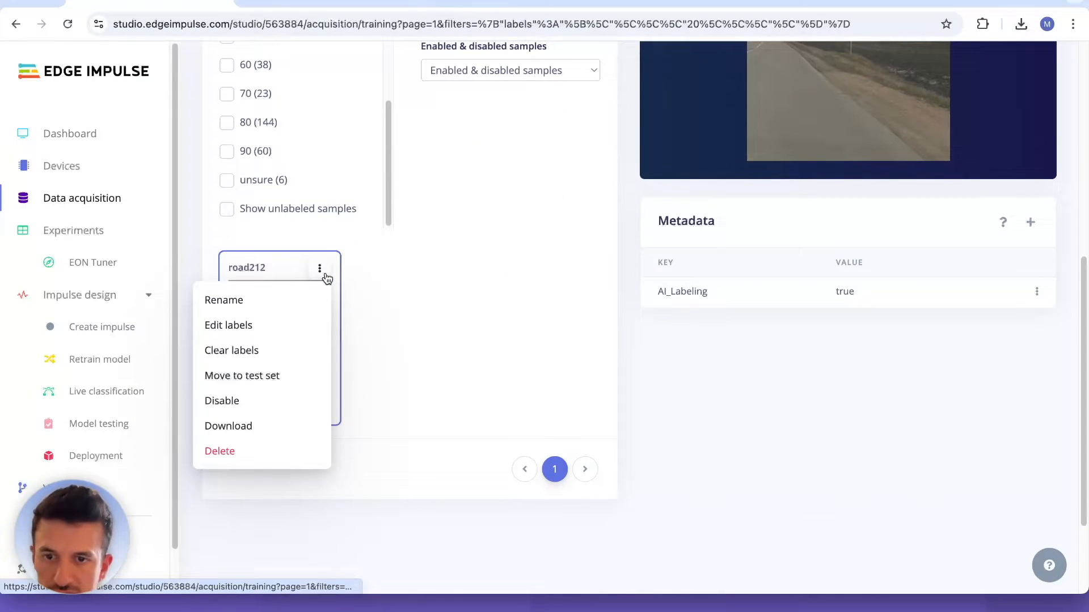
left_click(292, 327)
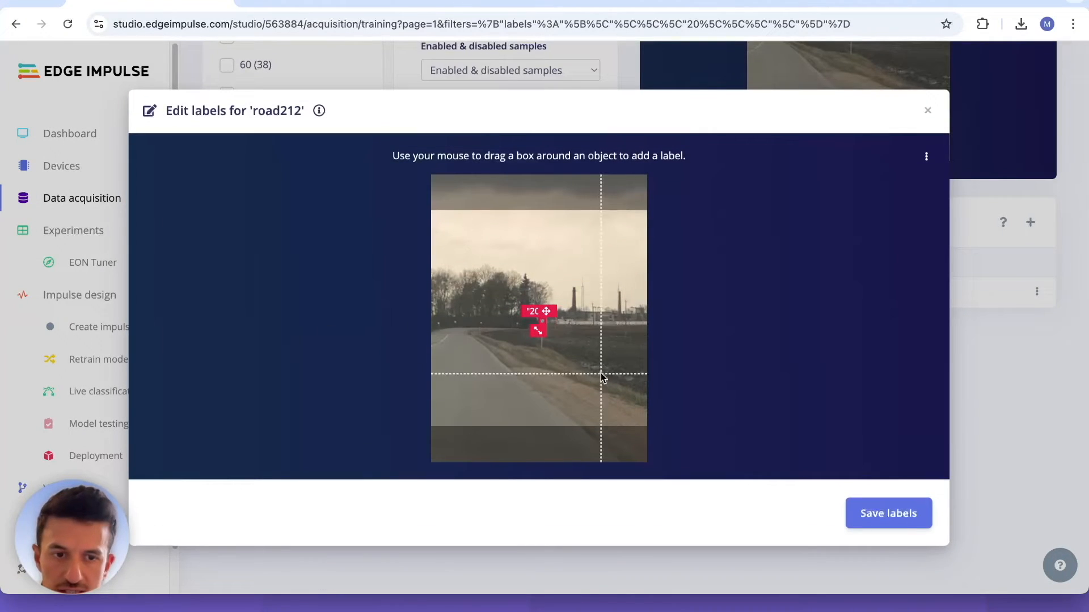
left_click(928, 110)
Change the bounding box label on sample road212 to 70 and save the labels
left_click(319, 270)
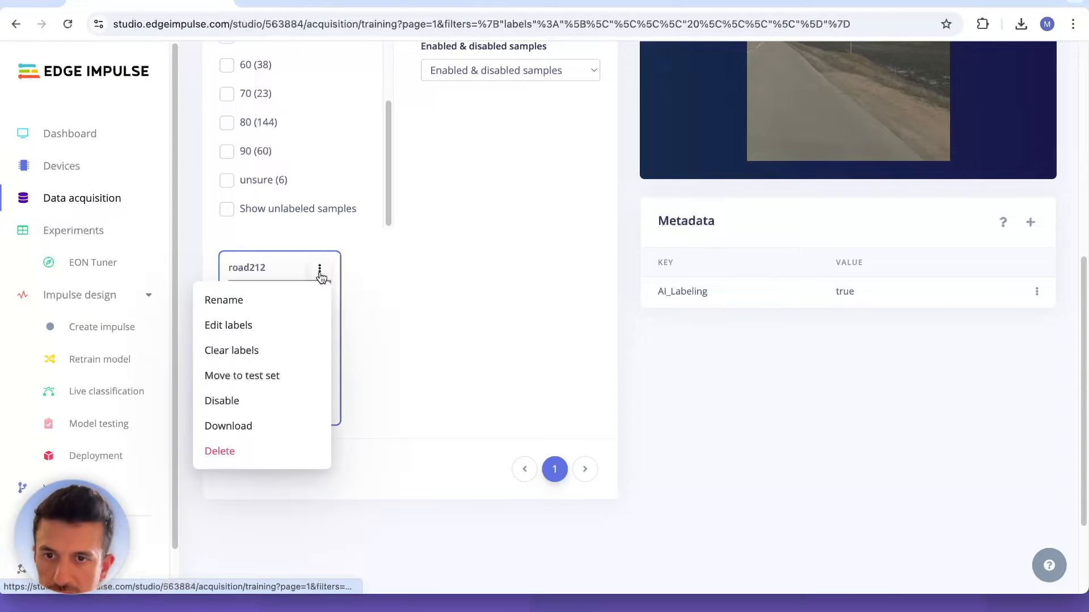
scroll(466, 308, "up", 3)
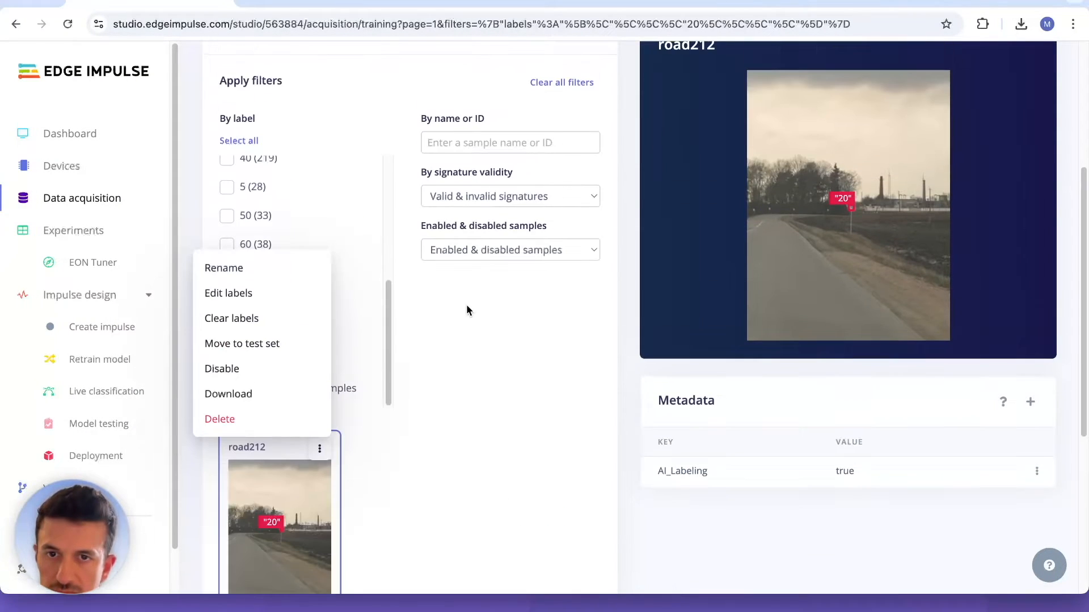
scroll(466, 314, "down", 3)
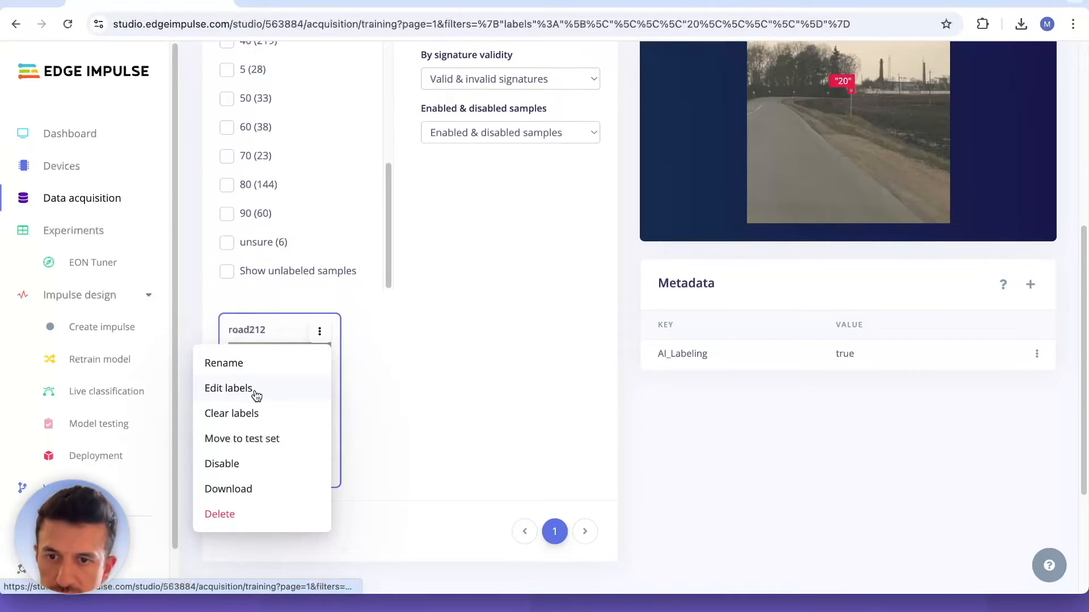
left_click(258, 394)
left_click(538, 312)
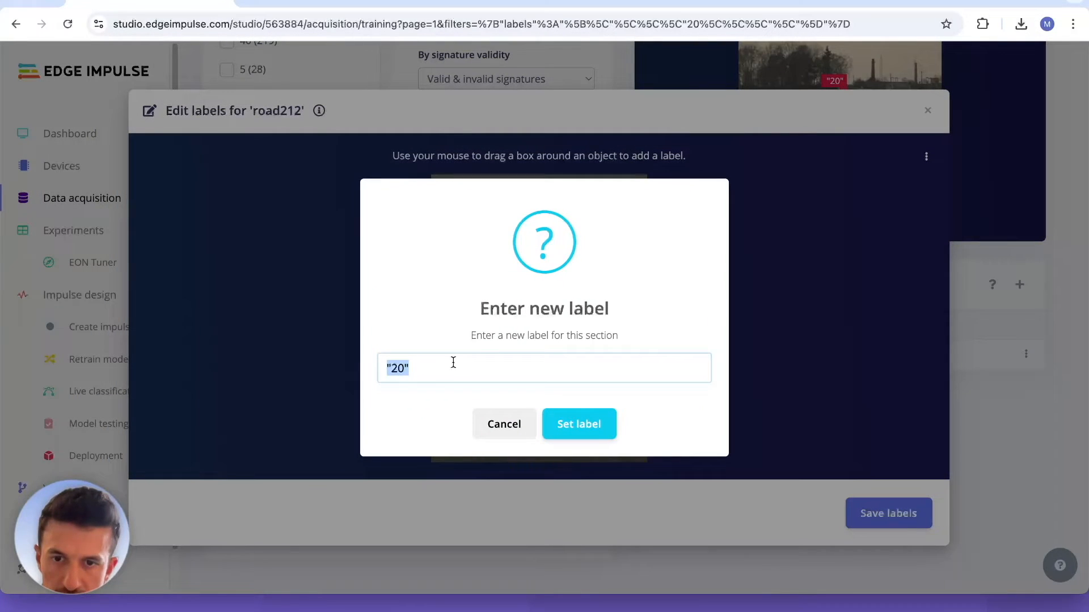
left_click(410, 369)
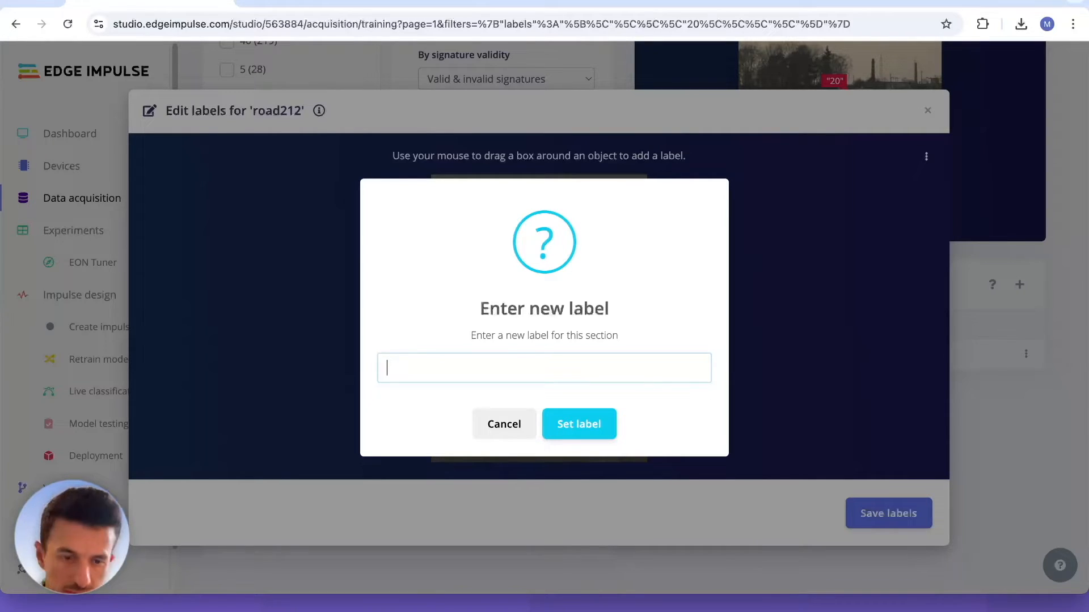
left_click(578, 424)
left_click(885, 513)
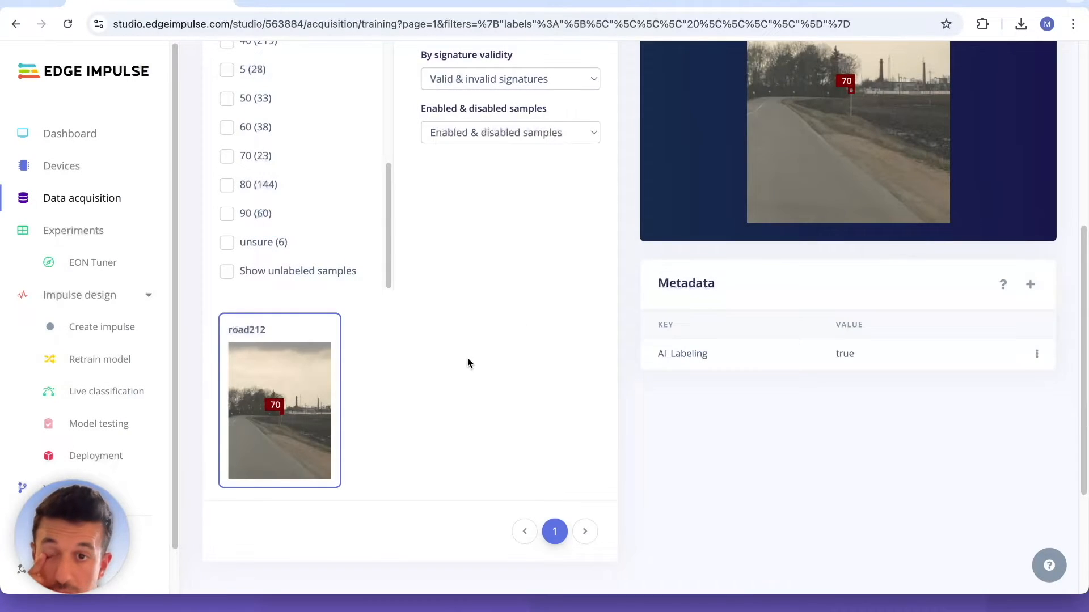
Check the label list in the filters again after the road212 correction
scroll(347, 253, "up", 5)
scroll(347, 254, "up", 3)
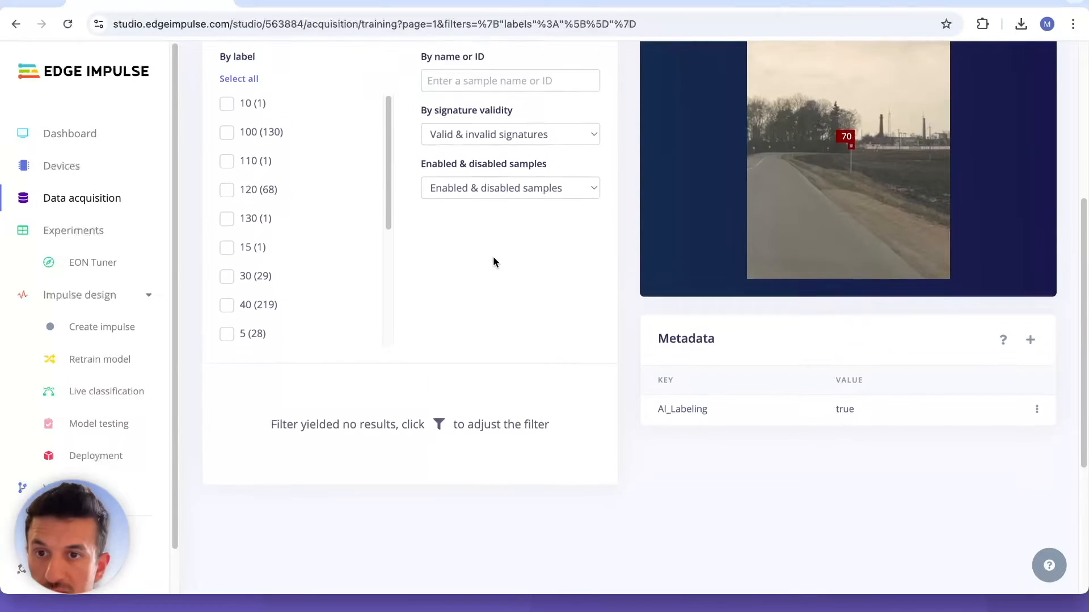
scroll(275, 210, "down", 6)
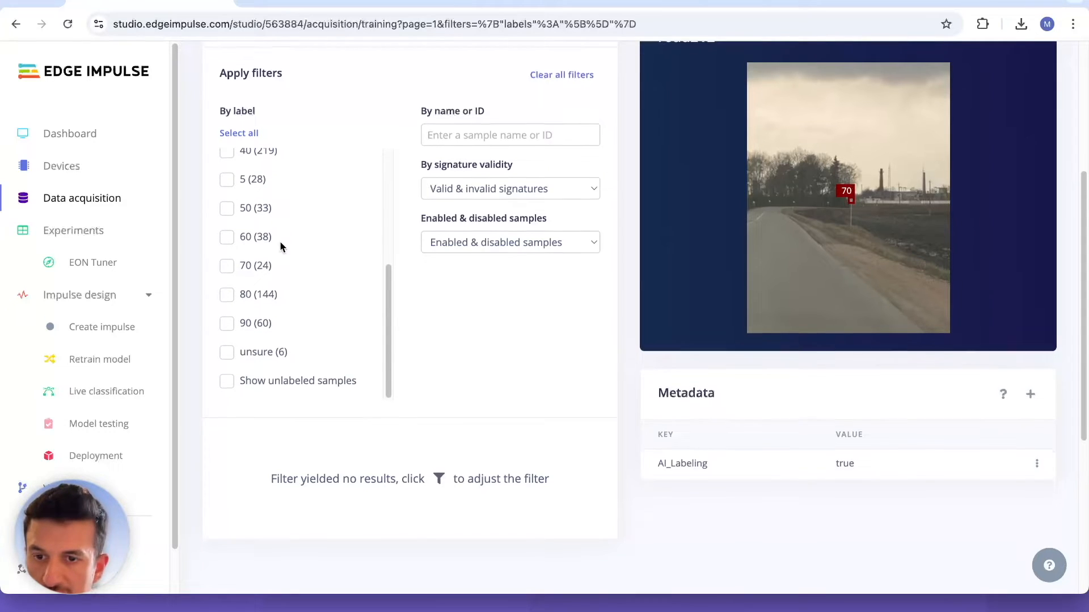
scroll(285, 269, "down", 1)
scroll(352, 303, "up", 8)
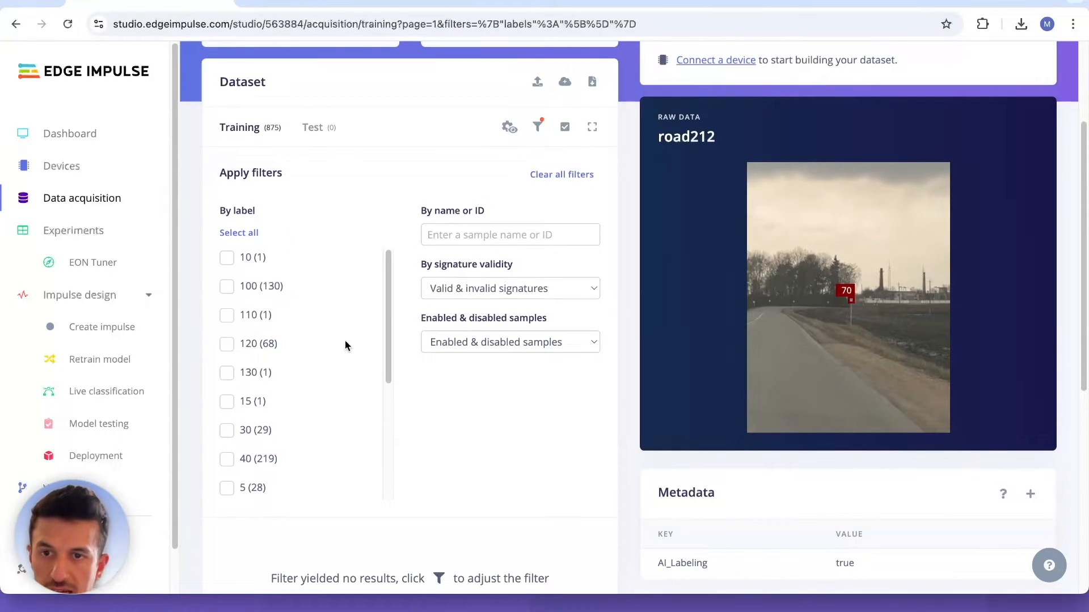
scroll(420, 176, "up", 5)
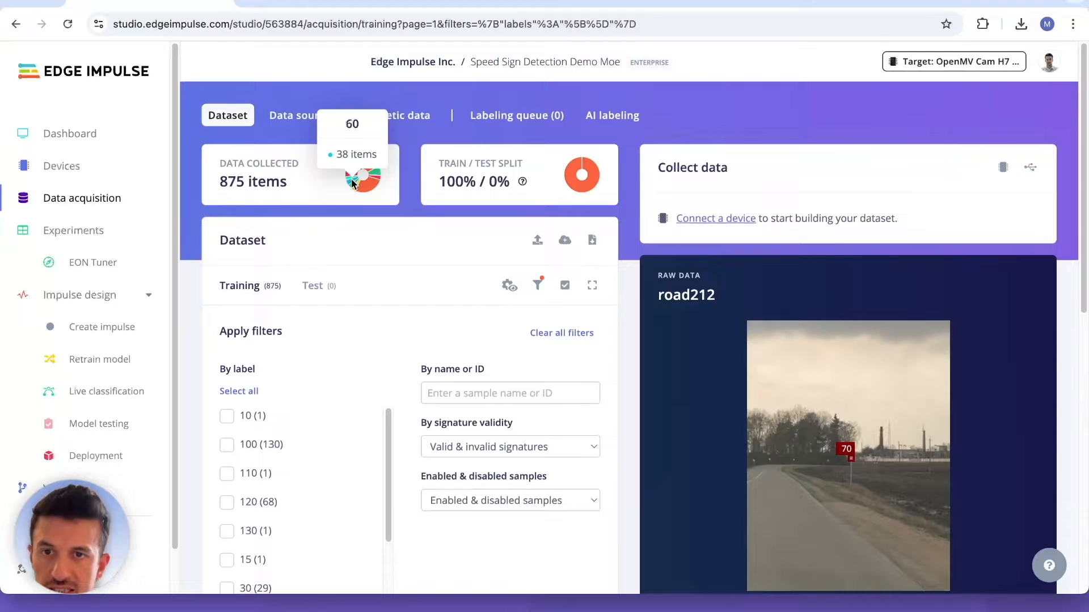
Filter the dataset to the label 60 and return to the unfiltered training samples
left_click(352, 181)
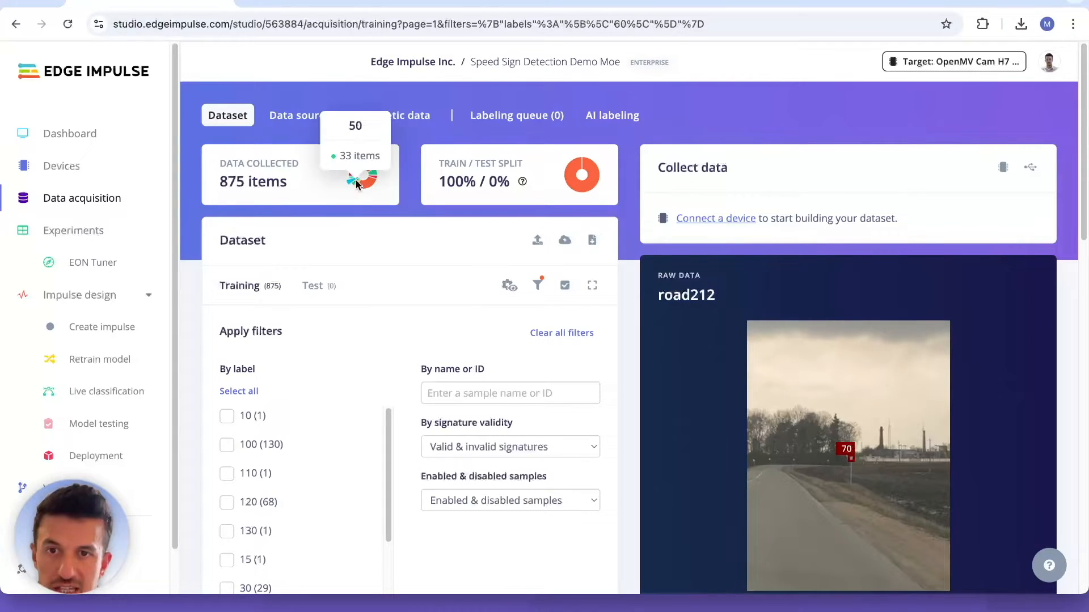
left_click(358, 177)
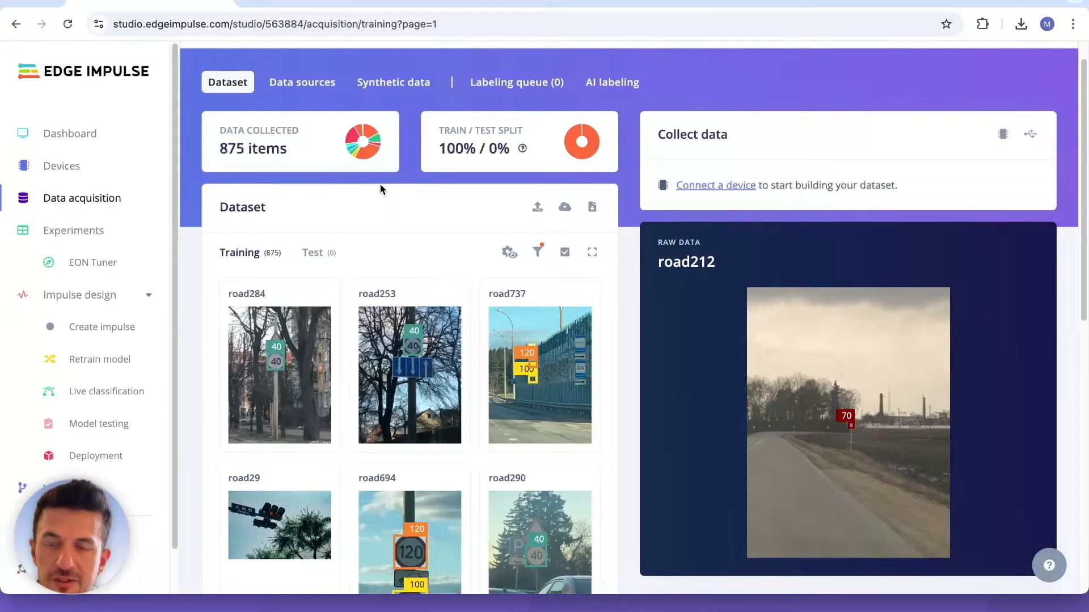
mouse_move(363, 136)
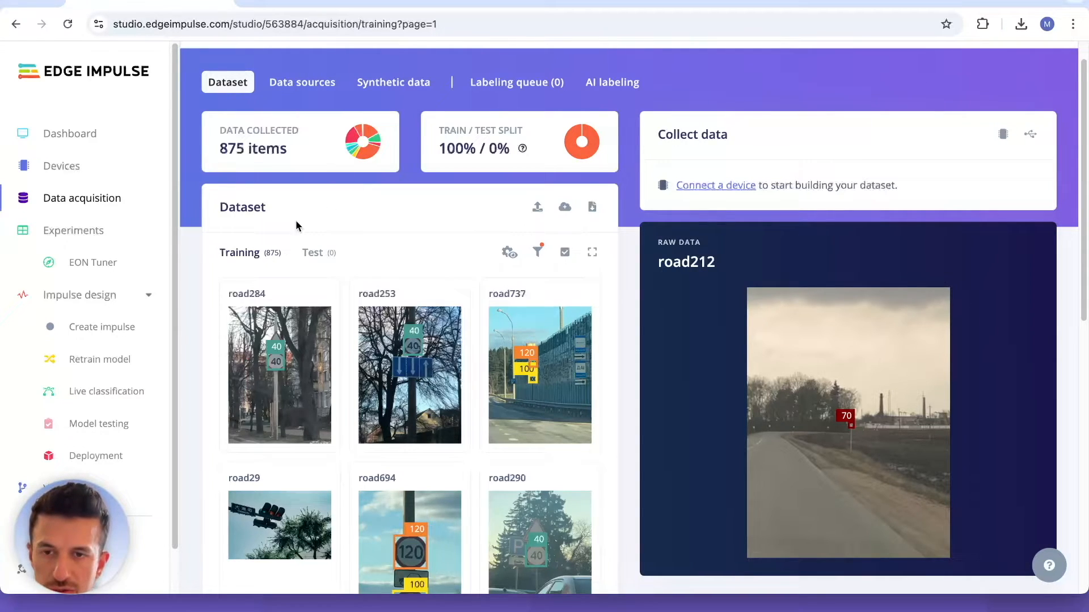
Filter the training samples to only the labels 10, 110, 130 and 15
left_click(537, 252)
scroll(332, 218, "down", 3)
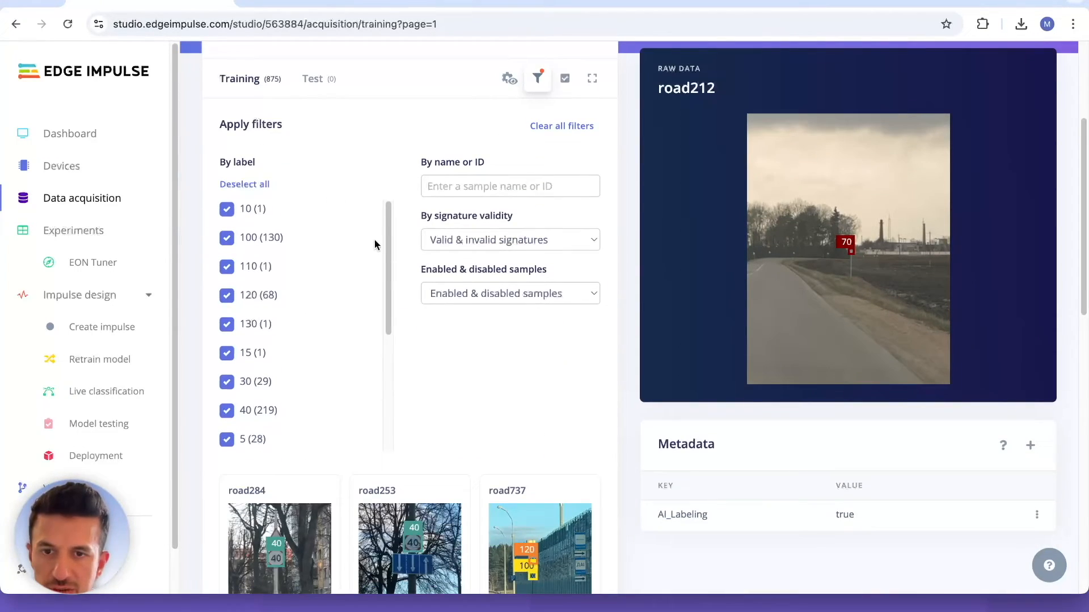
left_click(244, 184)
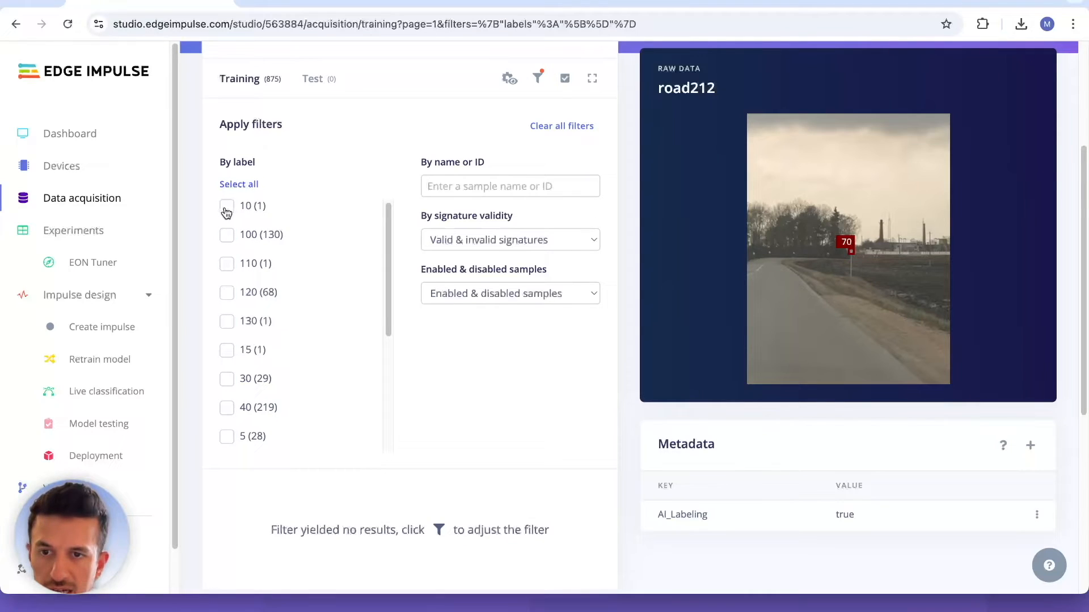
left_click(226, 207)
left_click(226, 267)
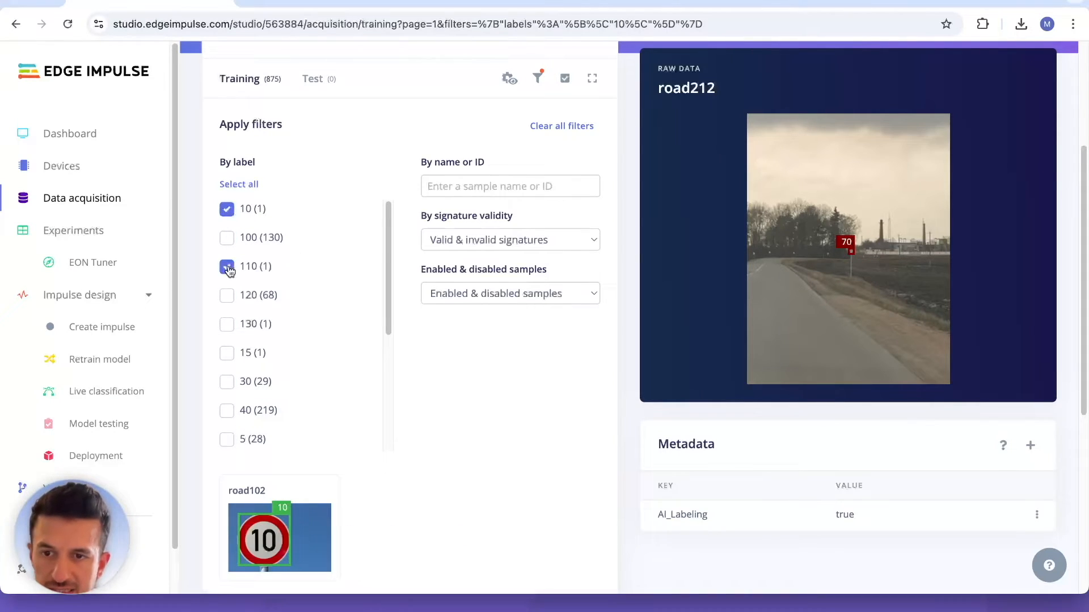
left_click(226, 324)
left_click(227, 353)
scroll(326, 349, "down", 2)
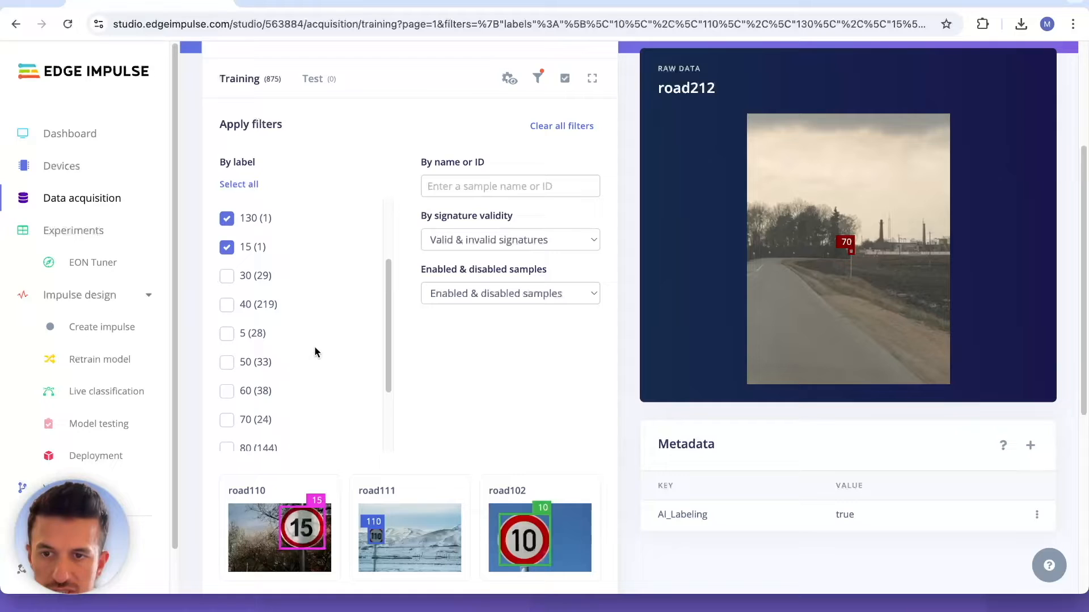
scroll(308, 333, "down", 2)
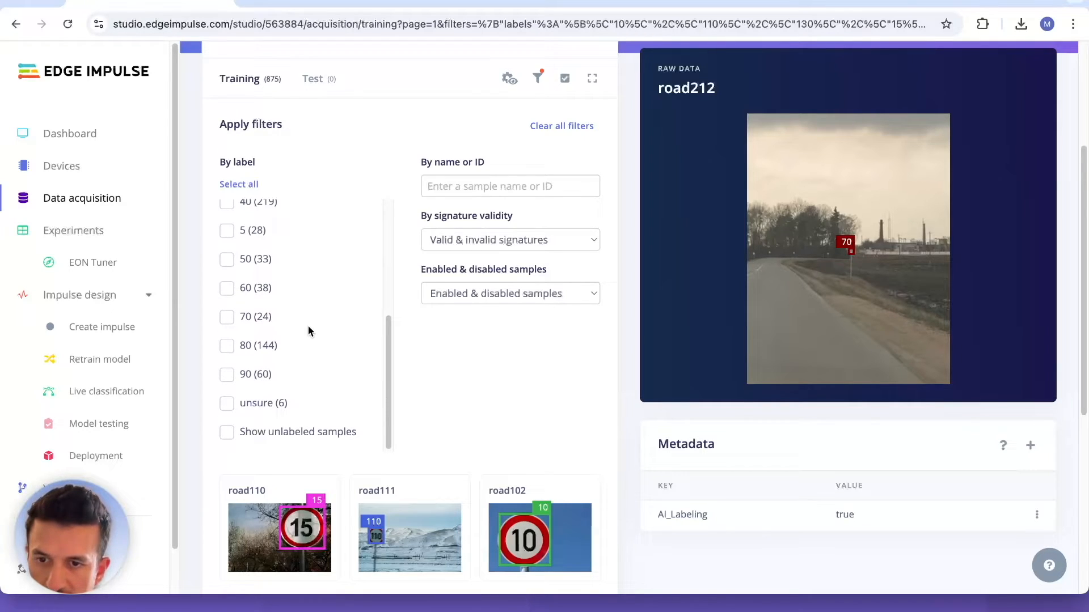
scroll(316, 376, "up", 5)
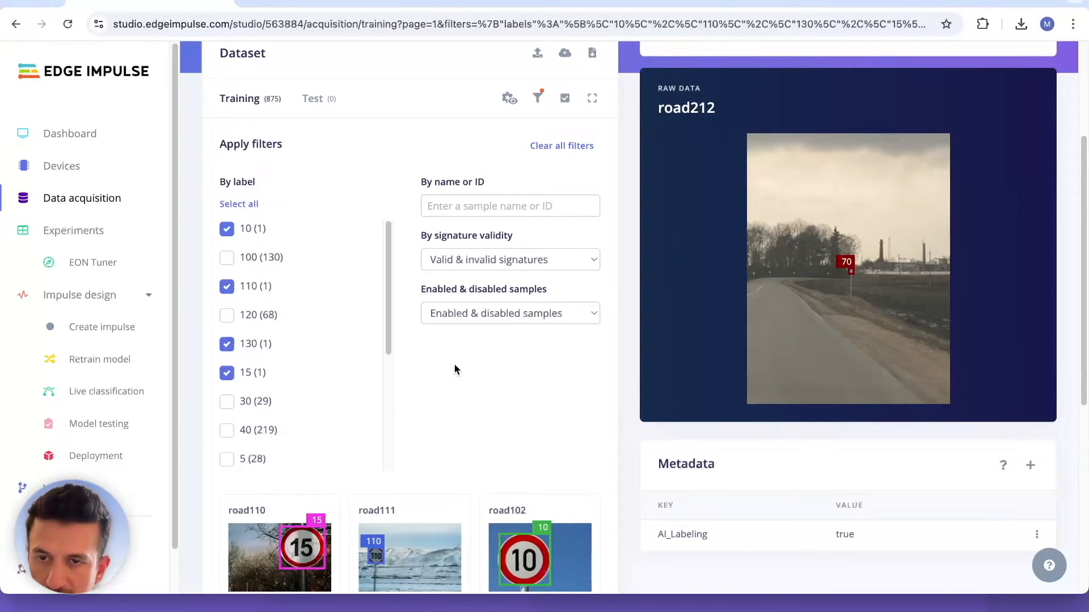
Select all samples matching the 10, 110, 130 and 15 label filter and delete them from the dataset
scroll(452, 366, "down", 2)
scroll(455, 361, "up", 5)
left_click(564, 251)
scroll(249, 312, "down", 8)
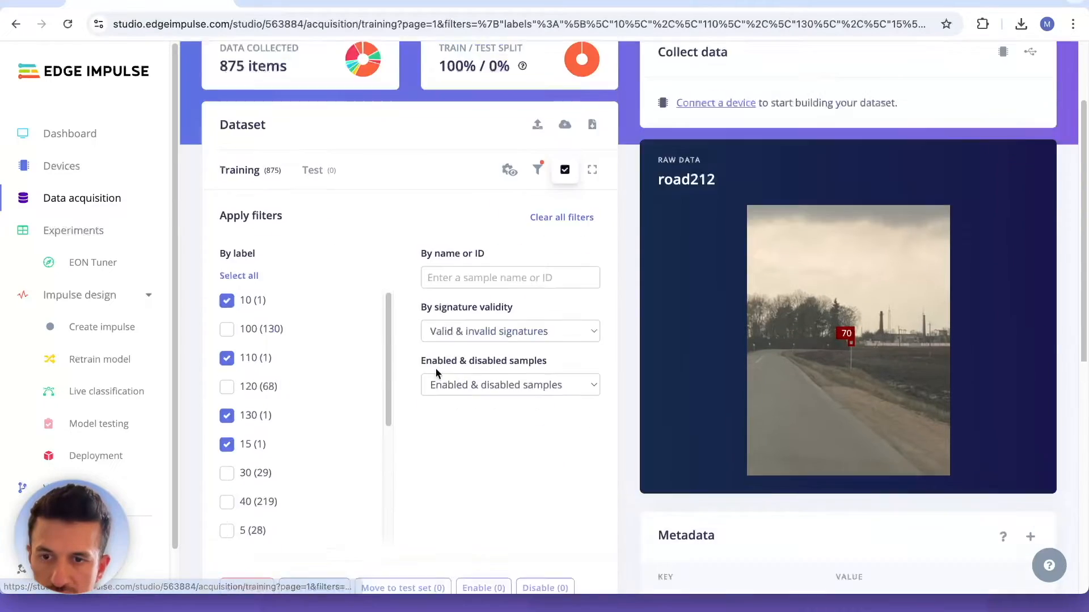
left_click(225, 292)
left_click(253, 229)
left_click(579, 397)
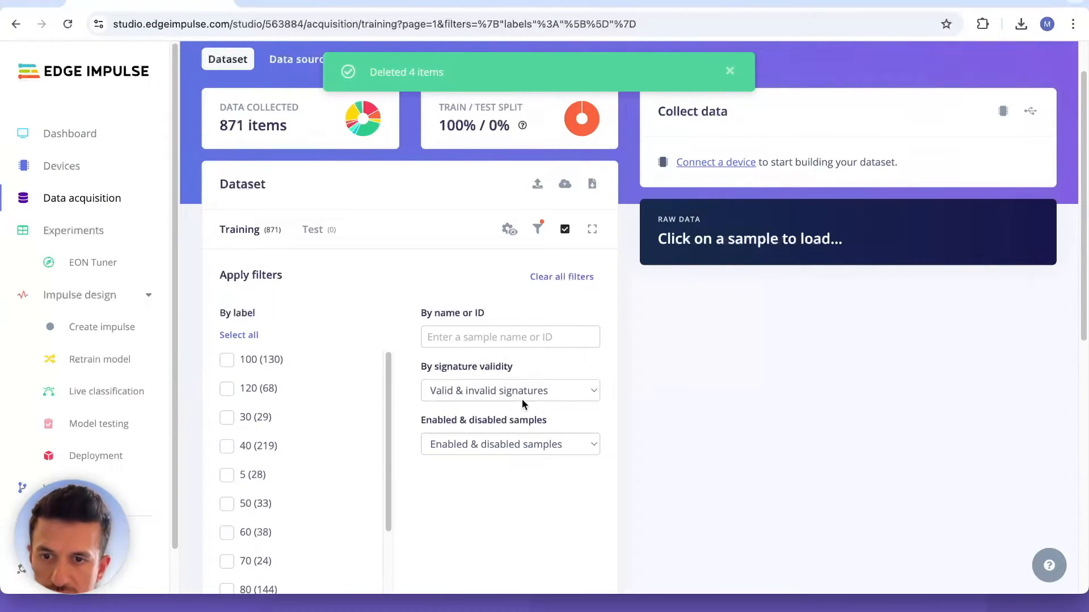
Examine the remaining labels in the filter list and their distribution in the collected data chart
scroll(384, 287, "down", 3)
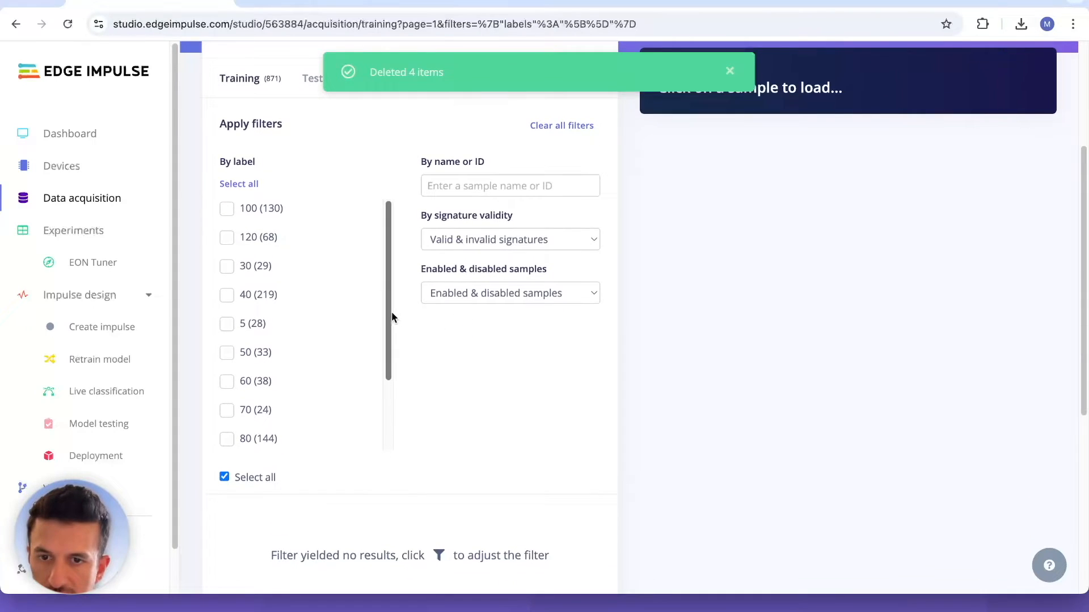
scroll(391, 340, "down", 5)
scroll(391, 388, "up", 8)
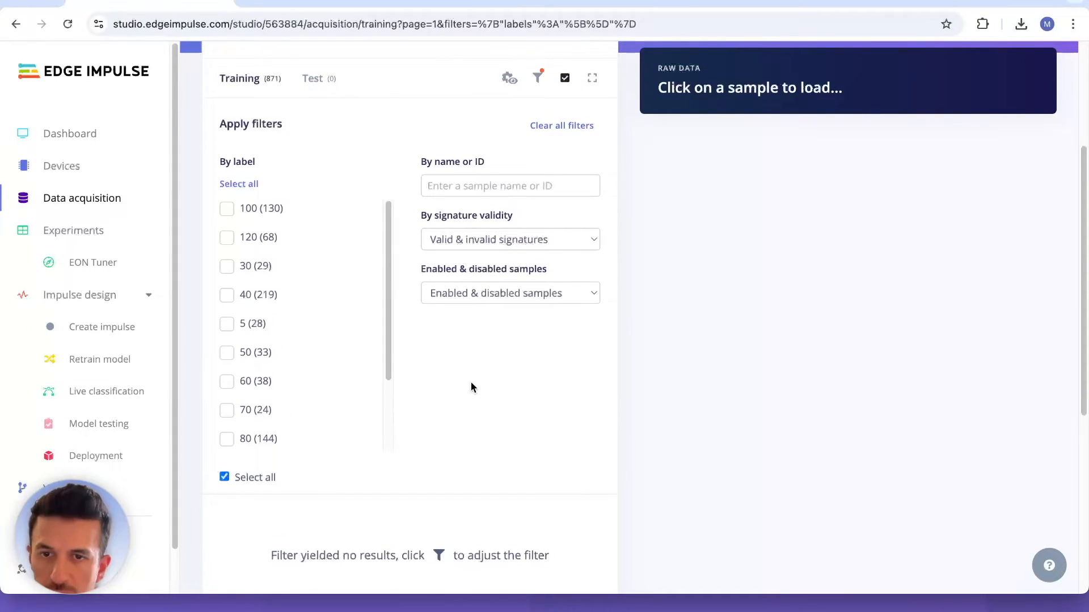
mouse_move(369, 190)
mouse_move(351, 173)
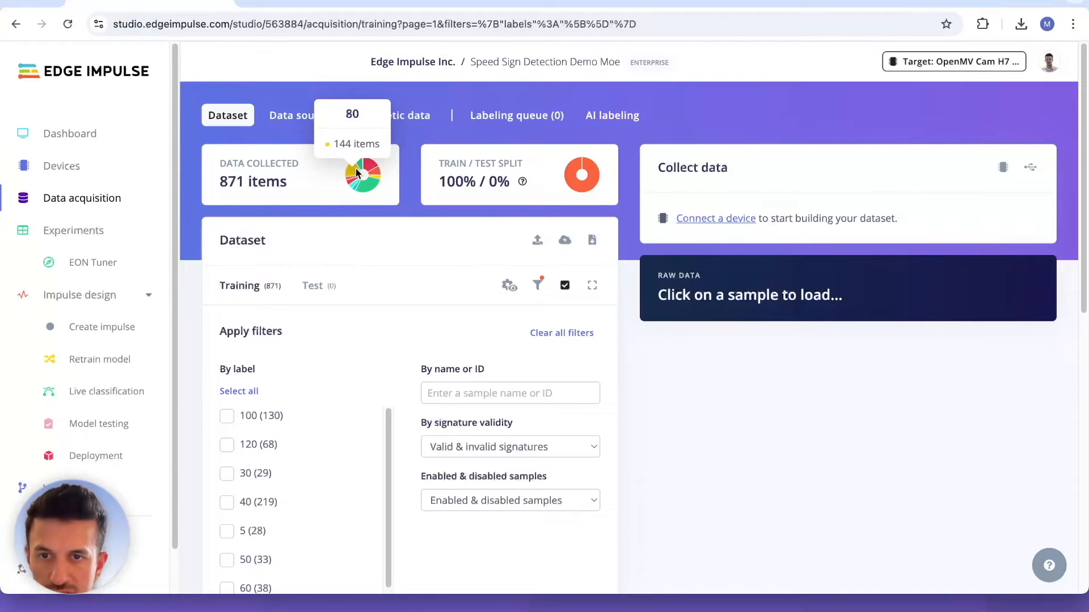
scroll(408, 262, "down", 1)
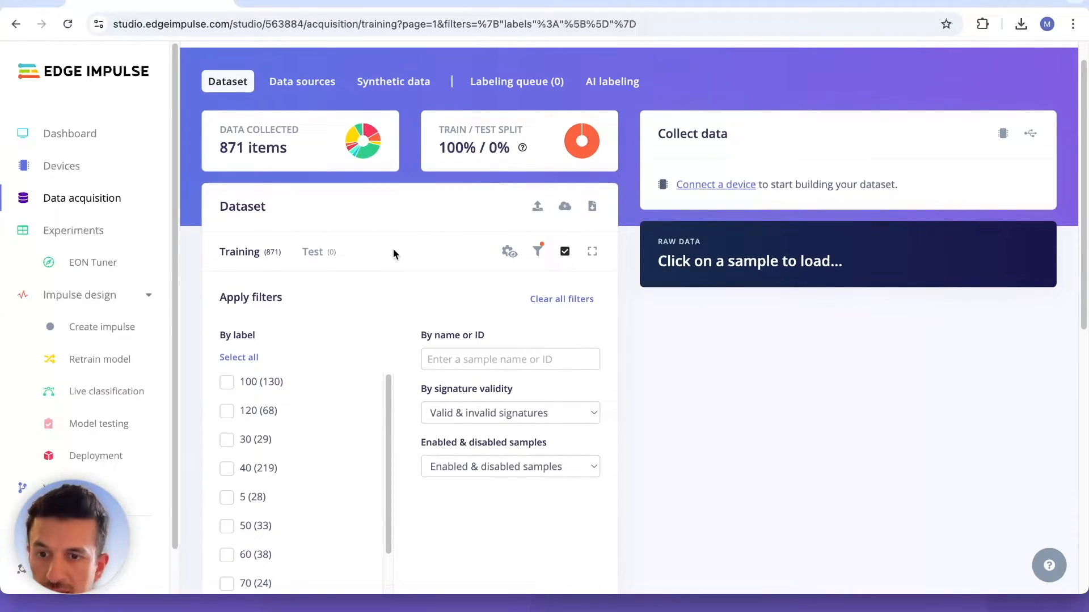
scroll(391, 249, "down", 2)
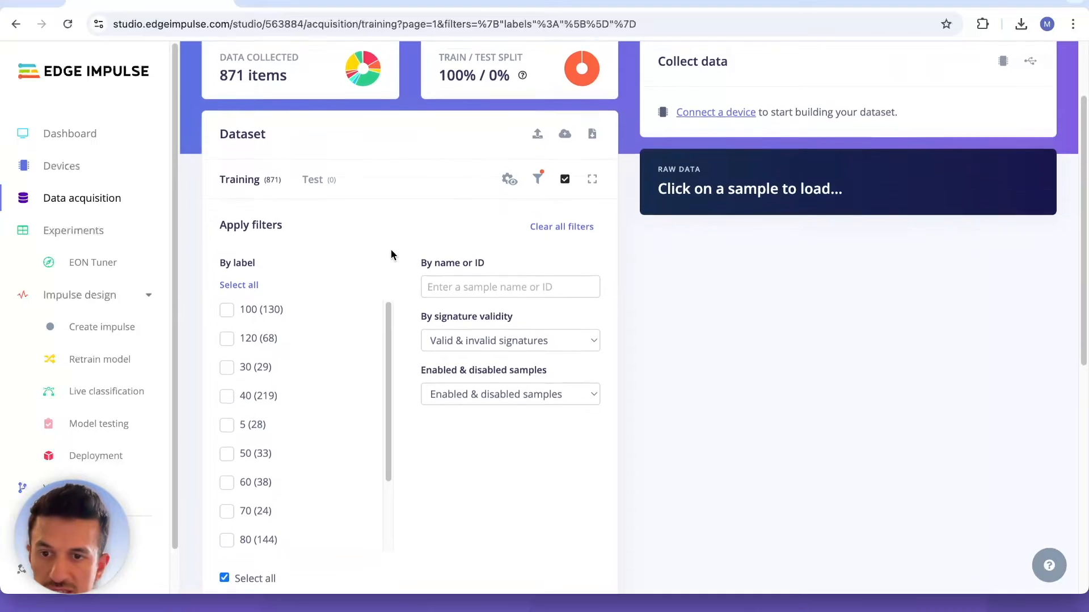
Filter the training samples to the sparsely represented labels 30, 5, 50, 60 and 70
scroll(392, 254, "down", 1)
left_click(252, 342)
scroll(287, 335, "down", 1)
left_click(227, 353)
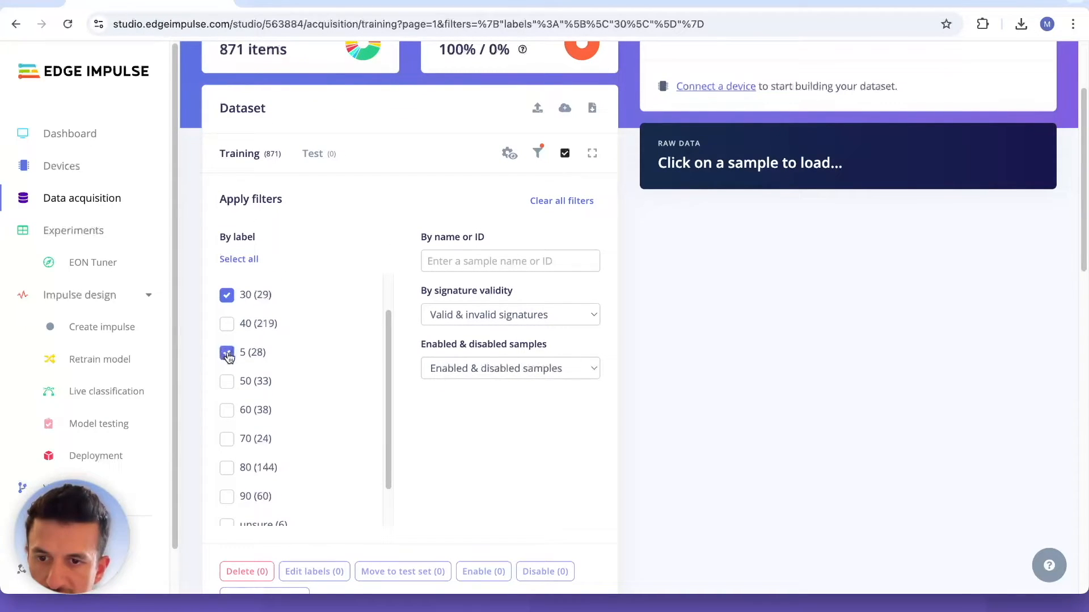
left_click(227, 382)
scroll(286, 410, "down", 1)
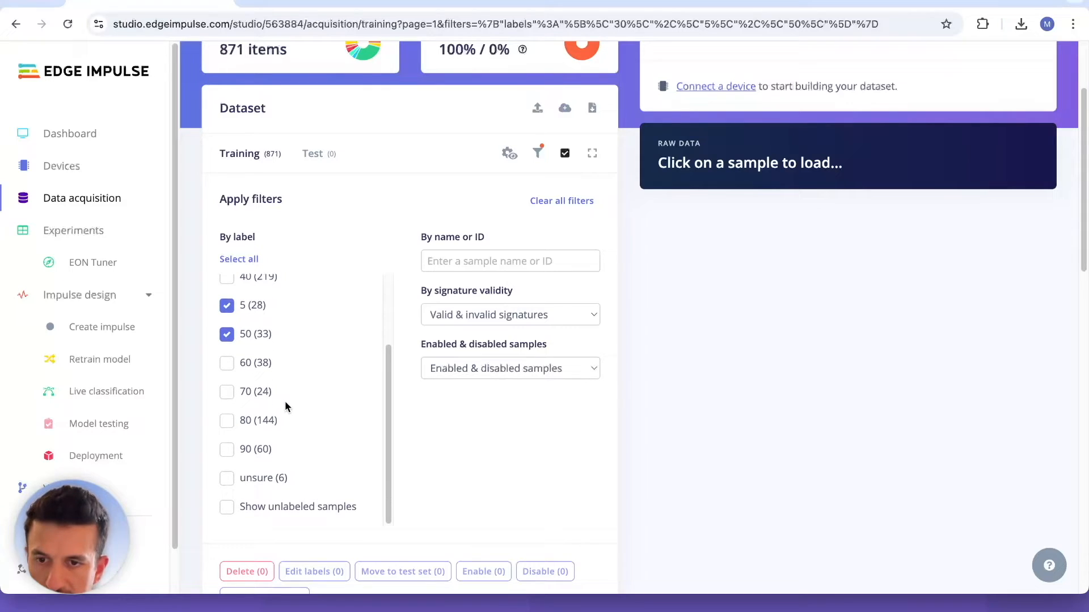
scroll(290, 394, "down", 1)
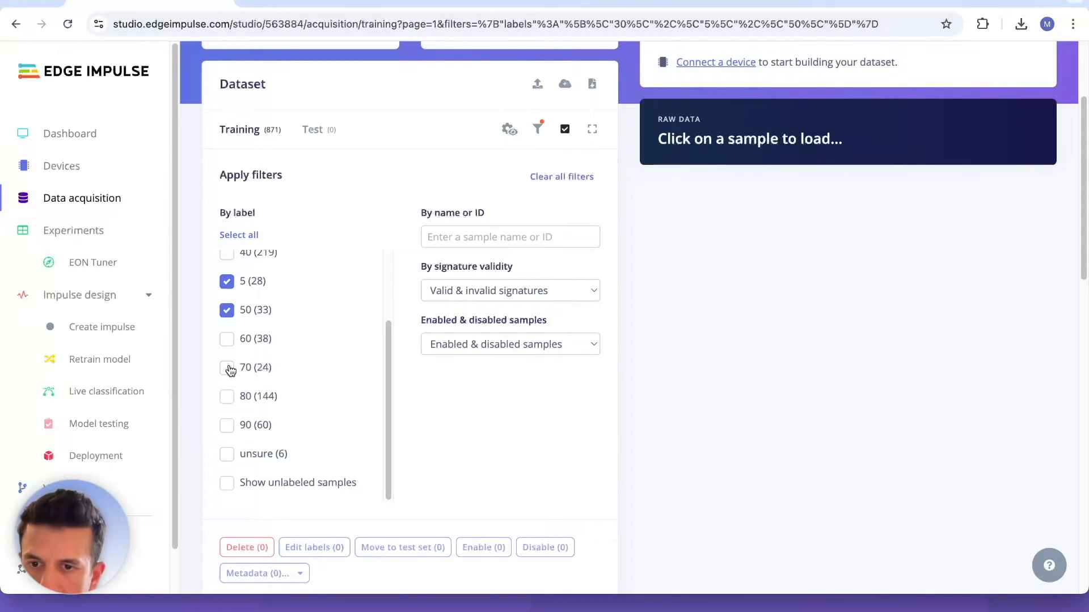
left_click(227, 339)
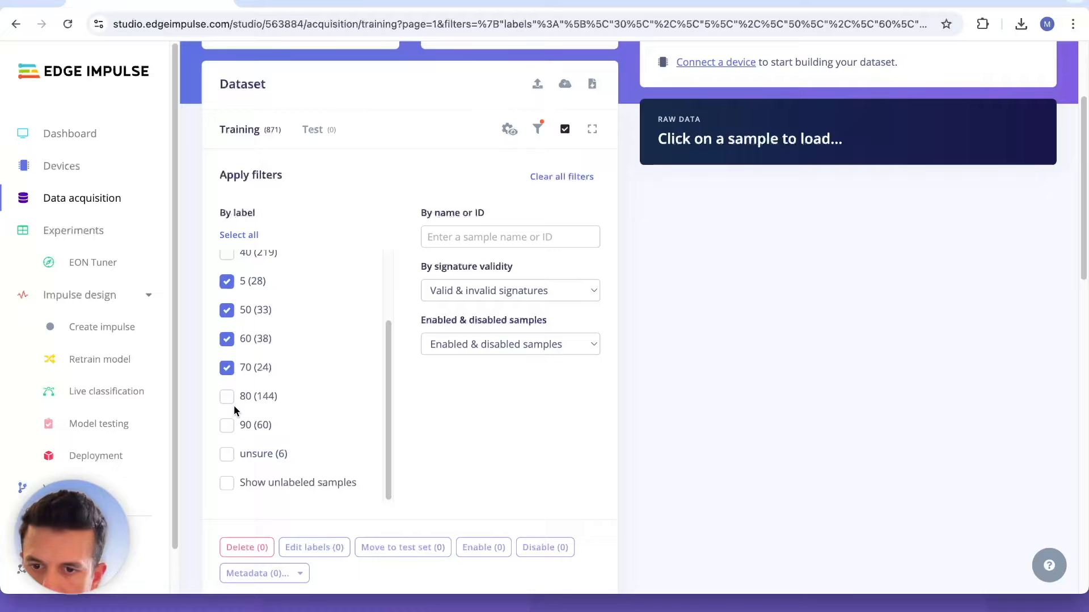
scroll(234, 410, "up", 3)
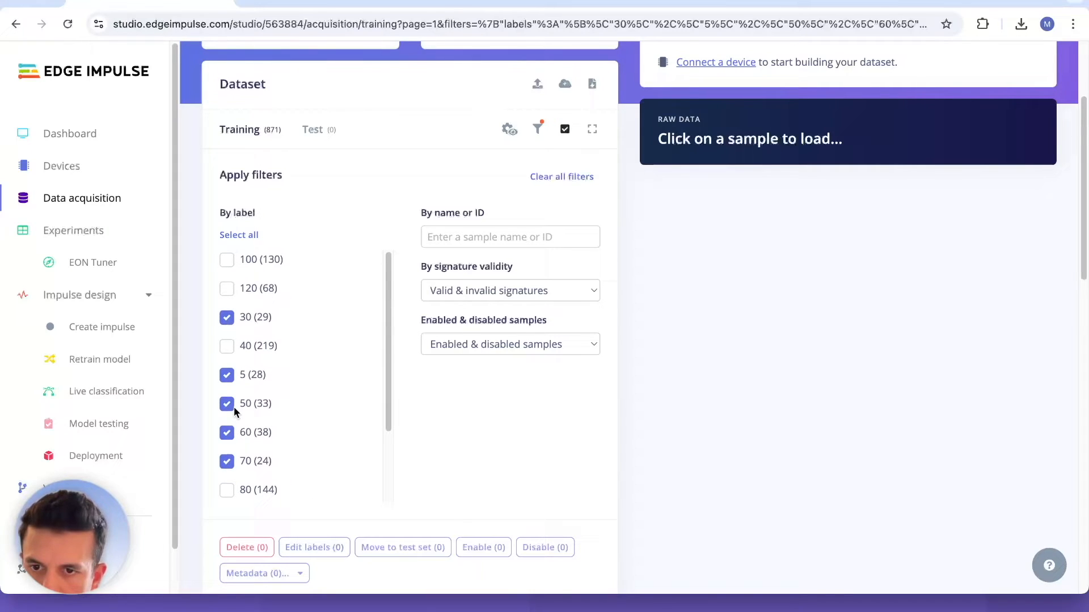
scroll(273, 306, "down", 3)
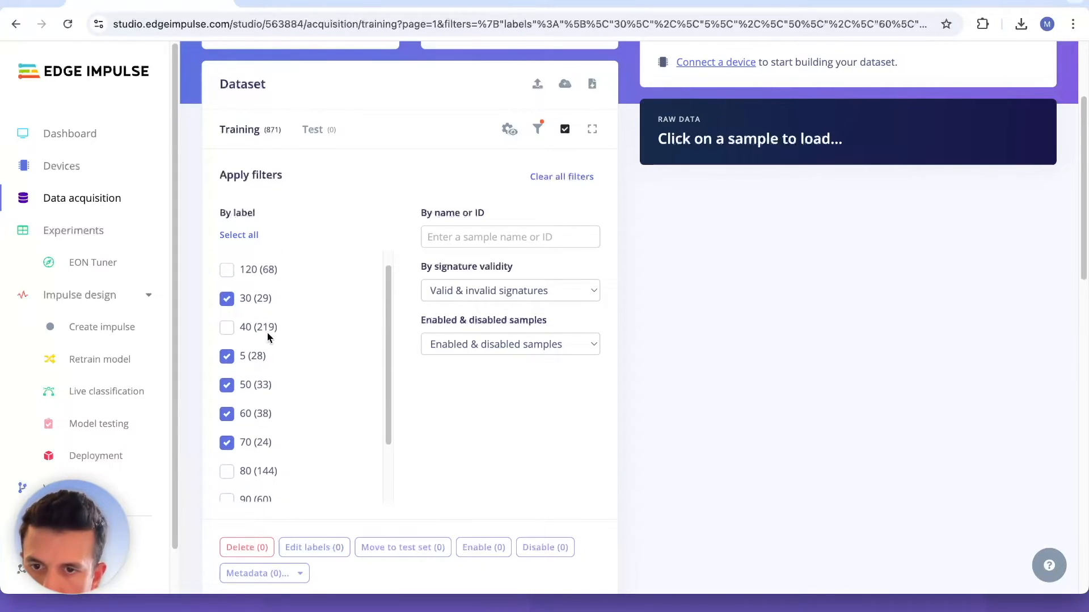
Select all samples matching the 30, 5, 50, 60 and 70 label filter and delete them
scroll(519, 423, "down", 2)
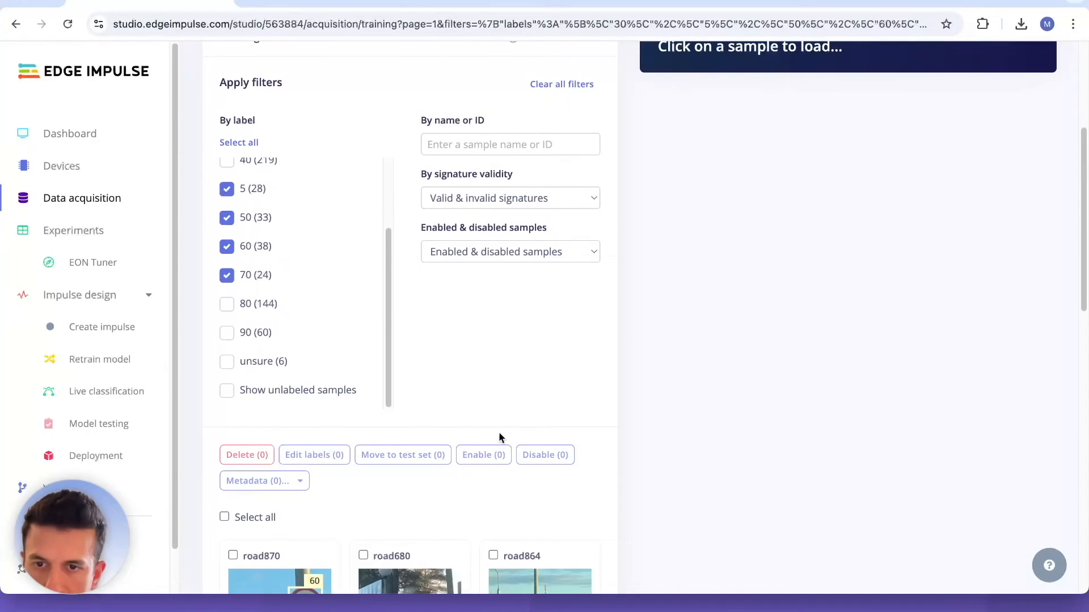
left_click(224, 516)
left_click(245, 457)
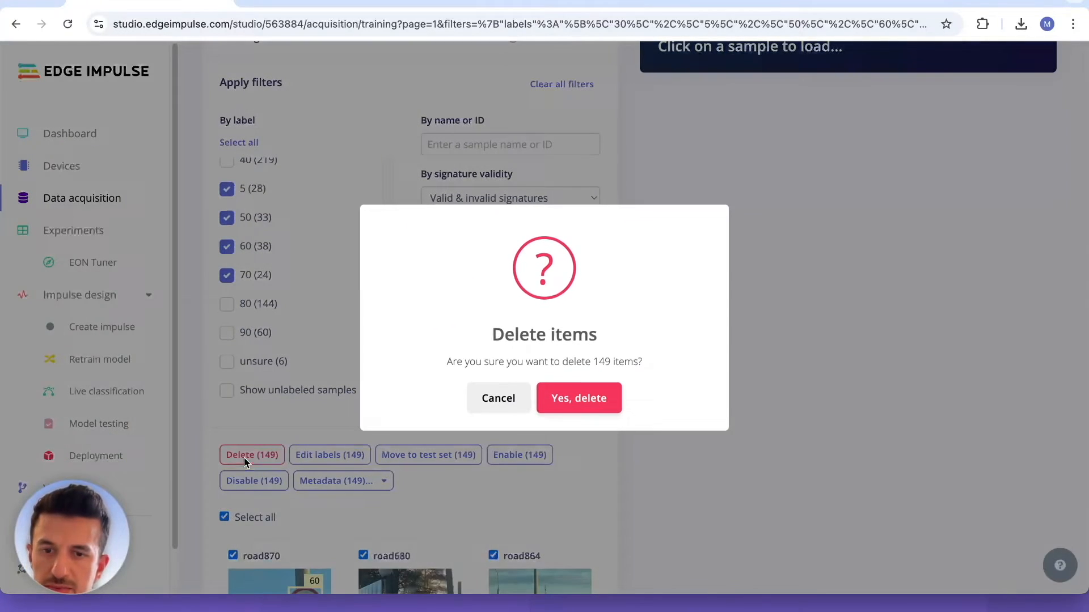
left_click(573, 407)
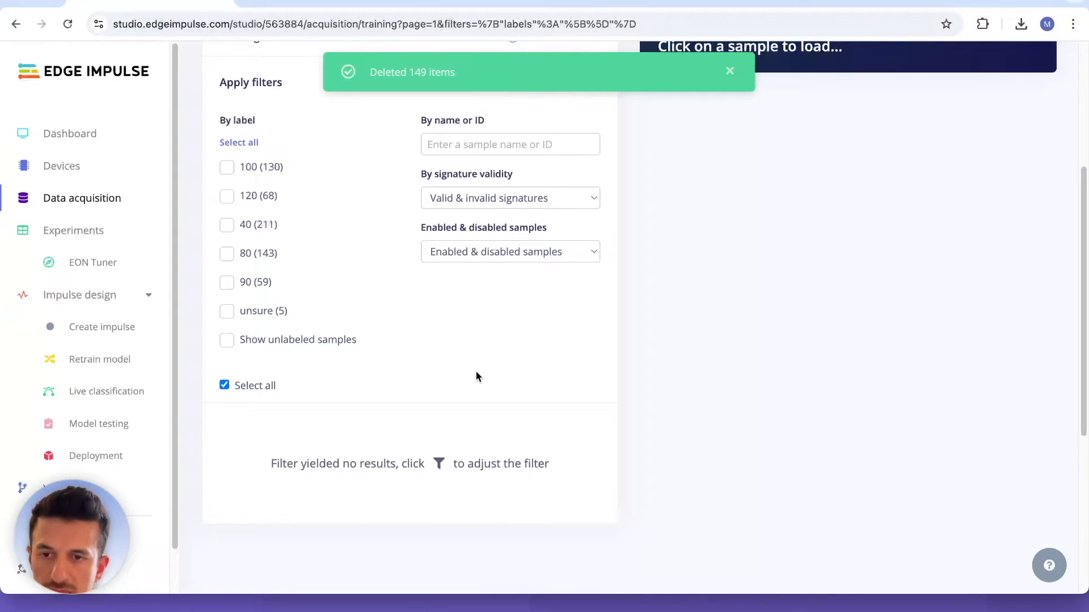
Filter the dataset to the label unsure and open sample road101 for inspection
left_click(245, 313)
scroll(494, 363, "down", 3)
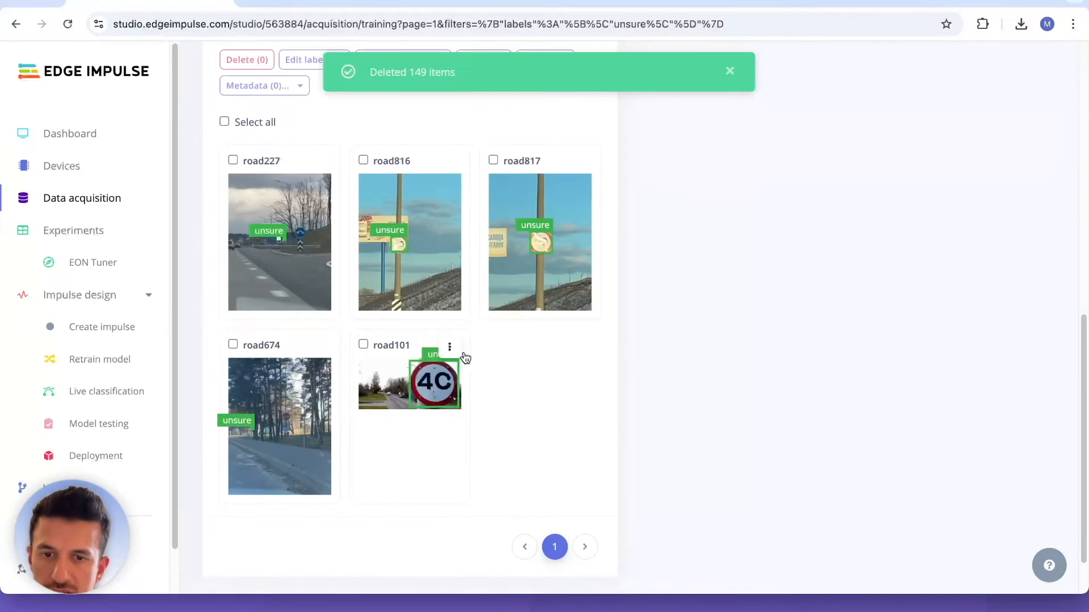
left_click(444, 346)
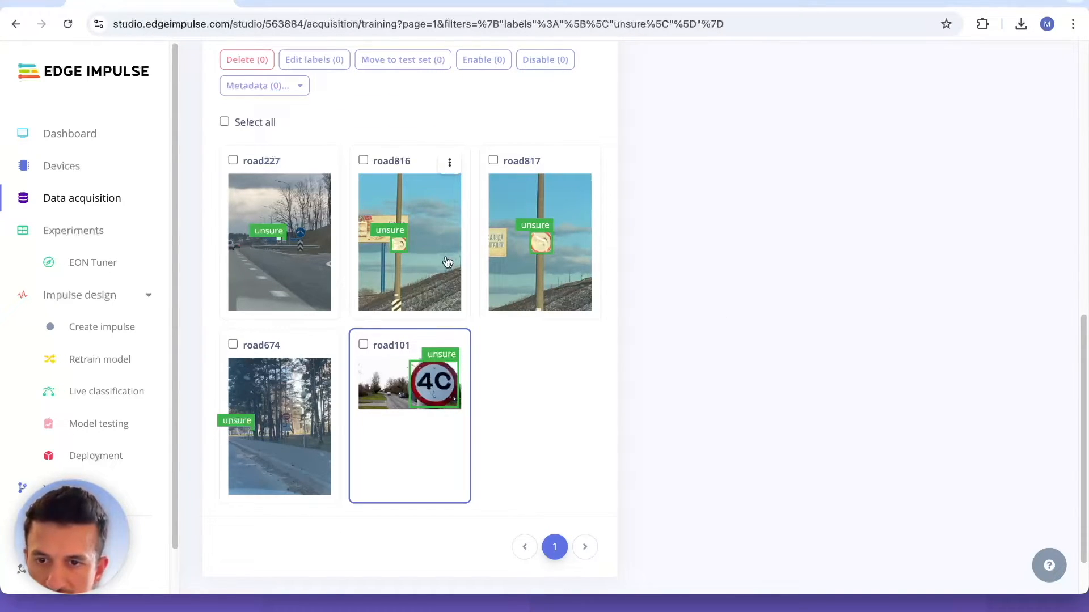
scroll(641, 363, "up", 10)
scroll(471, 452, "down", 6)
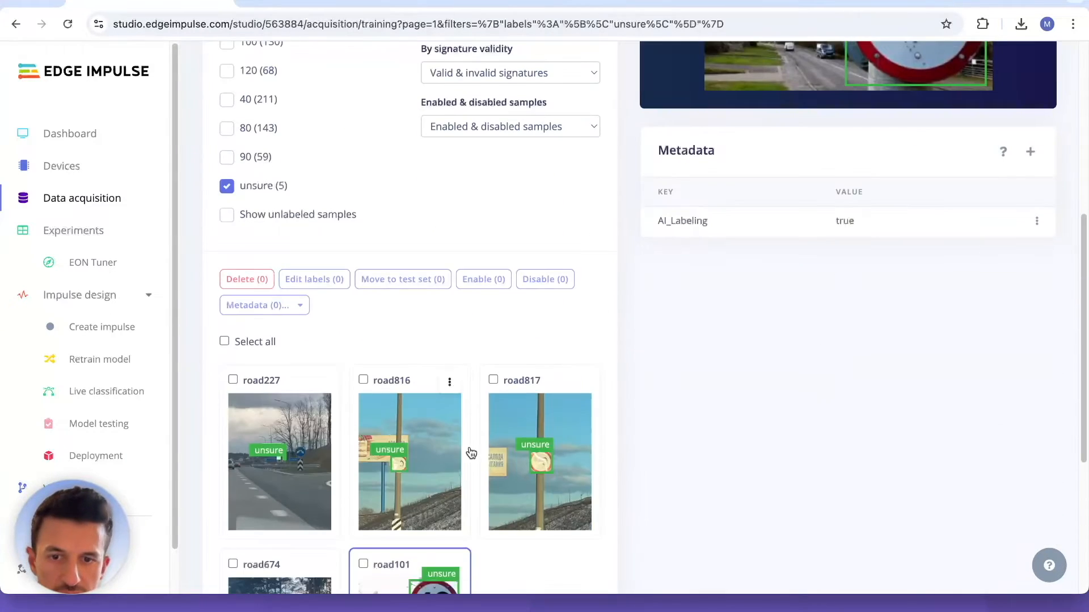
scroll(471, 452, "down", 5)
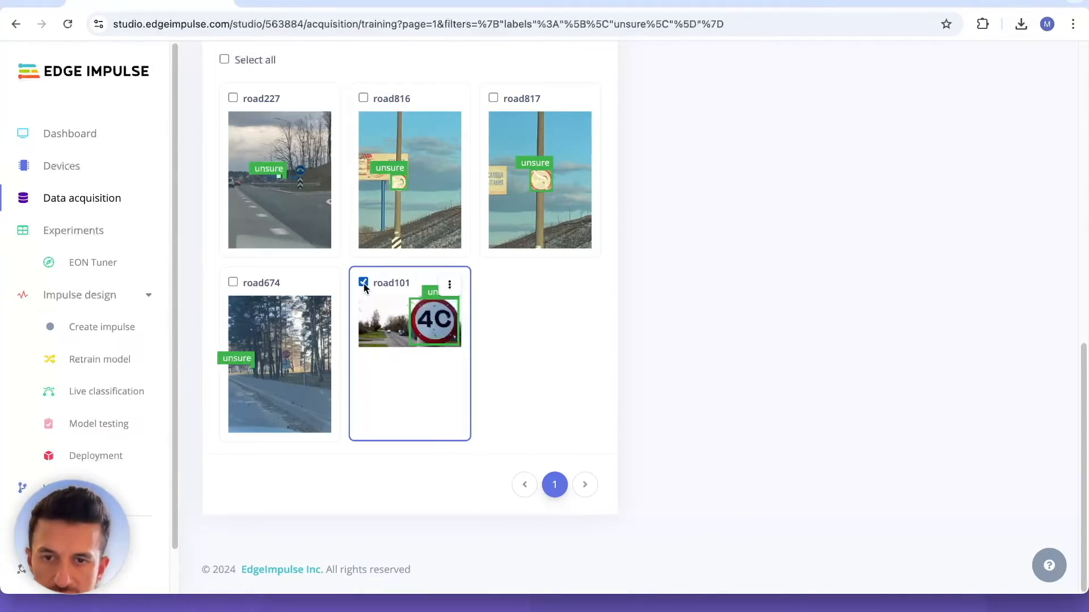
Change the bounding box label on sample road101 to 40 and save the labels
left_click(449, 284)
left_click(391, 342)
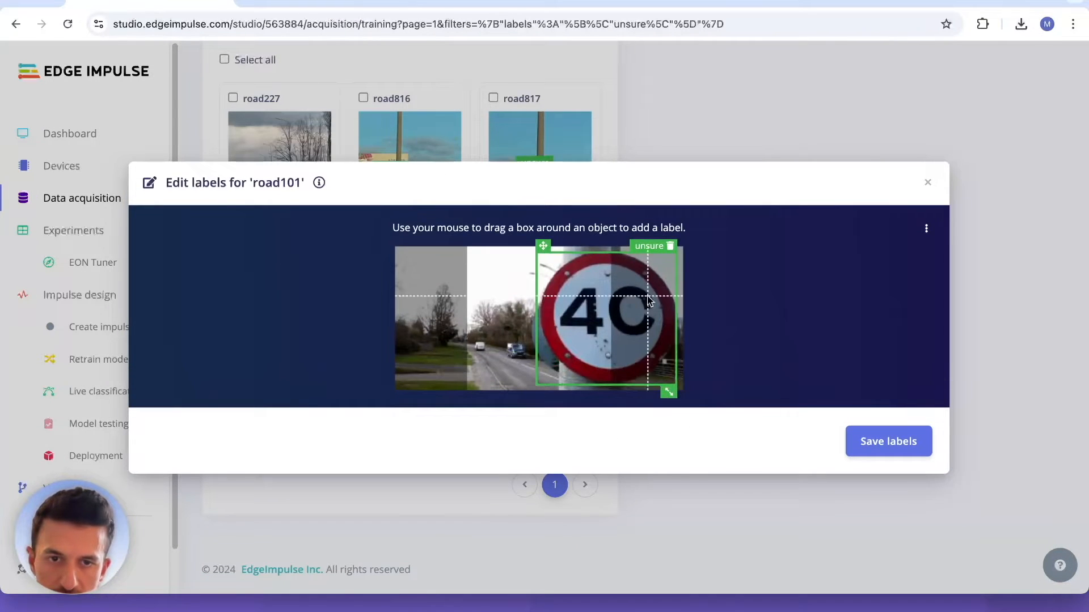
left_click(648, 246)
type("4")
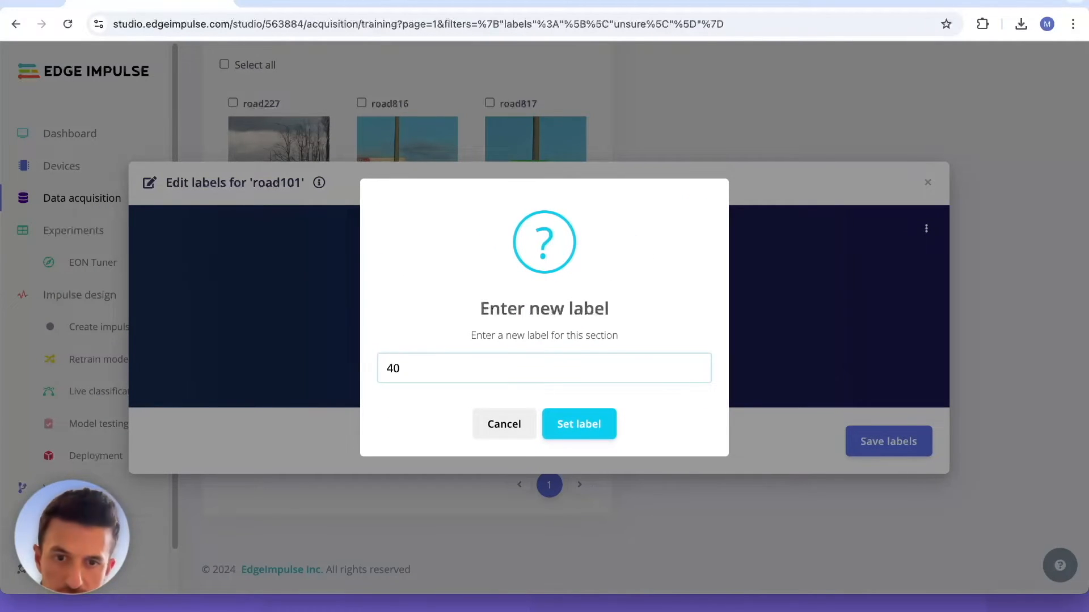
type("0")
key("Return")
left_click(906, 441)
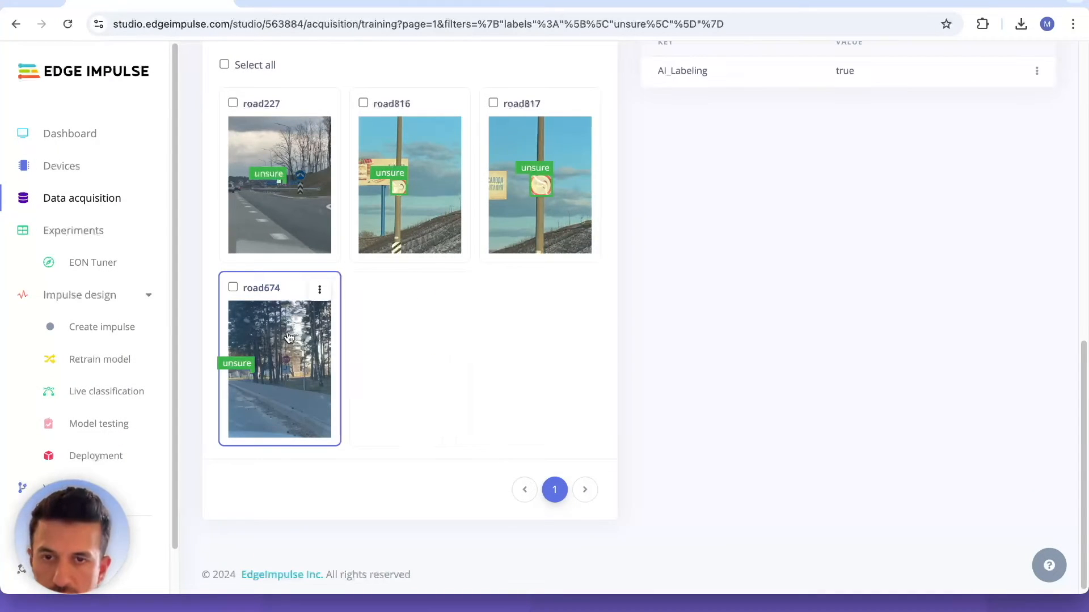
left_click(319, 290)
left_click(276, 348)
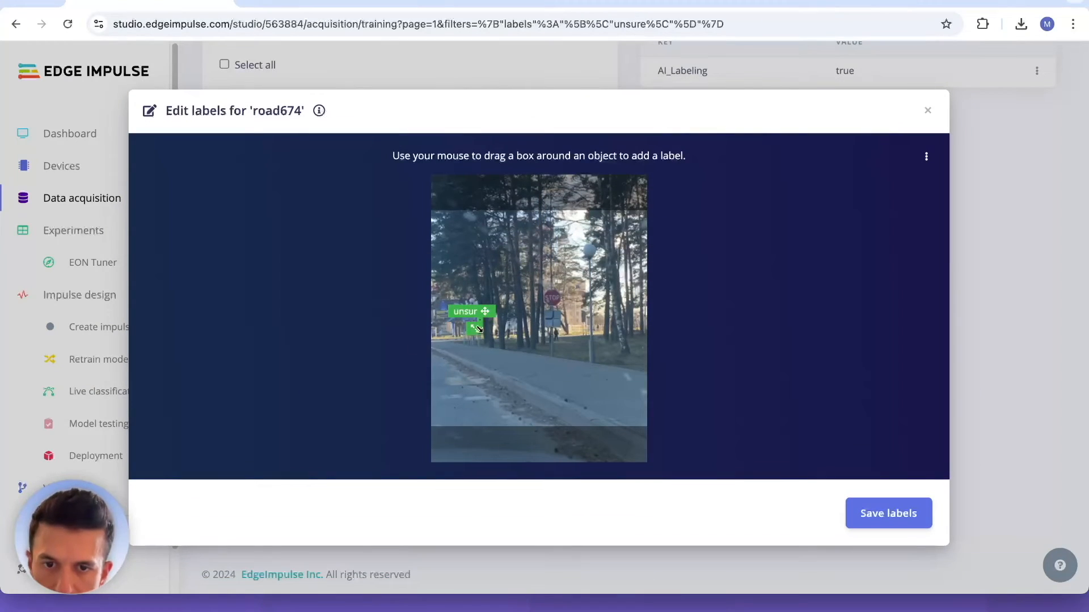
left_click_drag(485, 312, 535, 283)
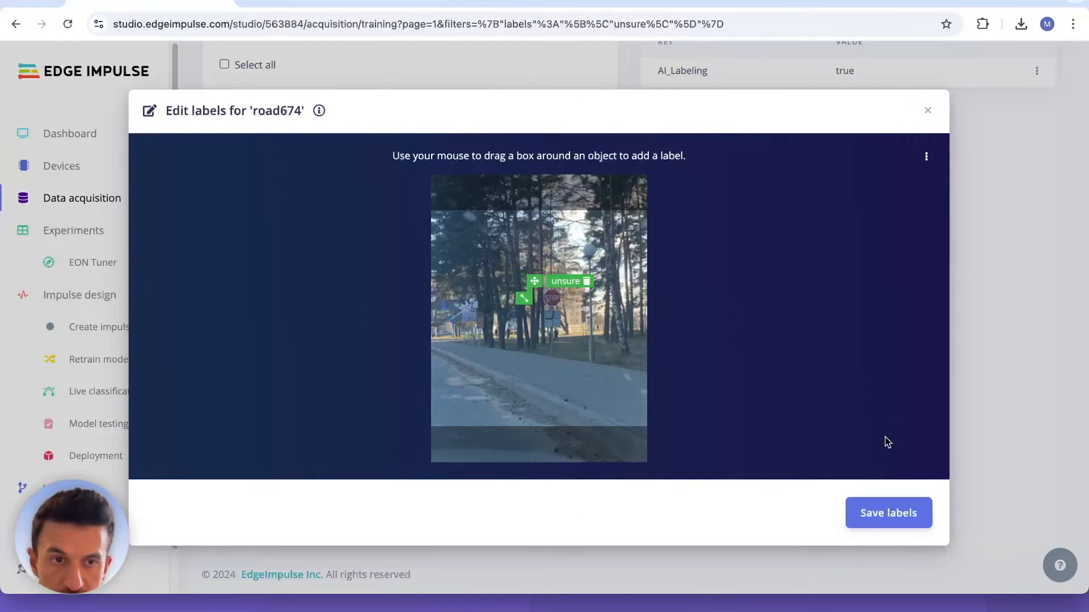
left_click(928, 111)
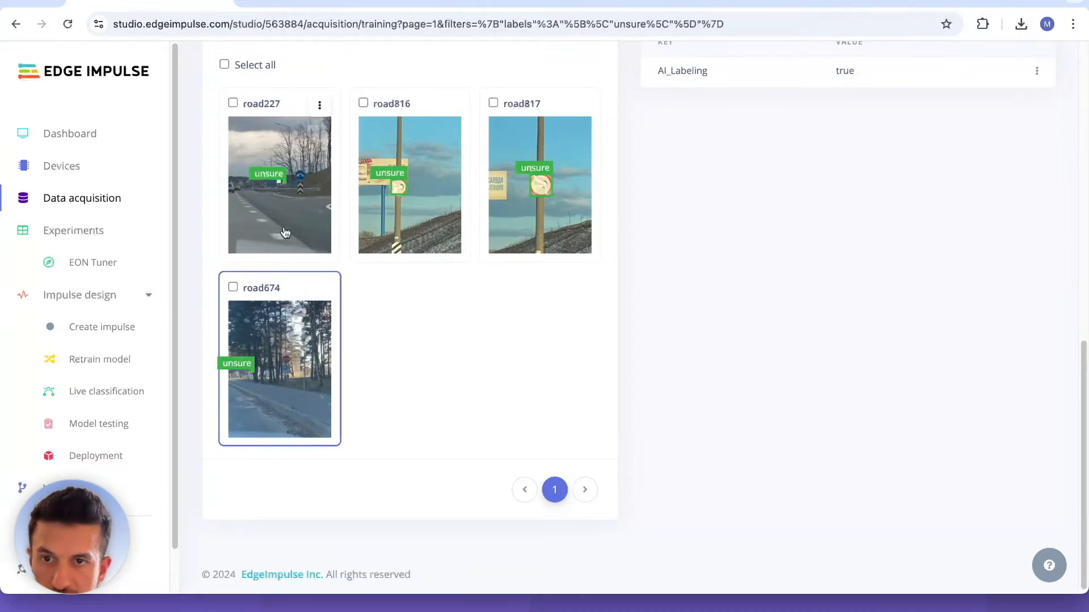
Delete the unsure sample road674 from the dataset
left_click(318, 287)
left_click(237, 474)
left_click(594, 408)
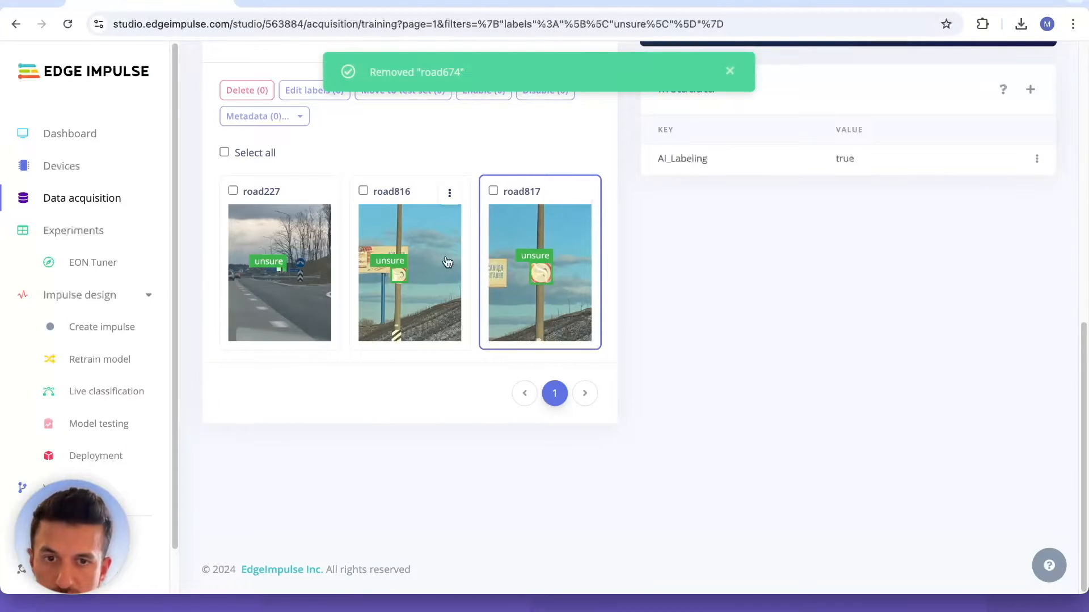
Delete the remaining unsure samples road227, road816 and road817 from the training set
left_click(233, 191)
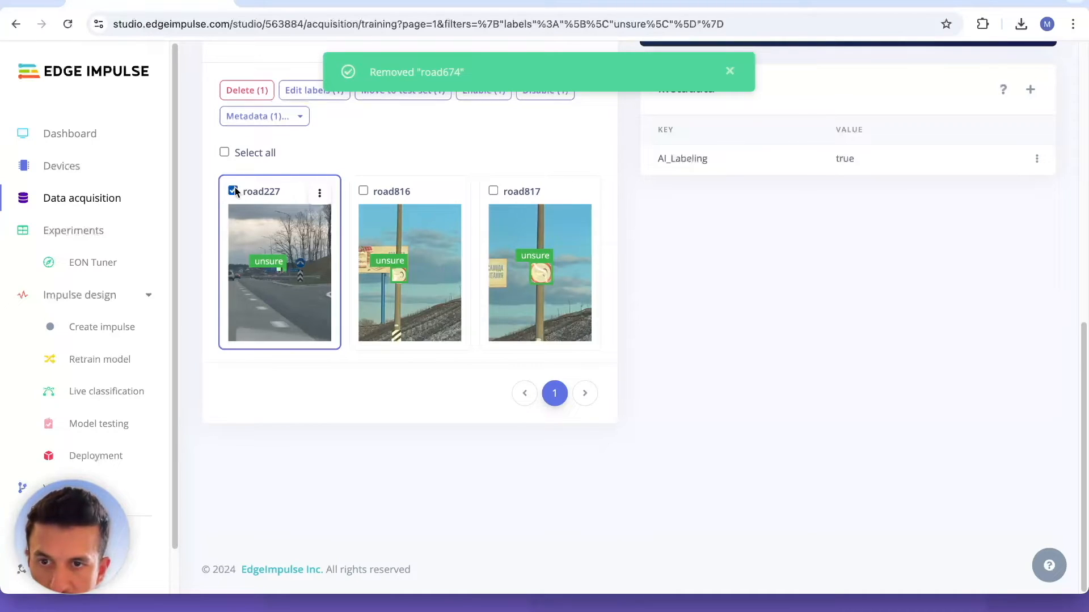
left_click(363, 191)
left_click(493, 191)
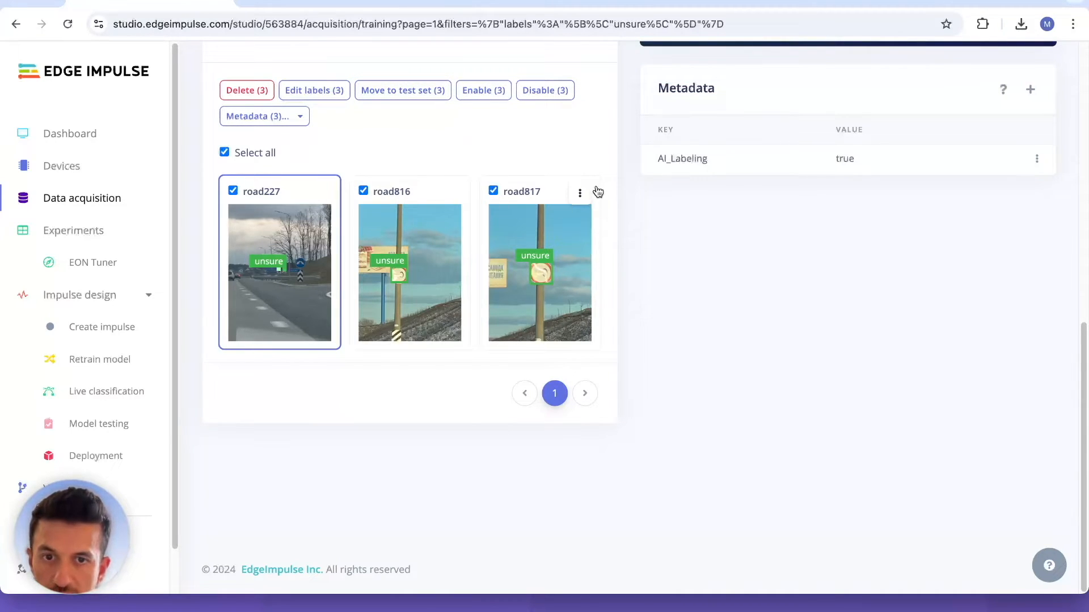
left_click(244, 90)
left_click(578, 397)
Filter the training set to unlabeled samples to check for any, and switch that filter off again
scroll(645, 384, "up", 5)
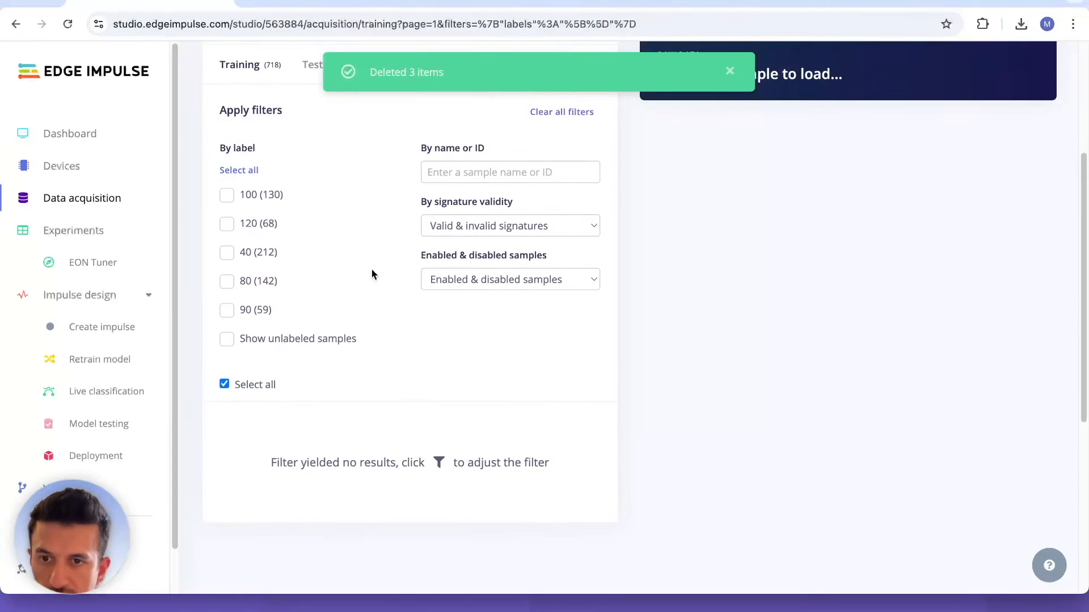
scroll(317, 277, "up", 2)
scroll(336, 354, "up", 3)
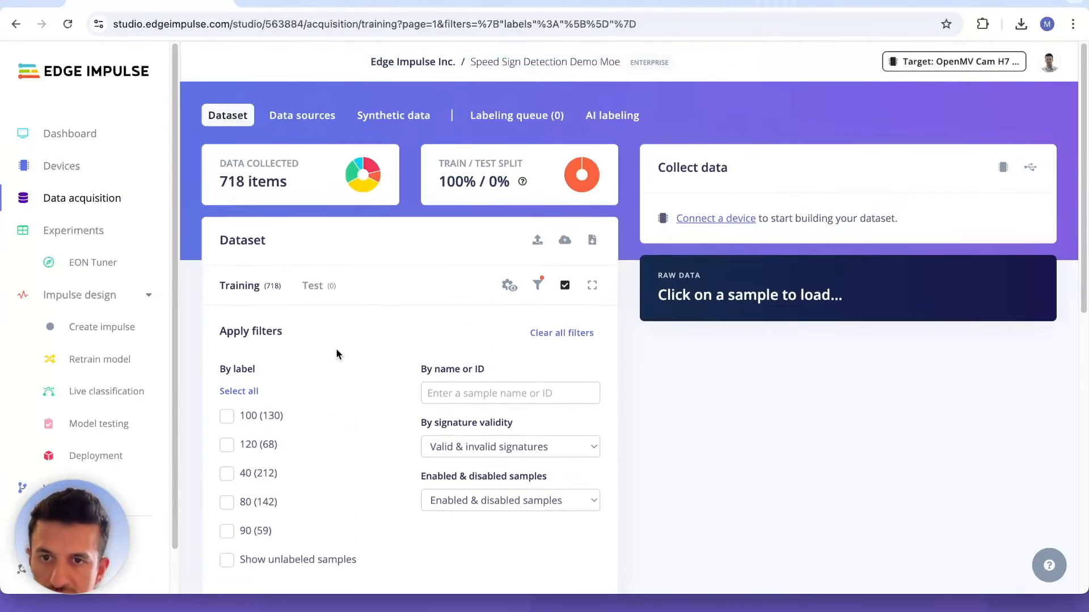
scroll(336, 353, "down", 3)
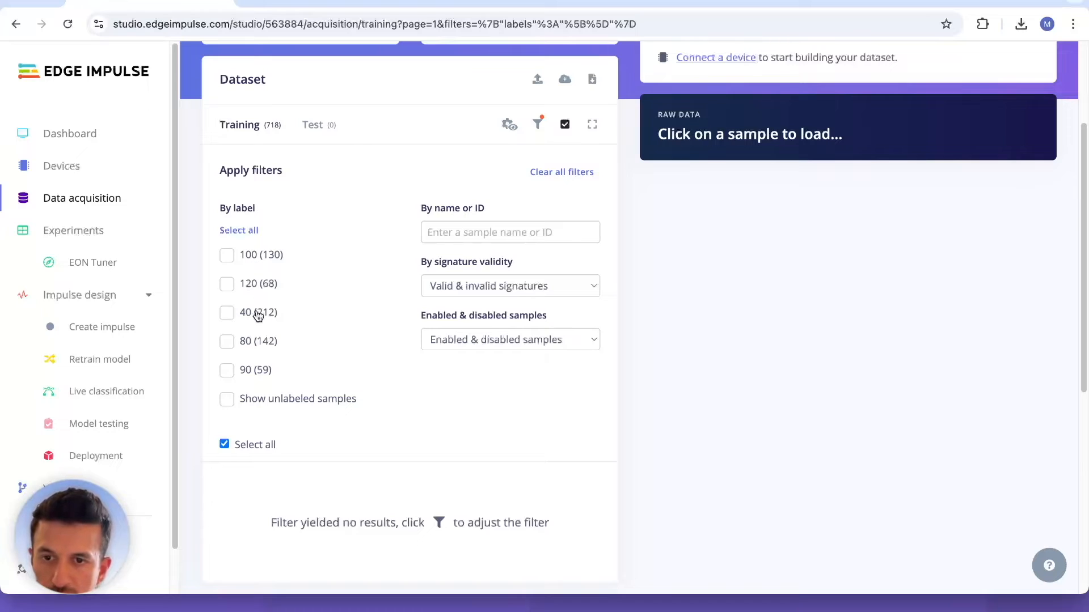
left_click(271, 406)
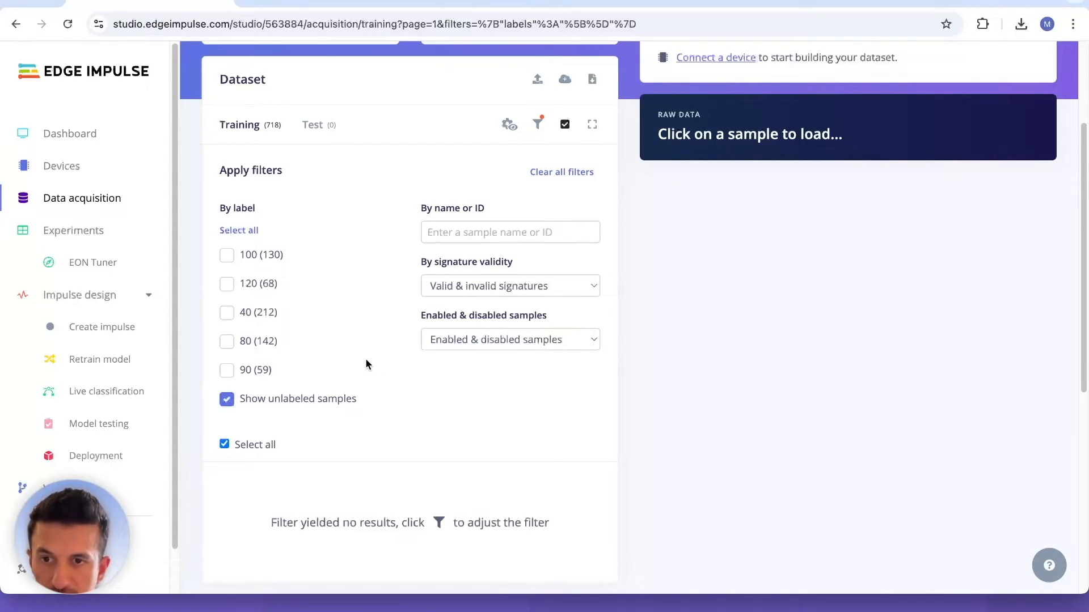
scroll(367, 358, "down", 4)
scroll(389, 404, "up", 4)
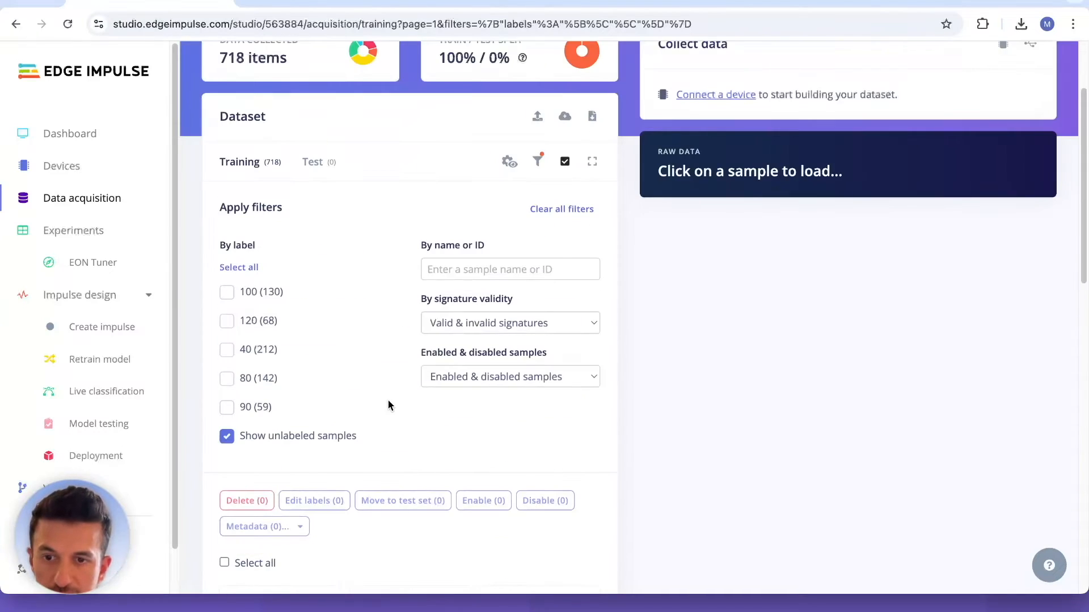
left_click(340, 437)
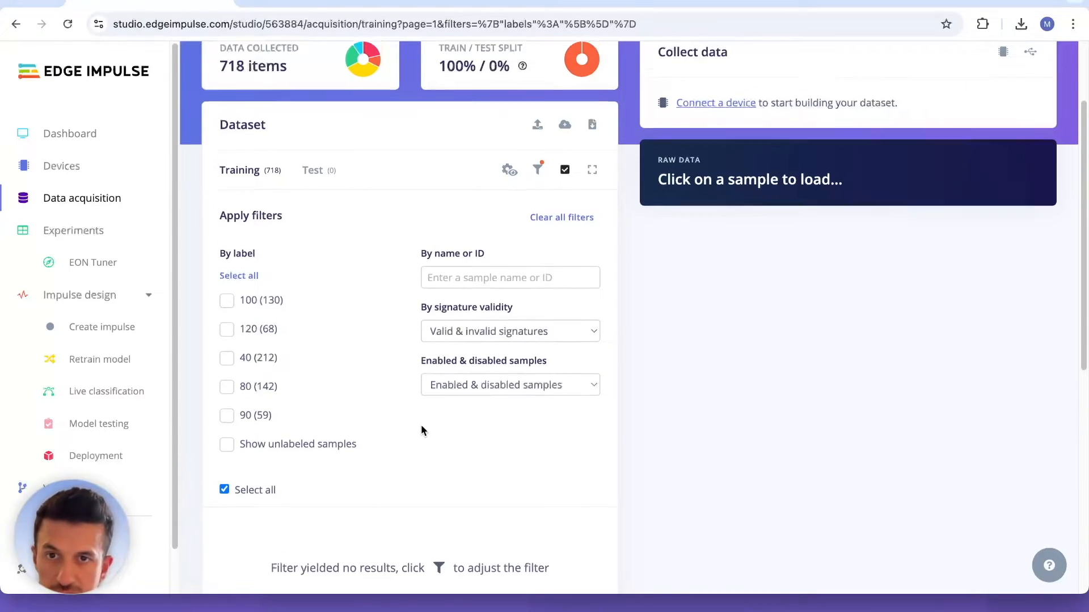
Perform the automatic train/test split on the dataset, confirming it with "perform split", and view the test and training sets
scroll(462, 302, "up", 3)
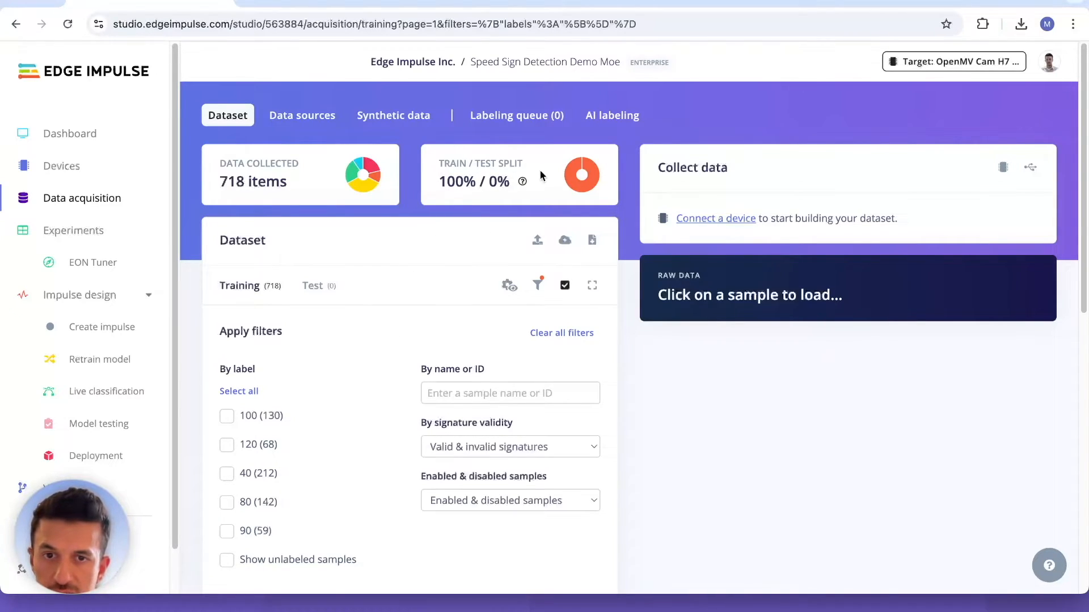
left_click(523, 182)
scroll(511, 243, "down", 3)
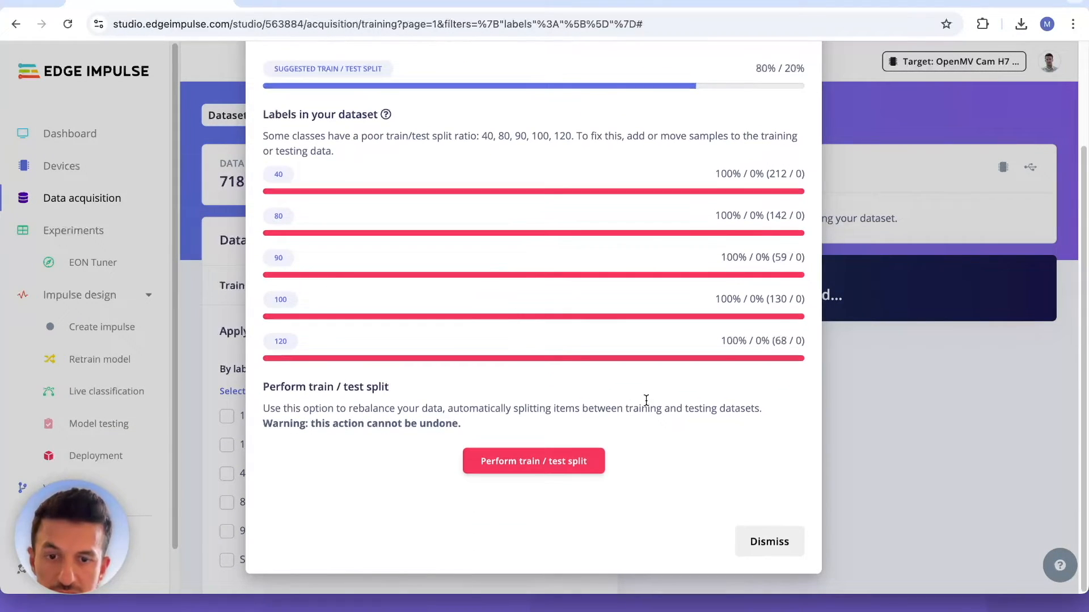
left_click(558, 471)
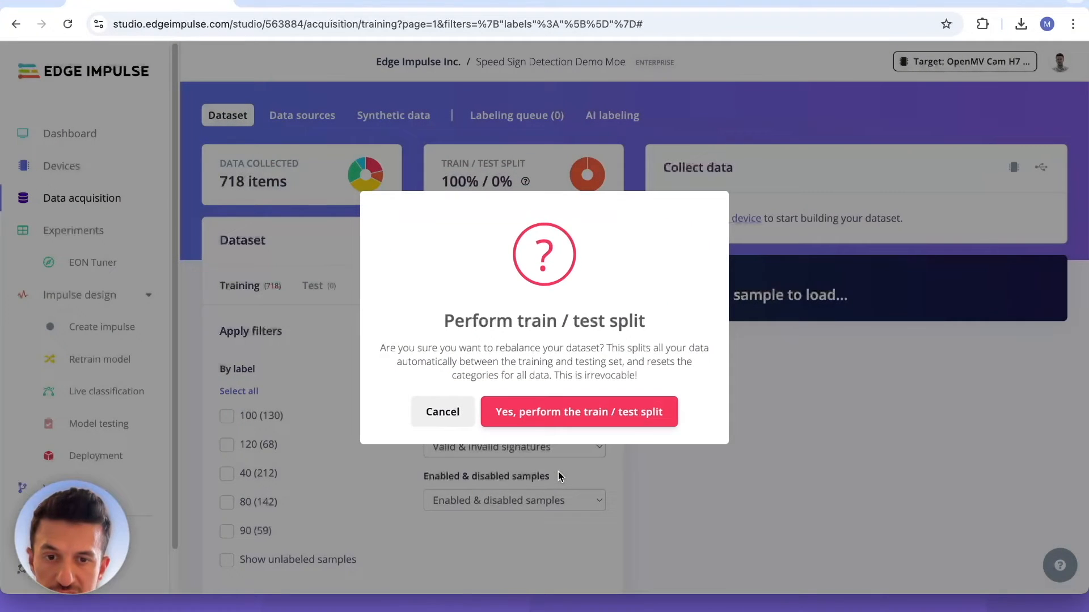
left_click(584, 406)
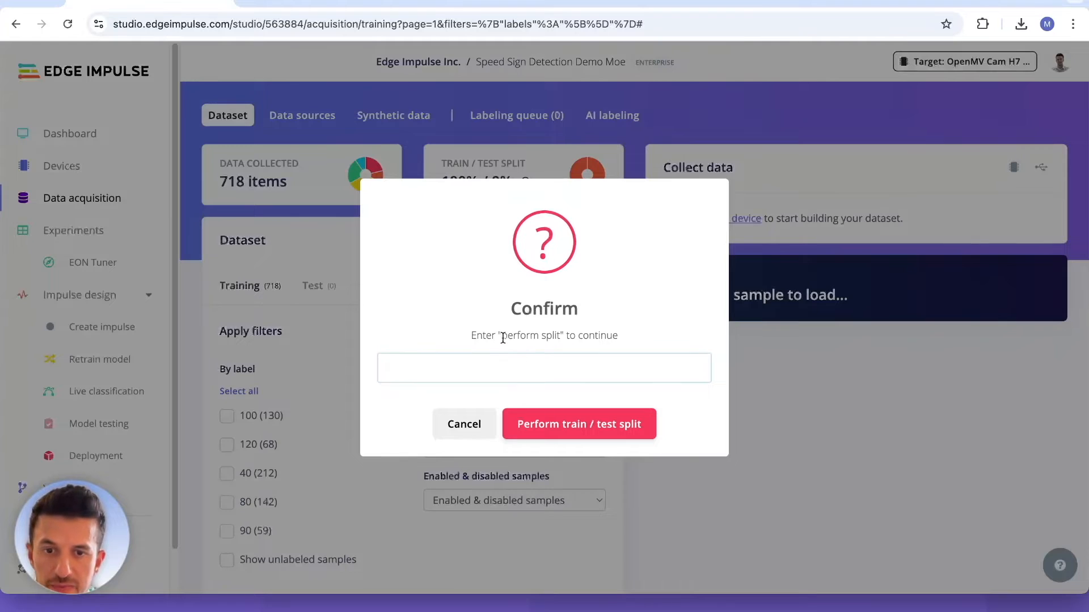
left_click_drag(502, 336, 552, 339)
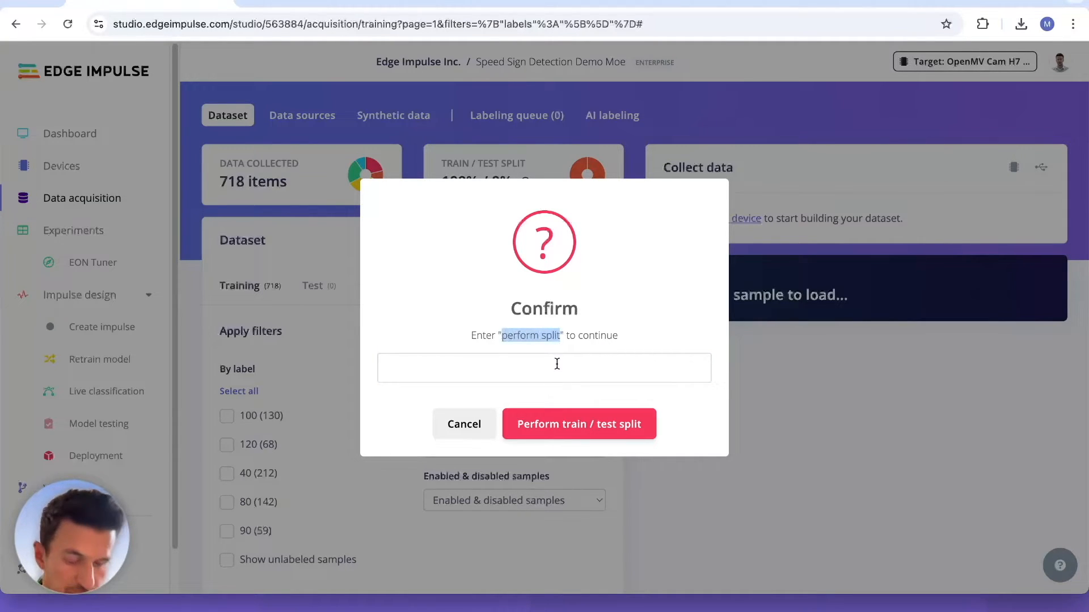
left_click(485, 368)
type("perform split")
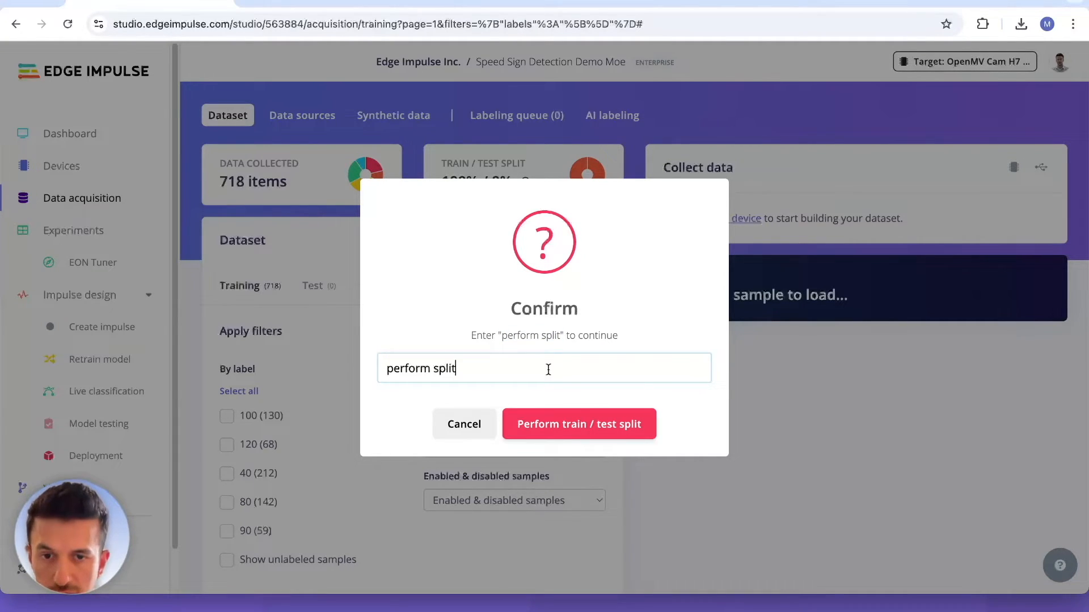
left_click(584, 426)
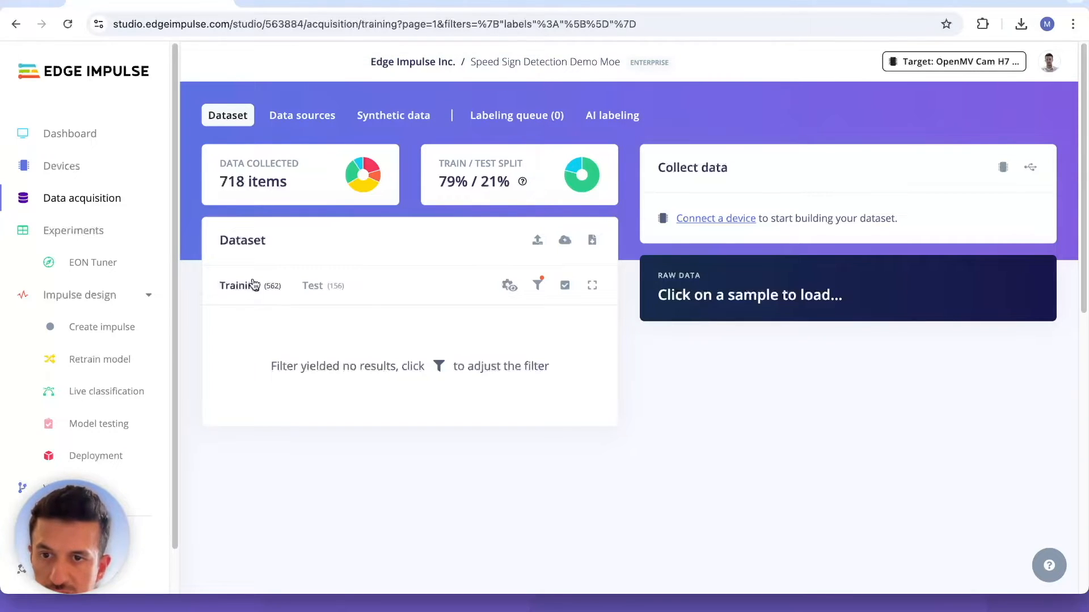
left_click(323, 295)
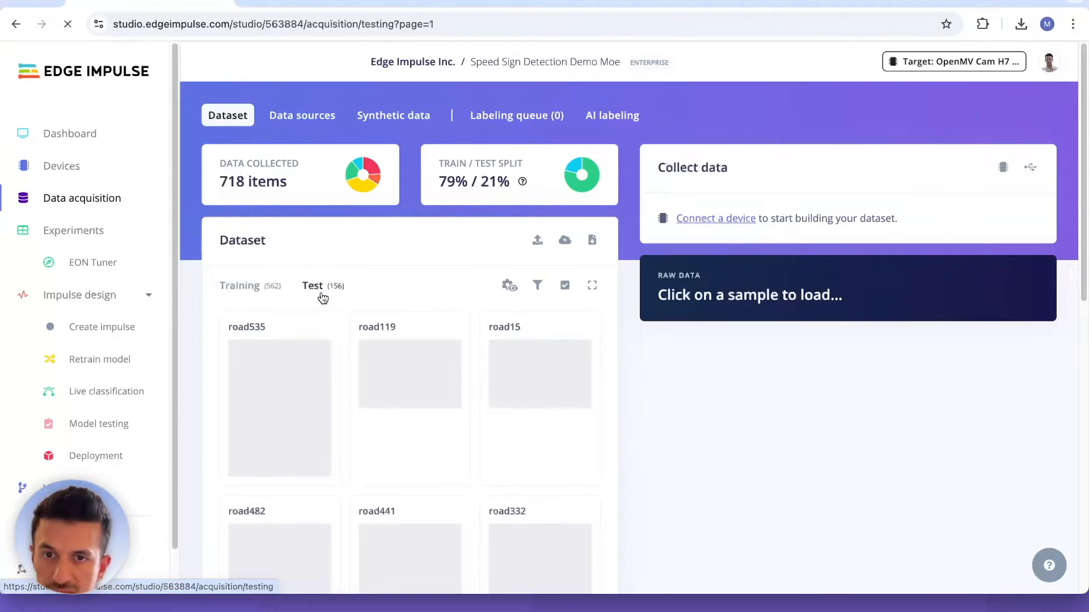
left_click(248, 287)
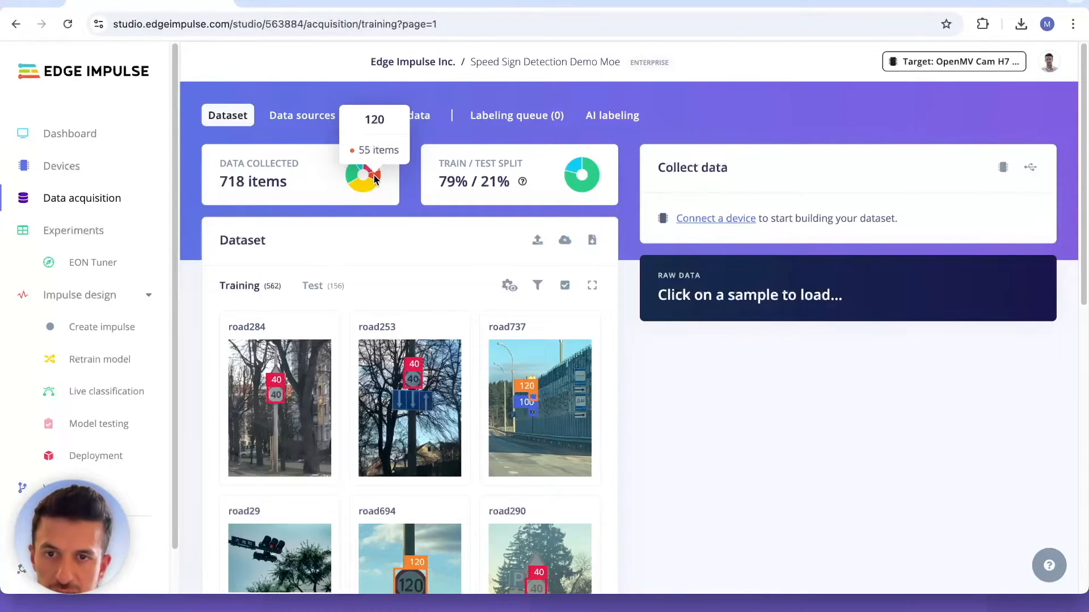
In the impulse design, set the image width and height to 160 and add the Image processing block
left_click(92, 332)
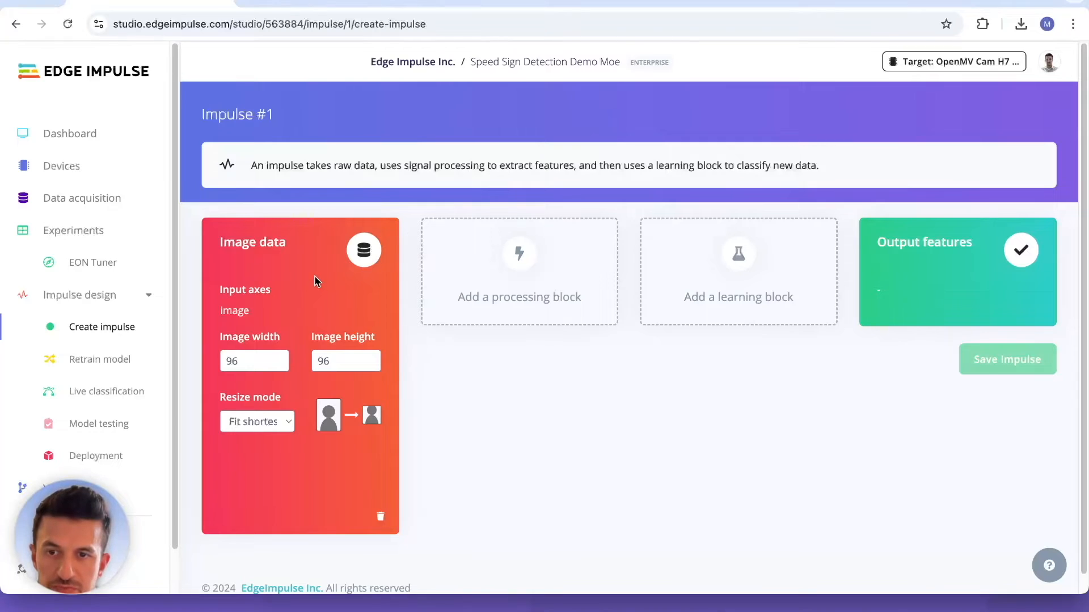
double_click(256, 366)
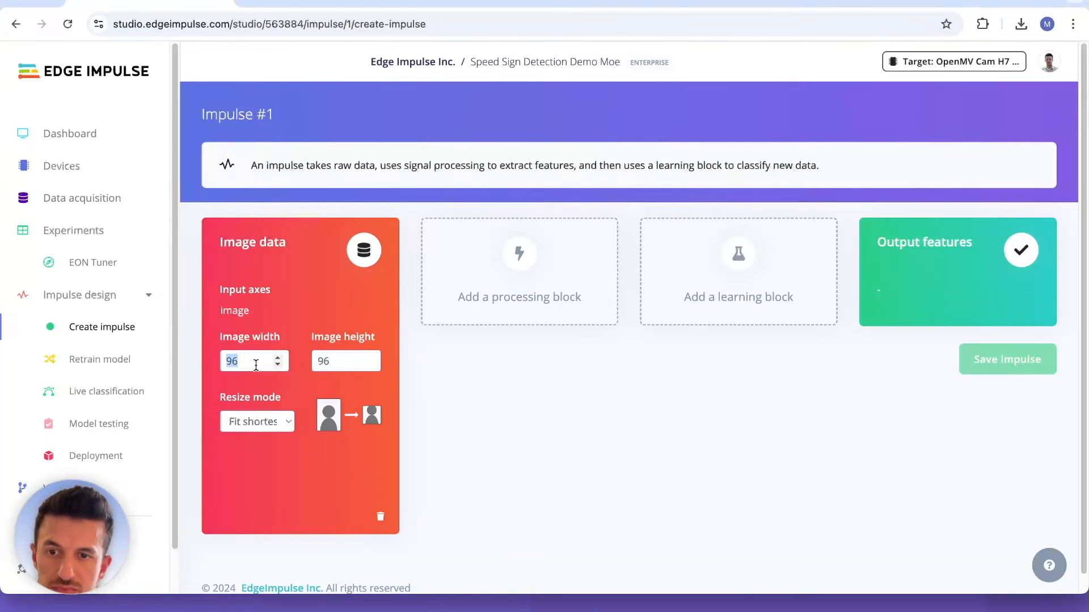
type("160")
key("BackSpace")
key("Tab")
type("160")
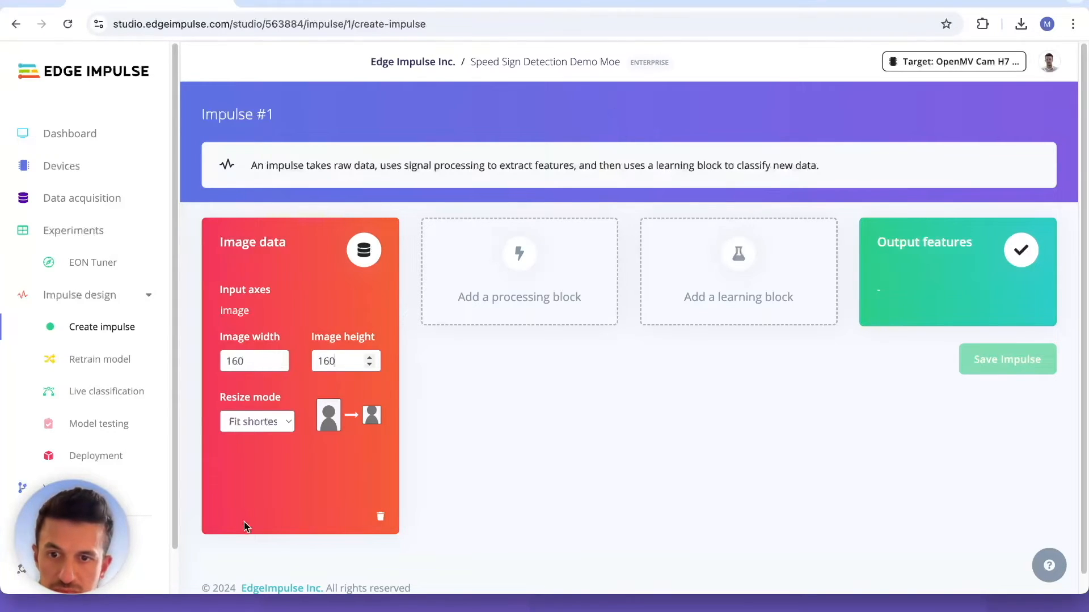
left_click(520, 287)
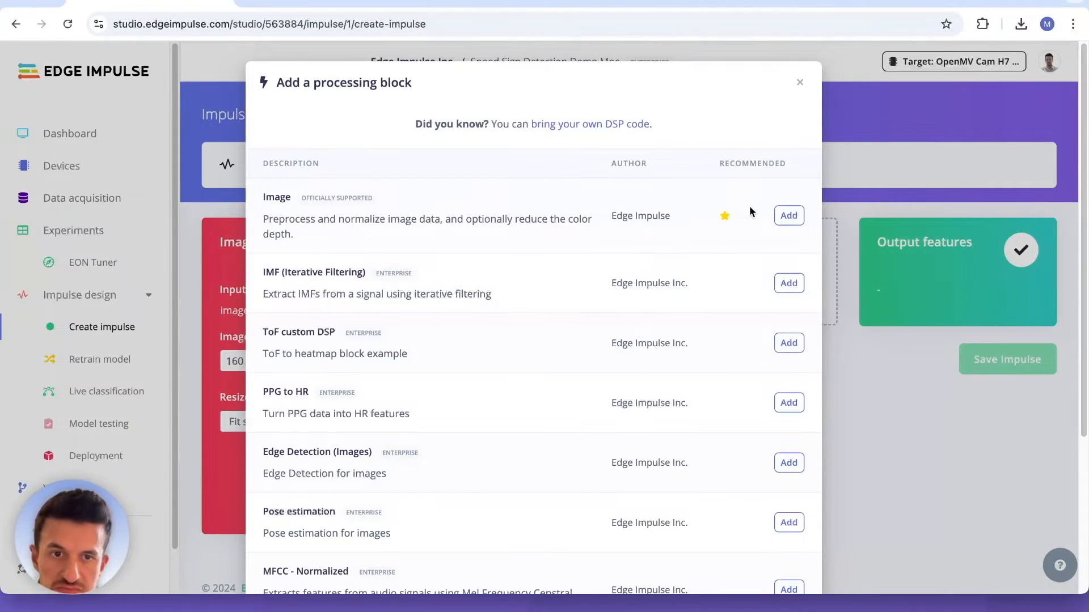
left_click(789, 216)
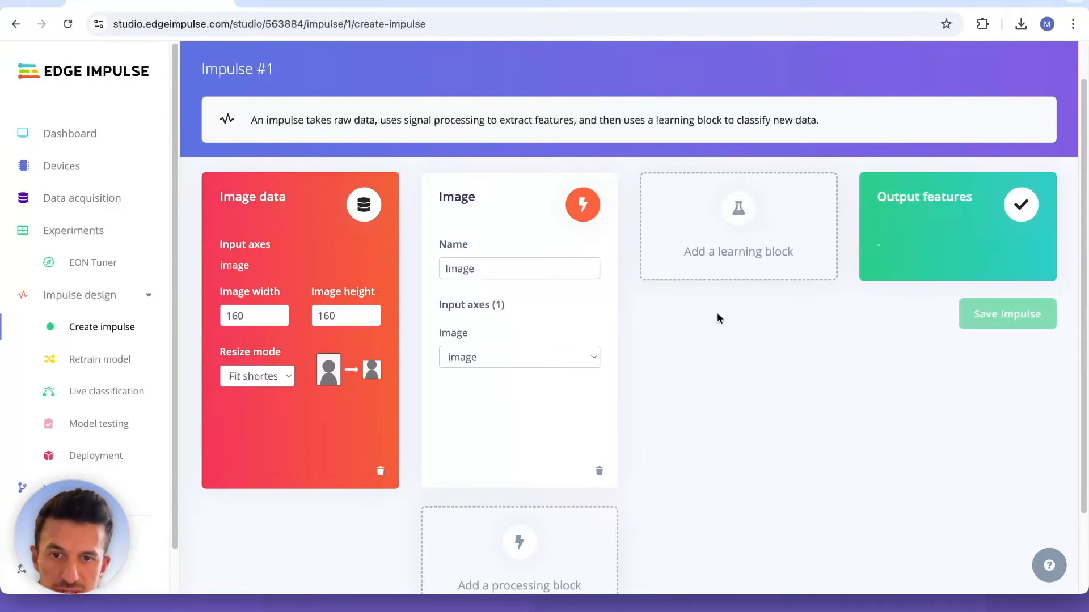
scroll(715, 317, "up", 1)
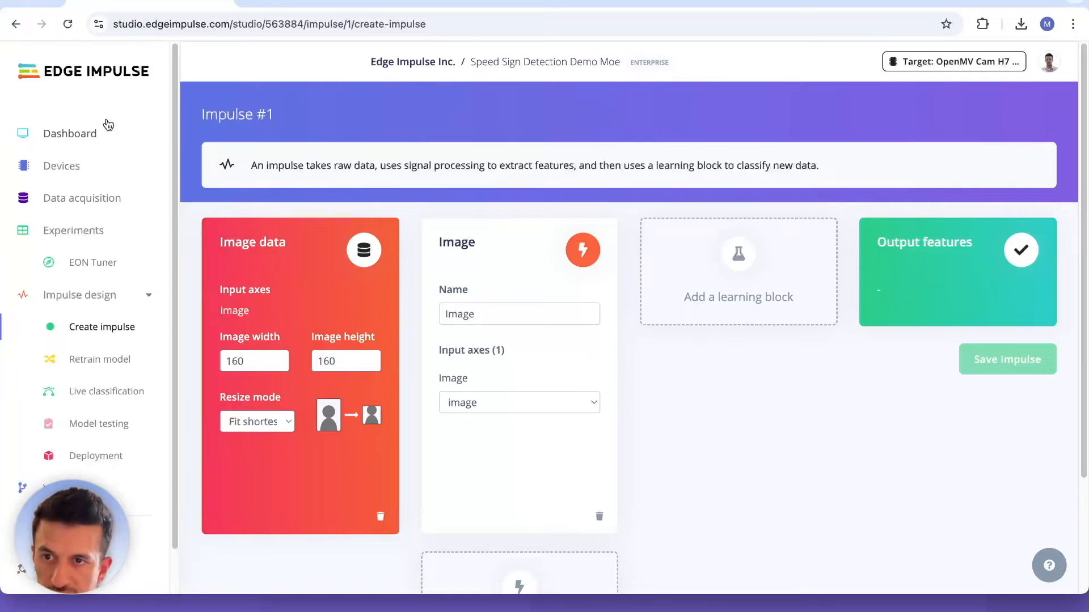
Check the project's labeling method in the project info and keep it at Bounding boxes (object detection)
left_click(80, 136)
scroll(783, 243, "down", 8)
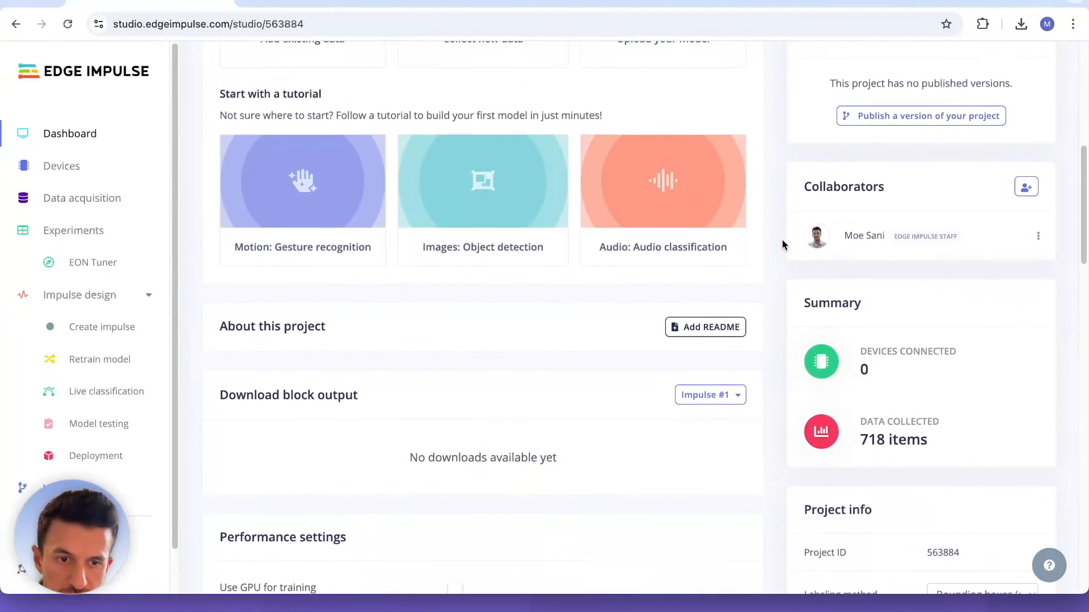
scroll(782, 244, "down", 5)
left_click(958, 307)
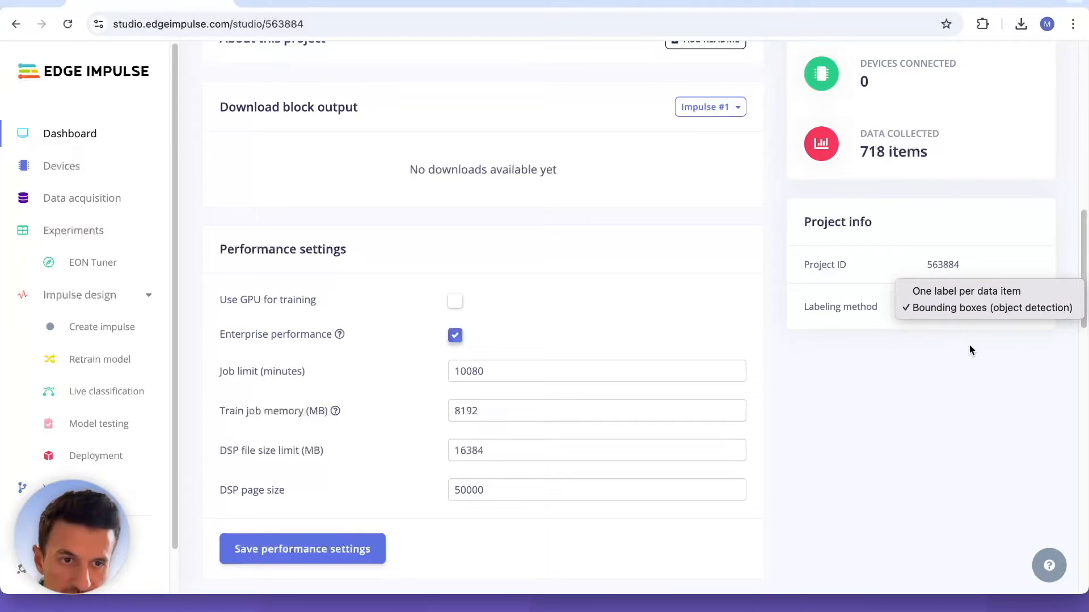
left_click(998, 308)
scroll(637, 374, "up", 4)
scroll(637, 374, "up", 5)
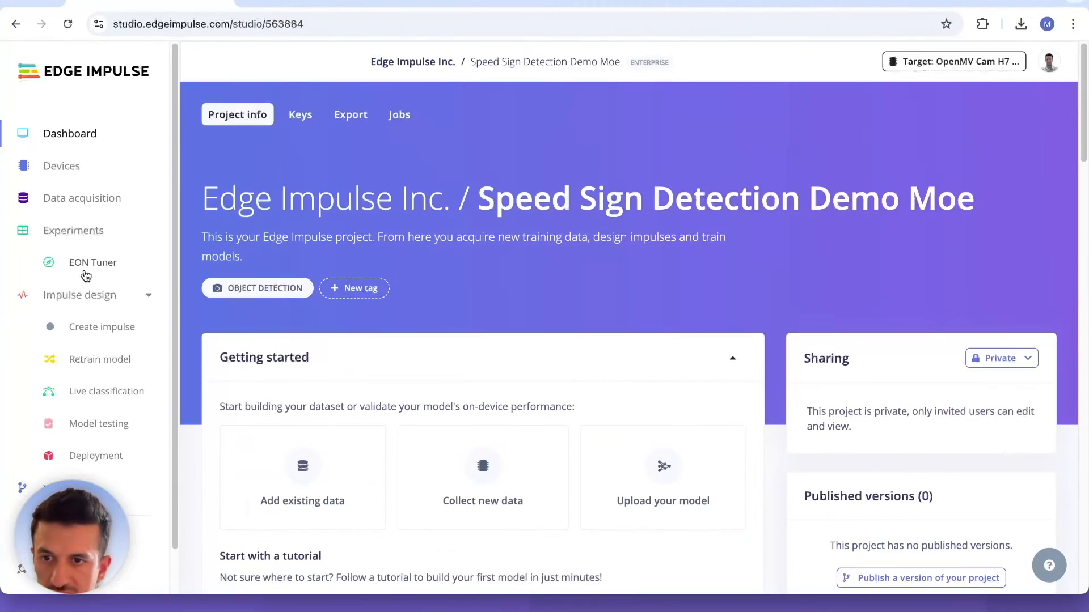
Redo the impulse's input setup with a 160 by 160 image size and the officially supported Image processing block
left_click(78, 327)
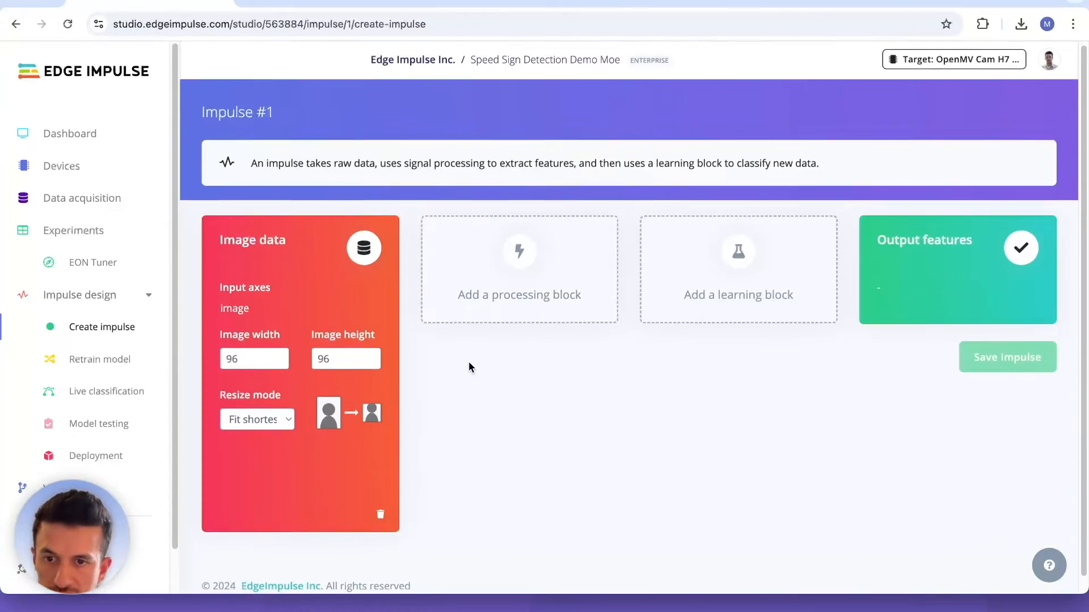
scroll(477, 367, "down", 1)
double_click(244, 343)
type("160")
key("Tab")
type("16")
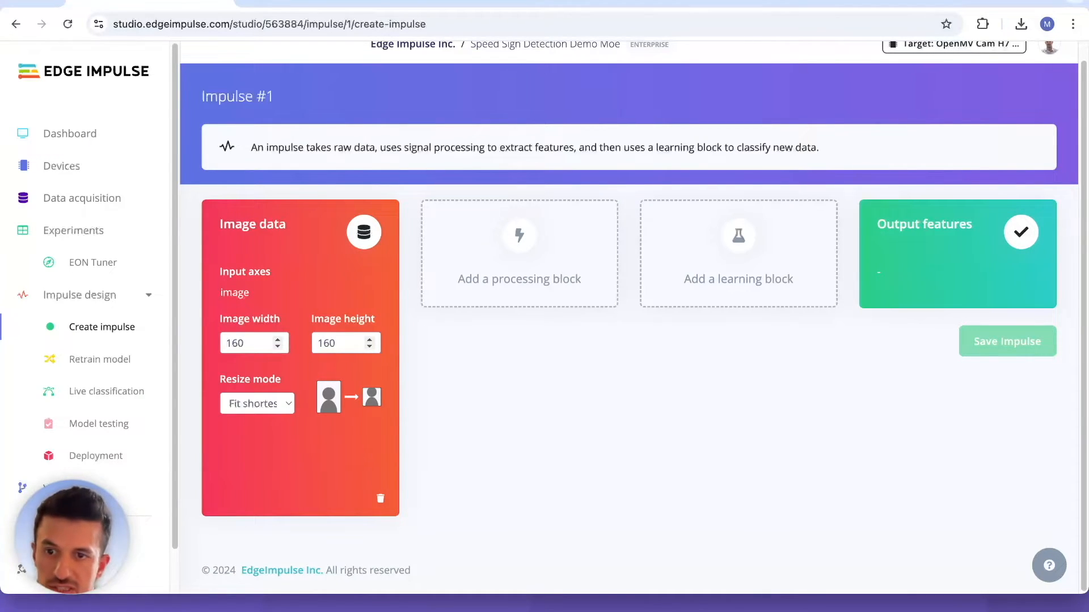
left_click(537, 237)
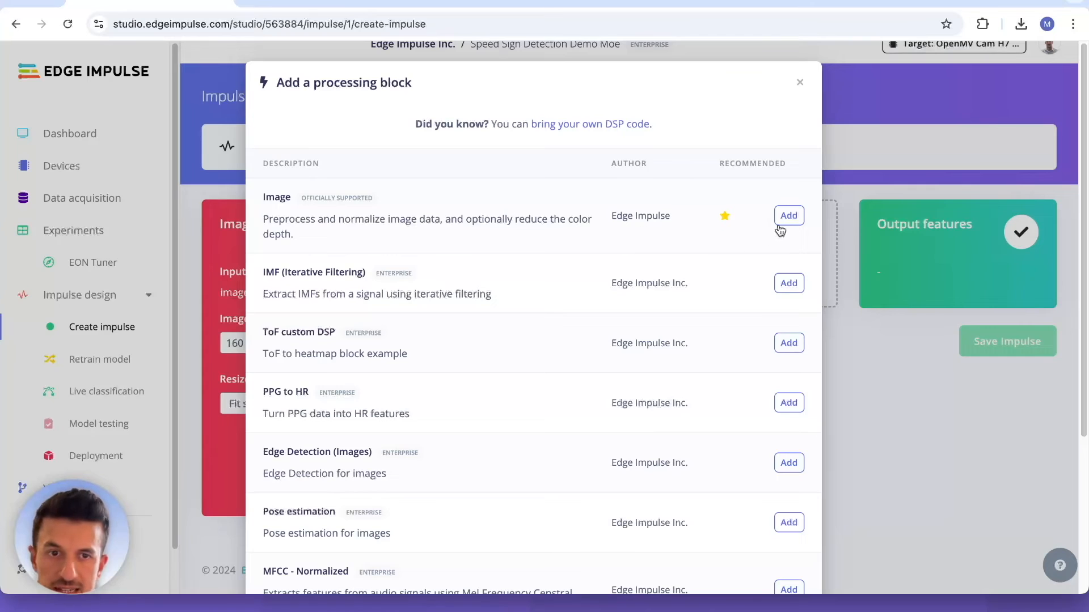
left_click(788, 216)
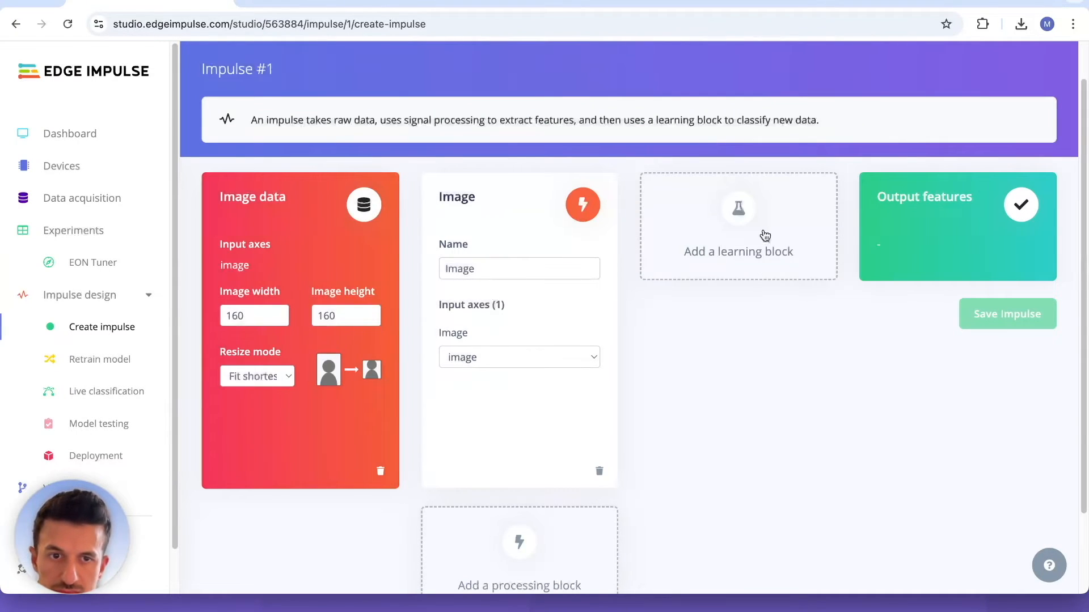
Add the officially supported Object Detection (Images) learning block by Edge Impulse and save the impulse
left_click(765, 235)
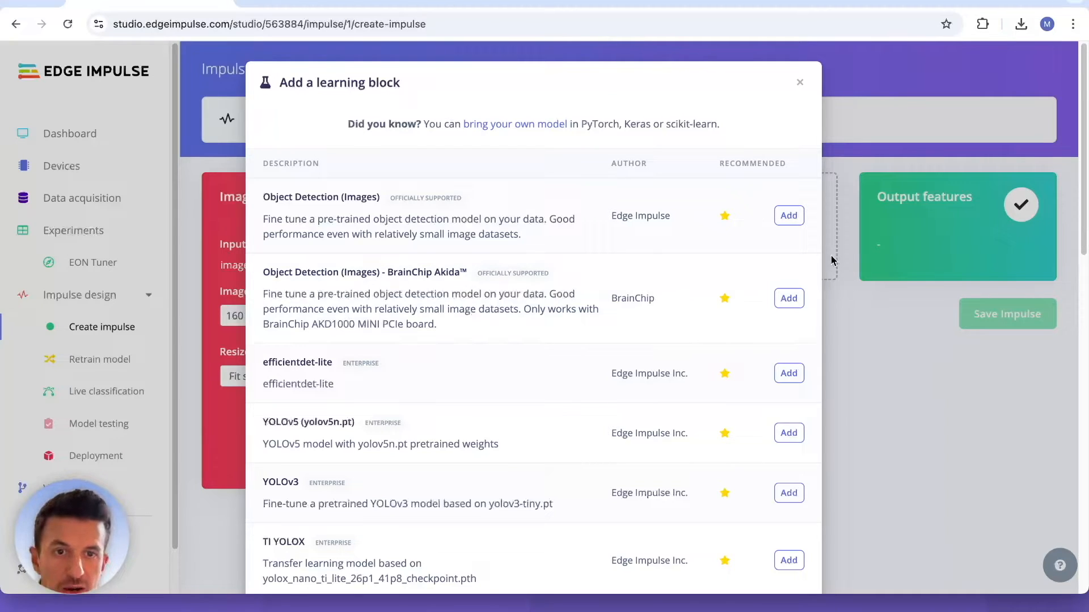
left_click(788, 215)
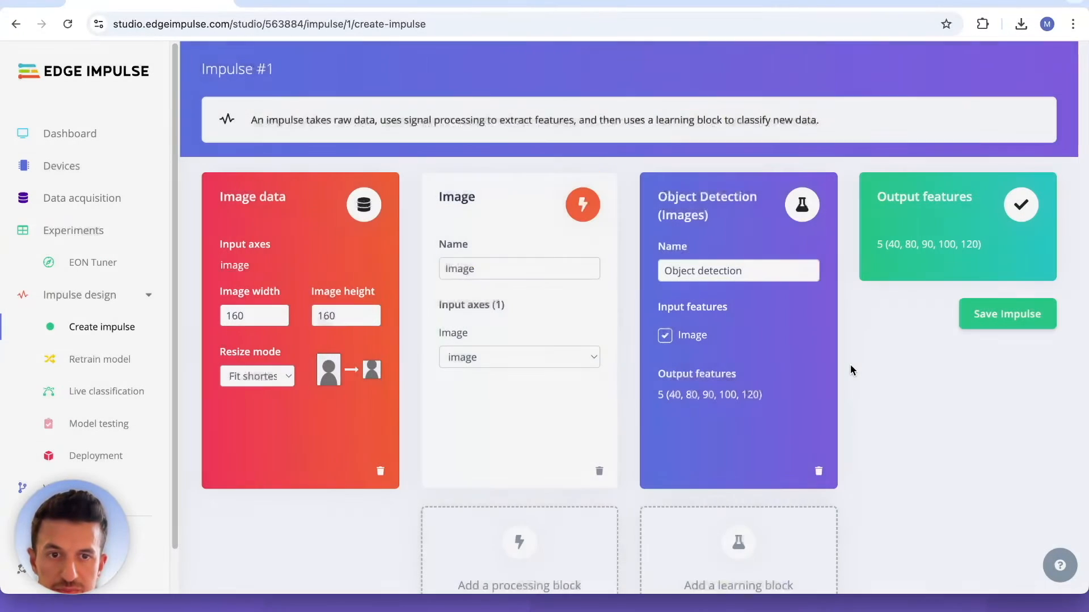
left_click(1021, 315)
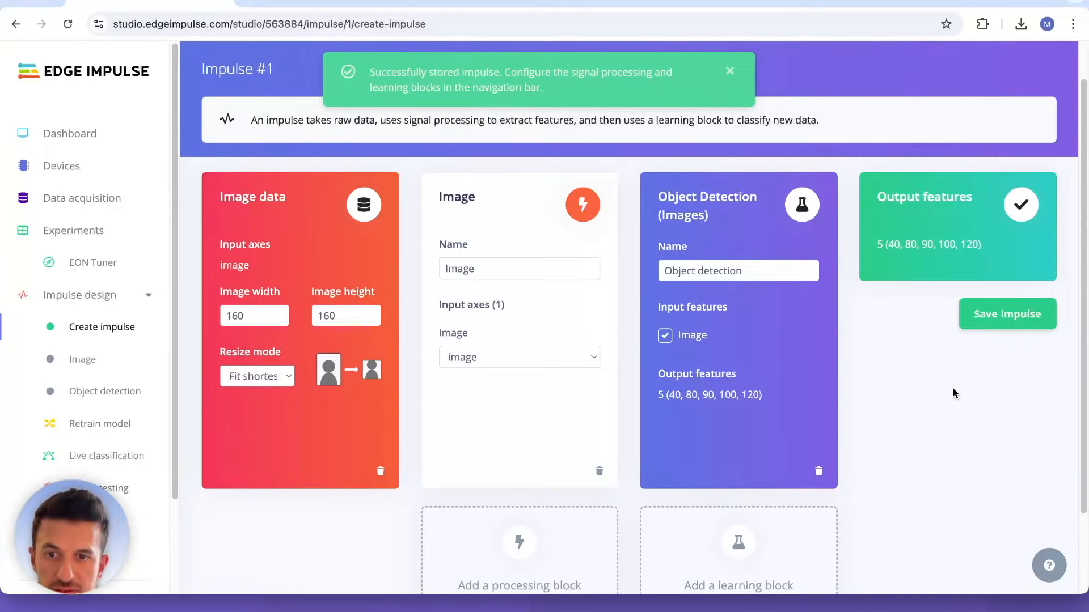
Save the Image block's parameters with the color depth set to Grayscale and generate features for the training set
scroll(199, 306, "down", 1)
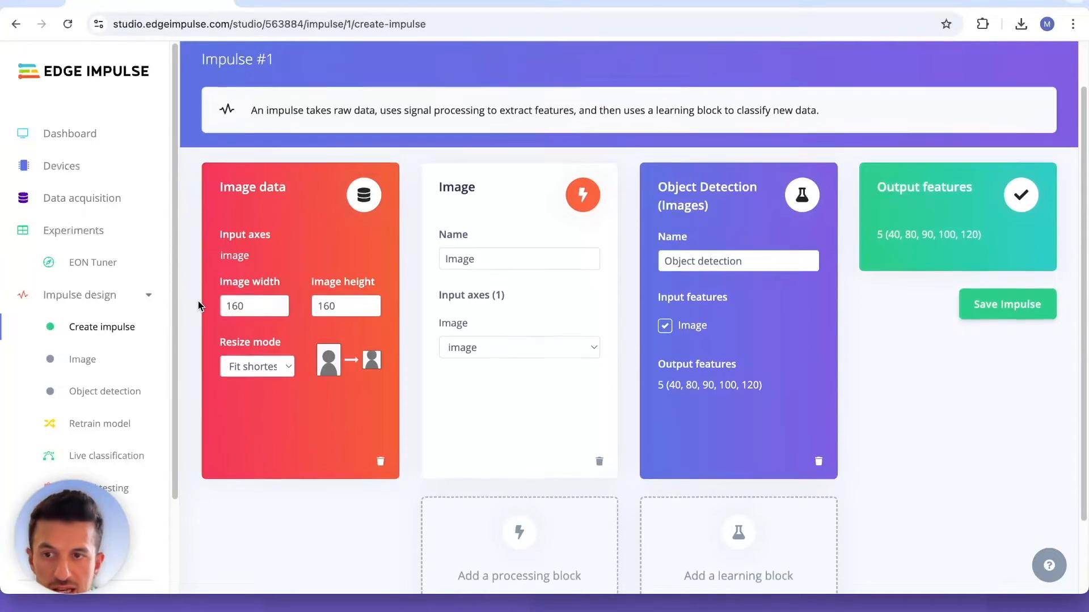
scroll(199, 306, "down", 2)
left_click(96, 360)
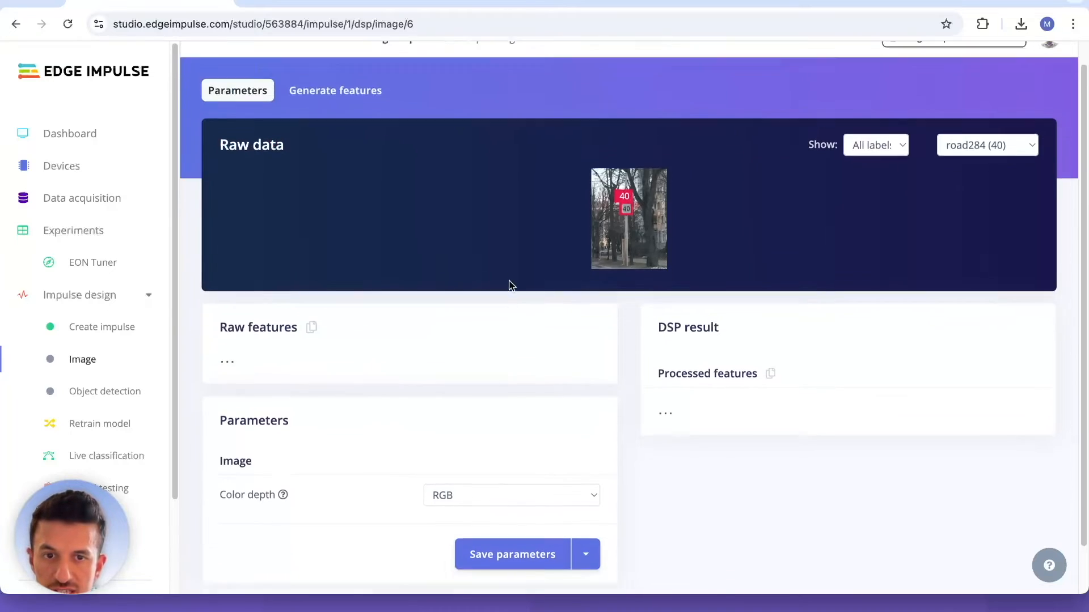
scroll(508, 286, "down", 2)
left_click(528, 445)
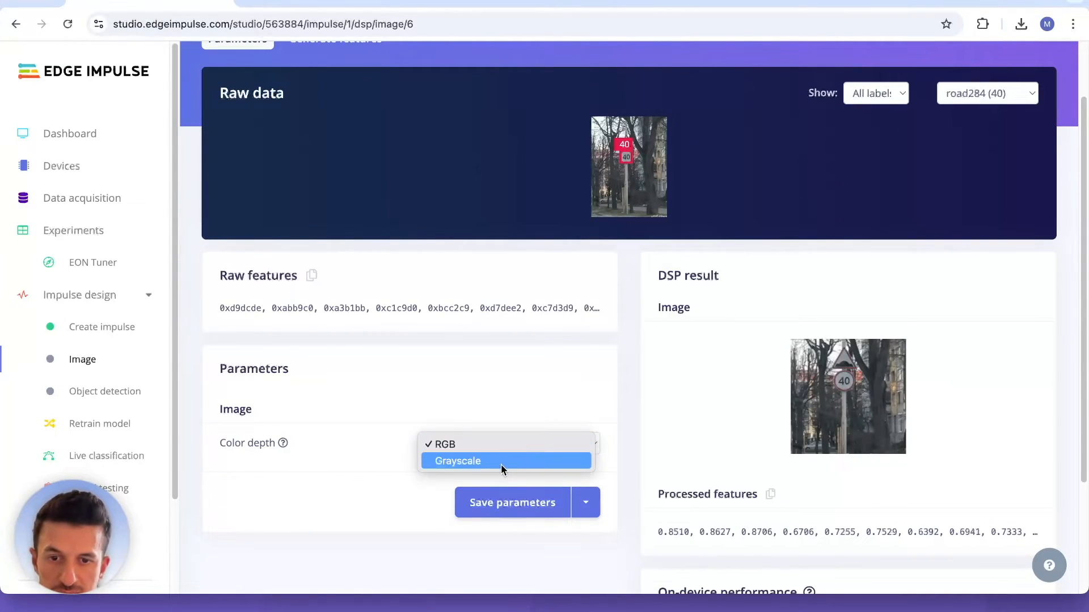
left_click(502, 463)
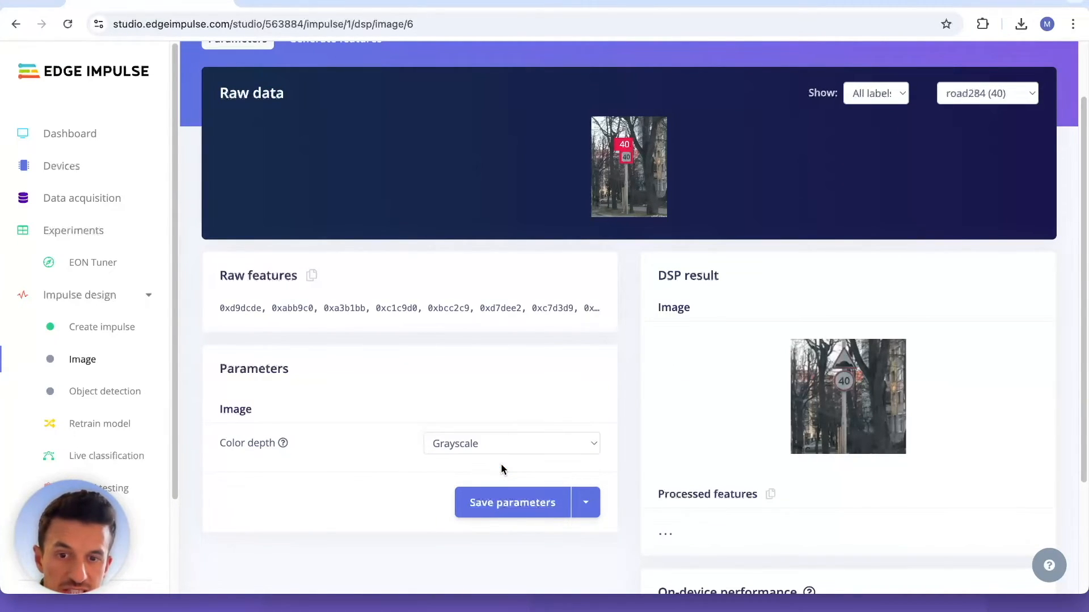
left_click(508, 498)
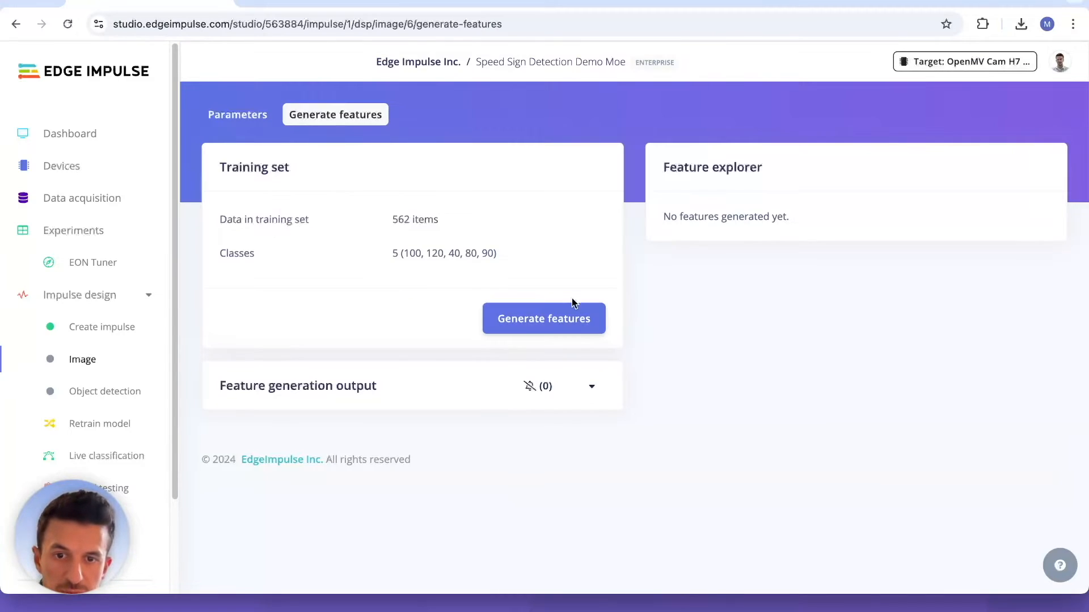
left_click(569, 320)
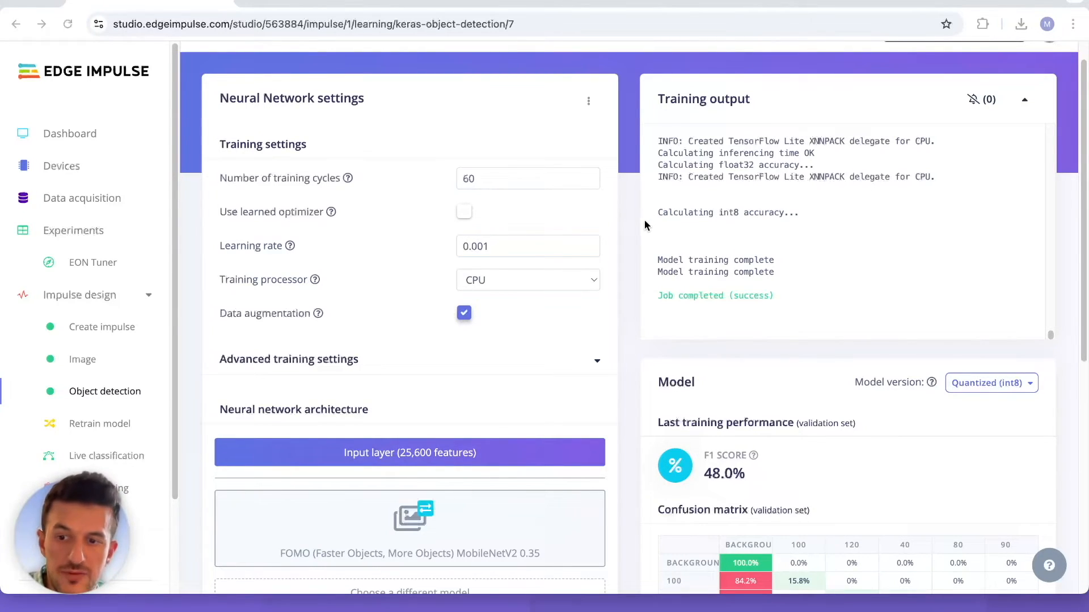
Review the trained object detection model's F1 score, confusion matrix, validation metrics and on-device performance
scroll(645, 225, "down", 3)
scroll(636, 227, "down", 2)
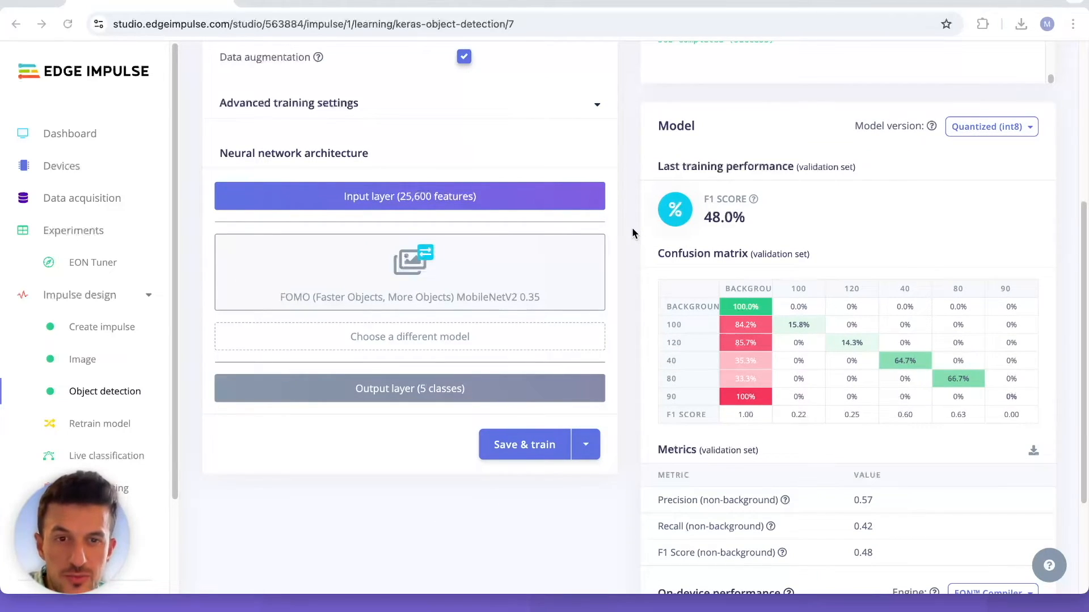
scroll(633, 230, "down", 1)
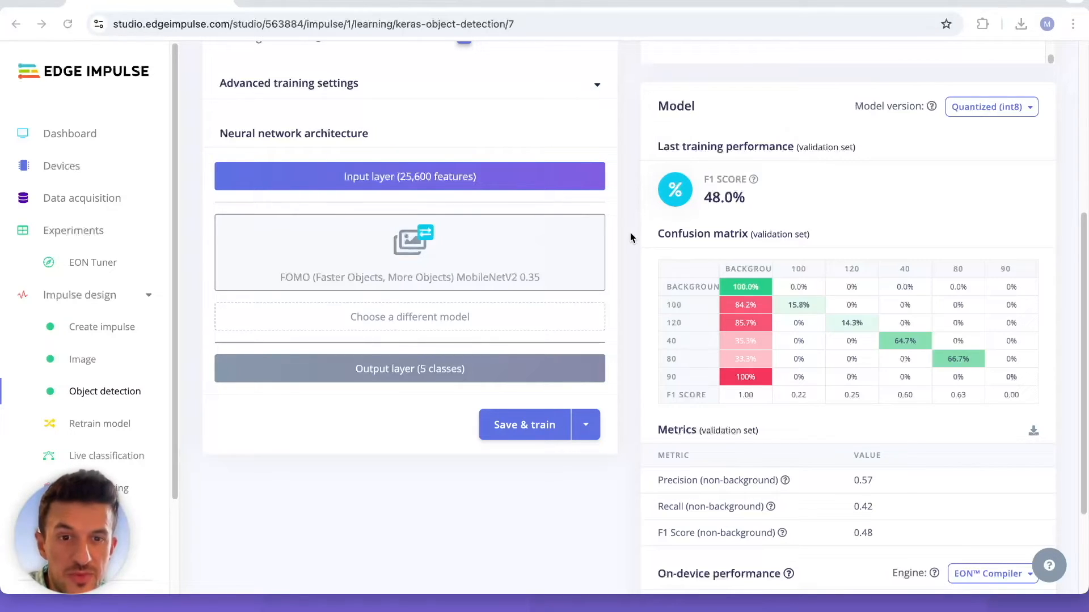
scroll(631, 232, "down", 3)
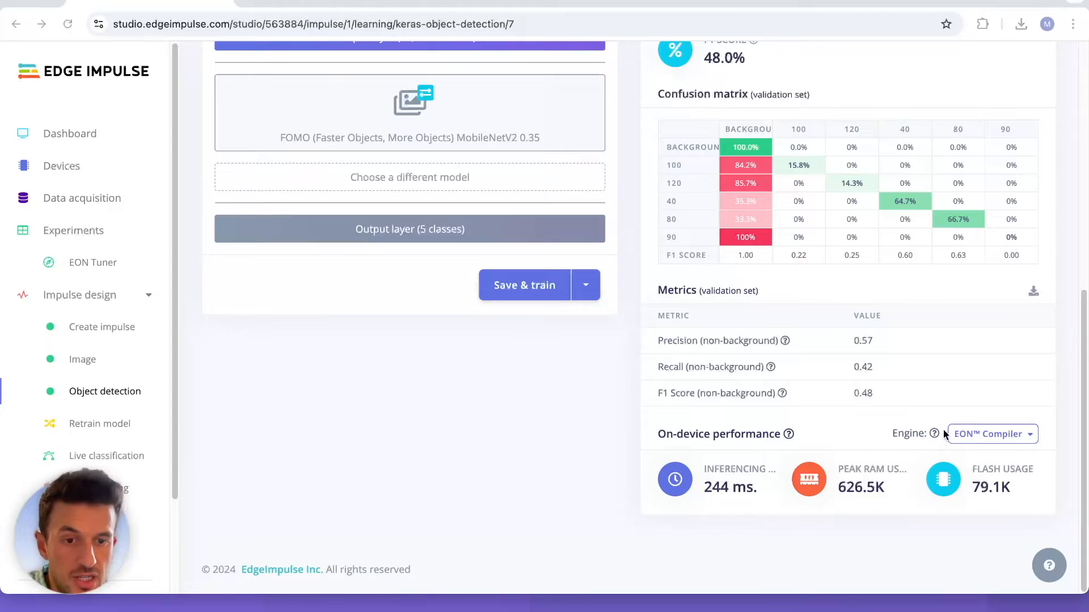
scroll(944, 433, "up", 4)
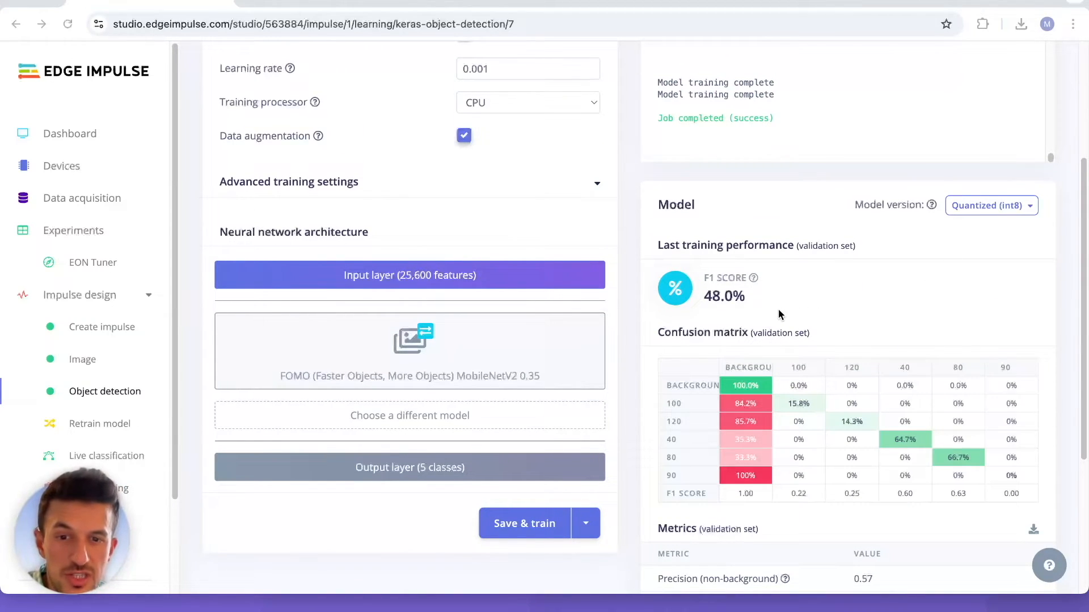
scroll(338, 309, "up", 4)
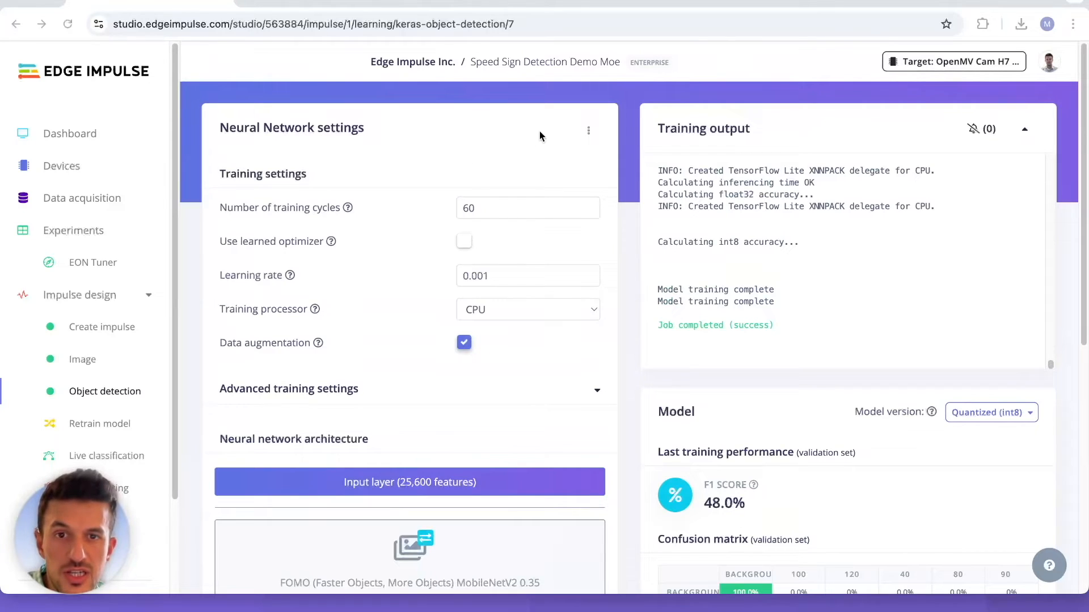
In Data acquisition, filter the training samples by the label 100 and inspect the bounding box on sample road252
left_click(81, 200)
scroll(458, 388, "down", 1)
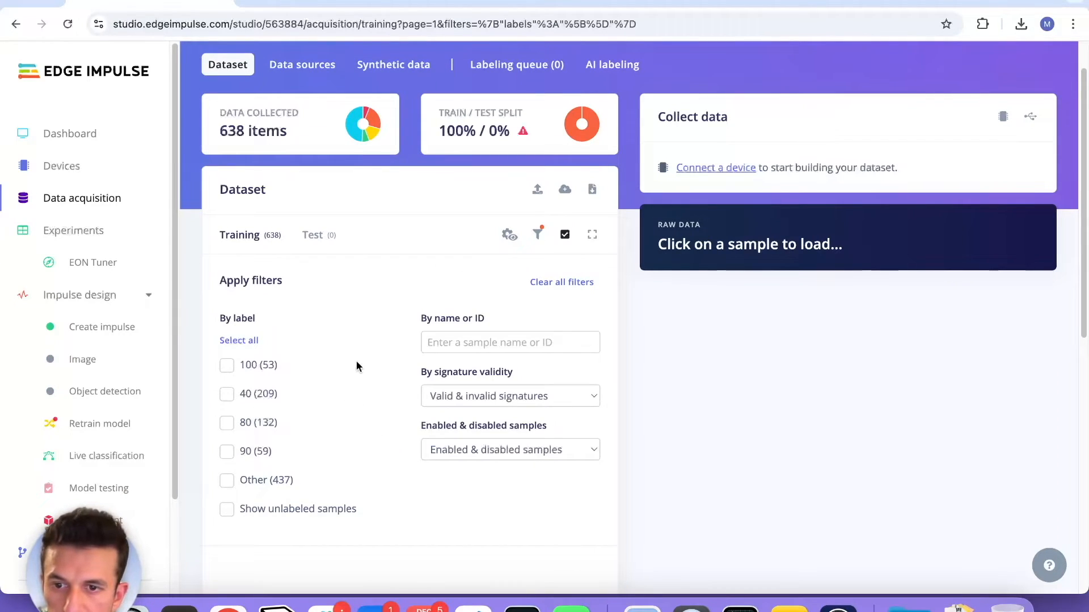
left_click(266, 366)
scroll(372, 358, "down", 5)
left_click(384, 418)
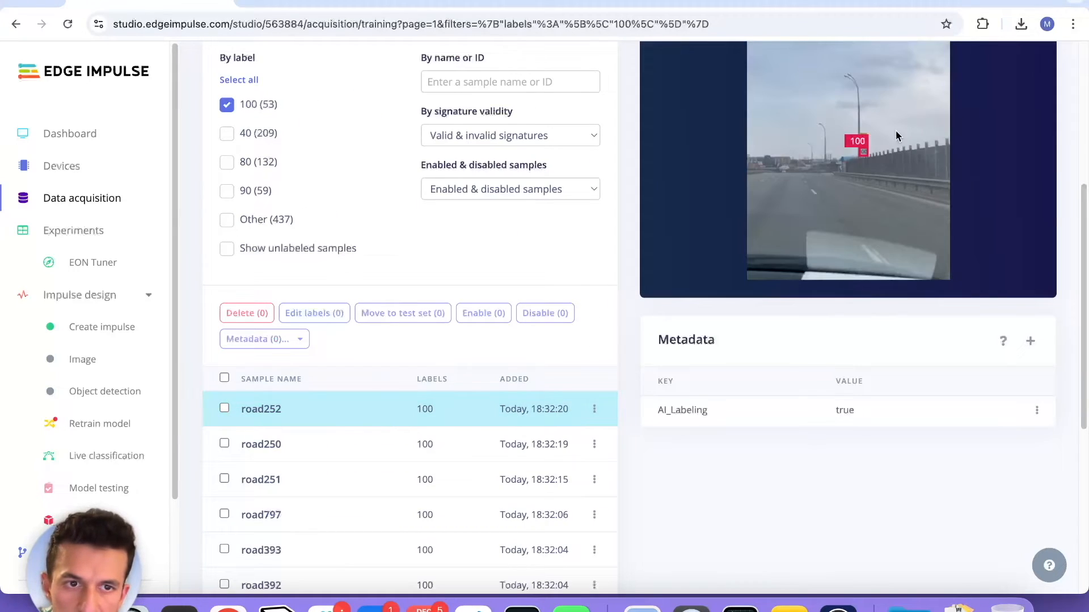
Select all training samples labeled 100 and rename that label to 100sign
scroll(360, 386, "up", 5)
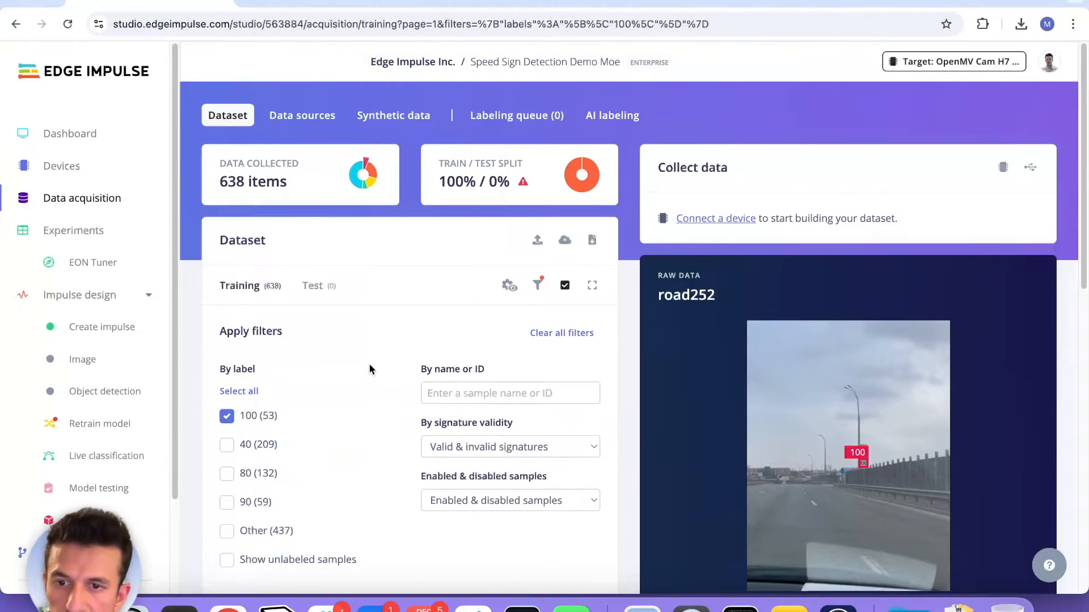
left_click(228, 418)
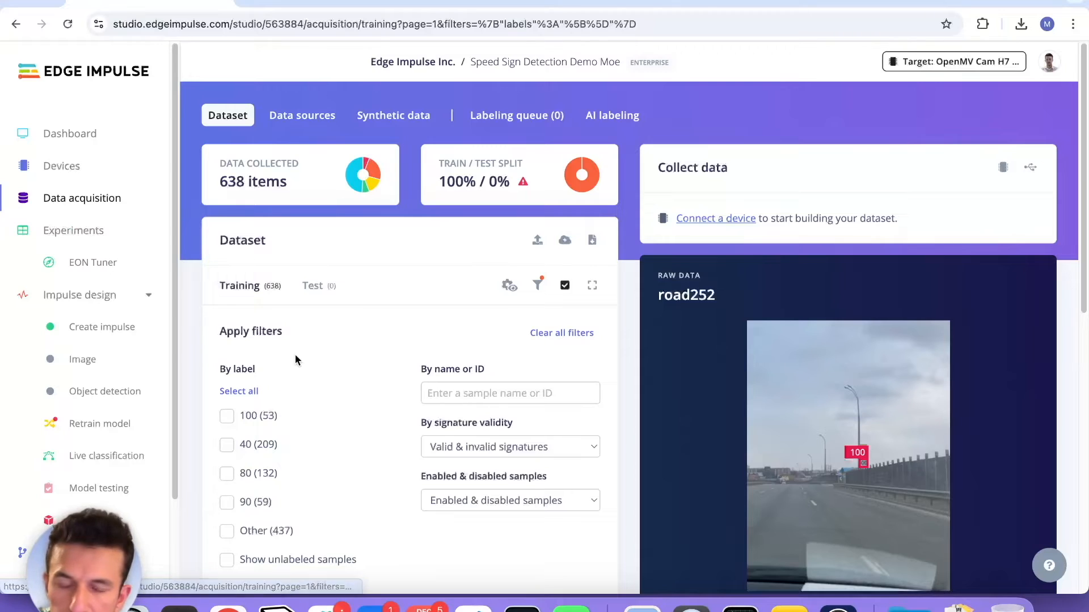
left_click(252, 420)
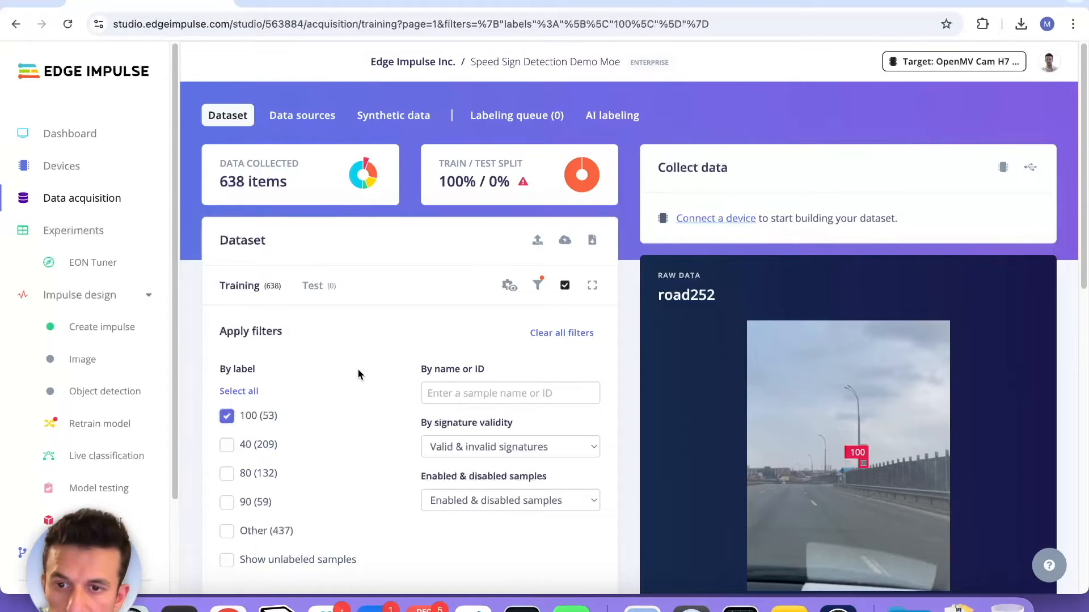
scroll(358, 369, "down", 4)
left_click(224, 455)
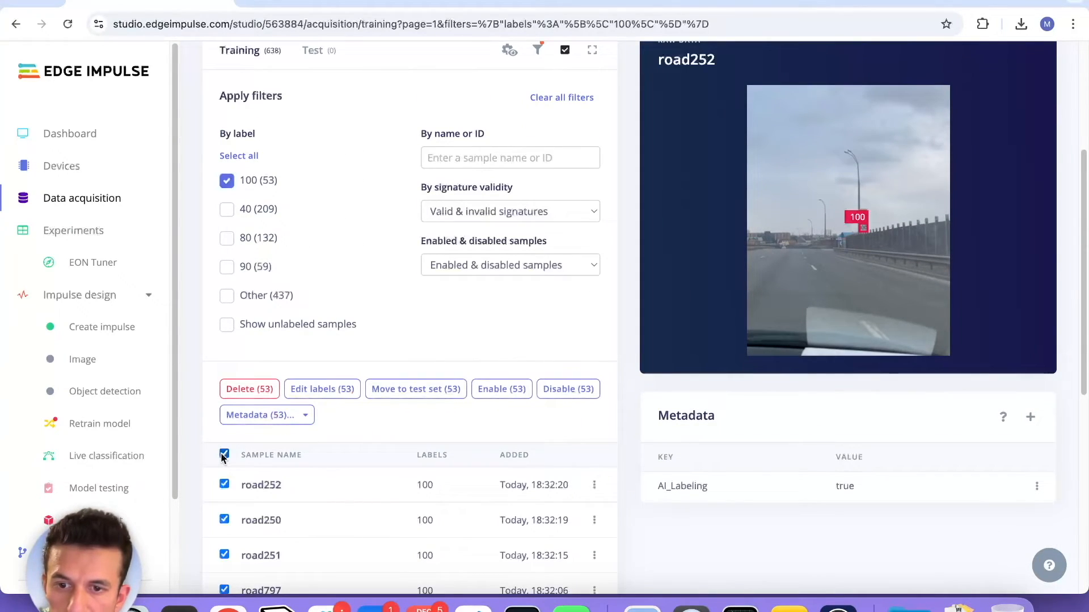
left_click(342, 391)
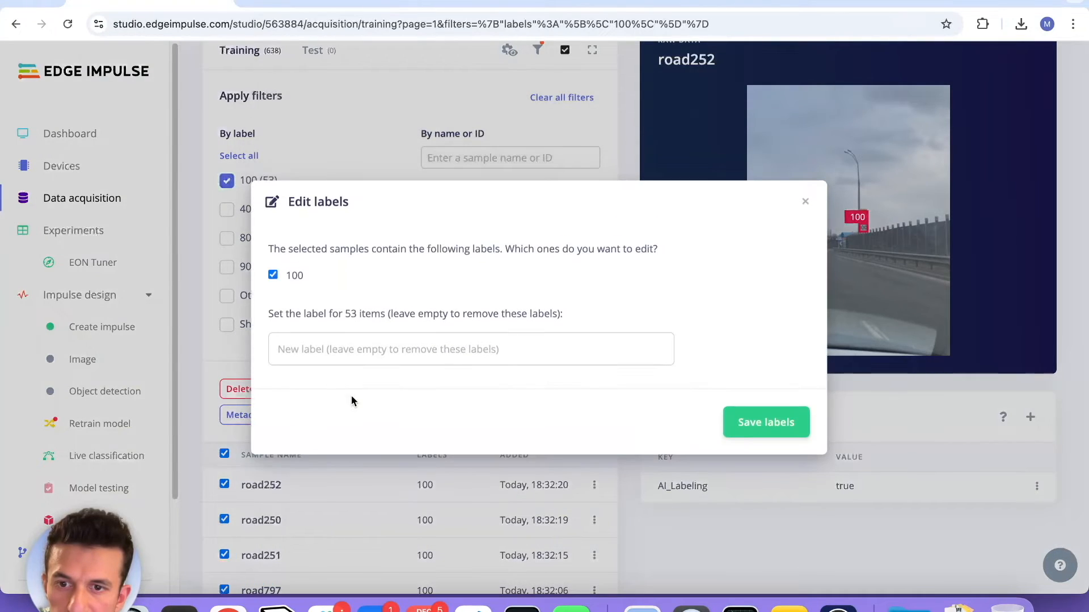
left_click(351, 345)
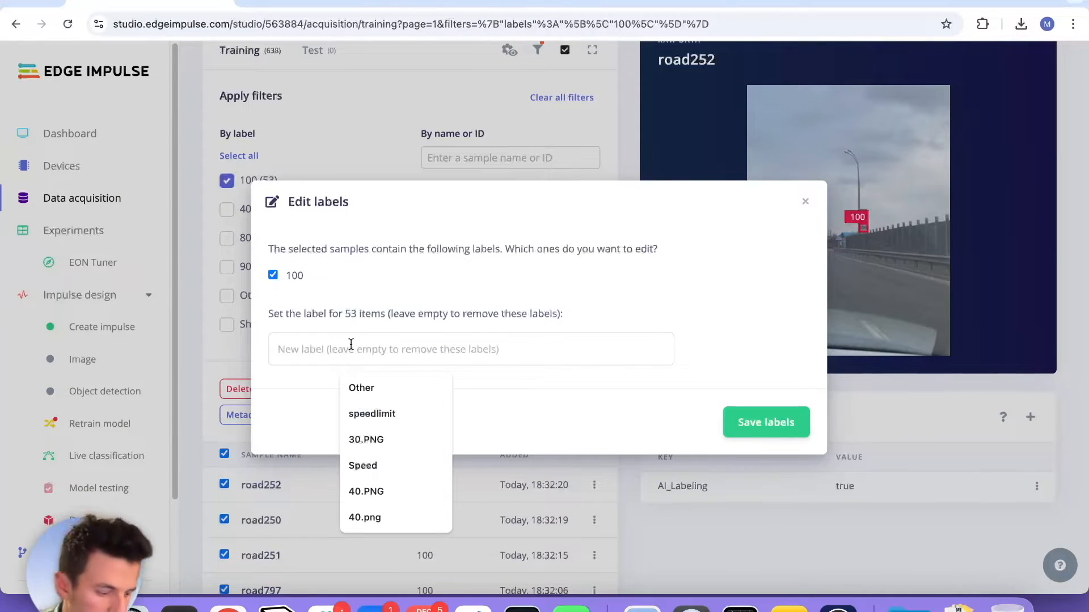
type("100sign")
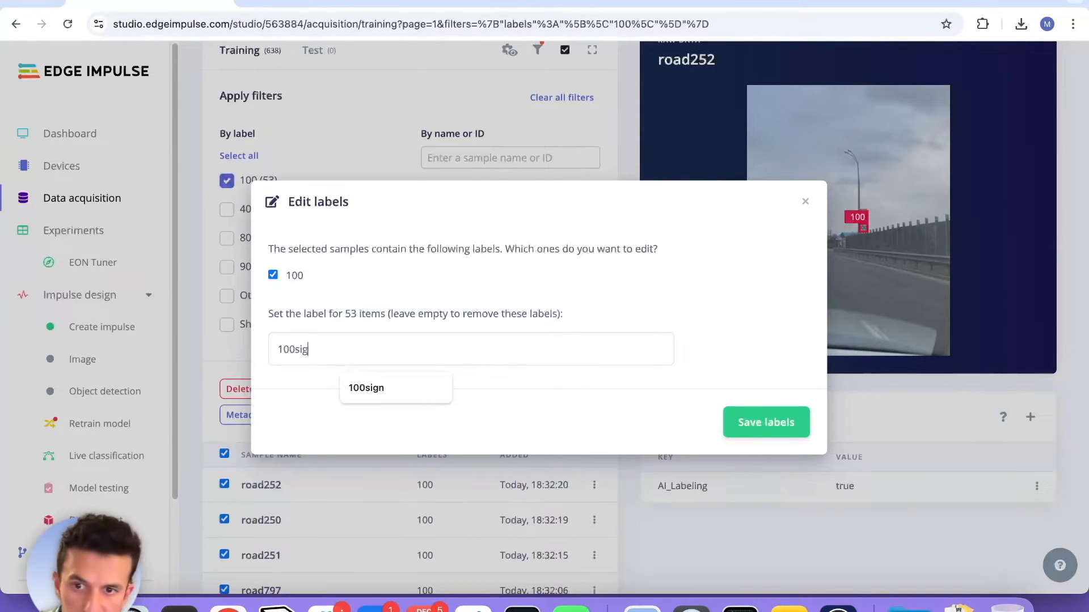
left_click(765, 428)
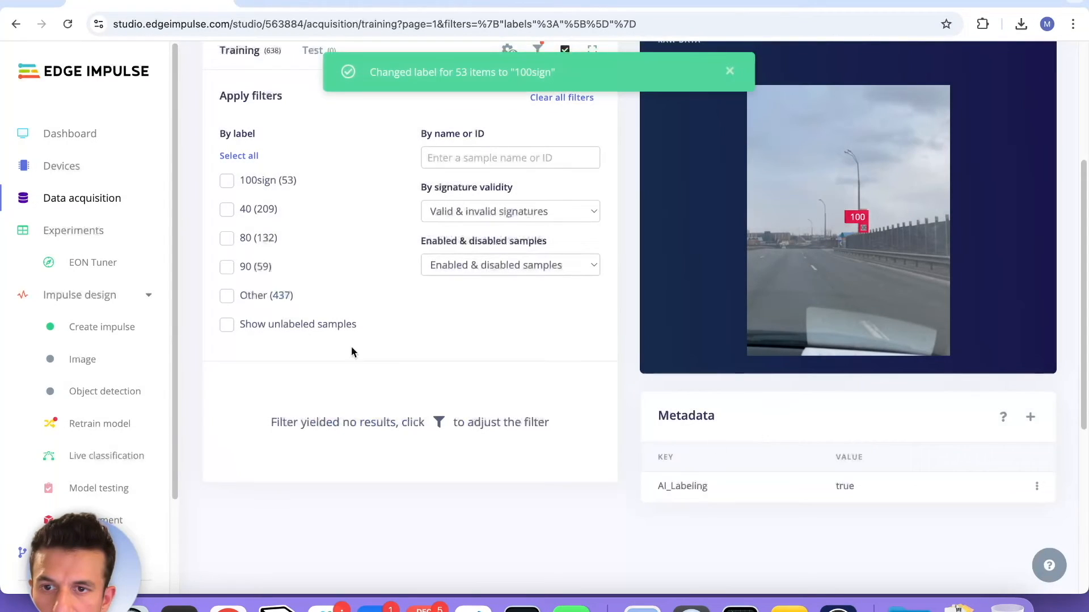
Filter the training samples by label 40, select them all and rename only that label to 40sign, excluding Other and 90 from the edit
left_click(226, 210)
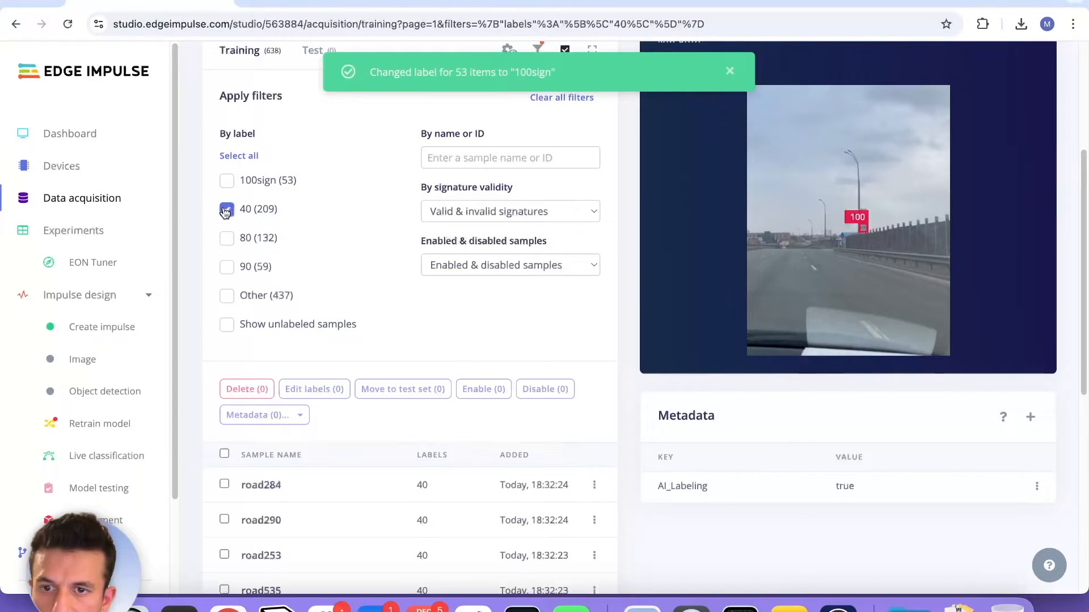
left_click(224, 454)
left_click(329, 389)
left_click(273, 299)
left_click(273, 275)
left_click(322, 380)
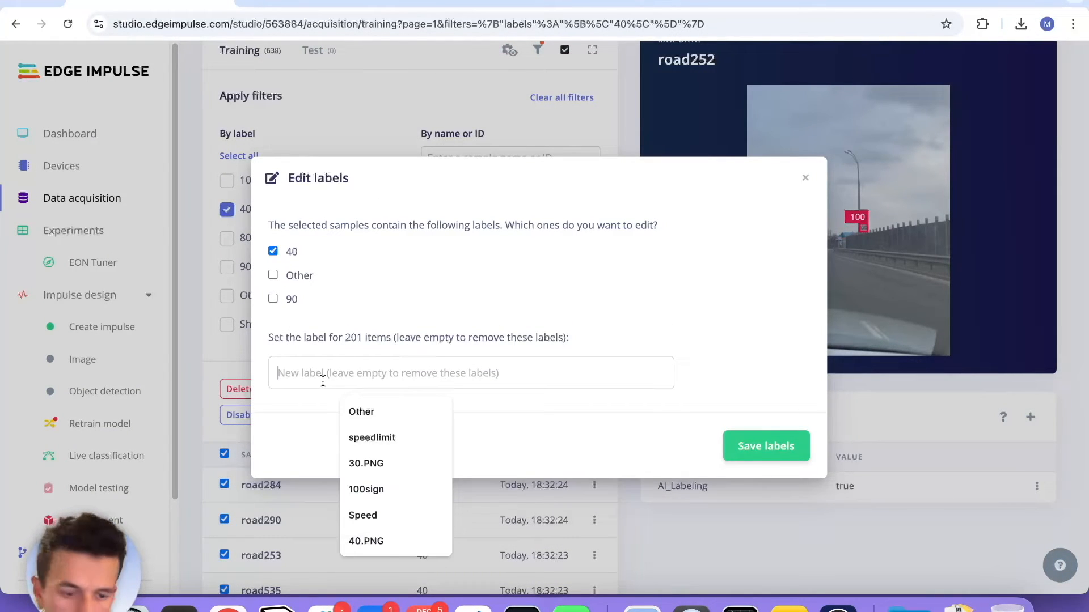
type("40")
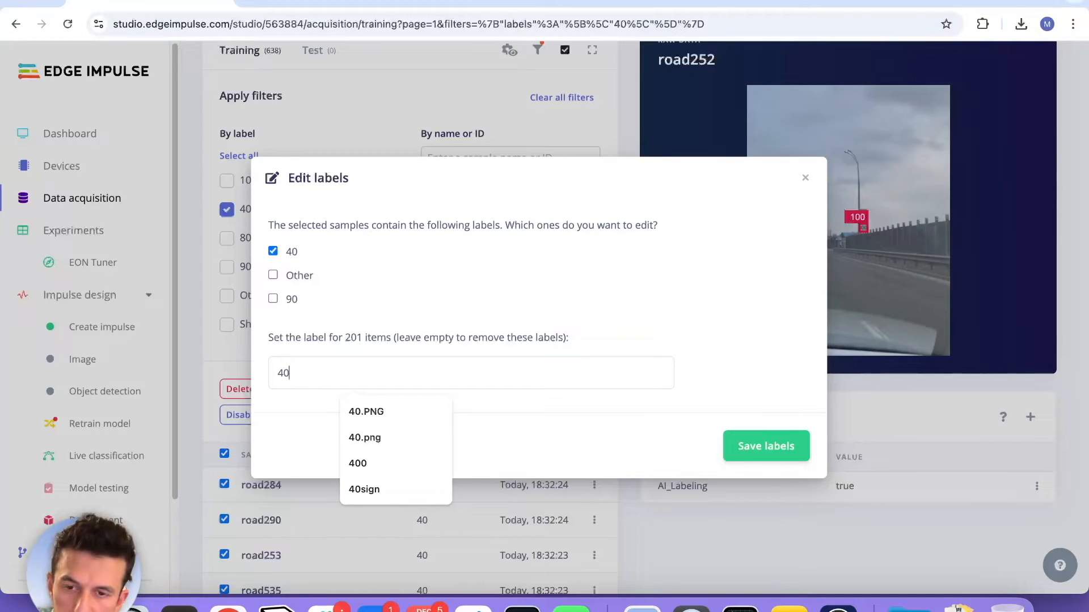
type("sign")
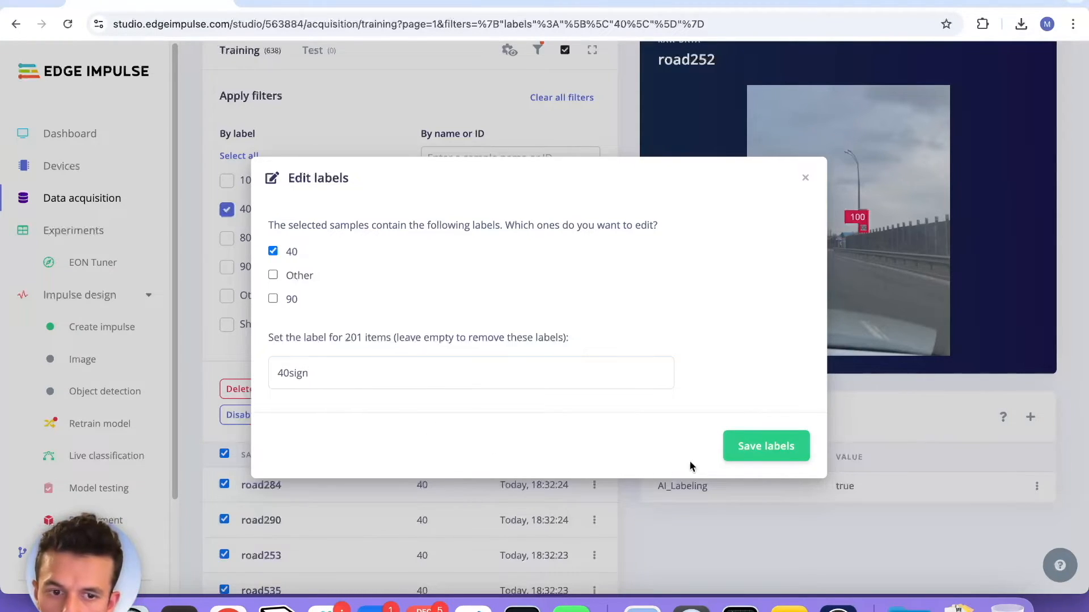
left_click(787, 446)
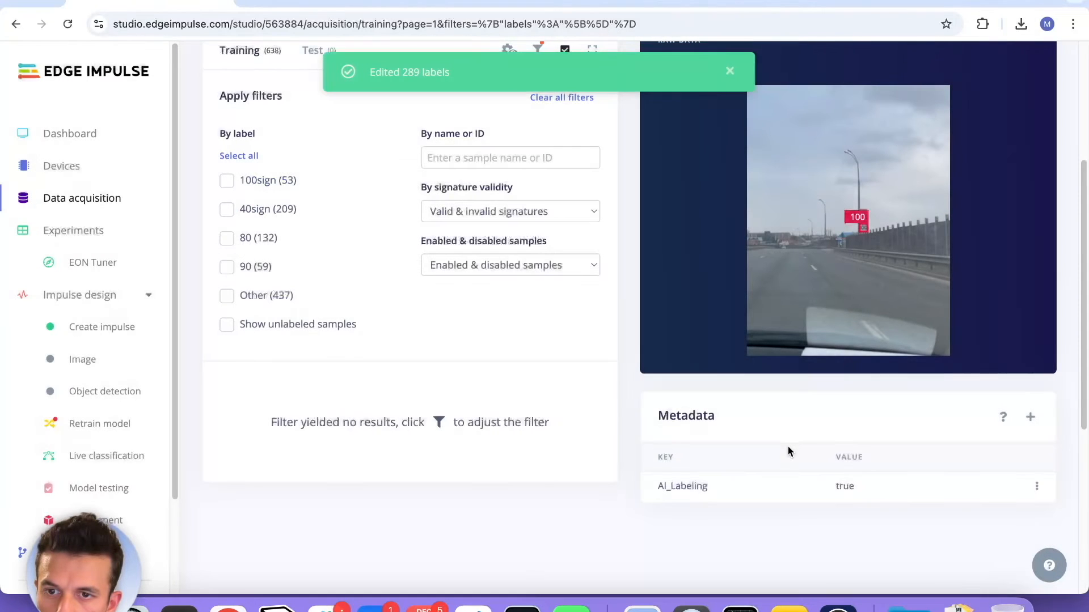
Filter the training samples by label 80, select them all and rename only that label to 80sign, excluding Other from the edit
left_click(226, 238)
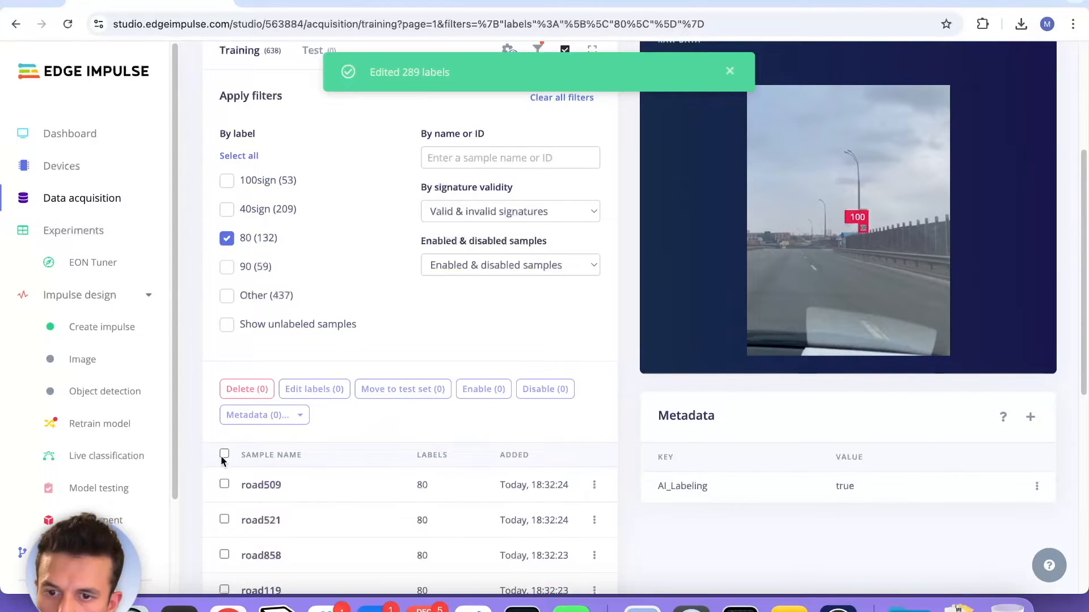
left_click(223, 453)
left_click(329, 389)
left_click(304, 287)
left_click(316, 362)
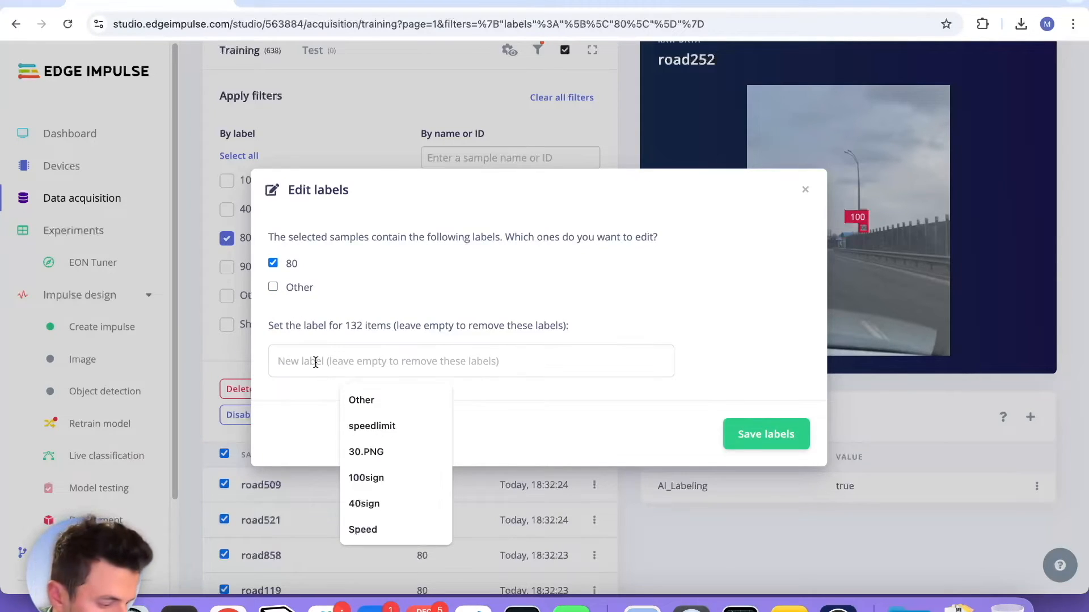
type("80sign")
left_click(743, 434)
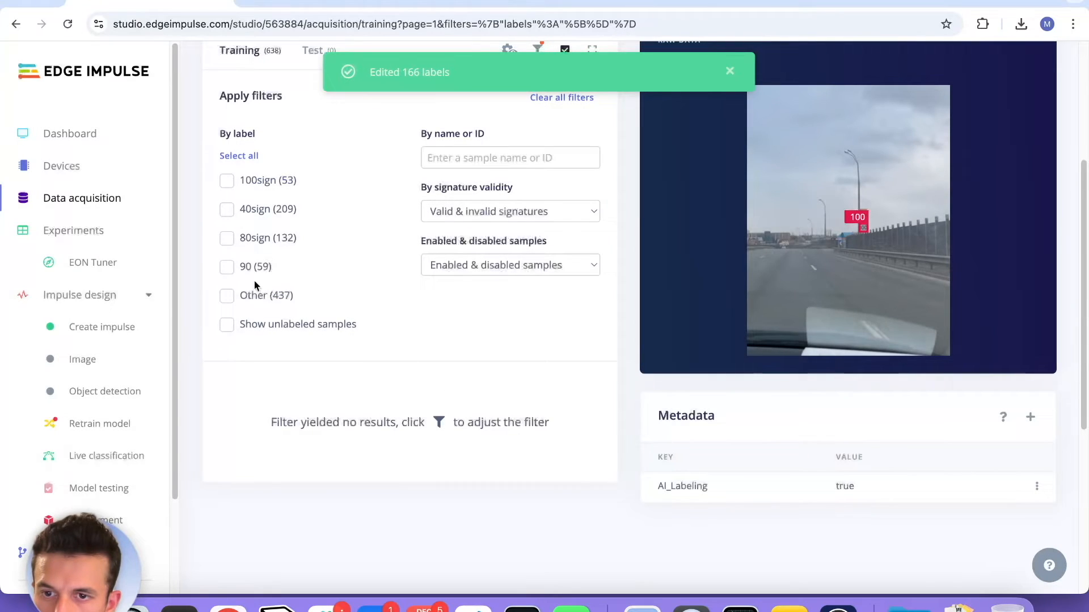
Filter the training samples by label 90, select them all and rename only that label to 90sign, excluding 40sign from the edit
left_click(254, 267)
left_click(315, 390)
left_click(272, 288)
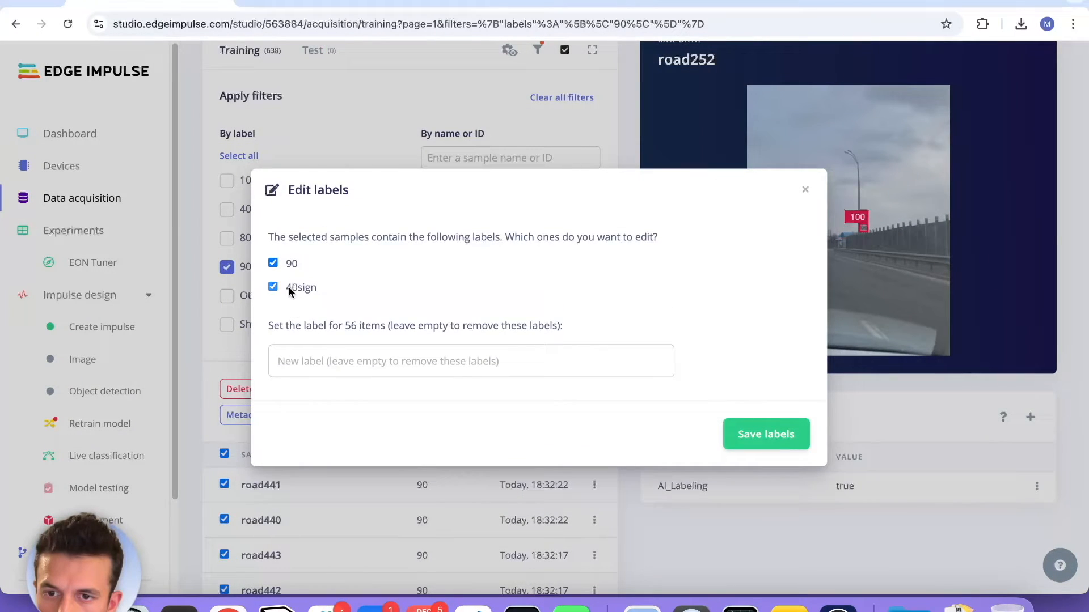
left_click(322, 364)
type("90")
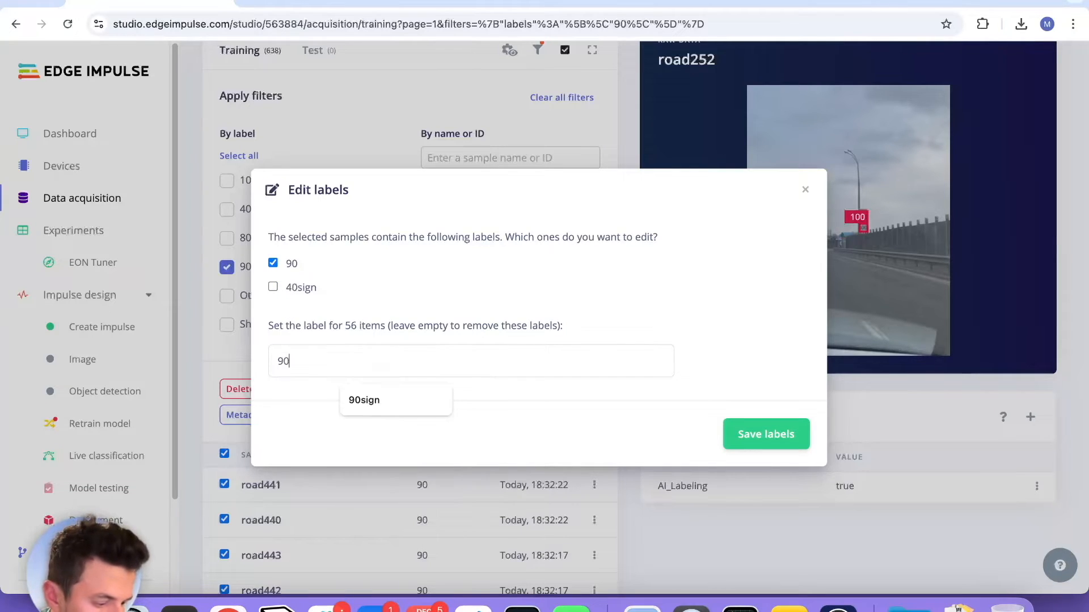
type("sign")
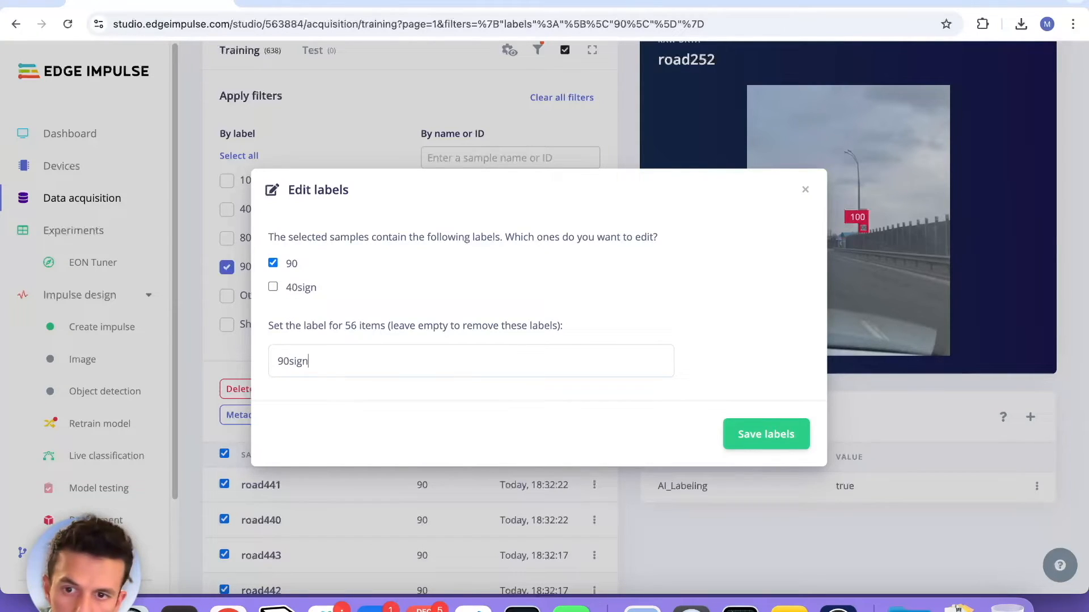
left_click(737, 436)
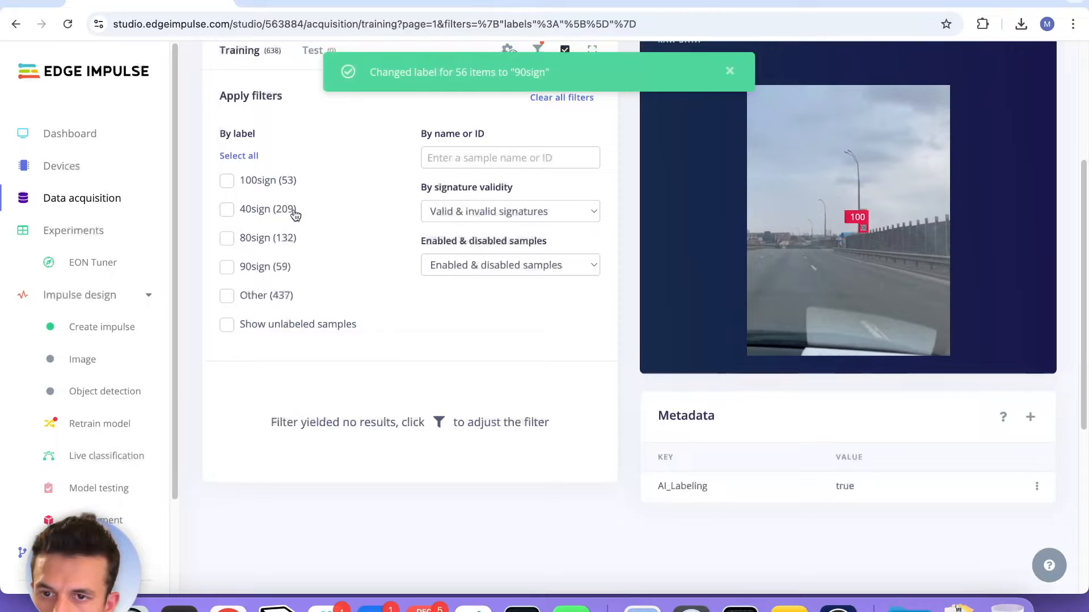
Filter the training samples by label Other, select them all and rename only that label to background, excluding 80sign and 40sign; clear the filter
left_click(273, 300)
left_click(280, 482)
left_click(333, 528)
left_click(319, 488)
left_click(224, 453)
left_click(224, 453)
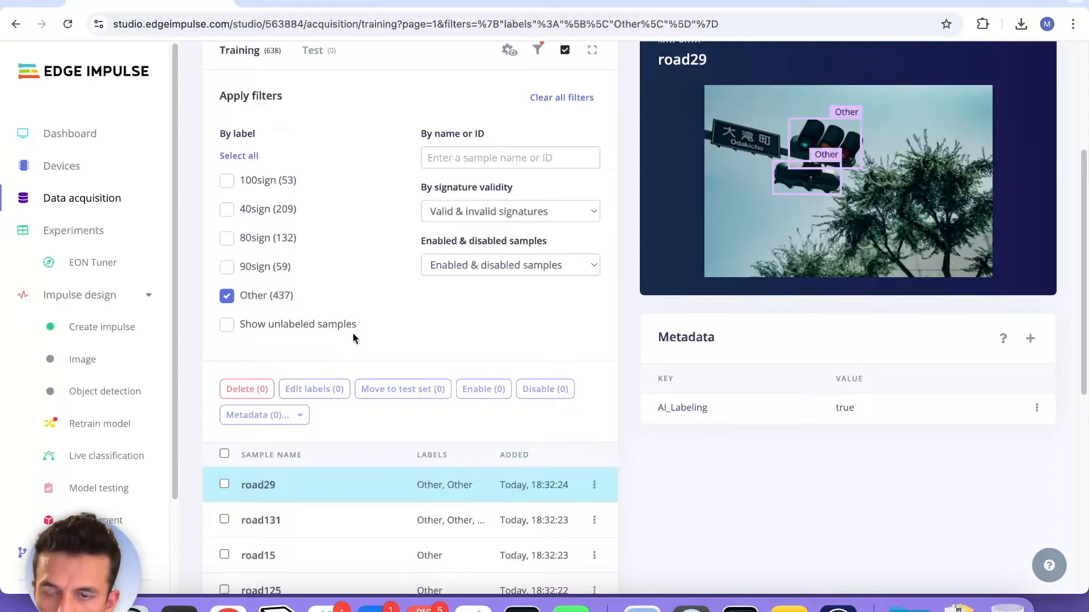
left_click(225, 454)
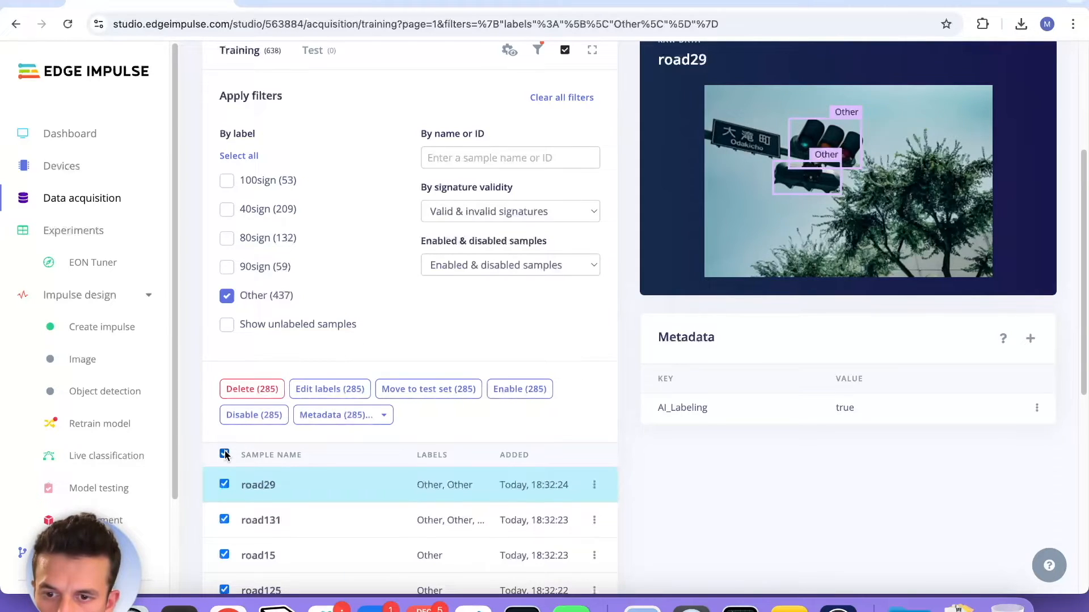
left_click(353, 392)
left_click(305, 279)
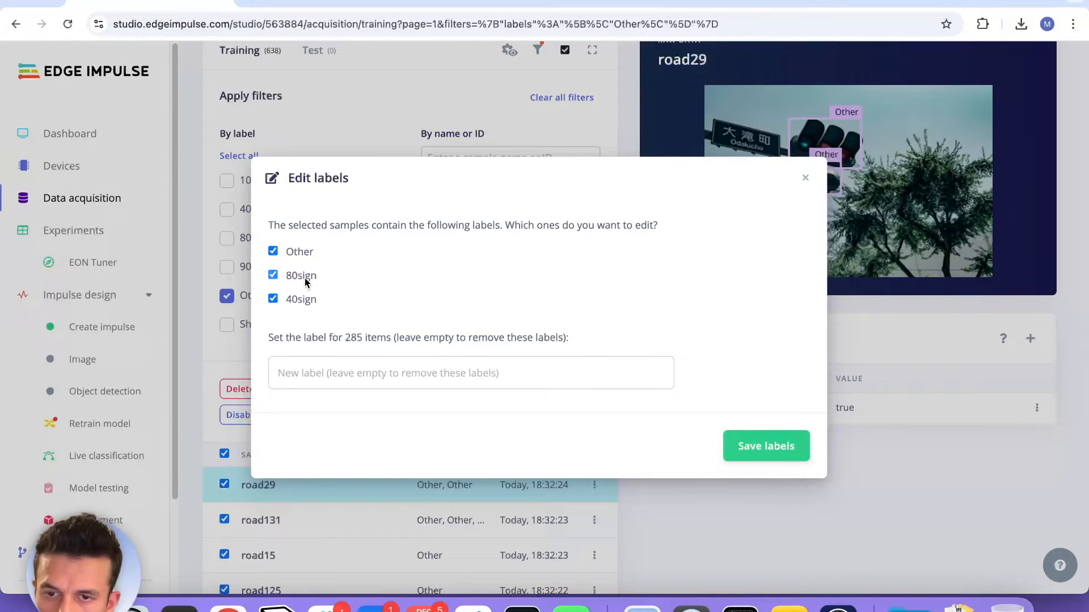
left_click(342, 376)
type("background")
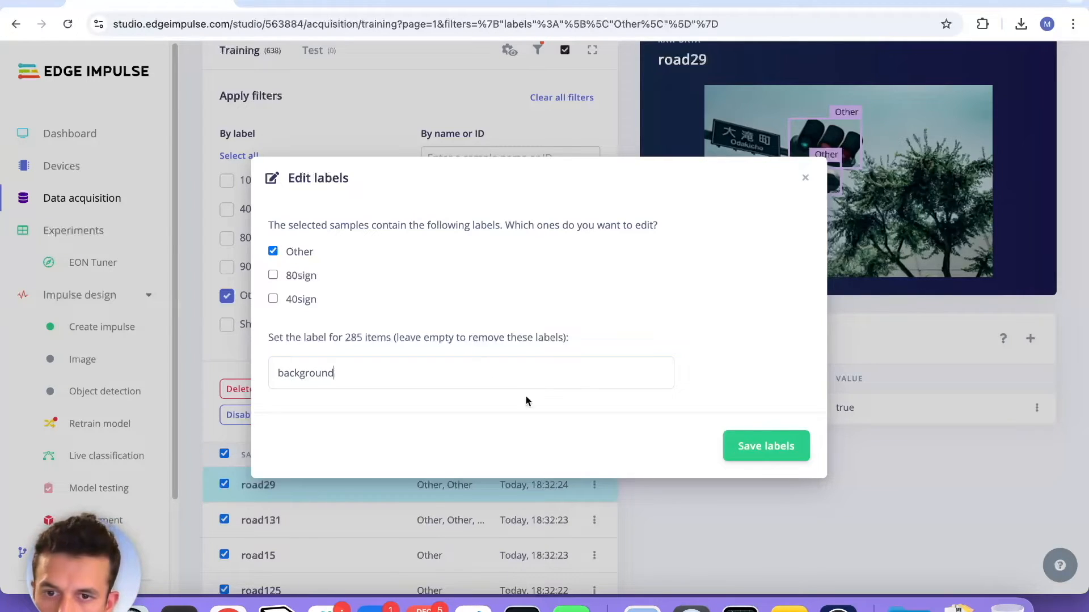
left_click(757, 447)
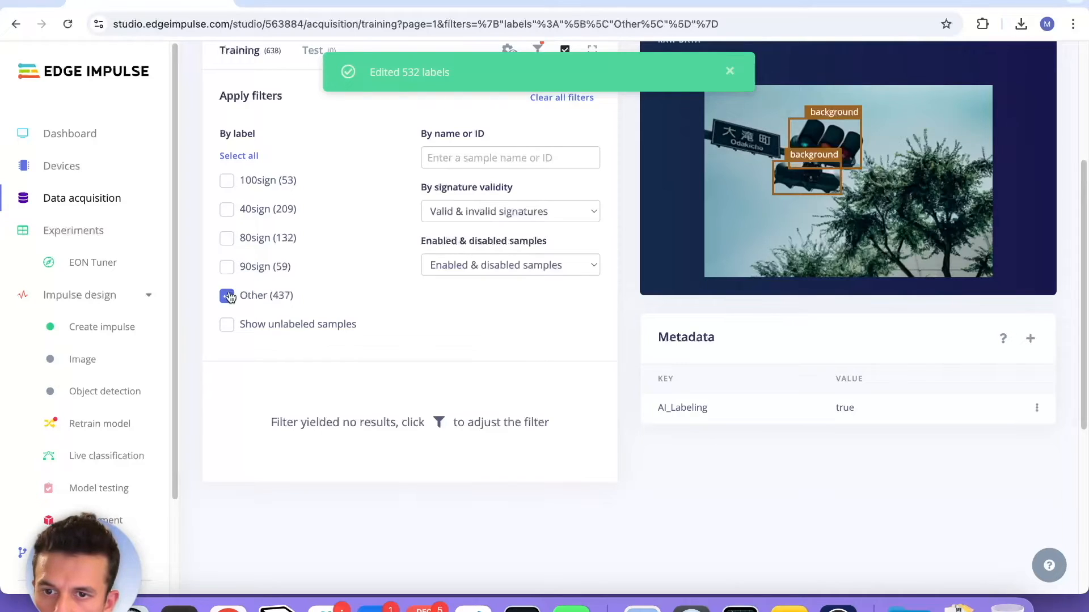
left_click(228, 295)
Switch the project's labeling method from bounding boxes to a single label per data item
scroll(297, 352, "up", 5)
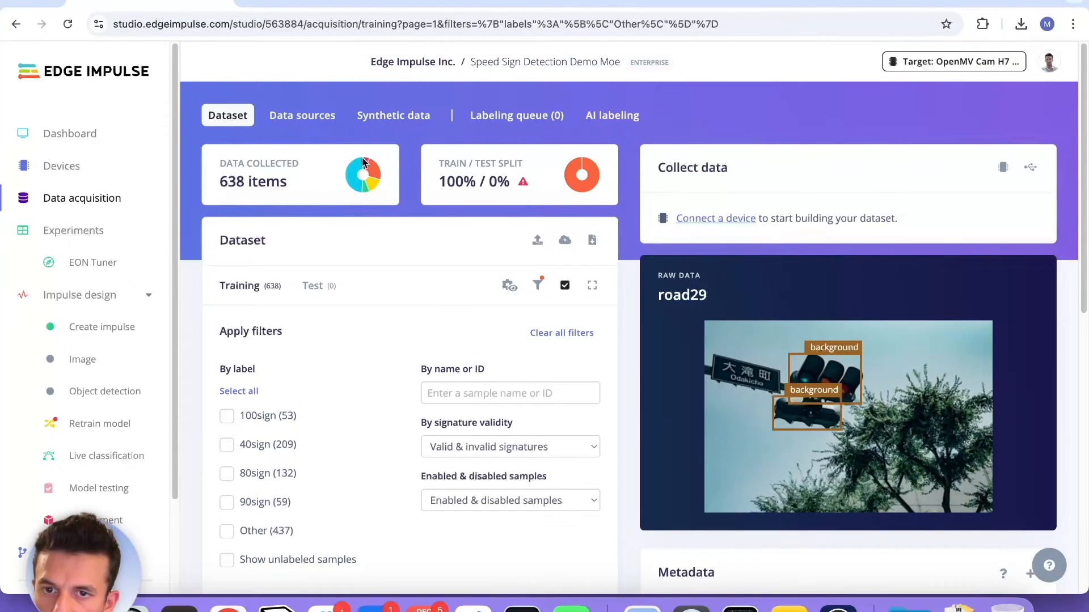
scroll(354, 295, "down", 4)
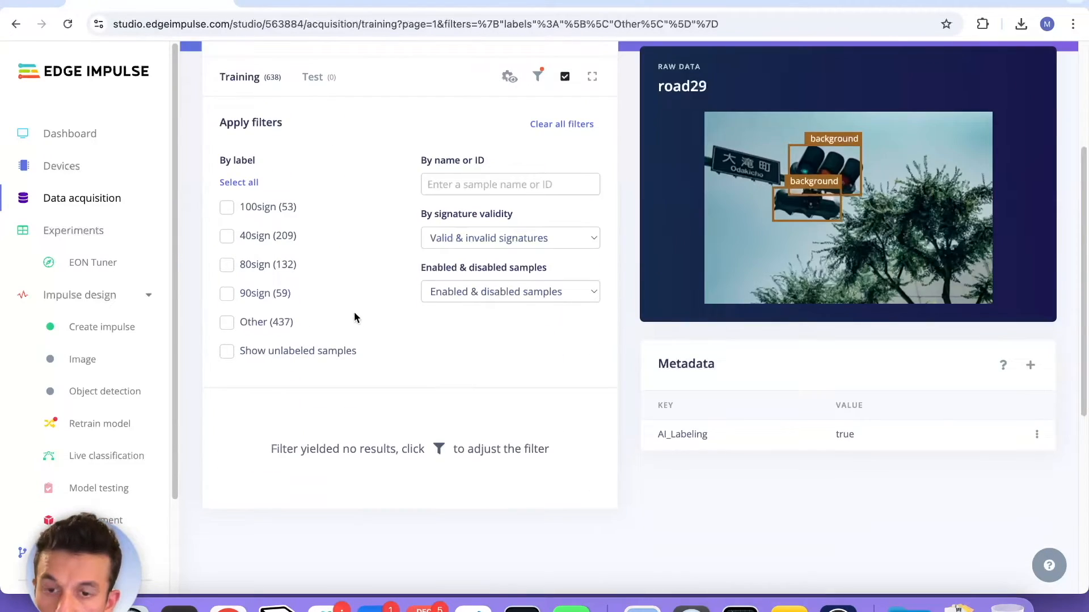
scroll(356, 310, "up", 3)
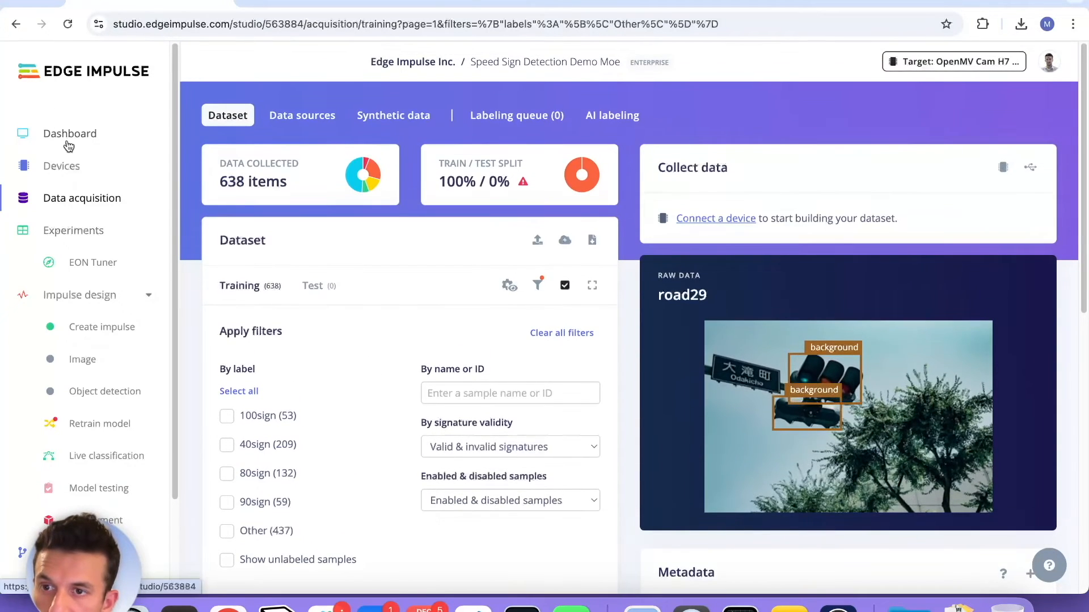
left_click(66, 135)
scroll(875, 369, "down", 8)
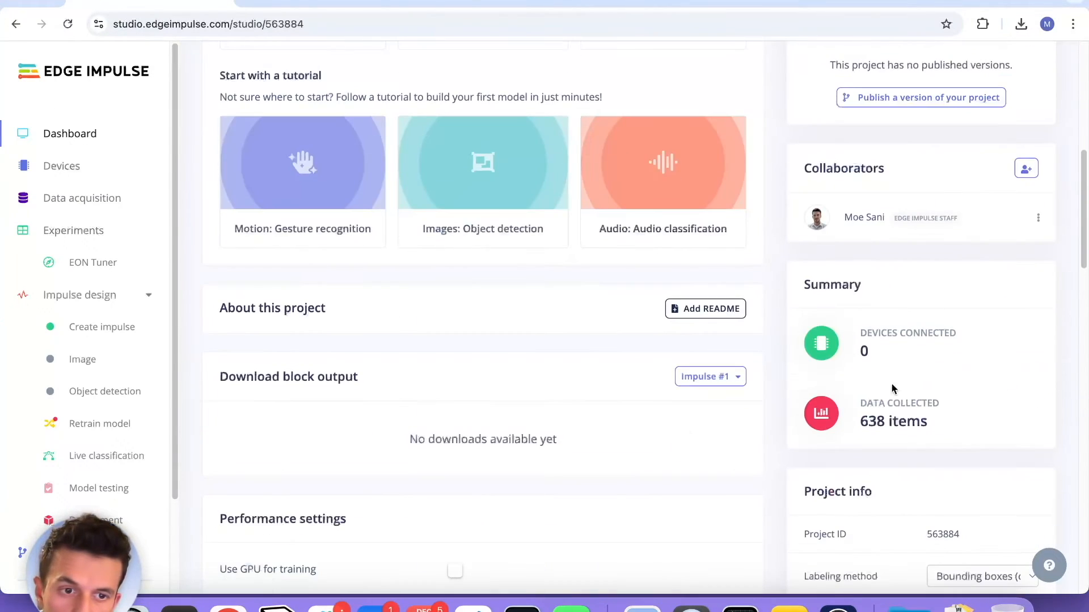
scroll(876, 371, "down", 3)
left_click(971, 448)
key("Escape")
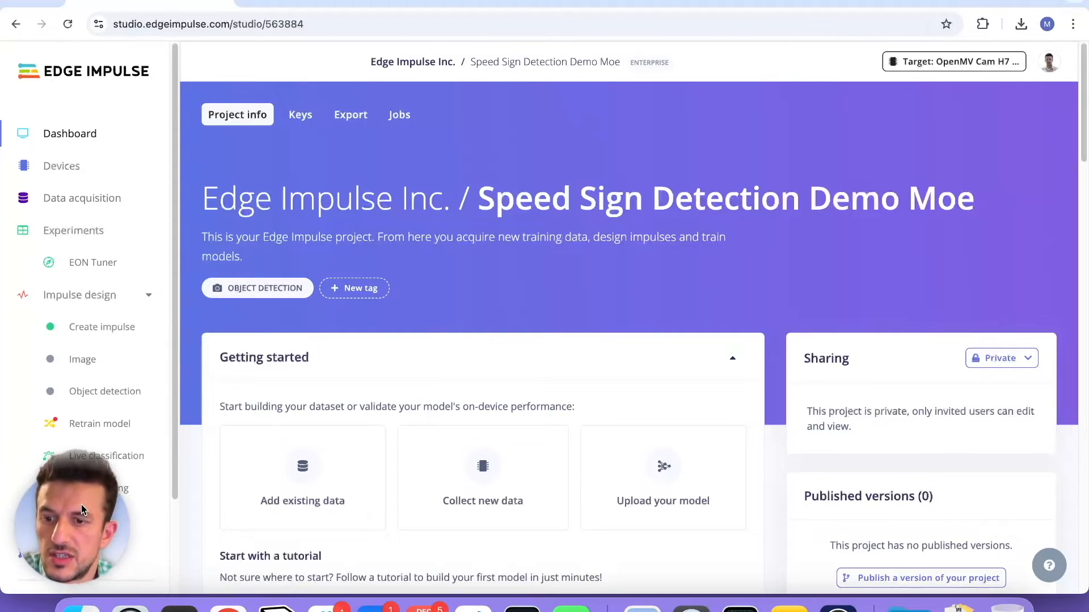
Return to the training dataset and view samples road284 and road290 with their labels
left_click(63, 198)
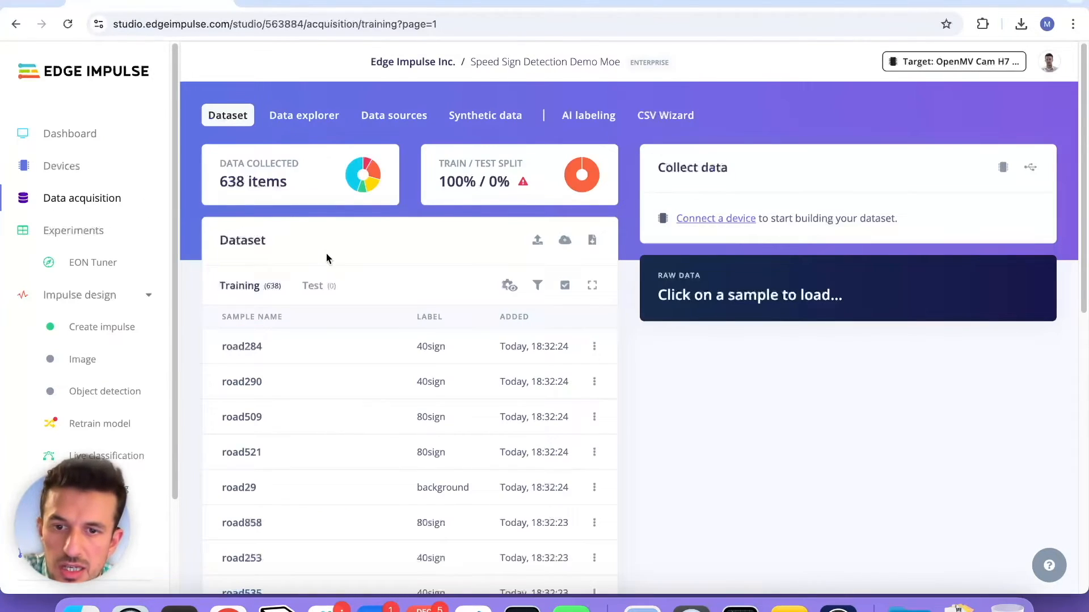
scroll(346, 253, "down", 2)
left_click(367, 234)
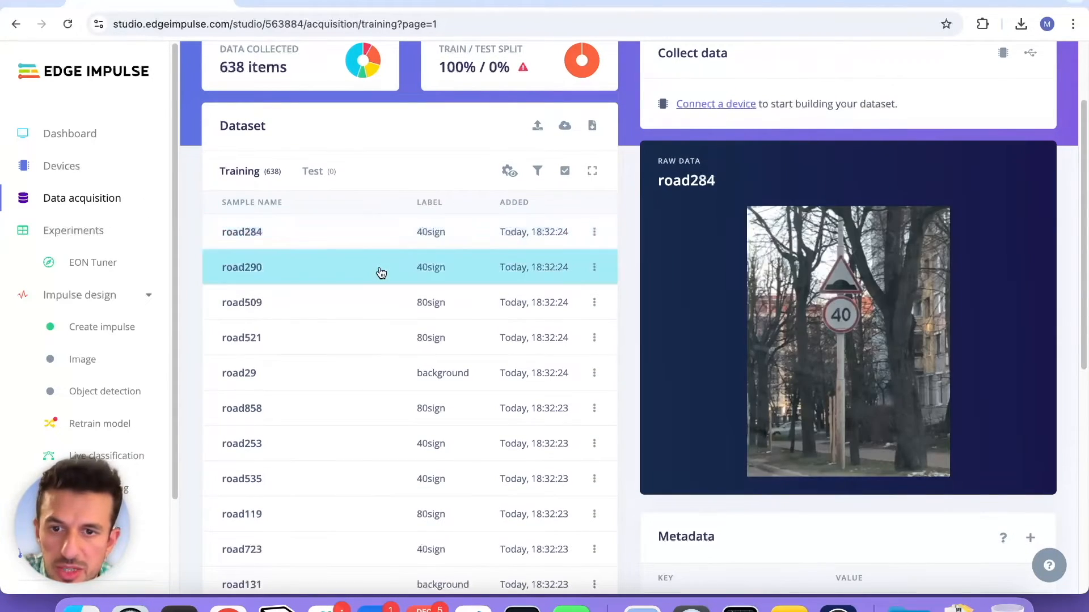
left_click(381, 272)
Filter the training samples by the background label and switch the dataset to grid view
scroll(392, 283, "up", 2)
left_click(359, 130)
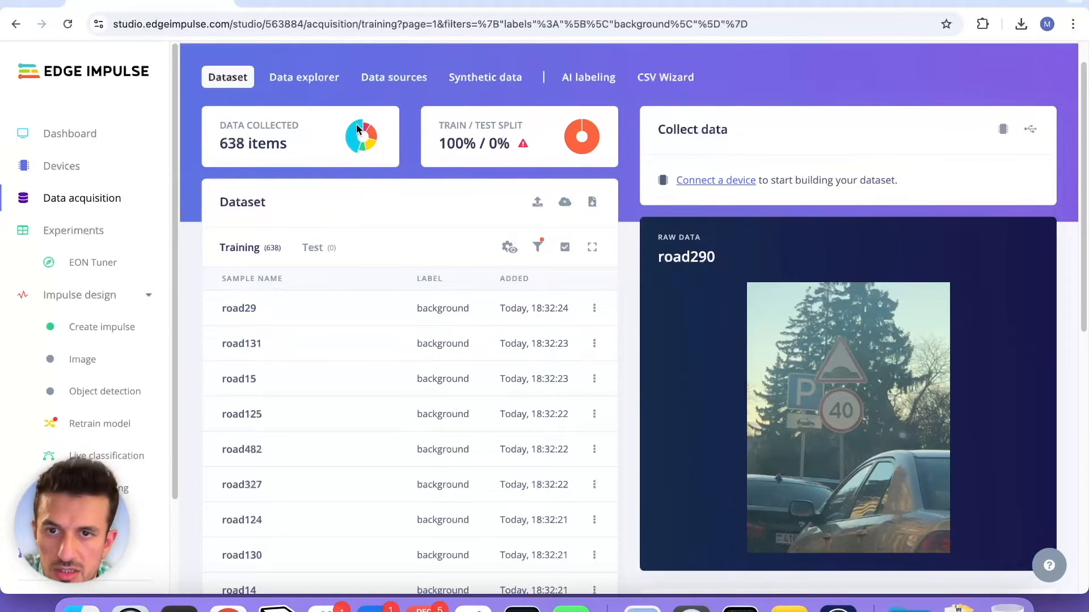
left_click(510, 248)
left_click(486, 284)
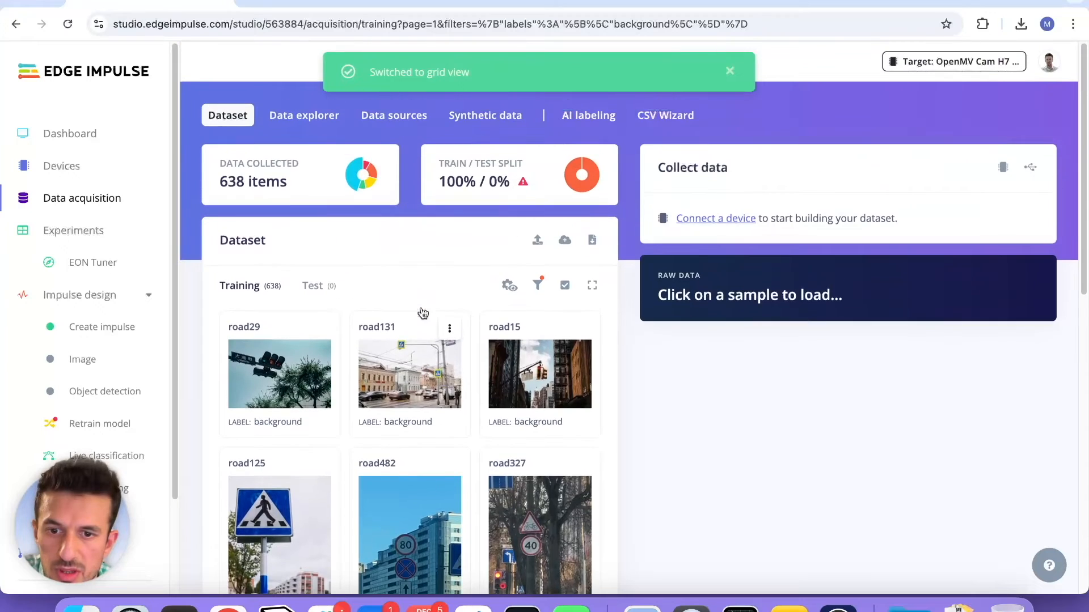
Examine the background samples road482 and road327, and open the available actions for road482
scroll(381, 305, "down", 5)
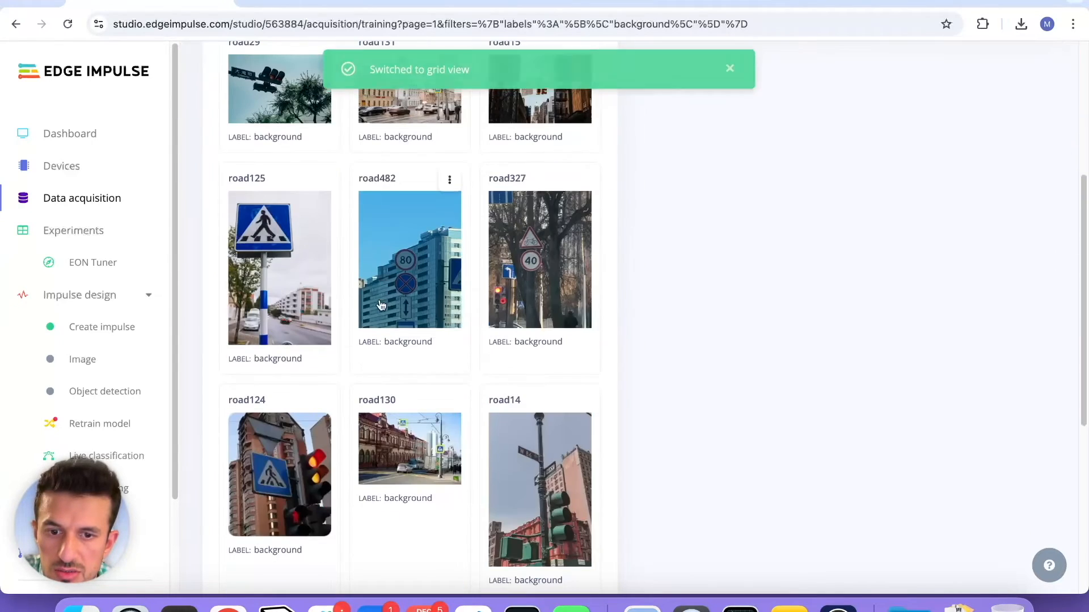
left_click(403, 296)
left_click(515, 292)
left_click(407, 293)
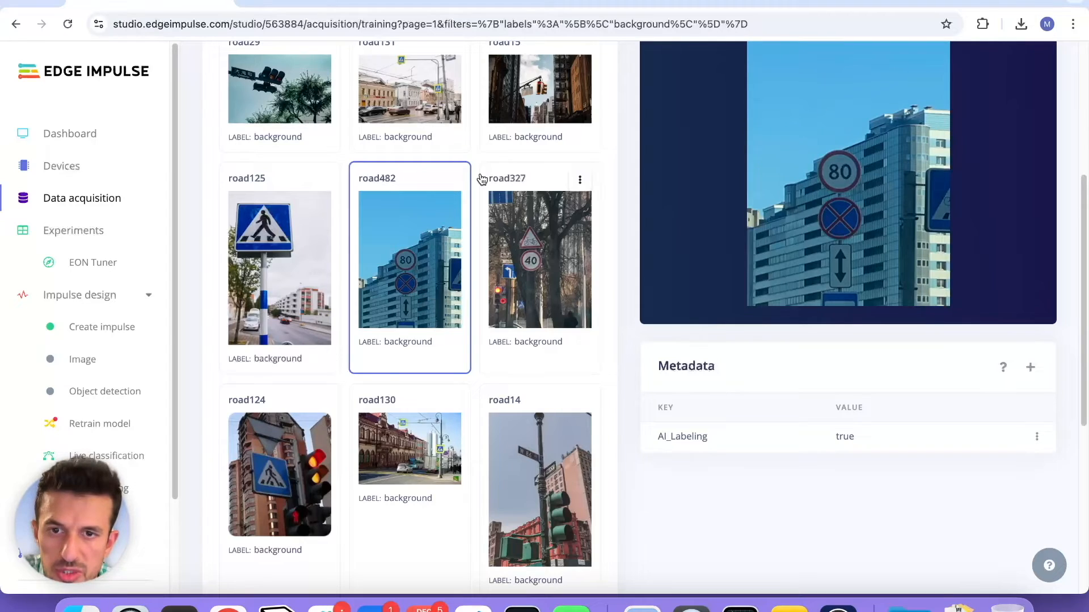
left_click(451, 180)
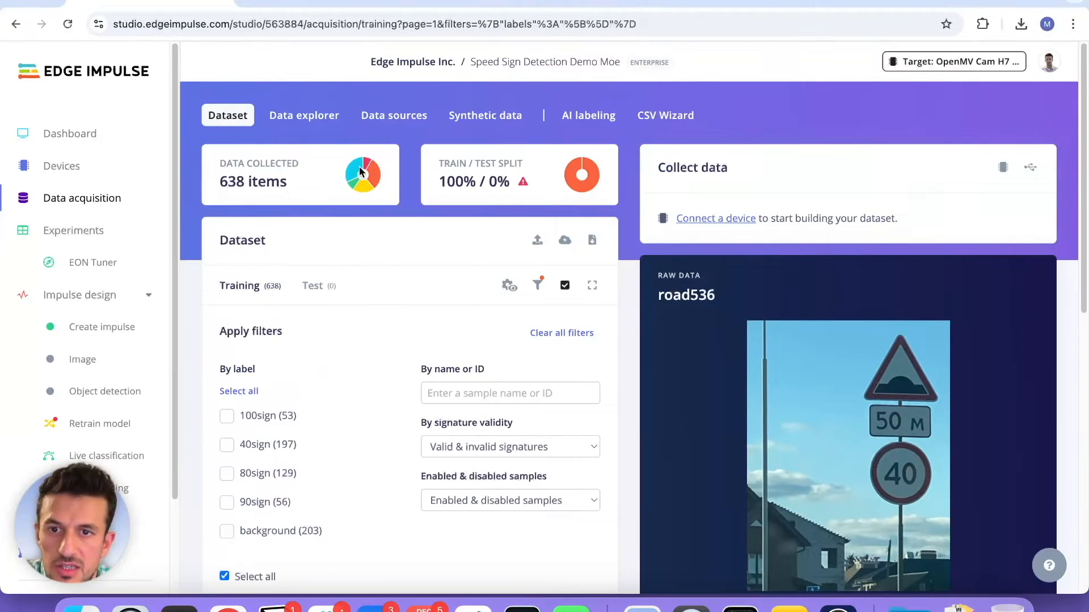
Review the label distribution of the collected data, filtering by background and 100sign before showing all labels again
mouse_move(354, 170)
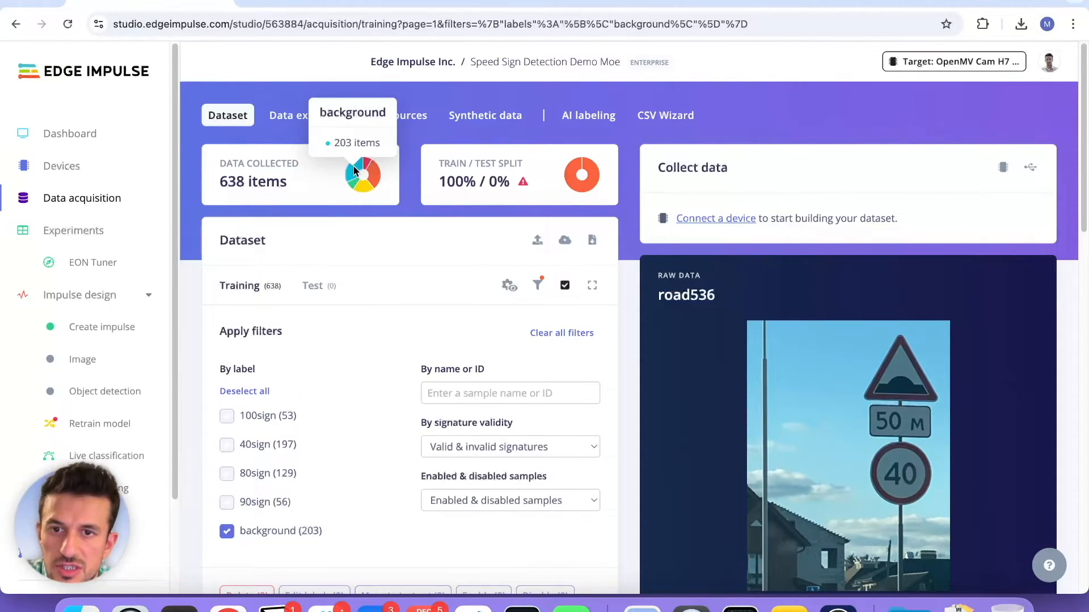
left_click(366, 165)
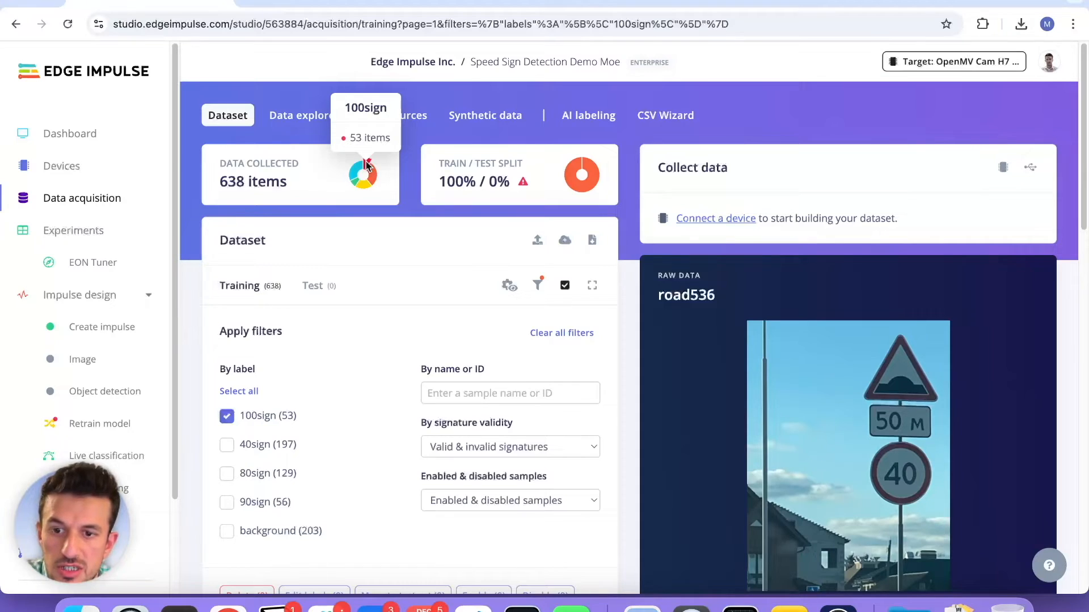
left_click(366, 165)
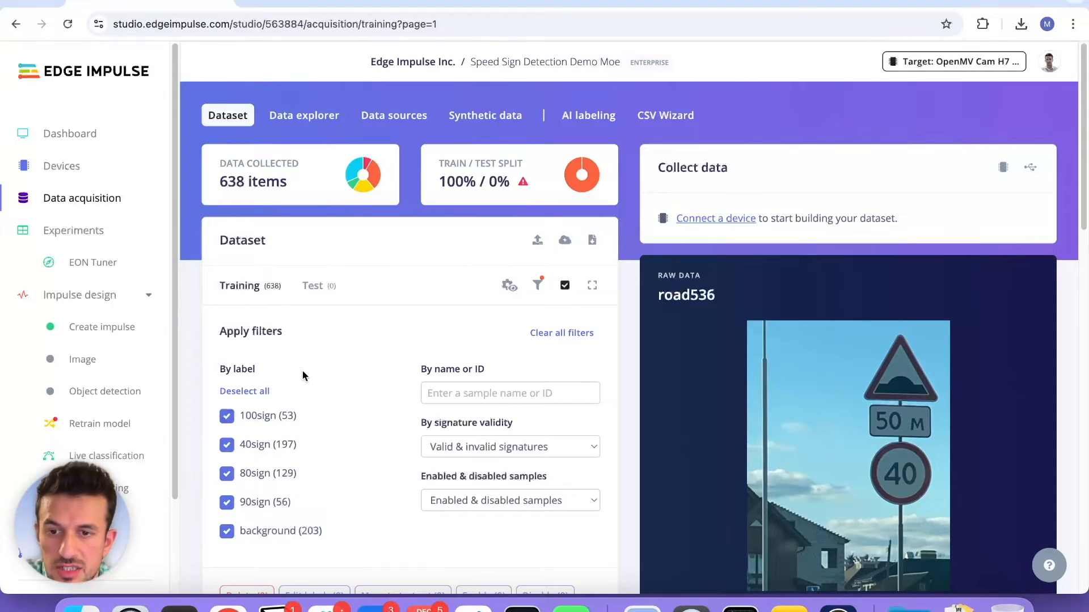
scroll(302, 374, "down", 5)
scroll(360, 359, "up", 5)
Replace the impulse's Object Detection learning block with Transfer Learning (Images) and save the impulse
left_click(90, 327)
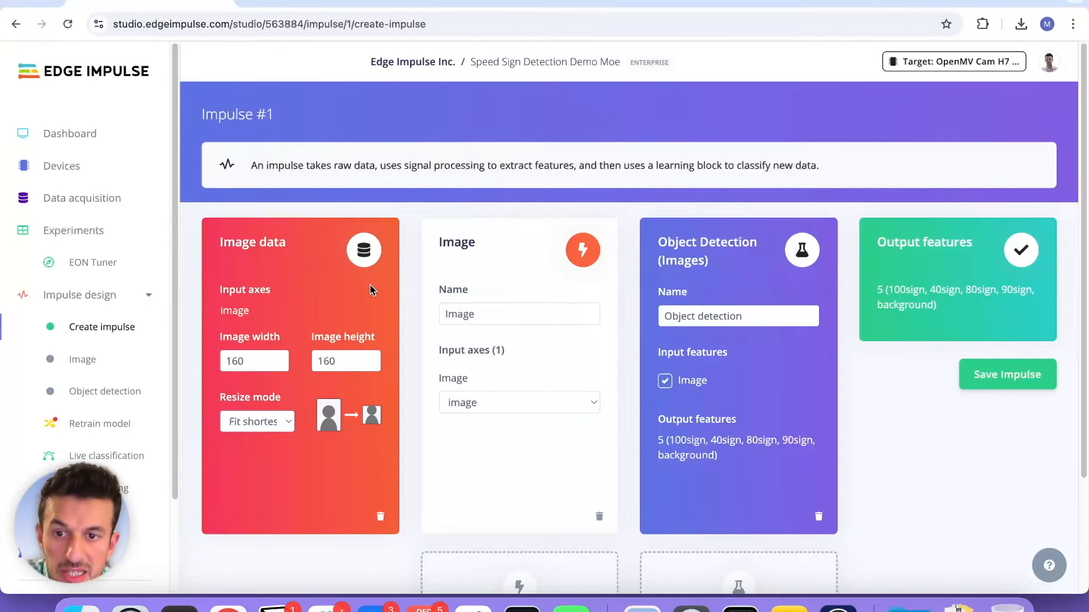
scroll(369, 301, "down", 2)
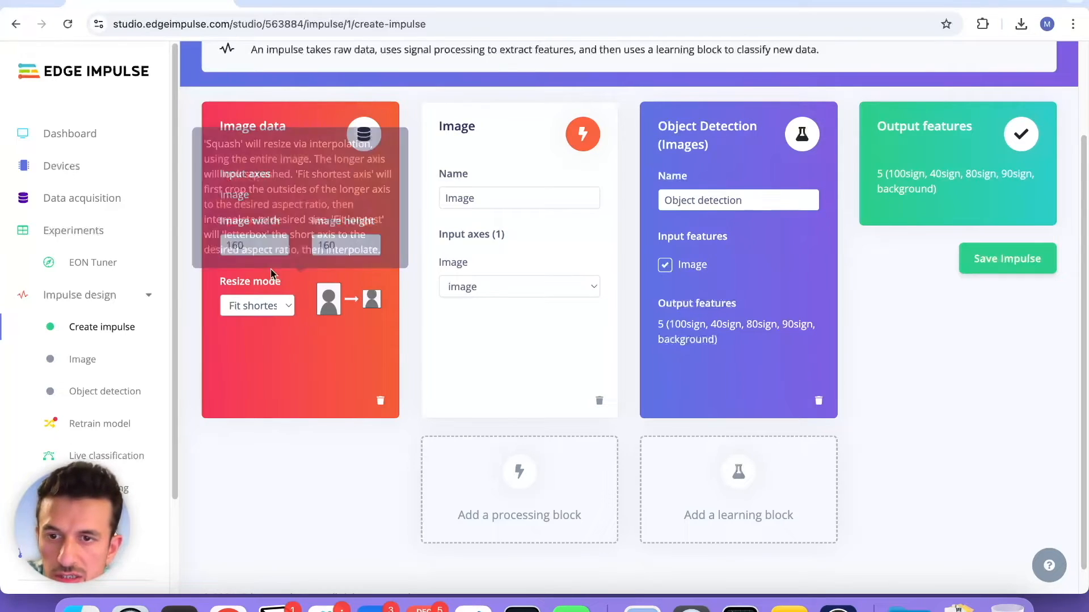
mouse_move(316, 299)
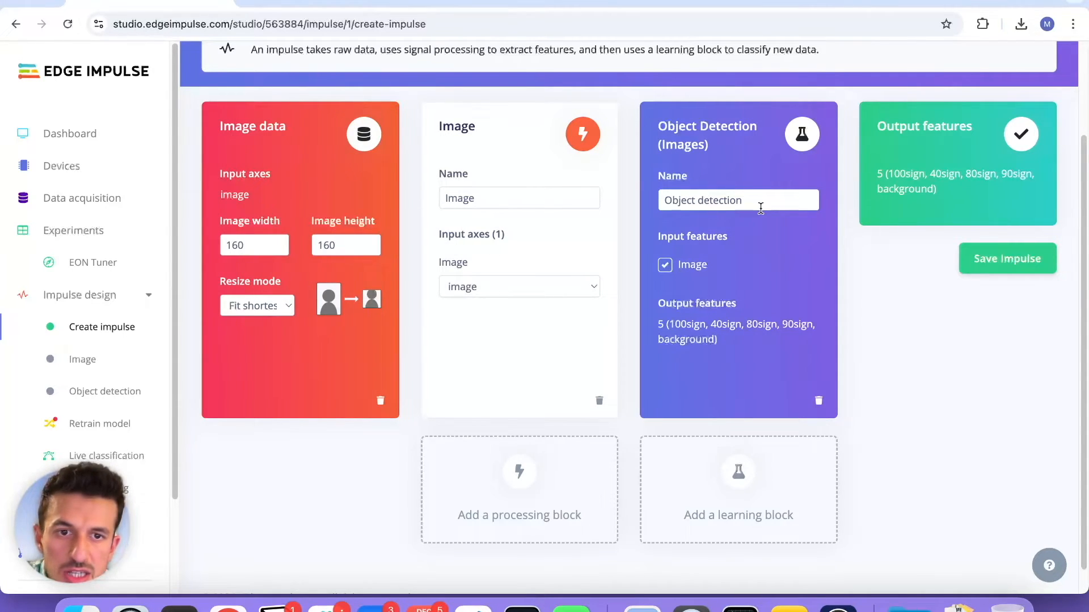
left_click(818, 400)
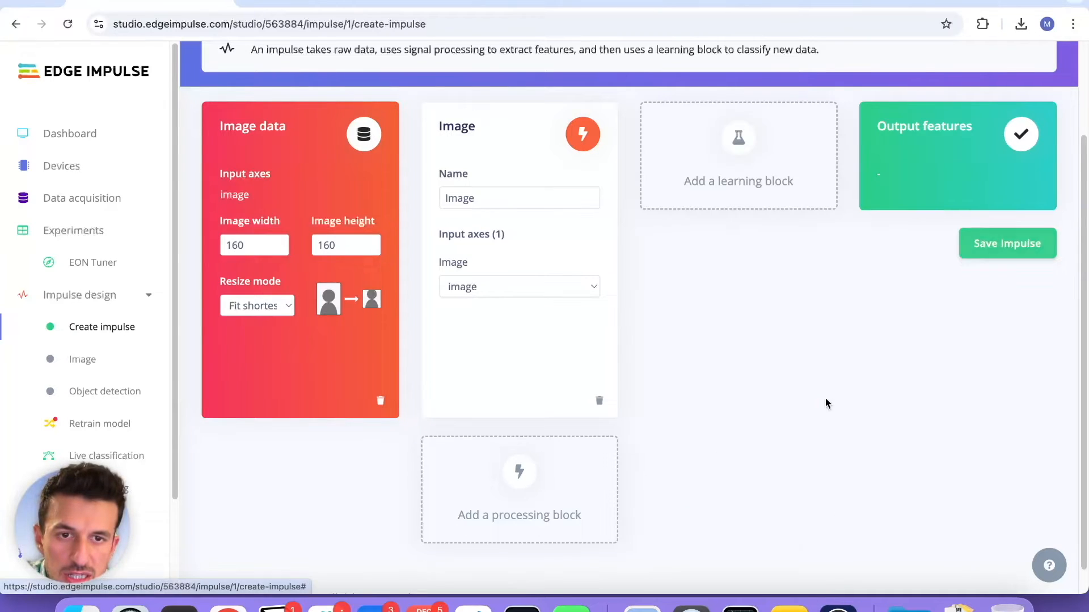
left_click(748, 160)
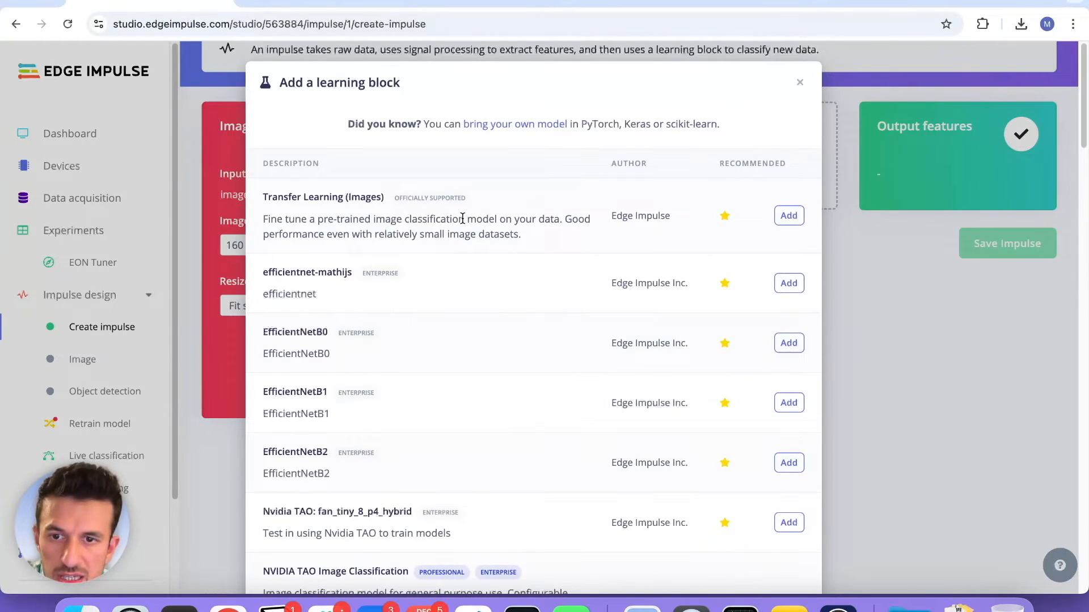
left_click(789, 216)
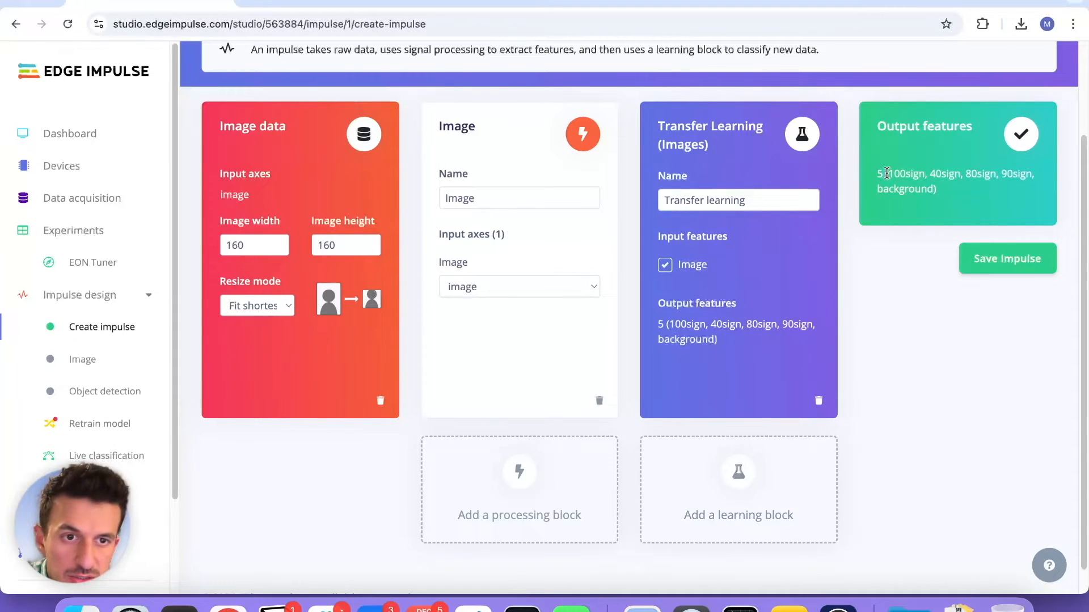
left_click(942, 190)
left_click(999, 262)
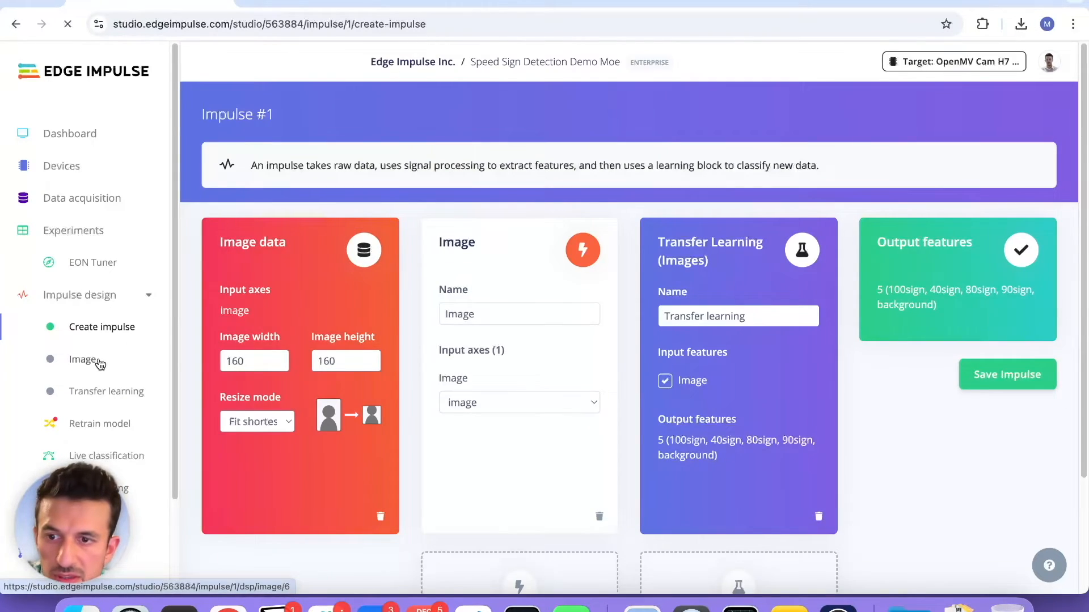
Save the Image block's parameters with Grayscale color depth and generate features for the training set
left_click(91, 359)
scroll(458, 199, "down", 2)
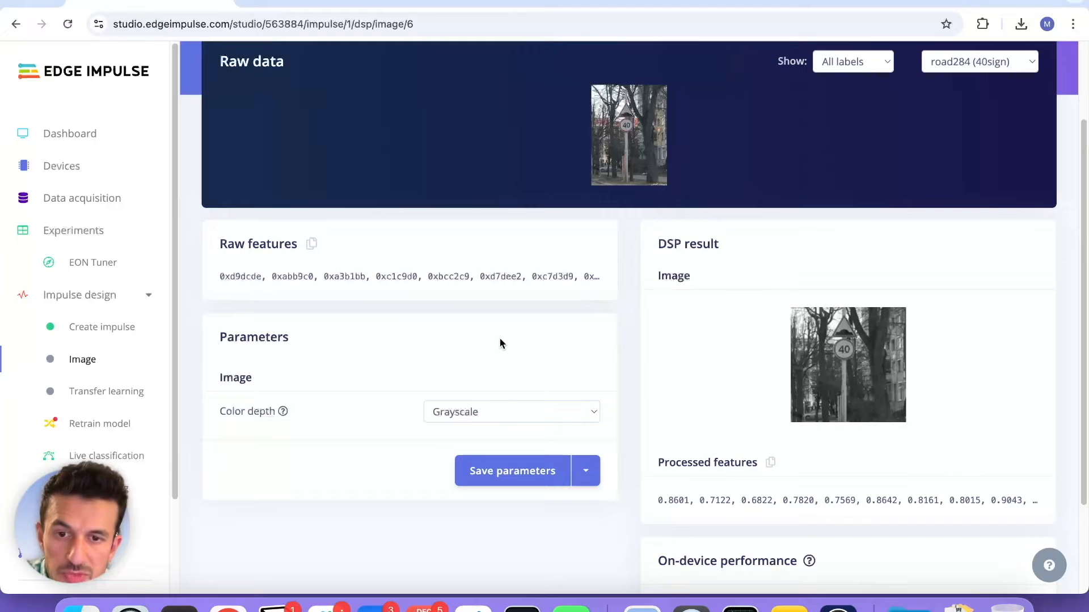
left_click(492, 413)
left_click(501, 413)
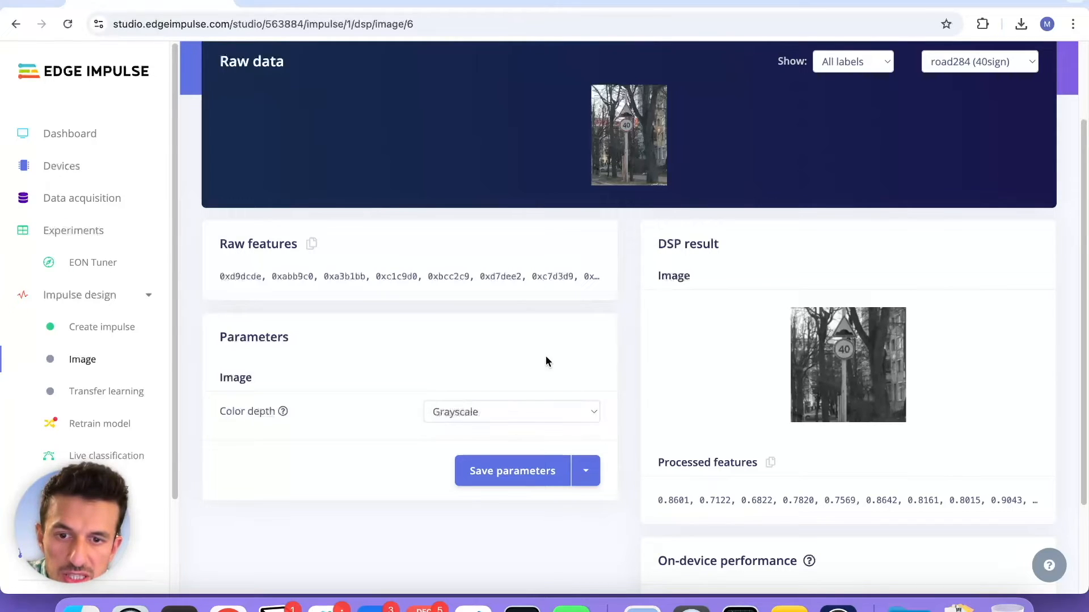
left_click(517, 471)
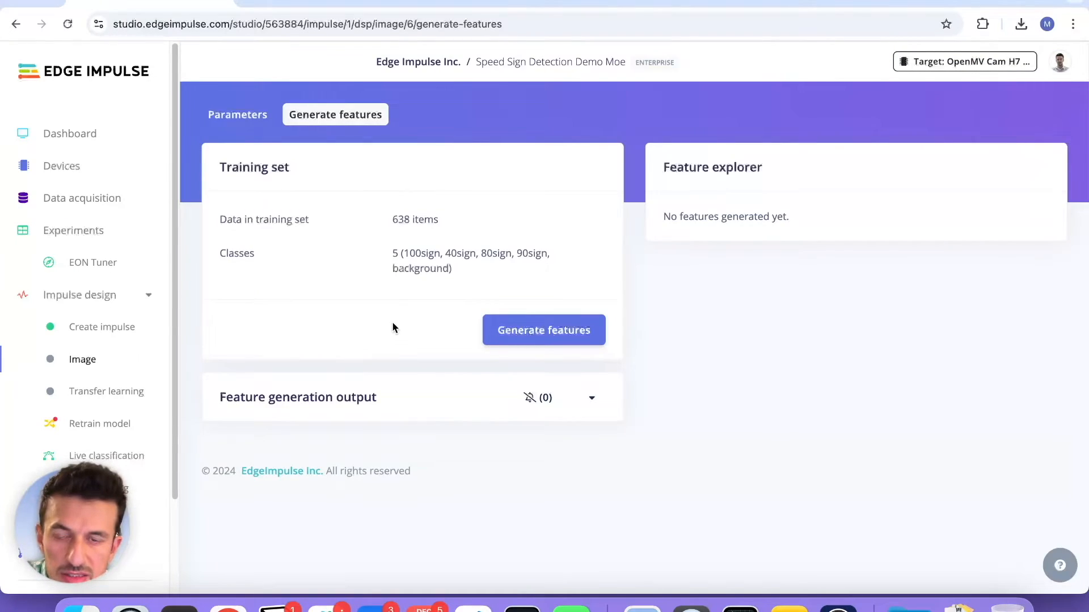
left_click(578, 331)
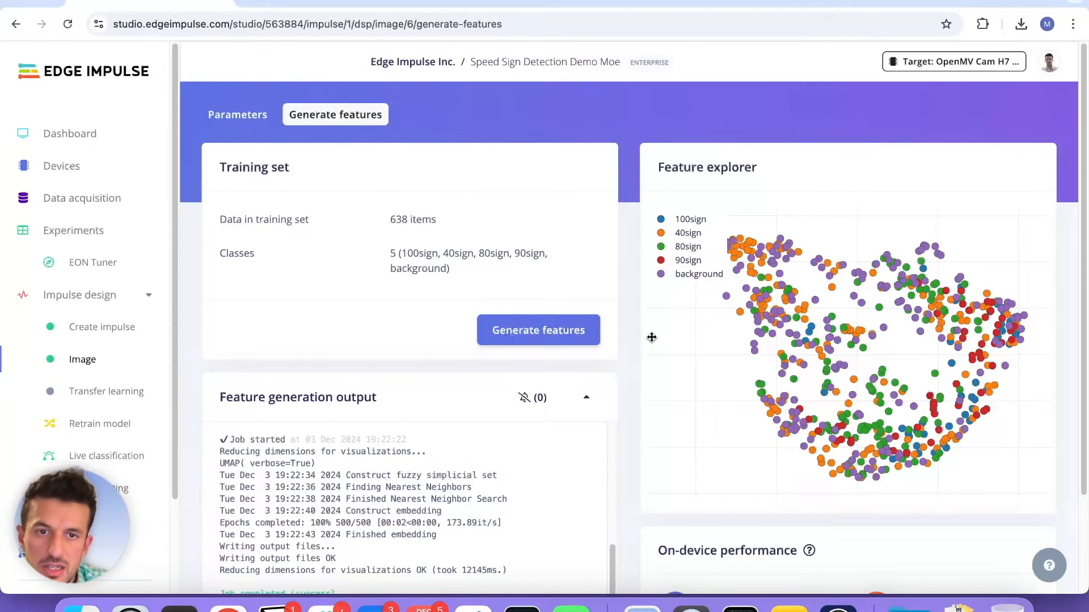
Examine how the five classes separate in the feature explorer and check the on-device performance
scroll(651, 338, "up", 2)
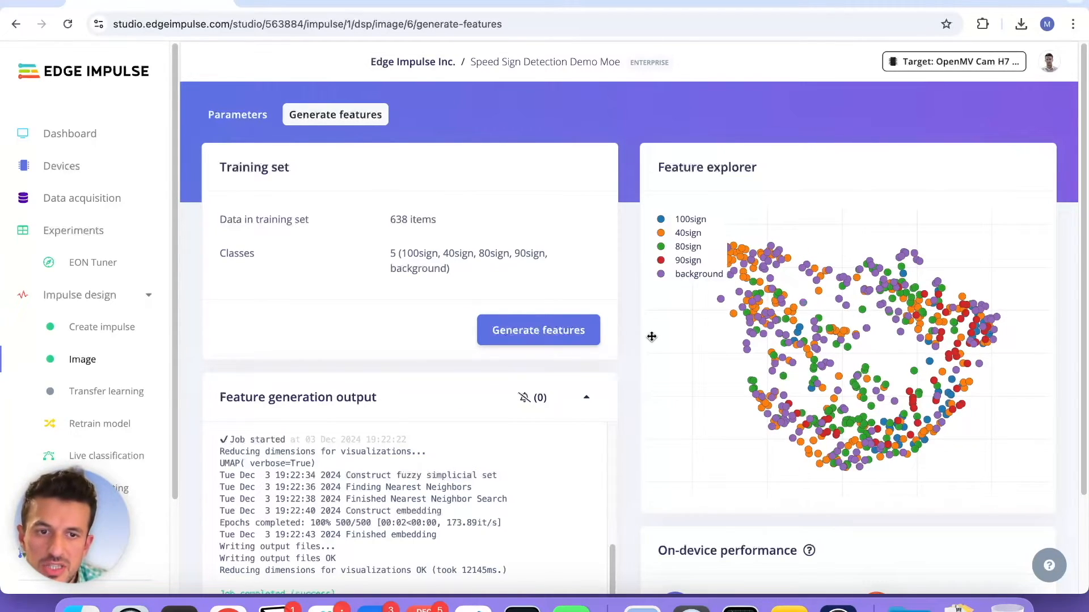
scroll(635, 338, "down", 4)
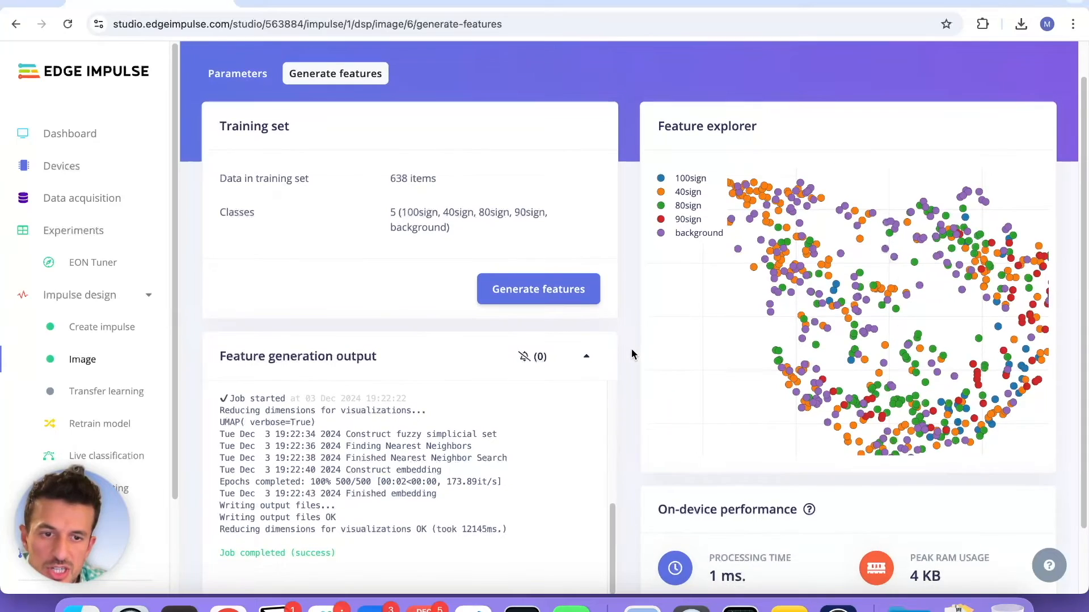
scroll(633, 347, "up", 4)
mouse_move(812, 319)
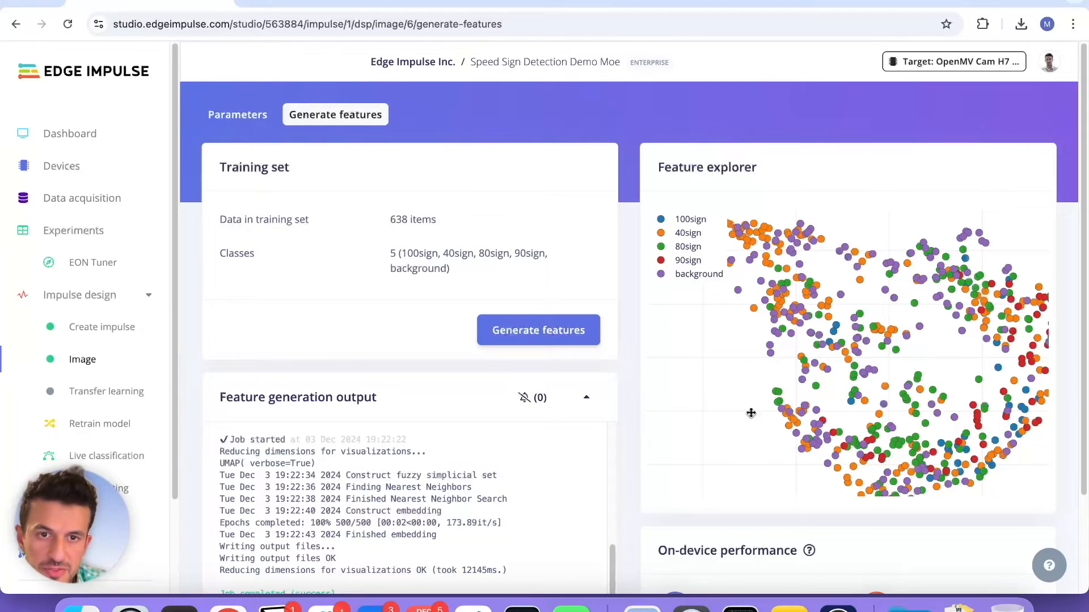
scroll(630, 344, "down", 3)
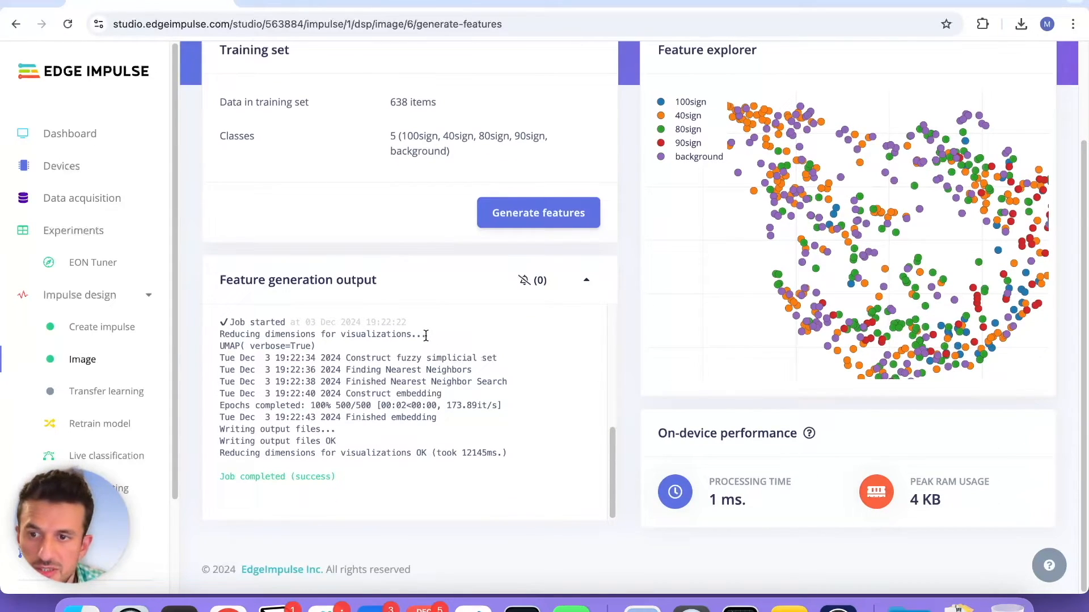
Enable data augmentation in the training settings of the Transfer learning block
scroll(424, 337, "up", 3)
scroll(666, 299, "up", 3)
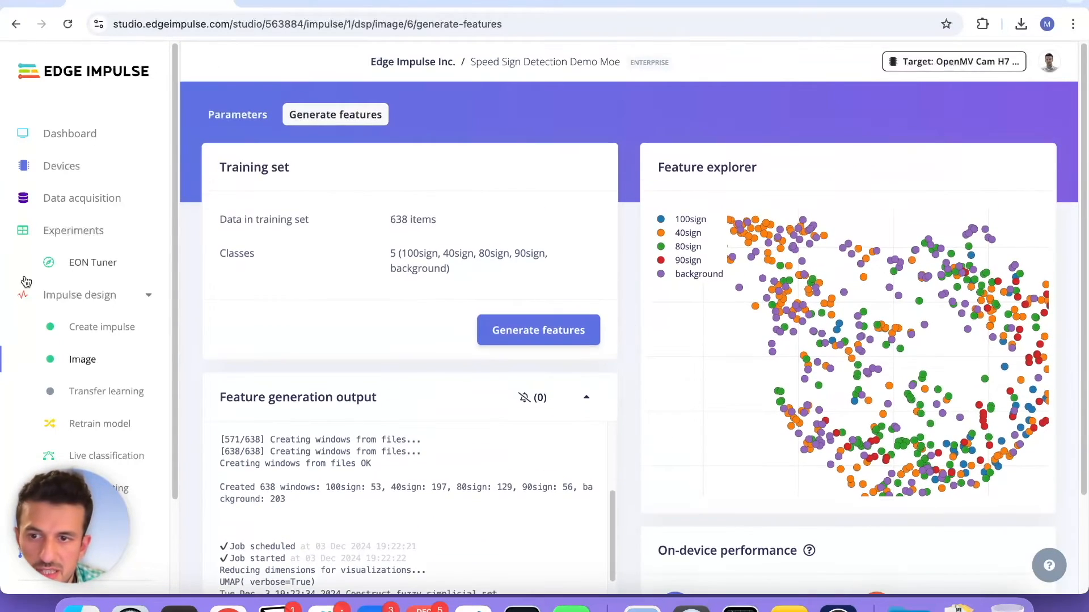
left_click(97, 397)
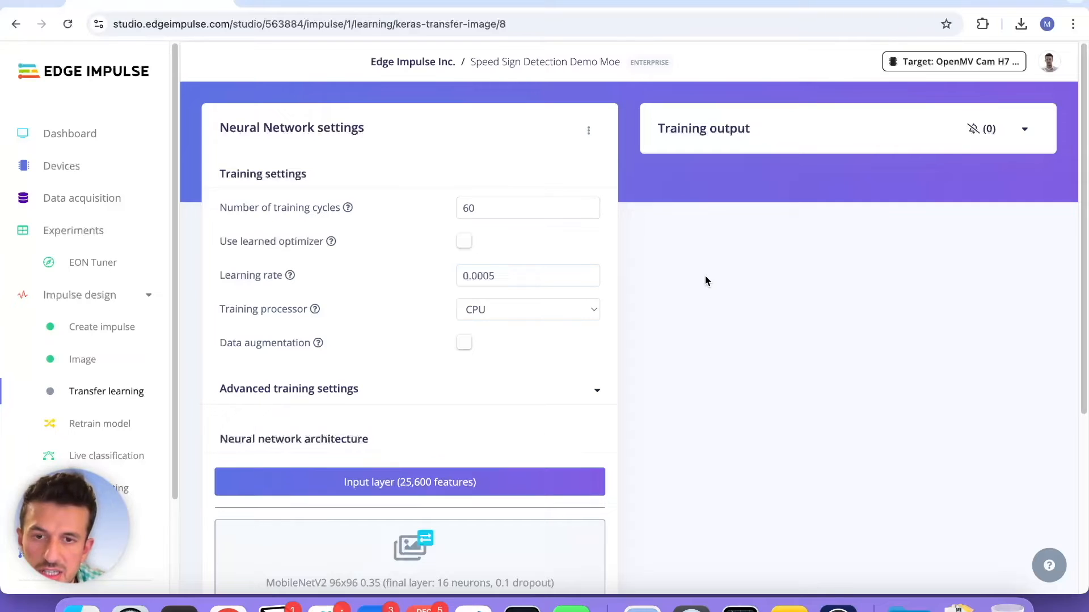
scroll(653, 293, "down", 1)
left_click(466, 296)
scroll(529, 299, "down", 2)
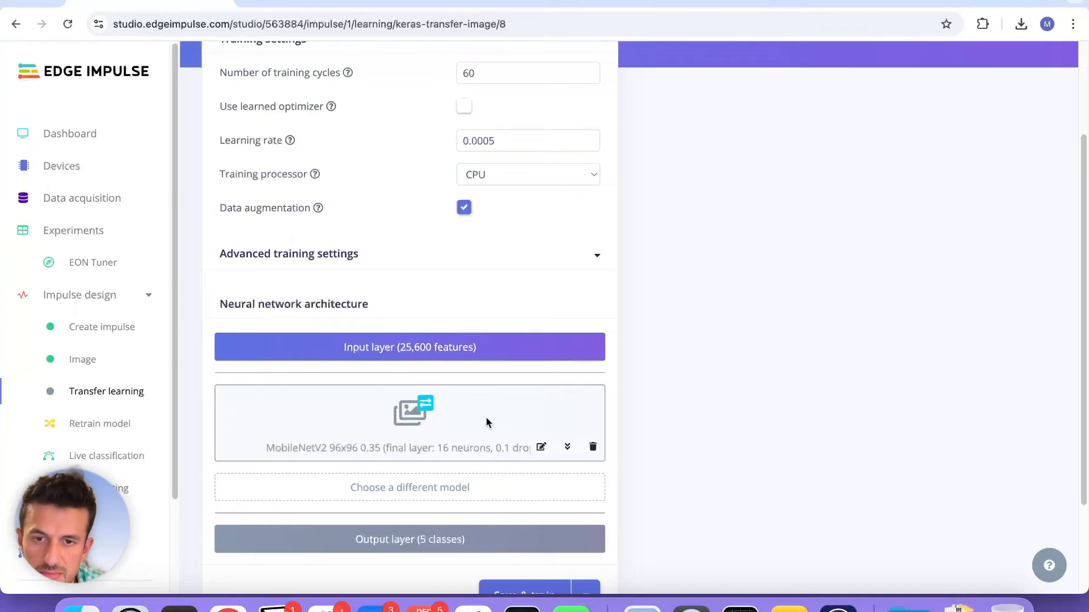
Look over the alternative pre-trained models, keep MobileNetV2 96x96 0.35, and save and train the model
left_click(487, 489)
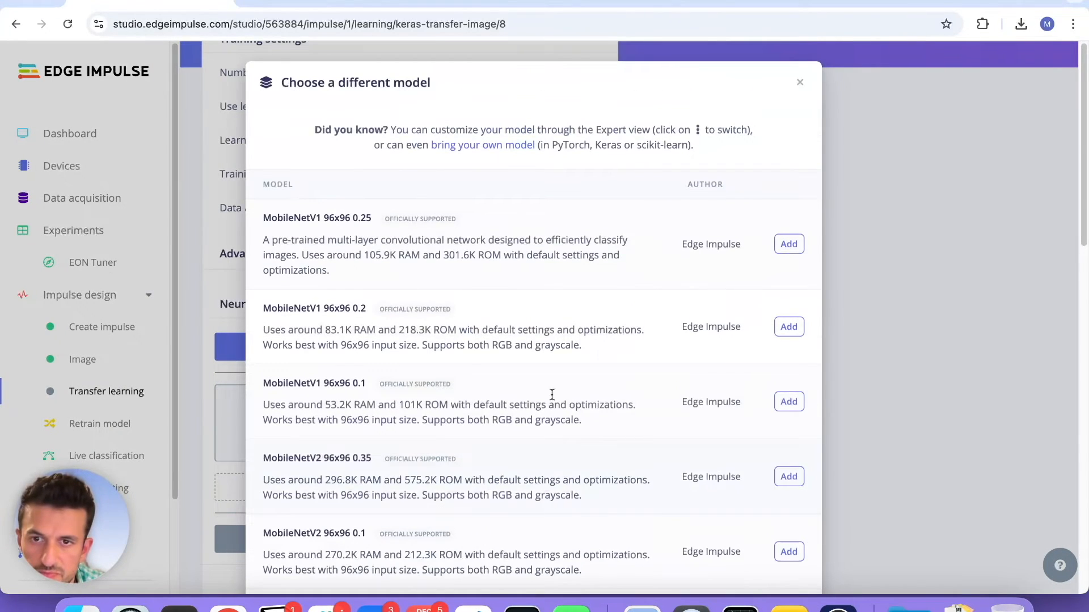
left_click(945, 339)
scroll(672, 325, "down", 2)
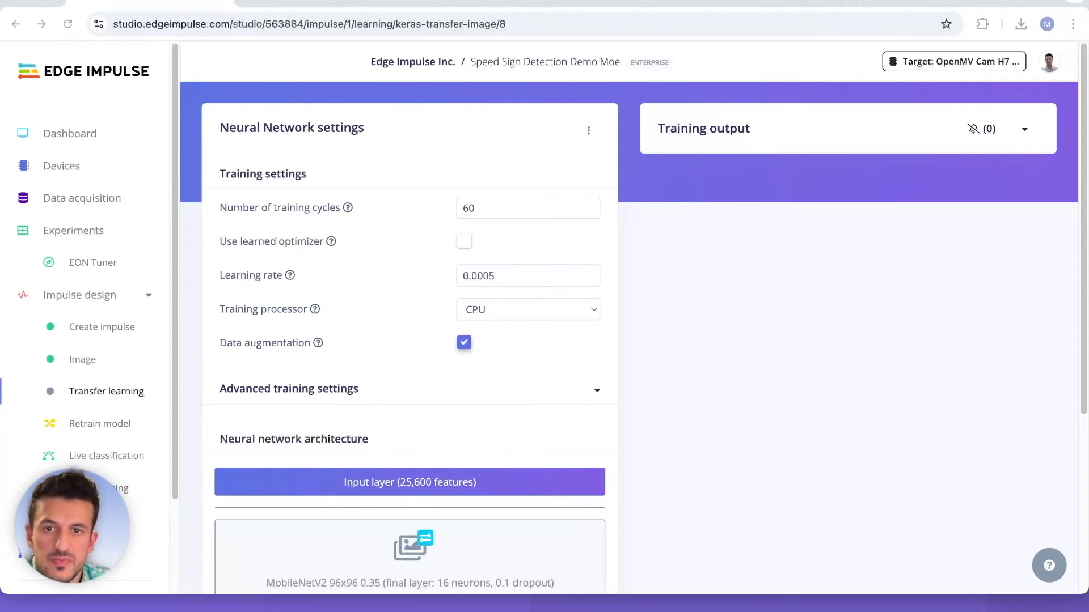
scroll(632, 307, "down", 5)
left_click(510, 474)
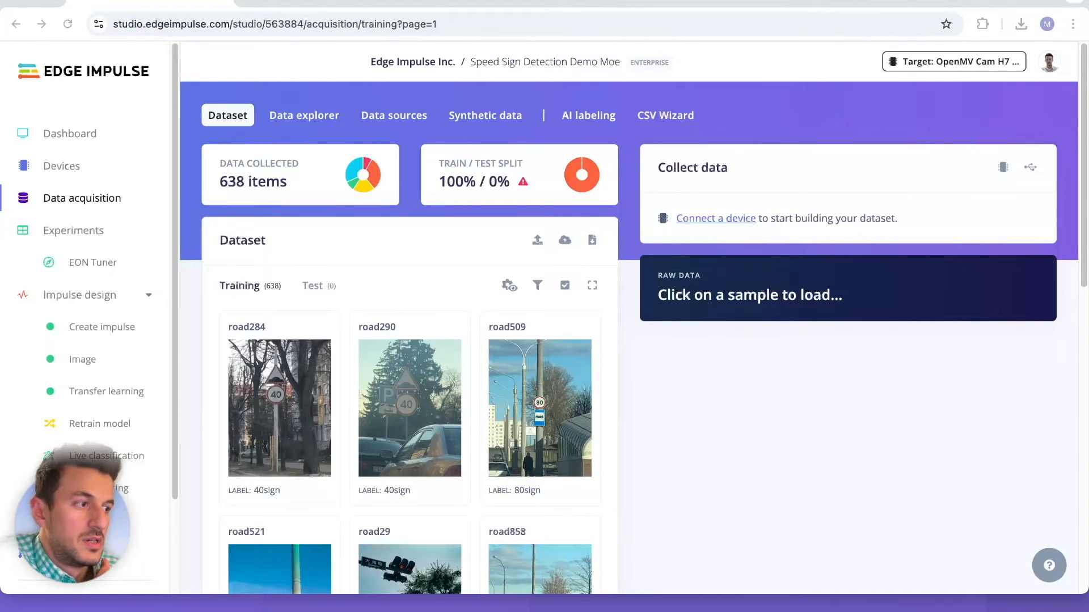
Perform the train / test split on the collected dataset, confirming it with the phrase "perform split"
left_click(524, 182)
scroll(562, 507, "down", 2)
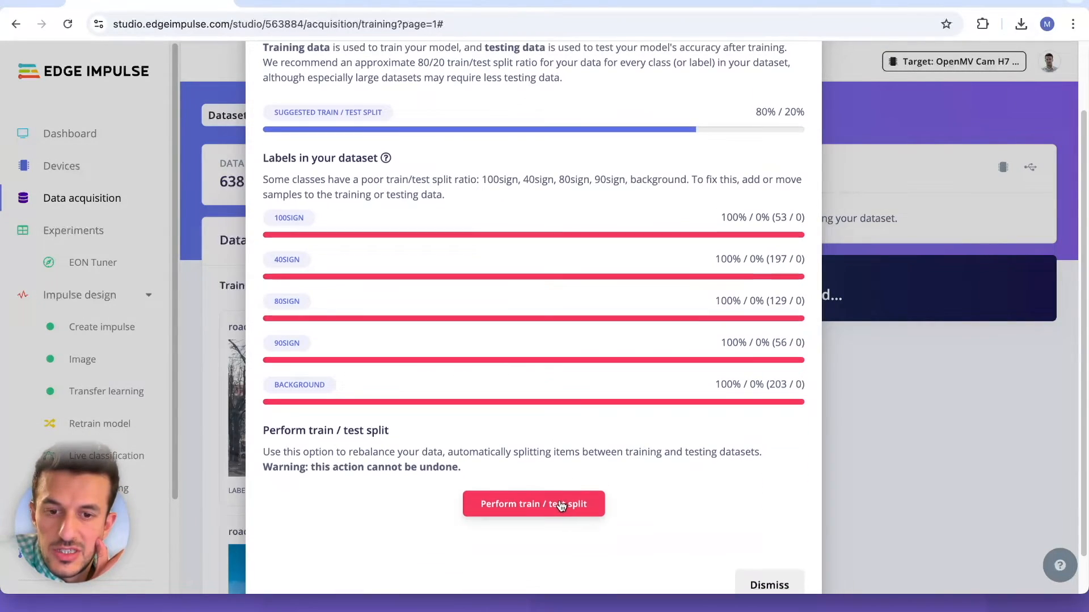
left_click(561, 507)
left_click(636, 413)
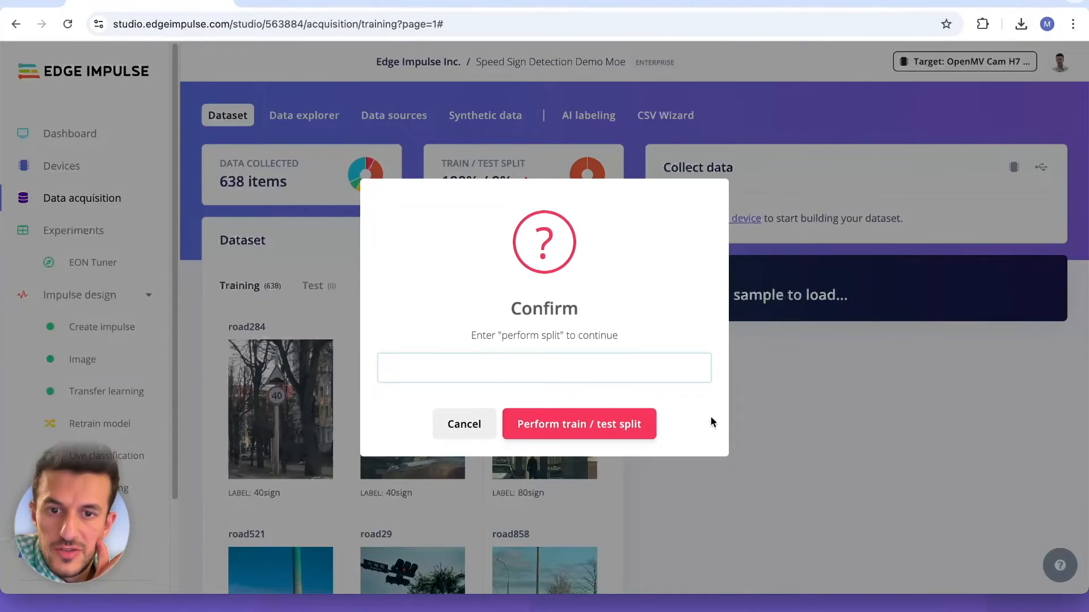
left_click_drag(501, 335, 552, 335)
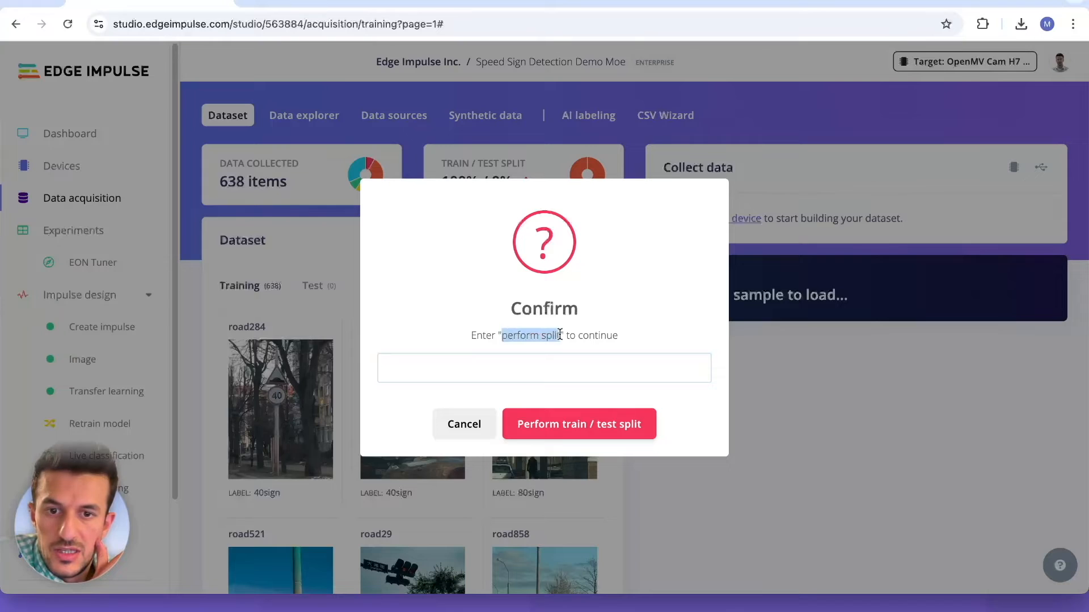
right_click(559, 335)
left_click(580, 361)
right_click(532, 367)
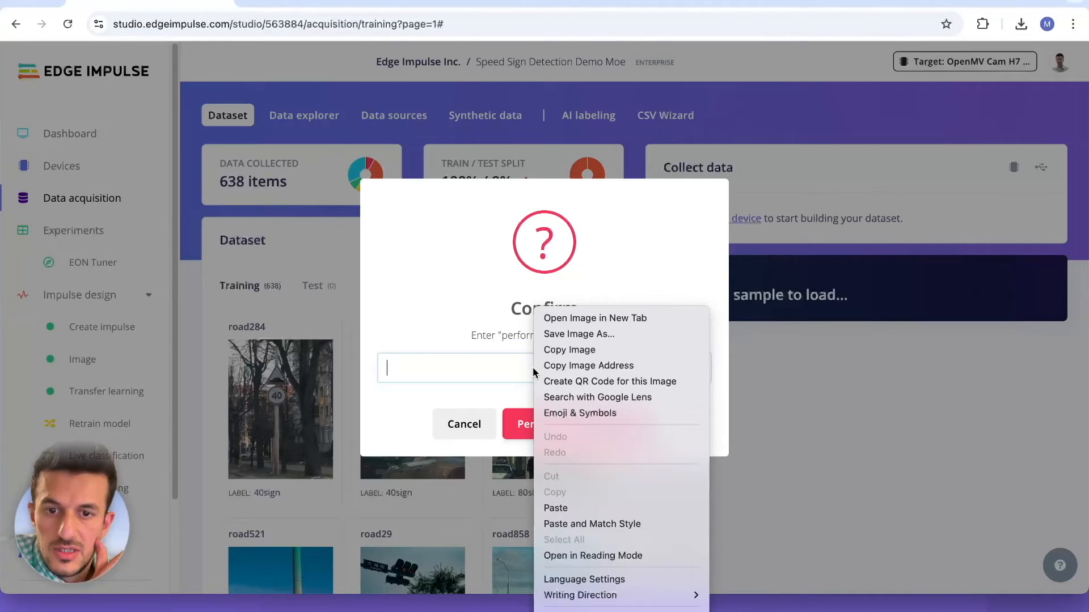
left_click(556, 508)
left_click(592, 429)
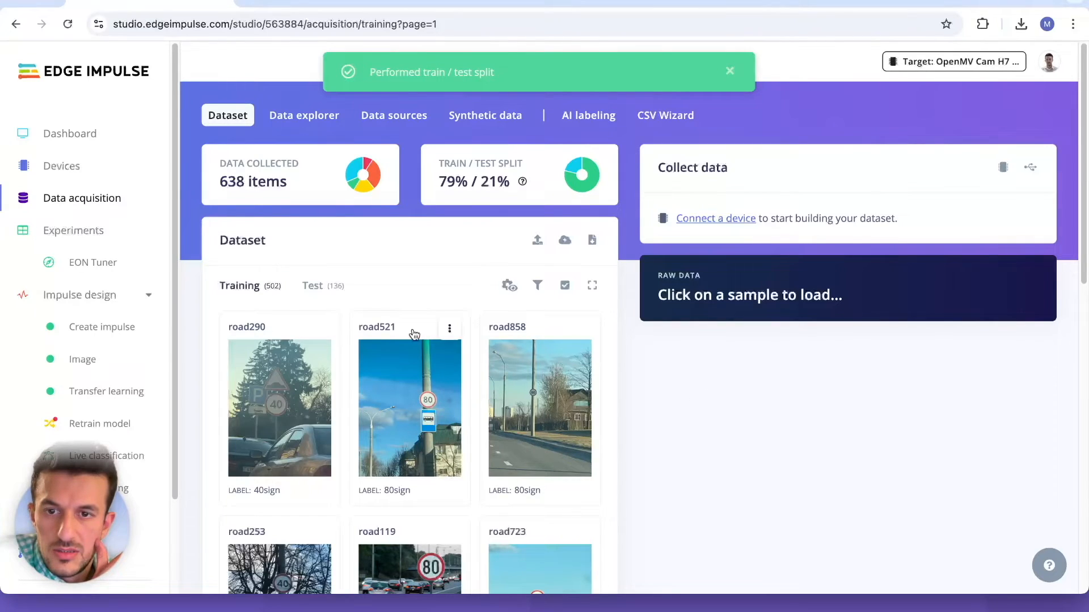
Save the impulse again with its current blocks and regenerate the Image features for the reduced training set
left_click(111, 327)
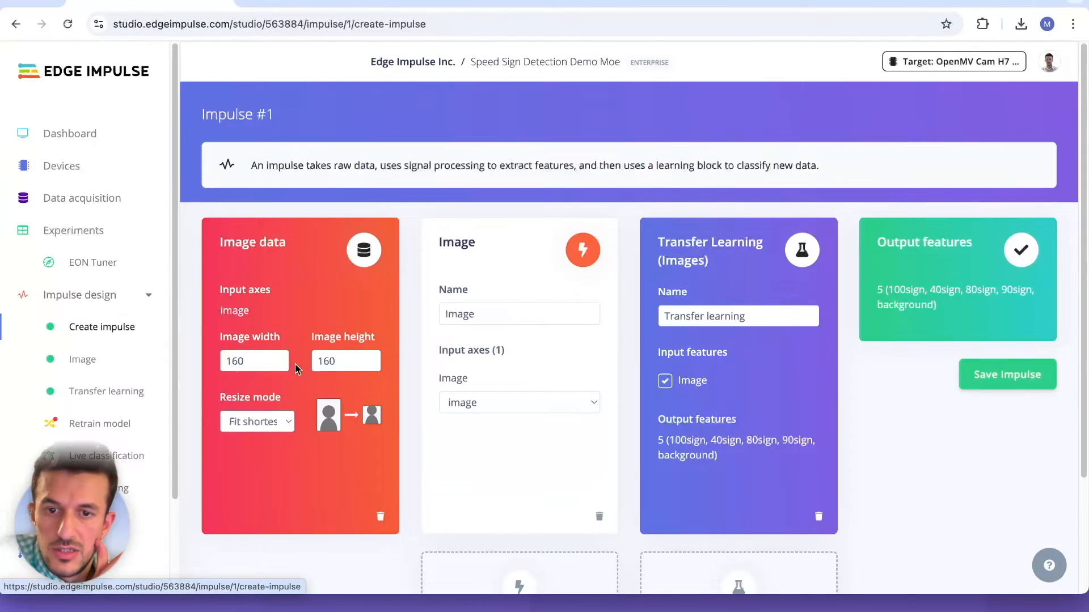
scroll(295, 366, "down", 3)
left_click(1009, 260)
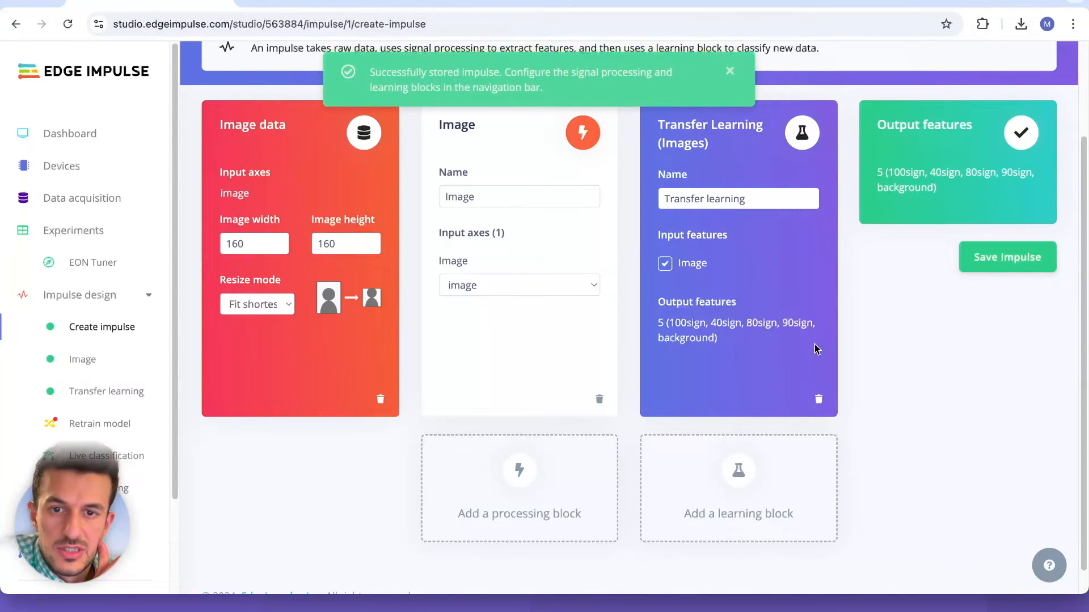
left_click(89, 362)
scroll(788, 324, "down", 3)
left_click(513, 448)
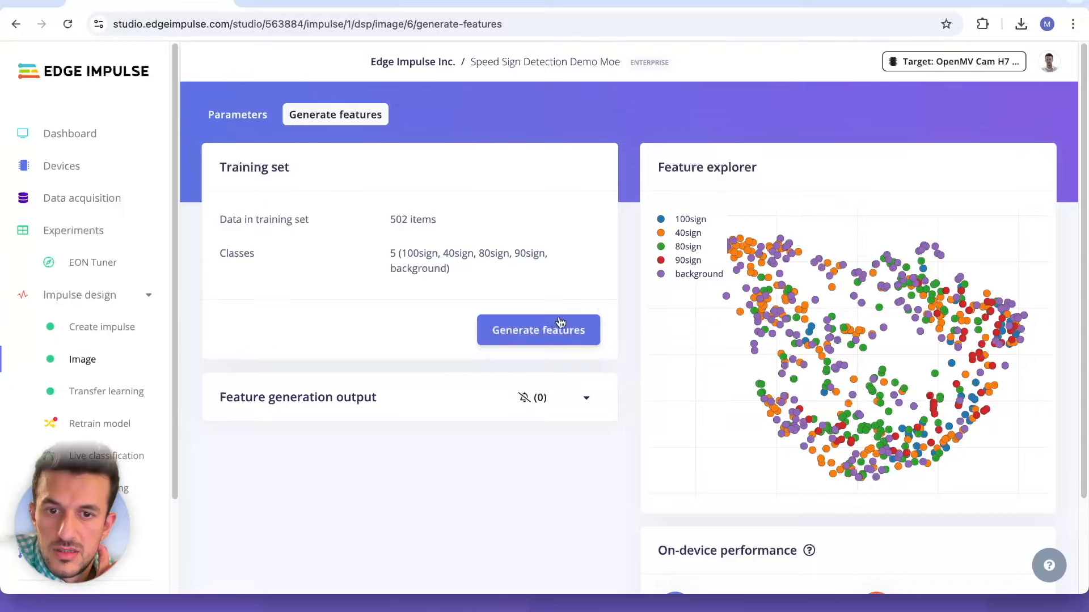
left_click(536, 335)
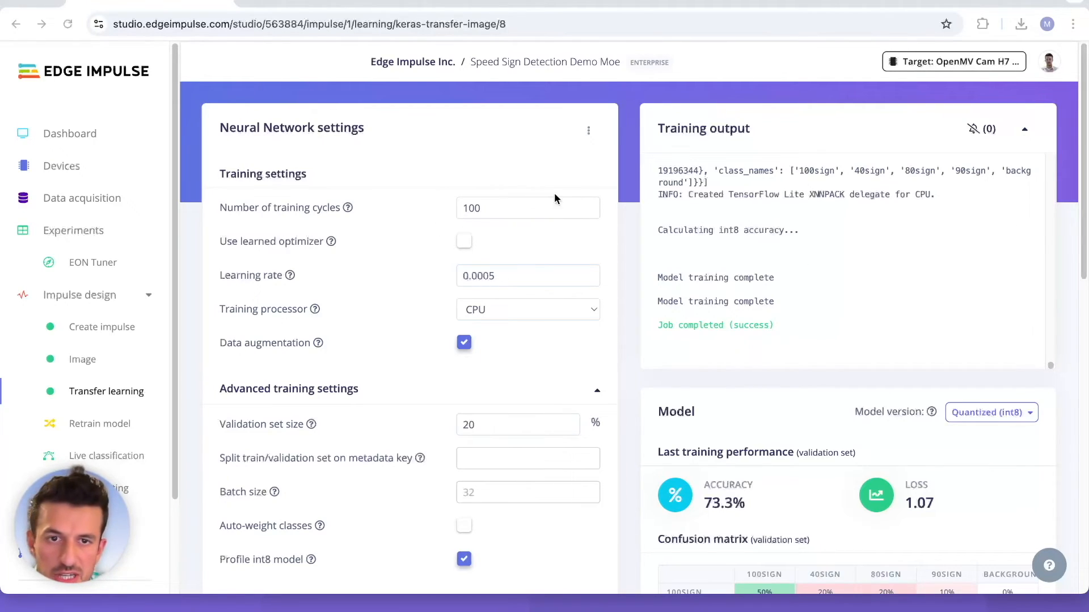
Examine the transfer learning results: validation accuracy, confusion matrix, metrics, data explorer and on-device performance, along with the training settings used
scroll(737, 261, "down", 4)
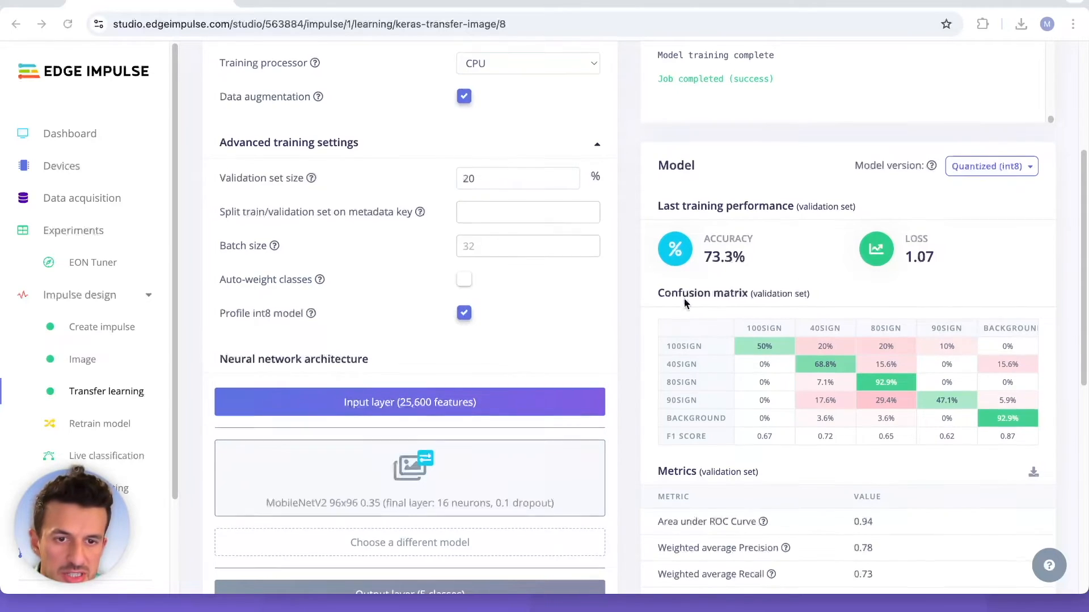
scroll(686, 299, "down", 1)
scroll(941, 379, "down", 7)
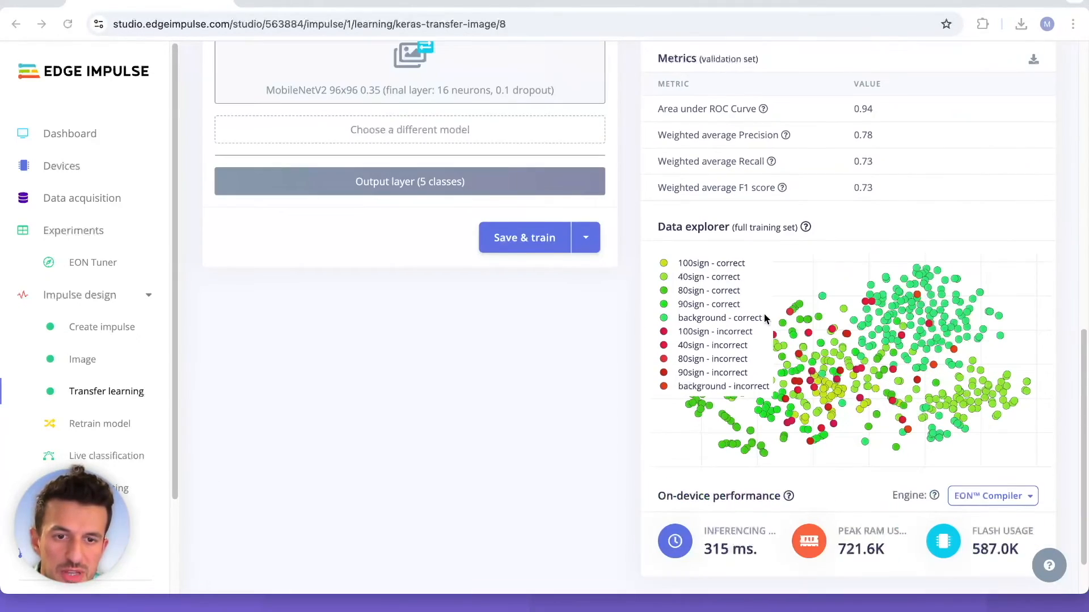
left_click_drag(704, 468, 765, 498)
left_click(762, 493)
left_click(700, 473)
left_click(764, 496)
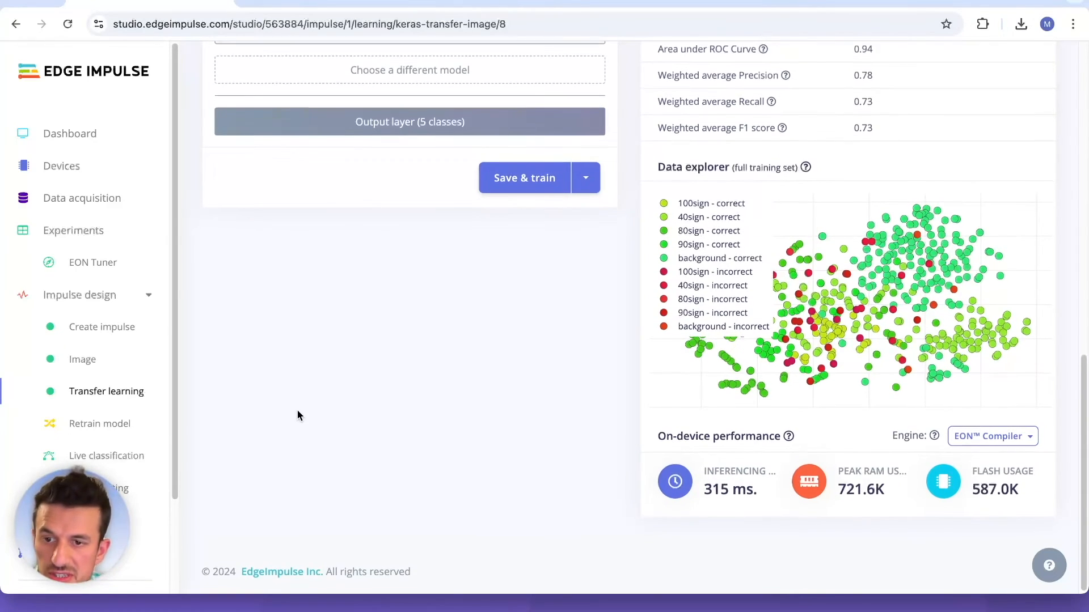
scroll(434, 414, "up", 10)
scroll(543, 440, "down", 7)
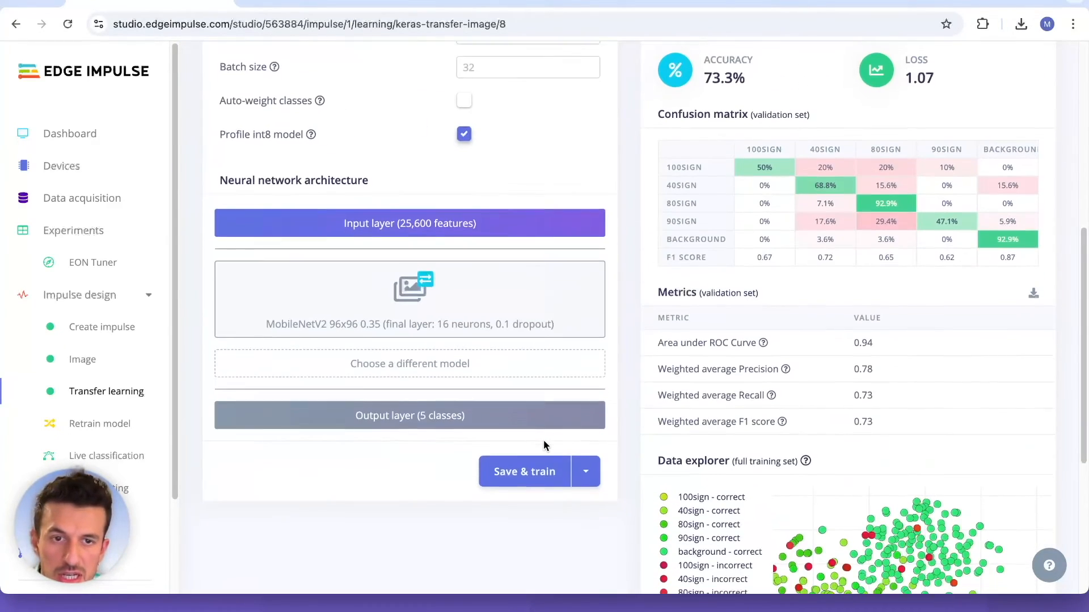
scroll(543, 440, "up", 5)
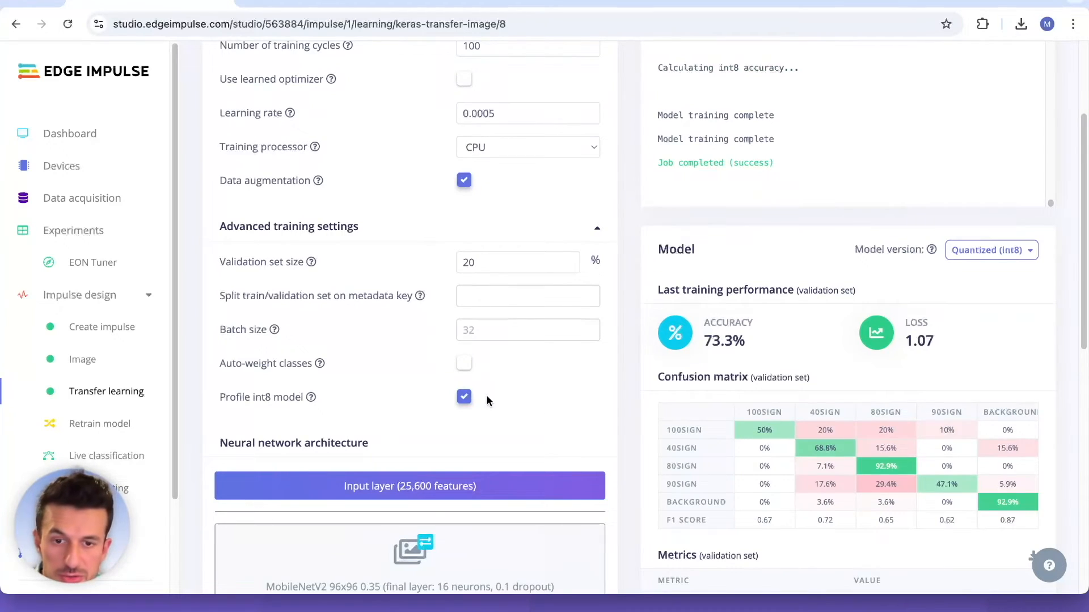
scroll(486, 400, "down", 6)
Run model testing by classifying all samples in the test data
scroll(115, 368, "down", 2)
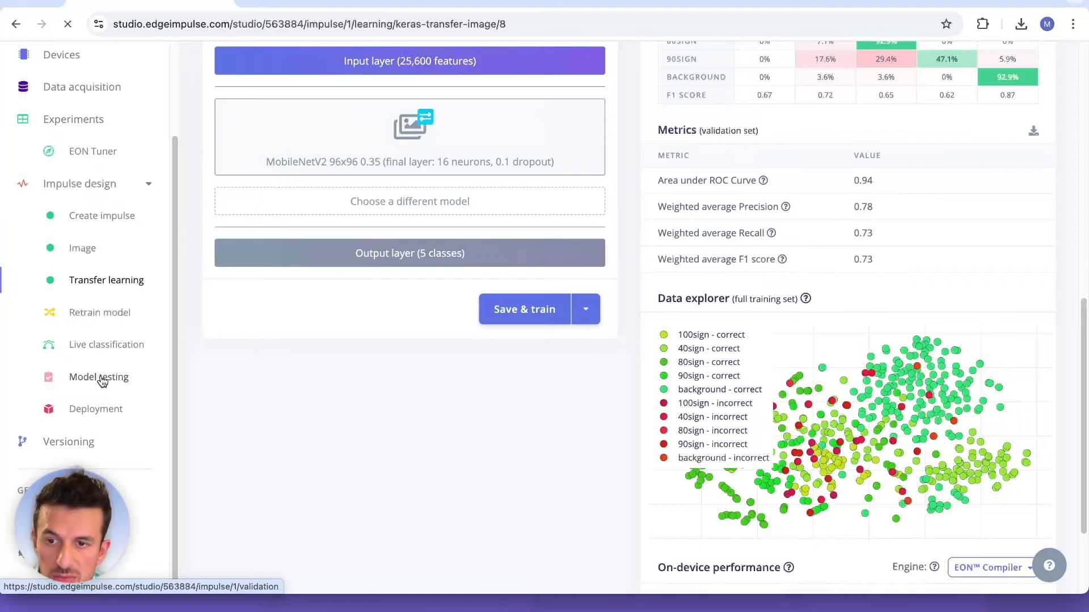
left_click(101, 378)
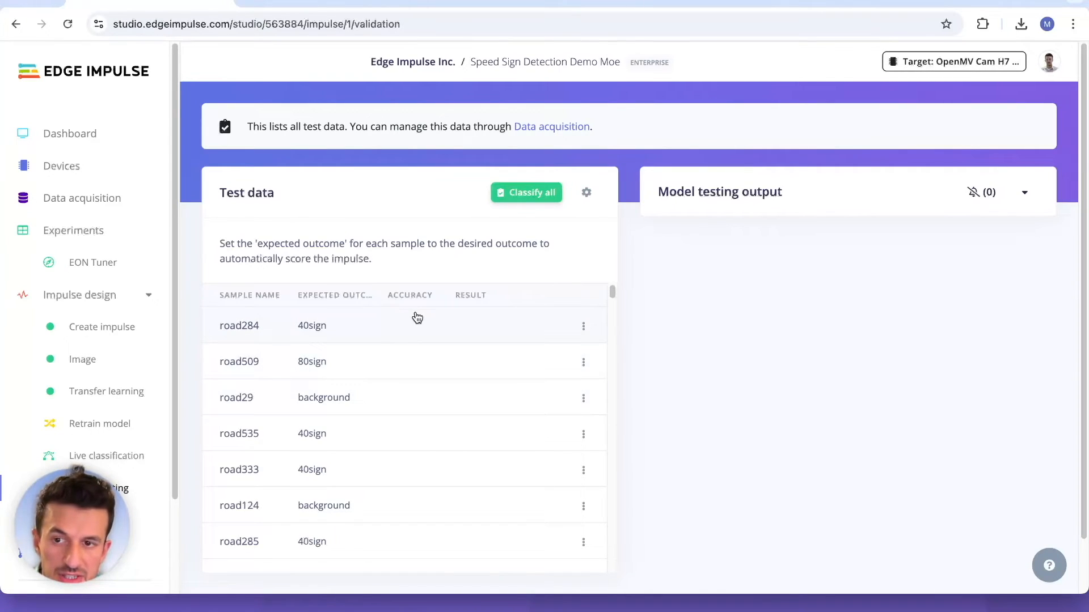
left_click(526, 193)
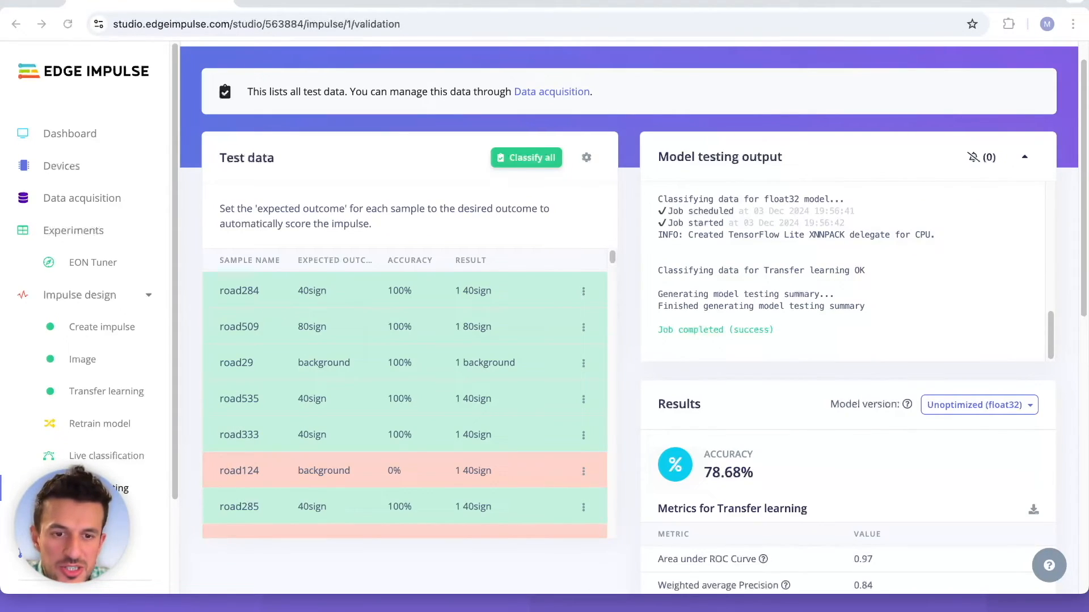
Review the model testing output, including per-sample results, overall accuracy, metrics and the confusion matrix
scroll(433, 150, "down", 5)
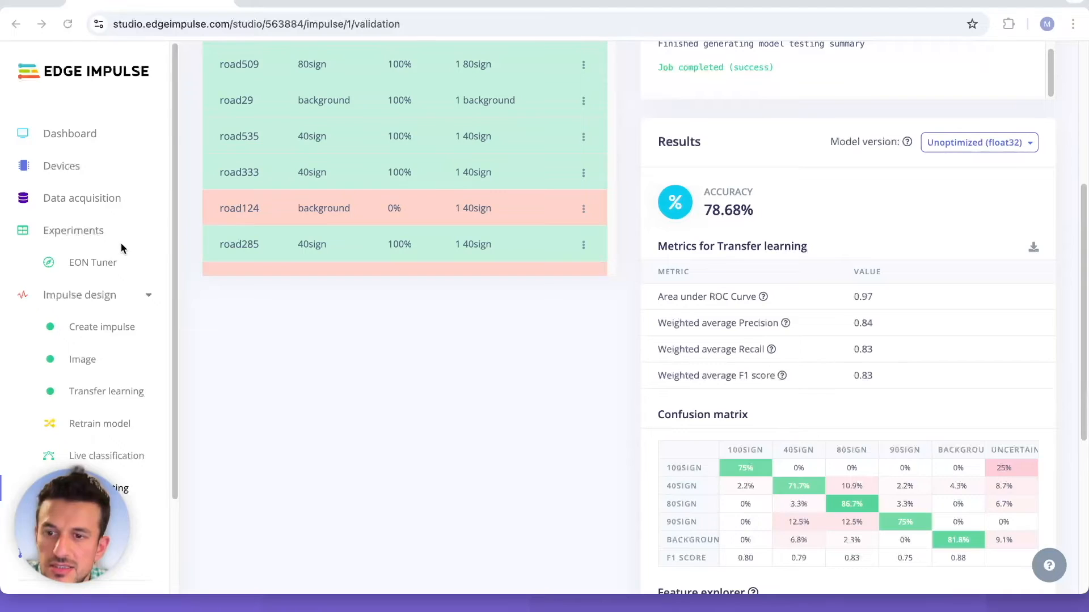
scroll(122, 248, "down", 2)
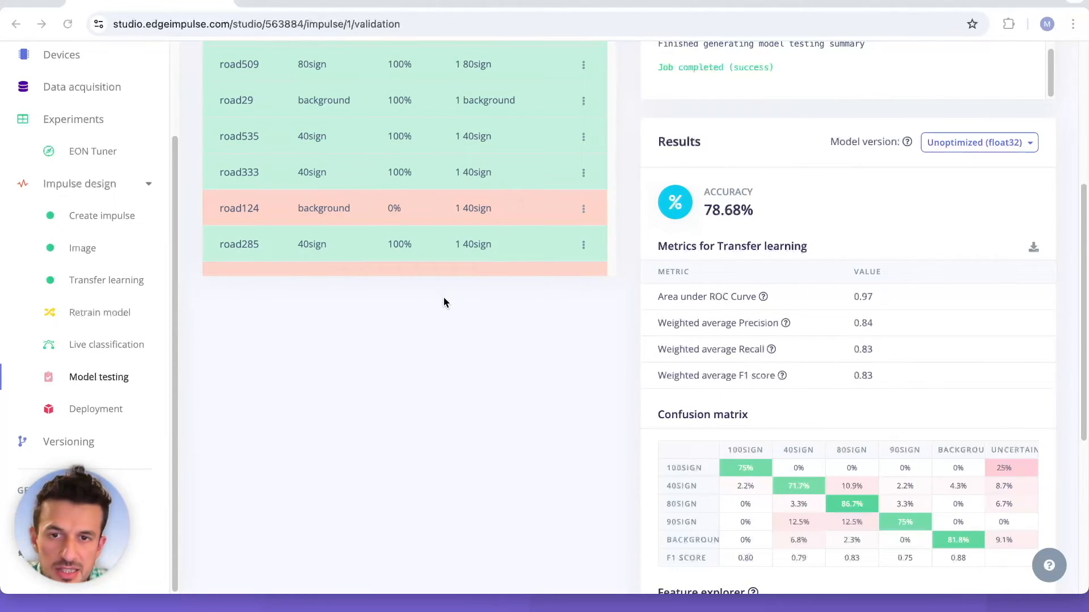
scroll(444, 303, "up", 4)
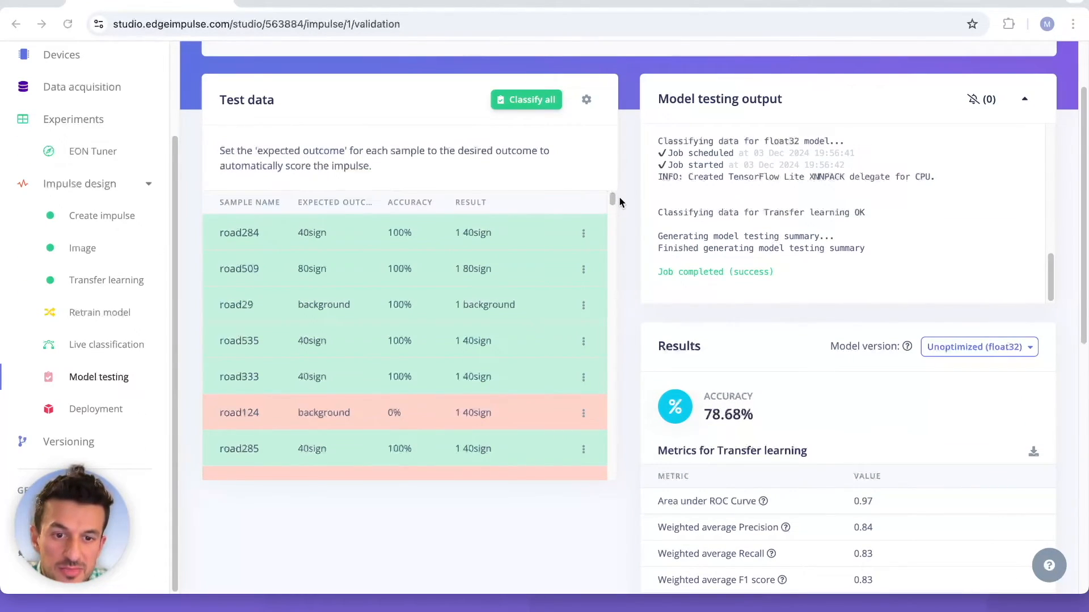
scroll(619, 203, "down", 1)
scroll(619, 205, "down", 1)
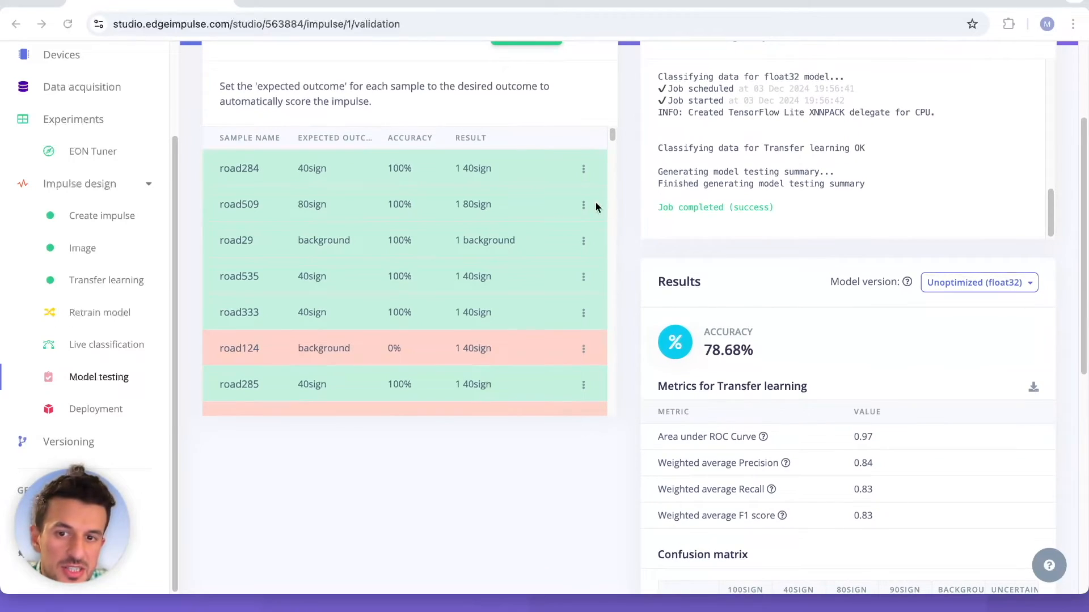
scroll(518, 221, "down", 6)
scroll(626, 238, "down", 5)
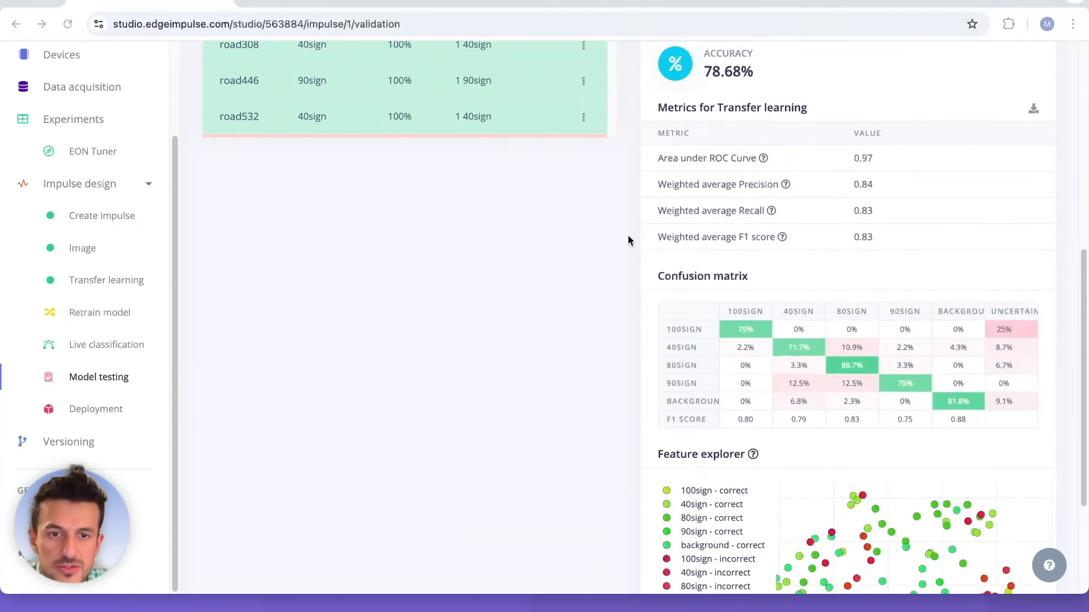
scroll(628, 240, "down", 3)
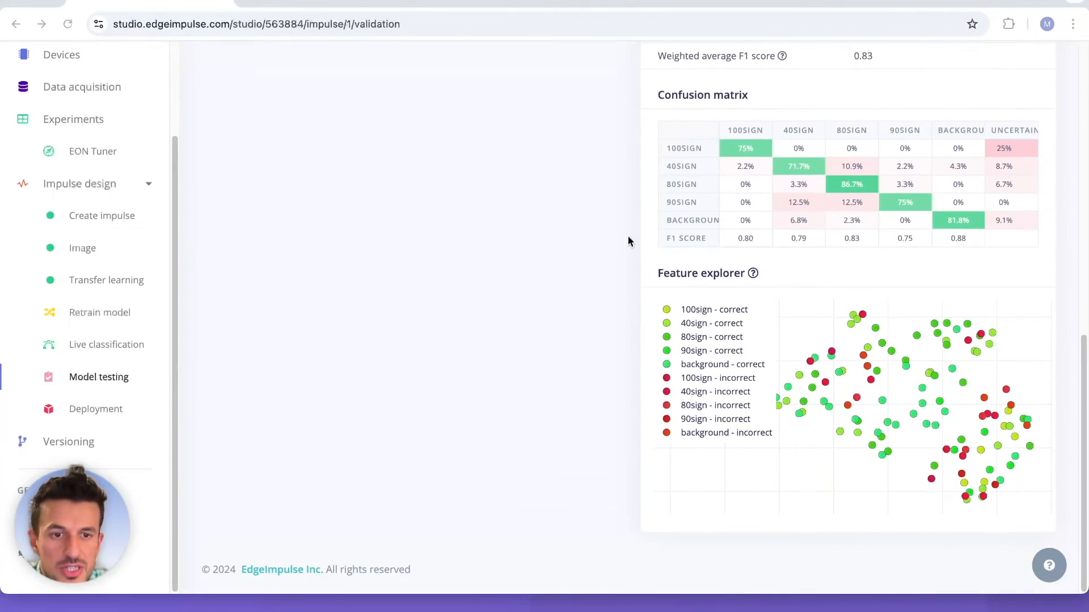
Inspect test samples road593, road518, road860, road410 and road64 in the feature explorer, comparing each label with its prediction
left_click(906, 361)
scroll(634, 362, "down", 2)
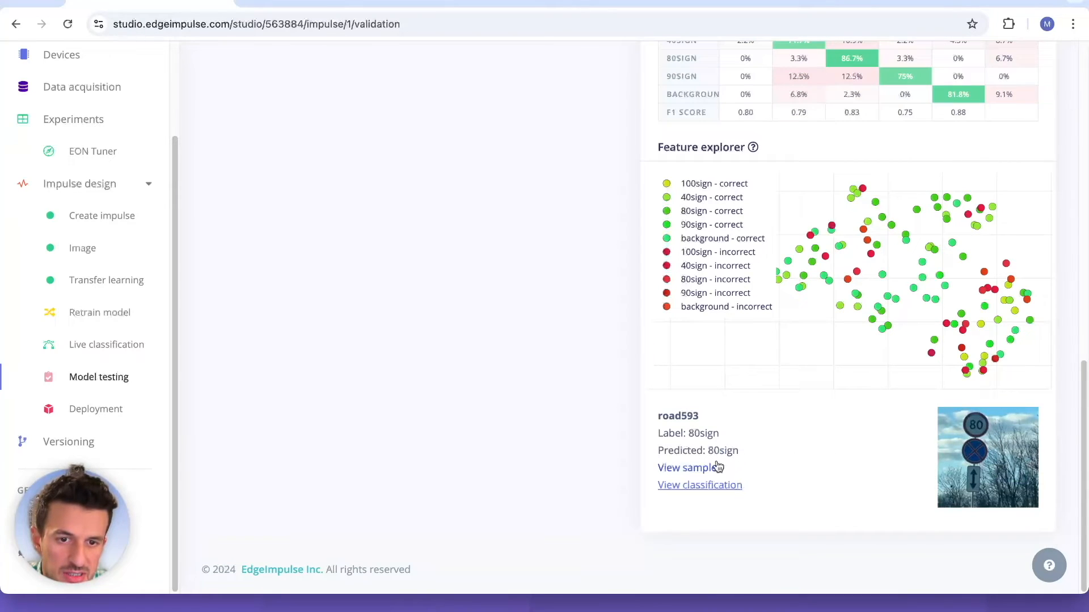
mouse_move(849, 280)
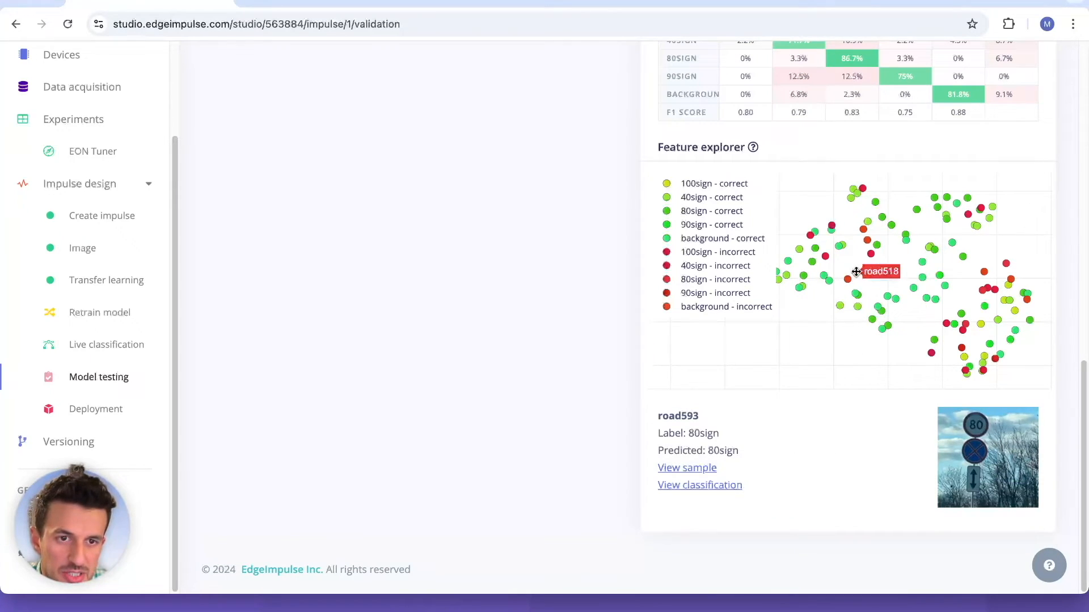
left_click(856, 272)
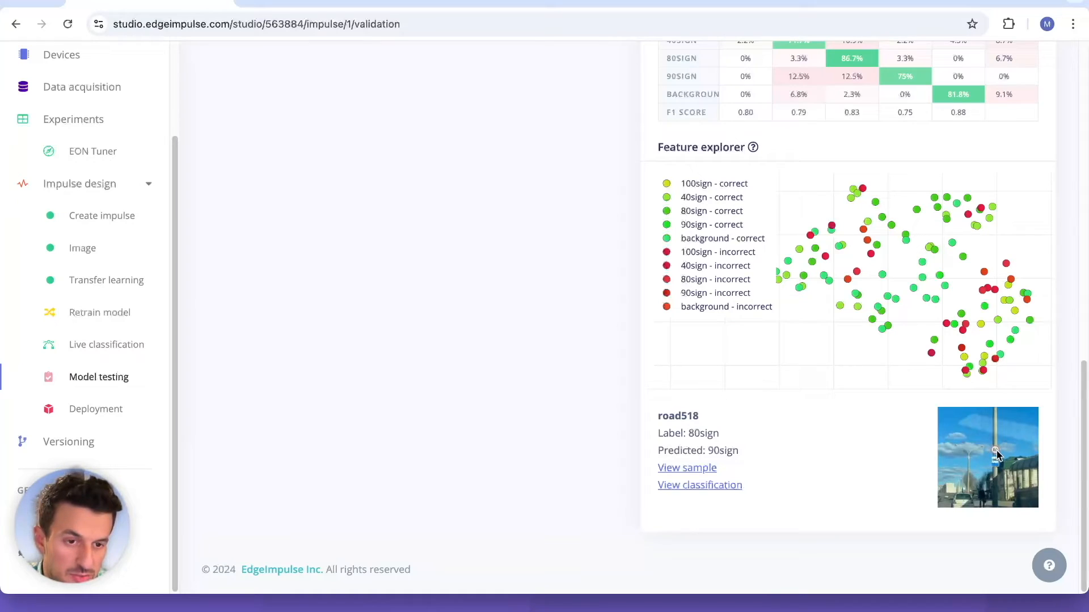
left_click(1010, 262)
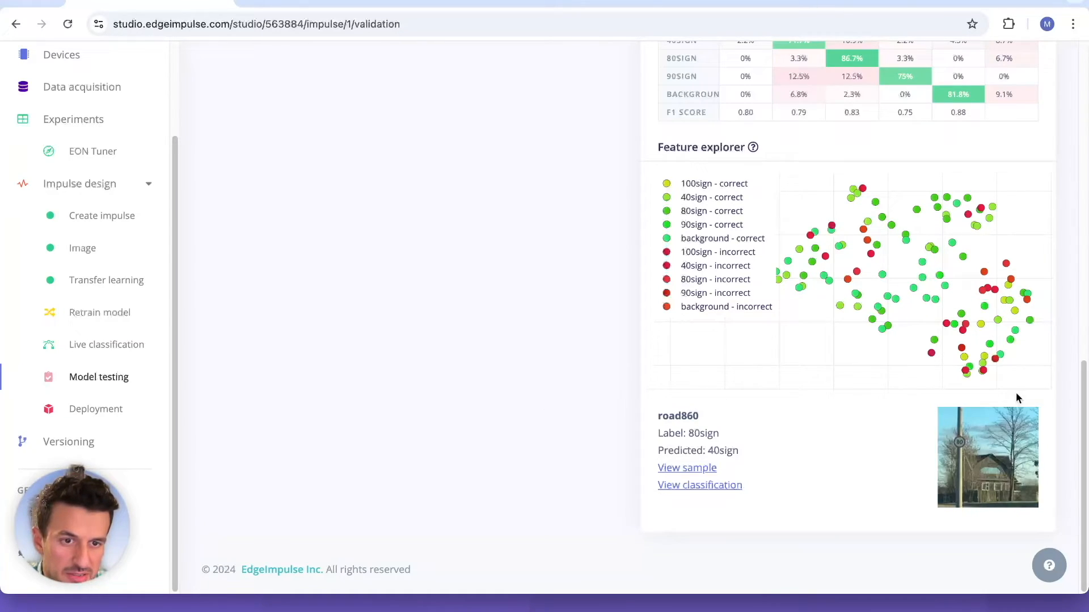
left_click(946, 353)
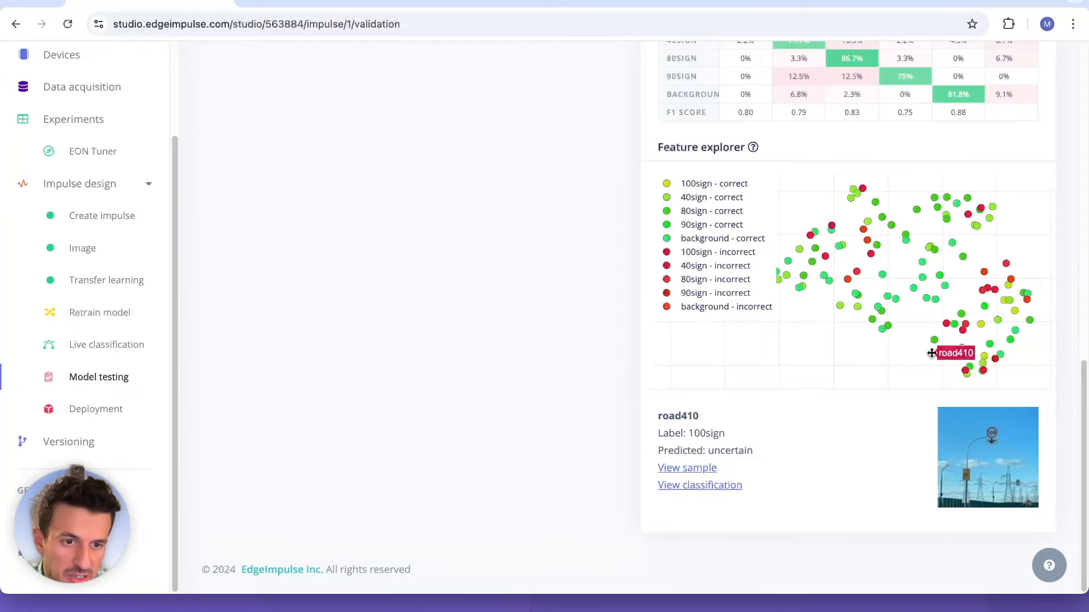
left_click(797, 288)
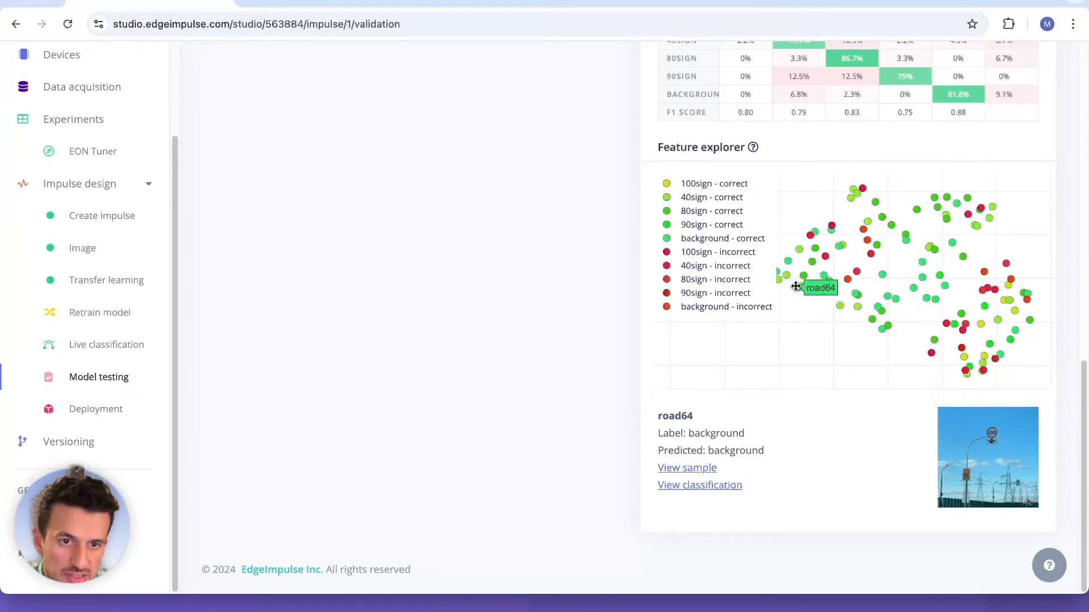
Inspect further test samples in the feature explorer, including road783, comparing their labels with the predictions
left_click(813, 263)
left_click(998, 319)
scroll(587, 285, "up", 5)
scroll(587, 284, "down", 5)
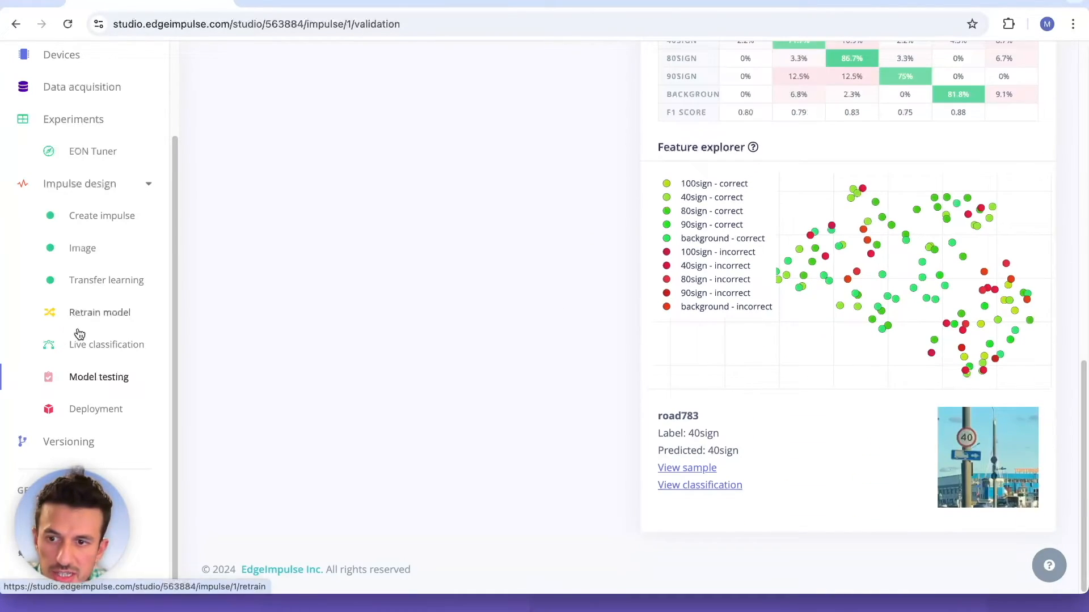
Build the impulse's deployment as an OpenMV library, finding the option by searching for "ope"
left_click(100, 406)
left_click(348, 312)
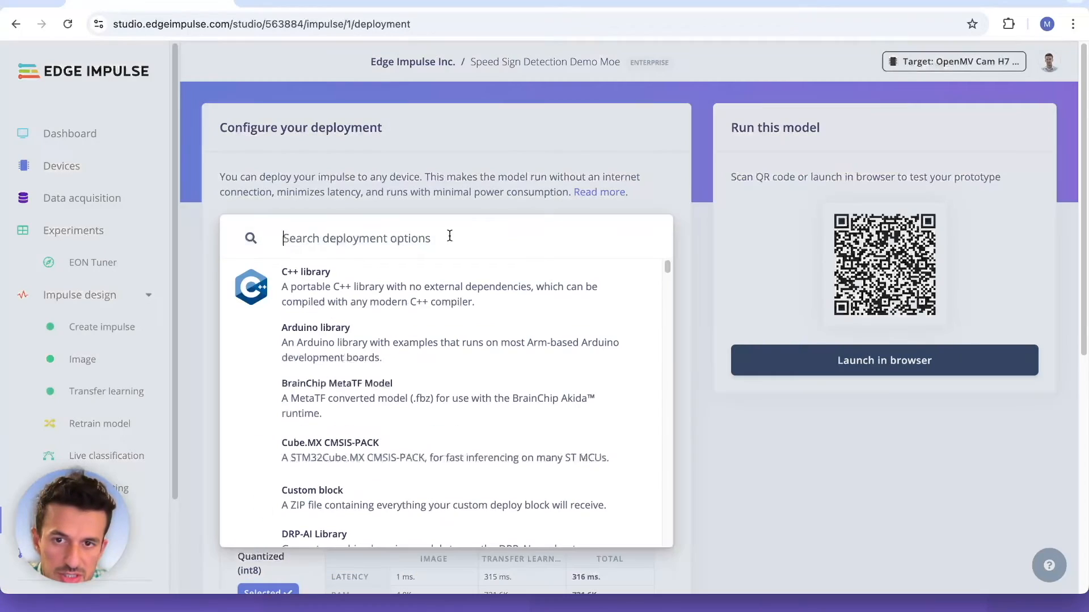
scroll(413, 322, "down", 3)
scroll(412, 321, "down", 10)
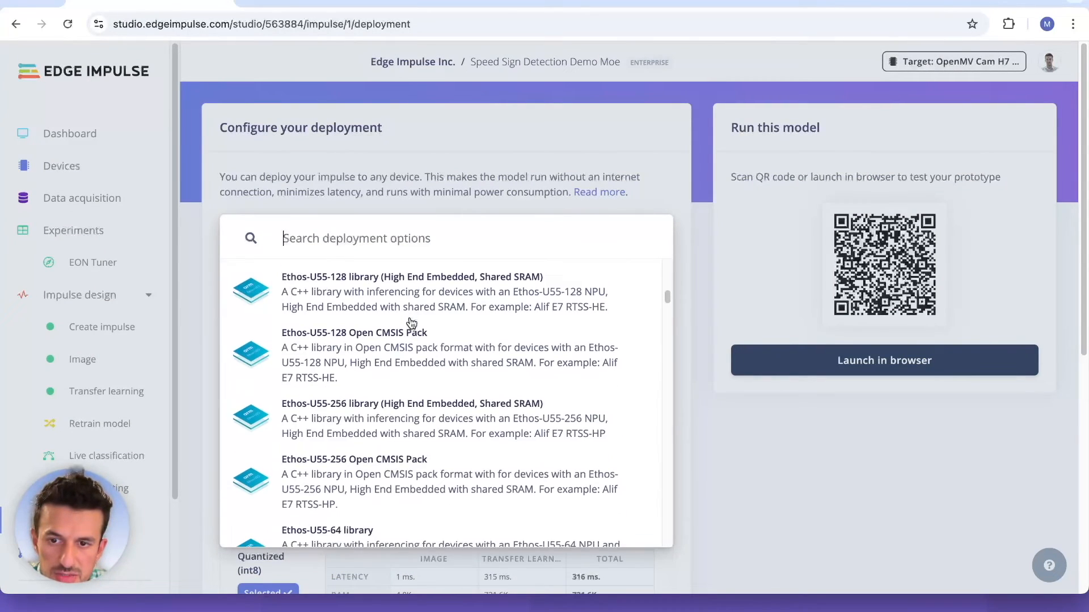
type("ope")
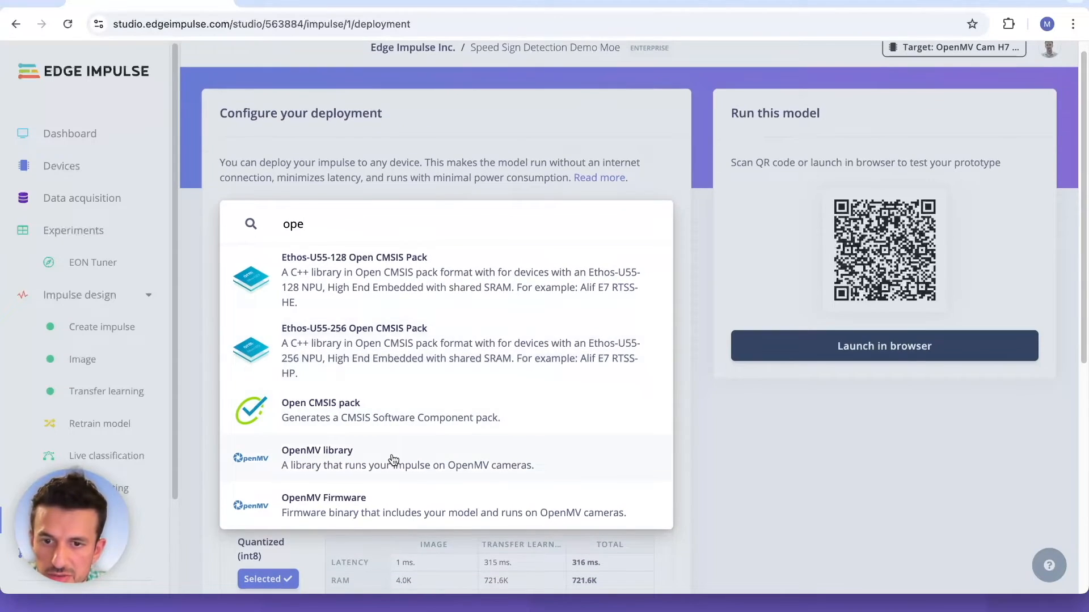
left_click(398, 458)
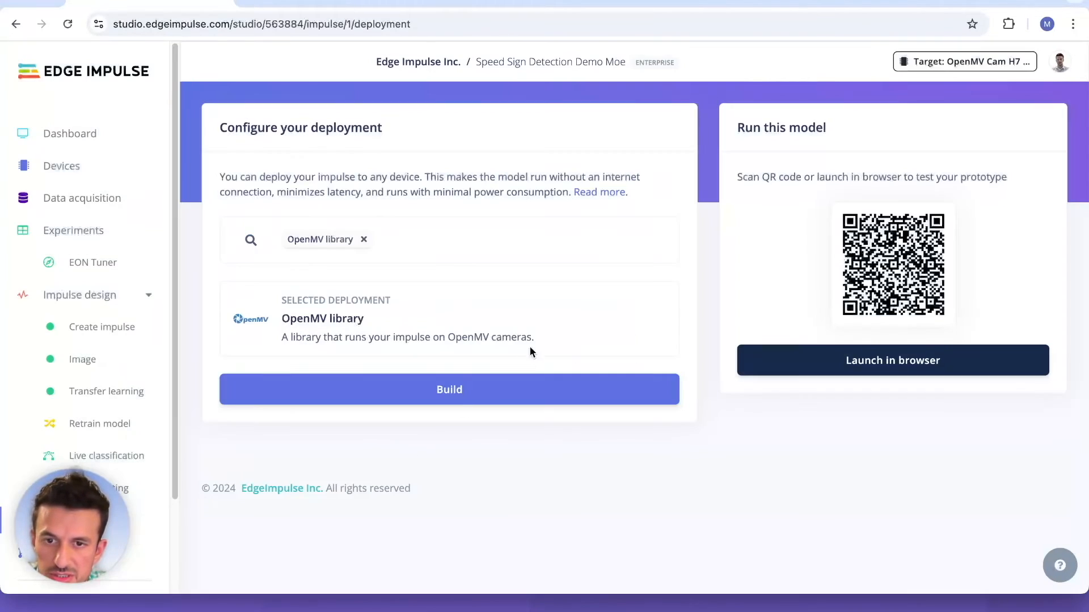
left_click(525, 392)
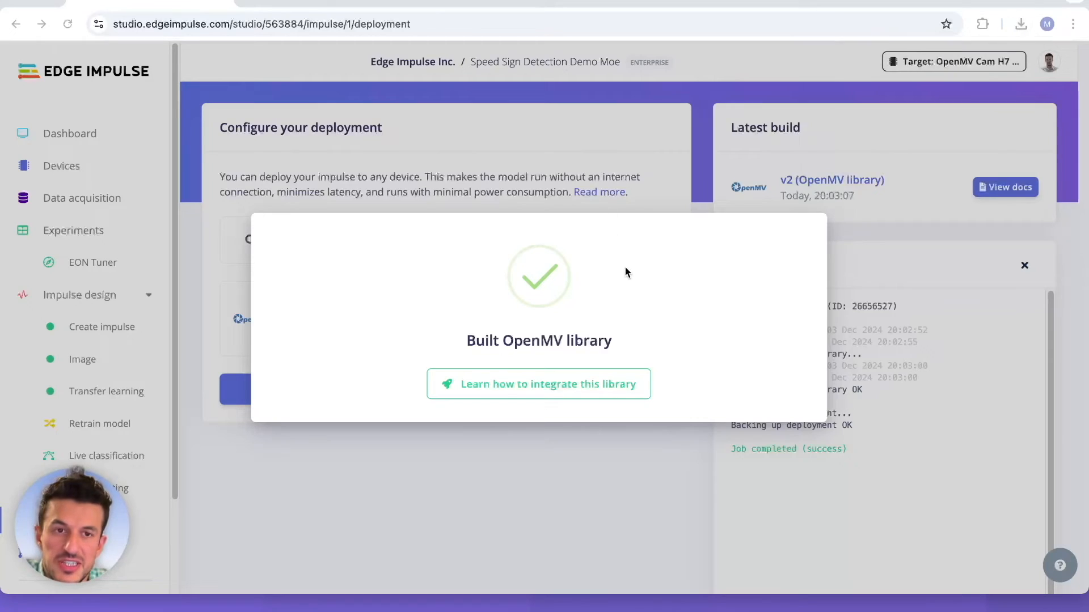
Copy ei_image_classification.py, labels.txt and trained.tflite from the downloaded ei-speed-sign-detection-demo-moe-openmv-v2 folder to the NO NAME drive
left_click(1023, 26)
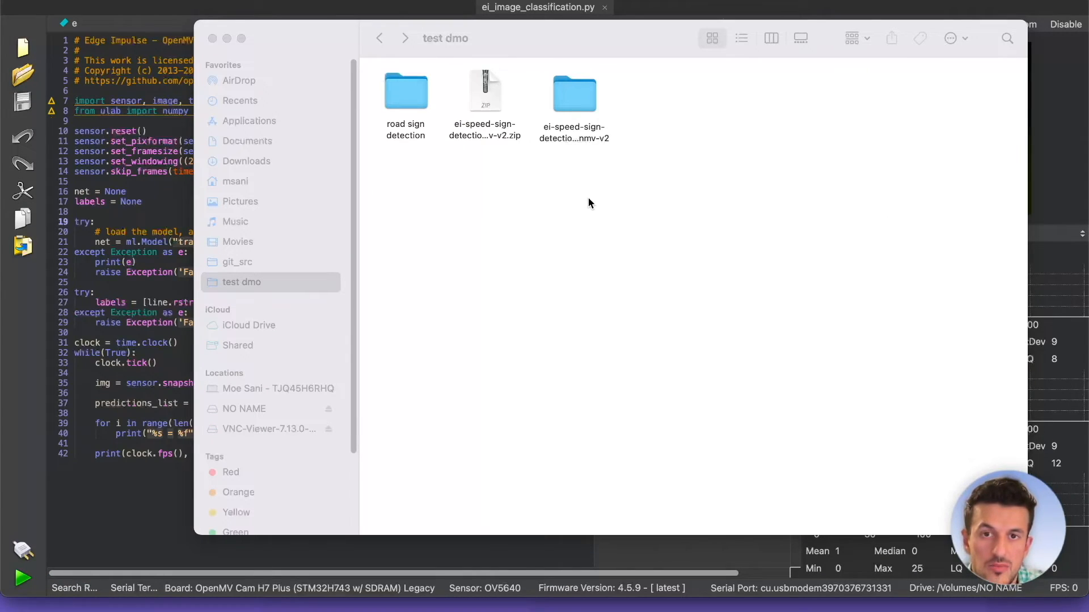
left_click(538, 214)
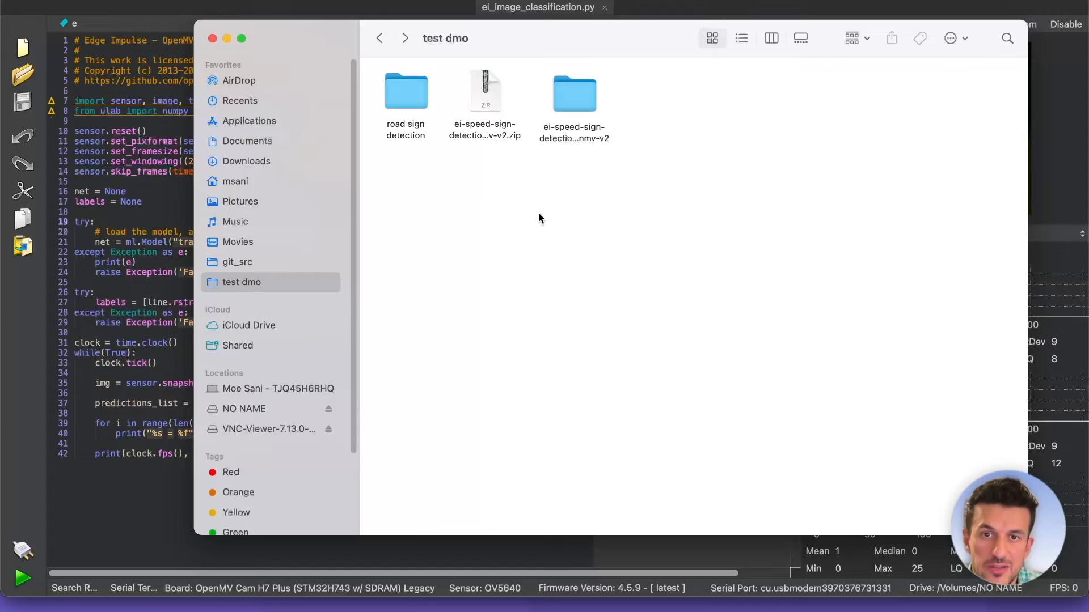
double_click(579, 105)
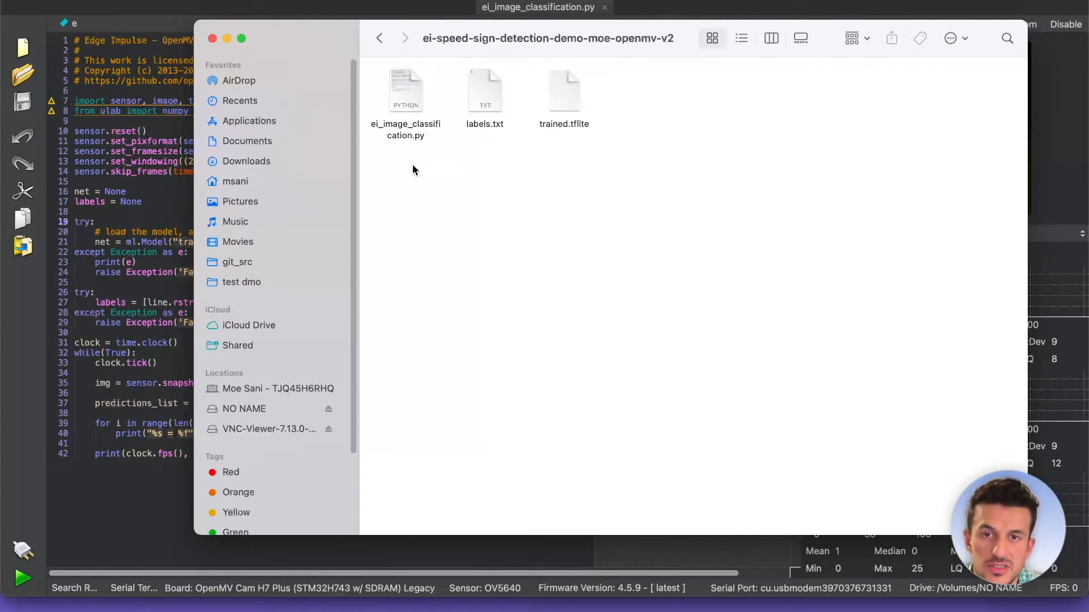
left_click_drag(406, 166, 541, 110)
left_click_drag(409, 97, 429, 115)
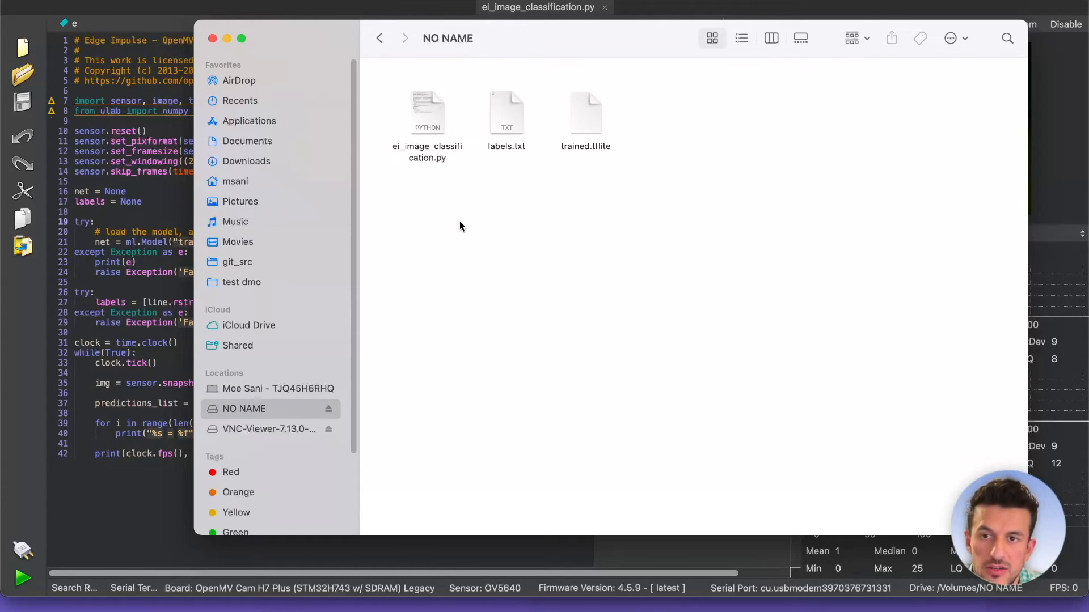
Open ei_image_classification.py in OpenMV IDE and run it on the reconnected camera with the serial terminal open
left_click(379, 40)
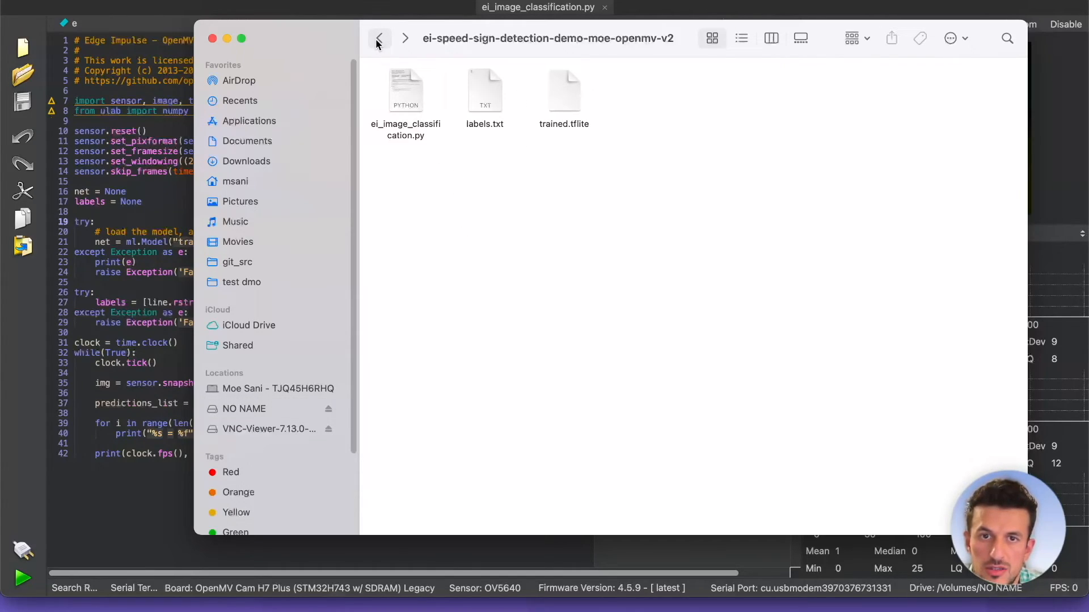
double_click(410, 94)
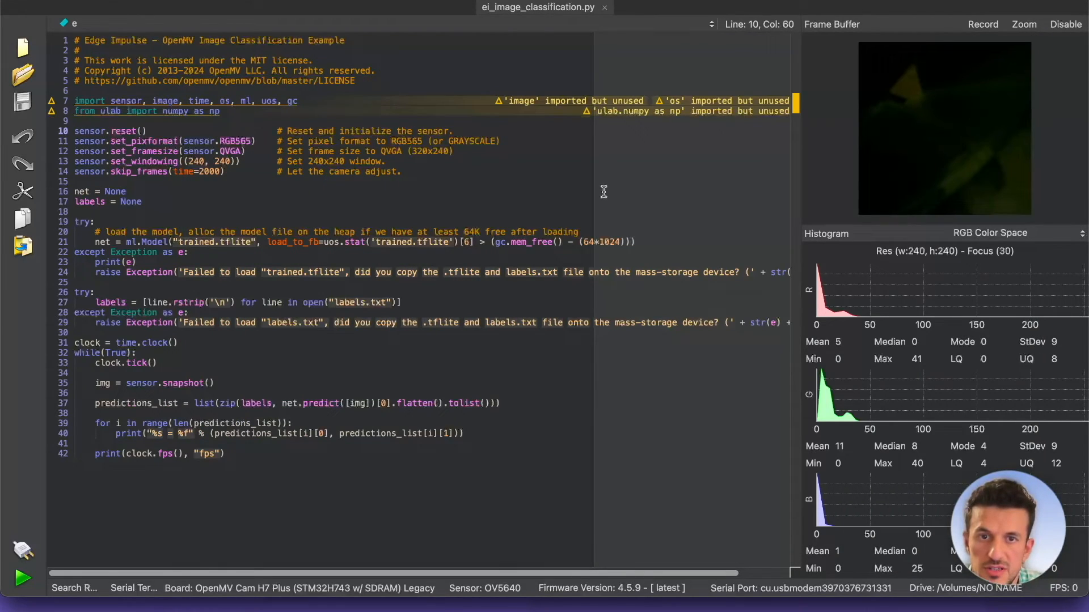
left_click(24, 551)
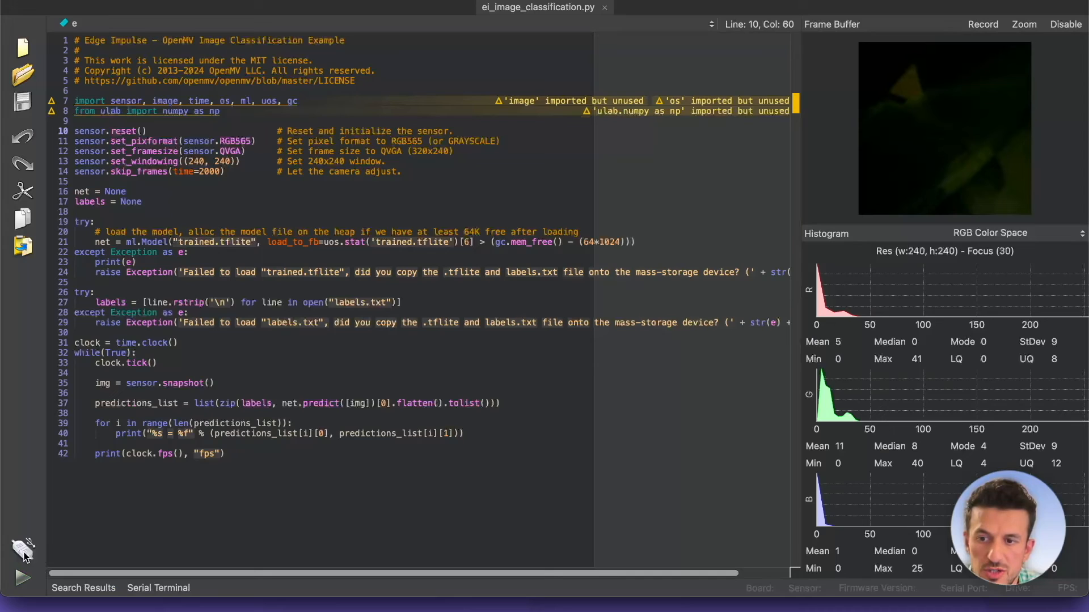
left_click(25, 548)
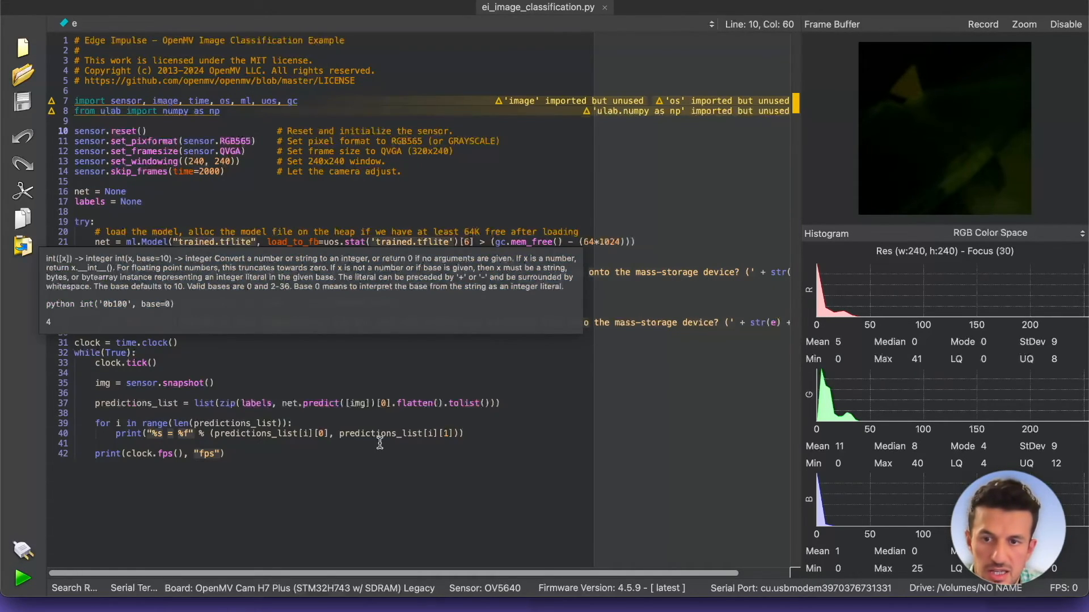
left_click(24, 579)
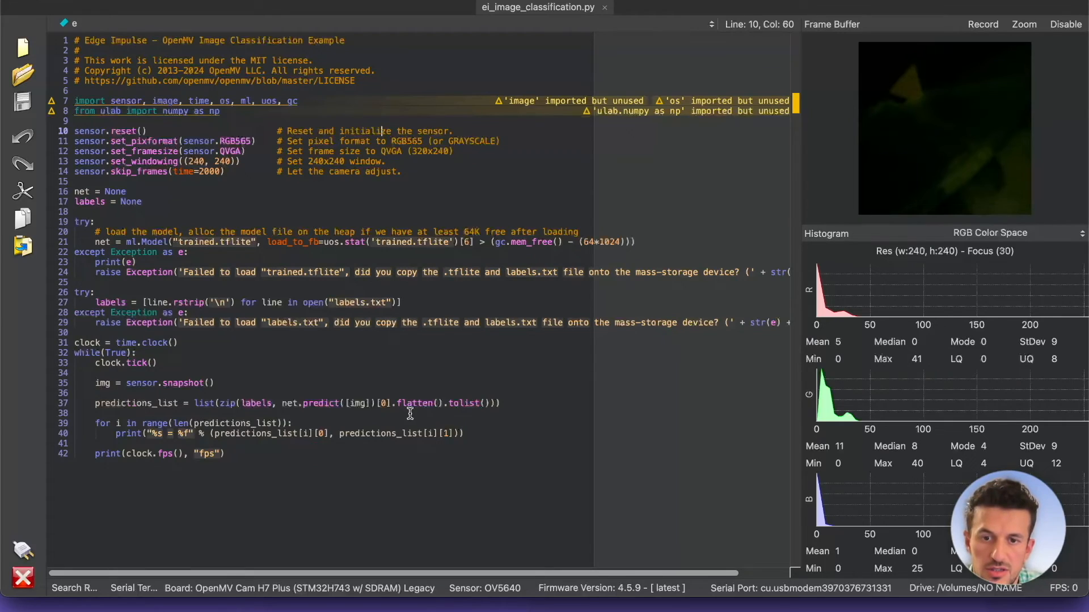
left_click(132, 588)
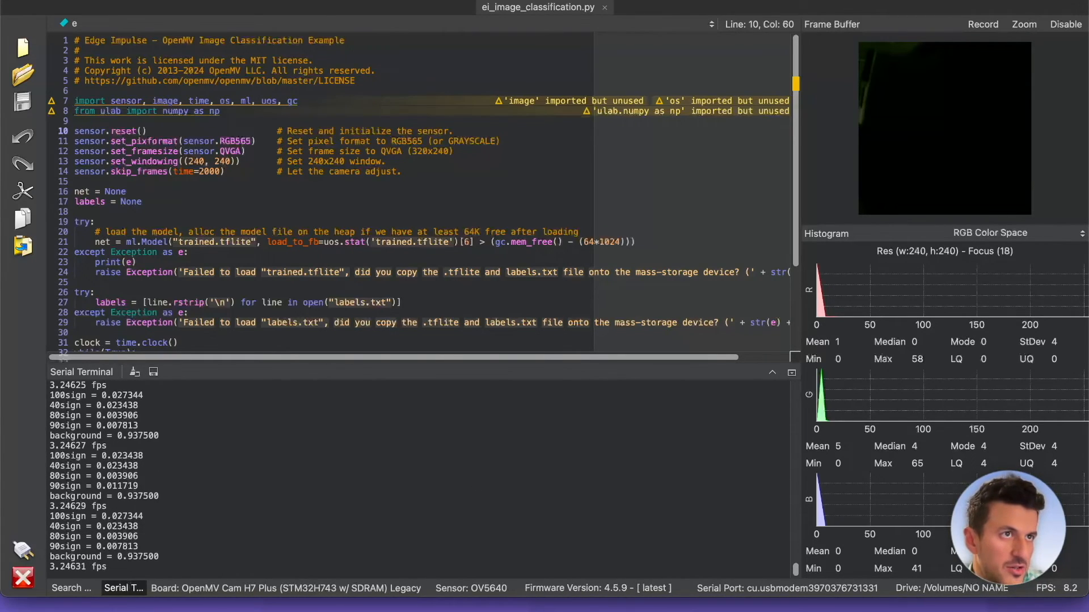
Switch to Edge Impulse in Chrome to view test images road284 and road536, and return to OpenMV IDE
mouse_move(308, 611)
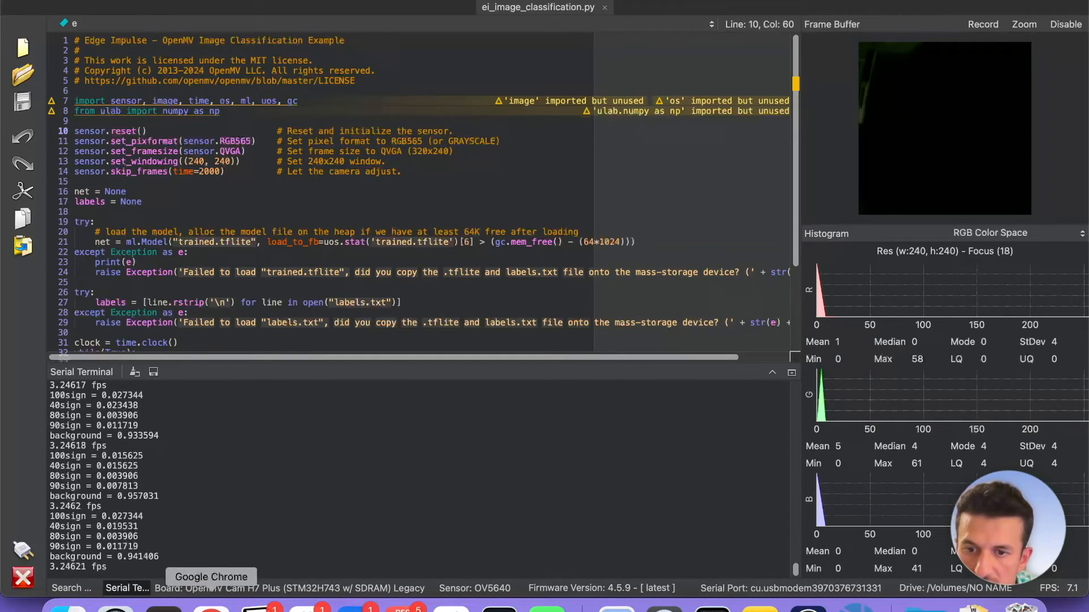
left_click(211, 609)
left_click(220, 211)
left_click(87, 203)
left_click(316, 285)
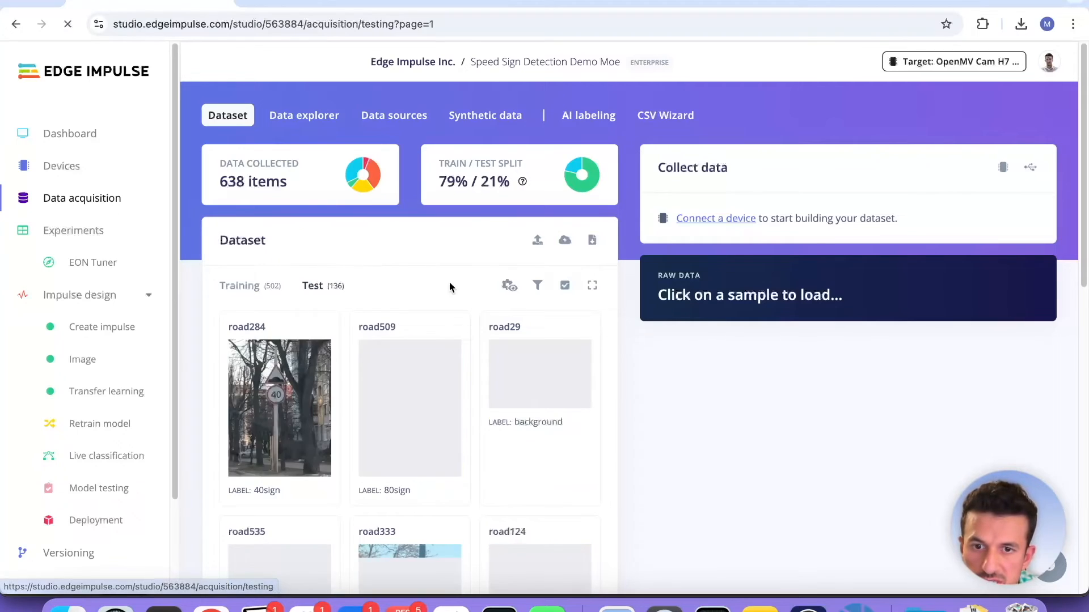
scroll(450, 287, "down", 3)
left_click(278, 267)
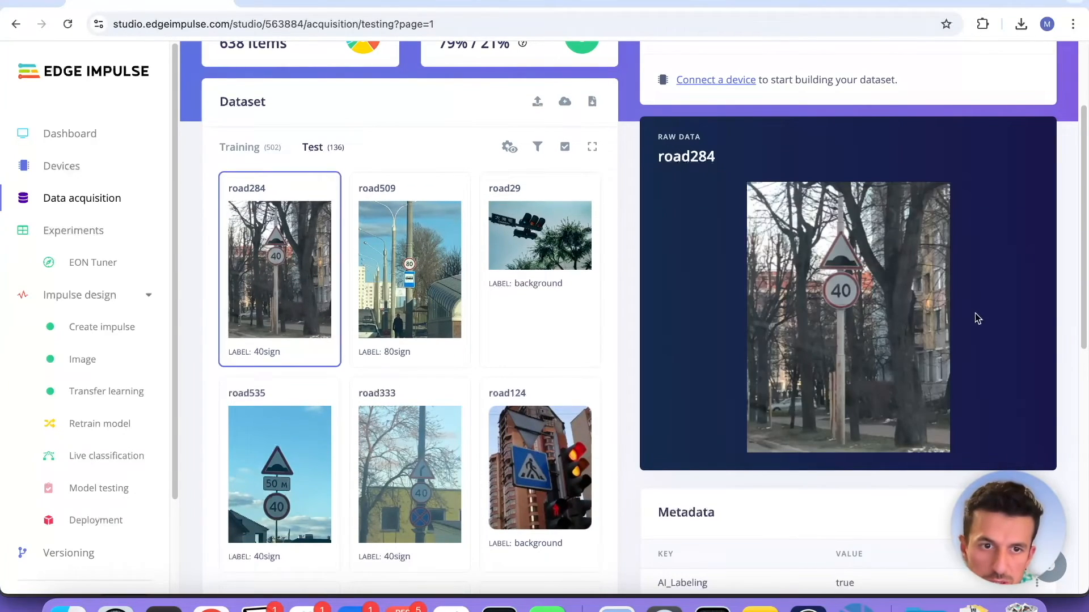
scroll(761, 310, "down", 7)
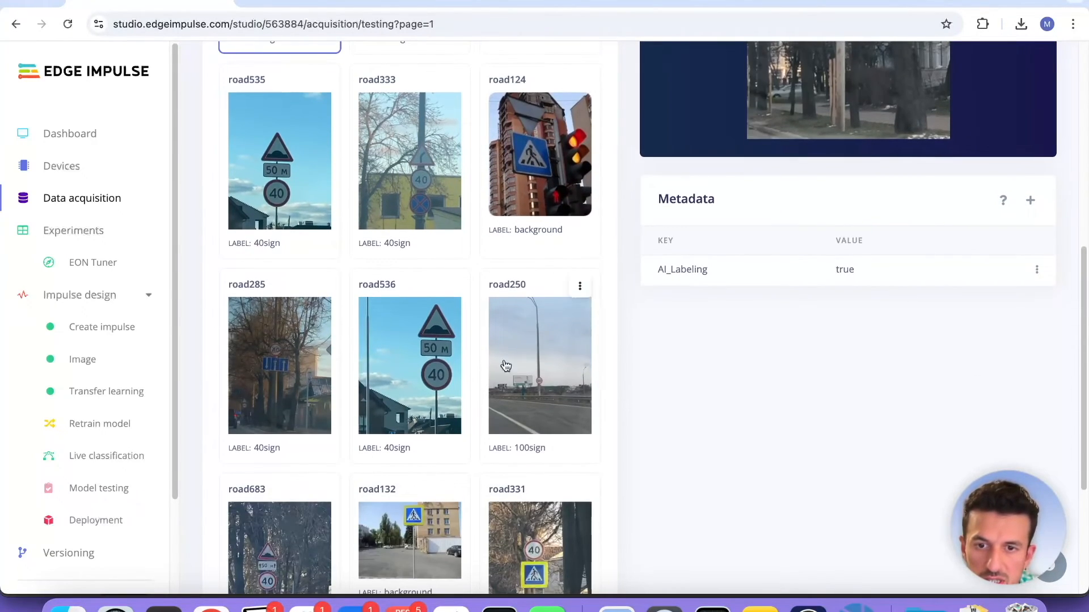
left_click(450, 371)
scroll(658, 360, "up", 9)
scroll(659, 363, "down", 3)
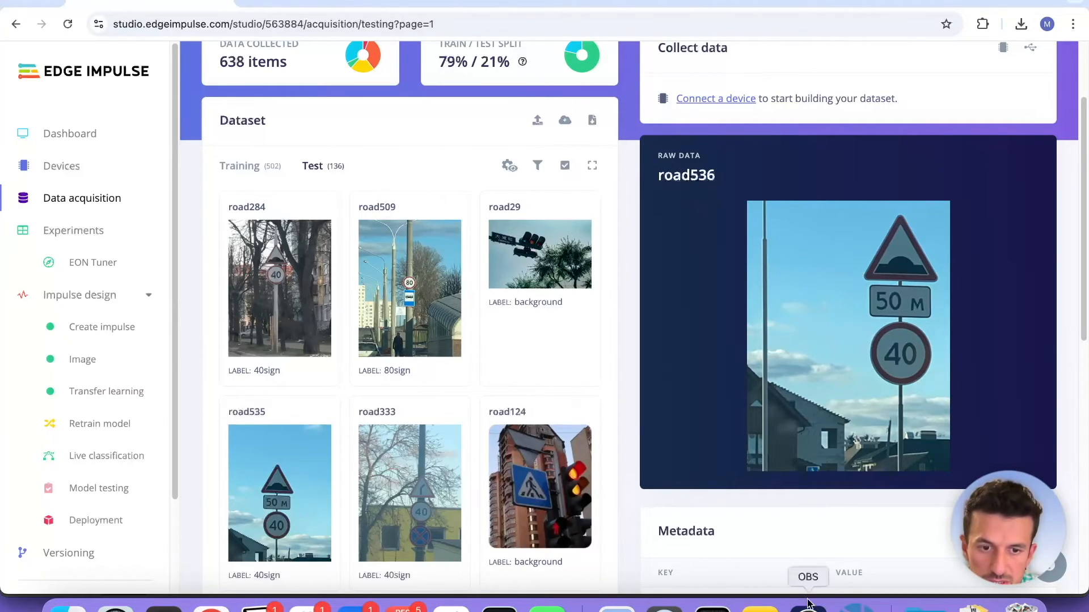
left_click(856, 605)
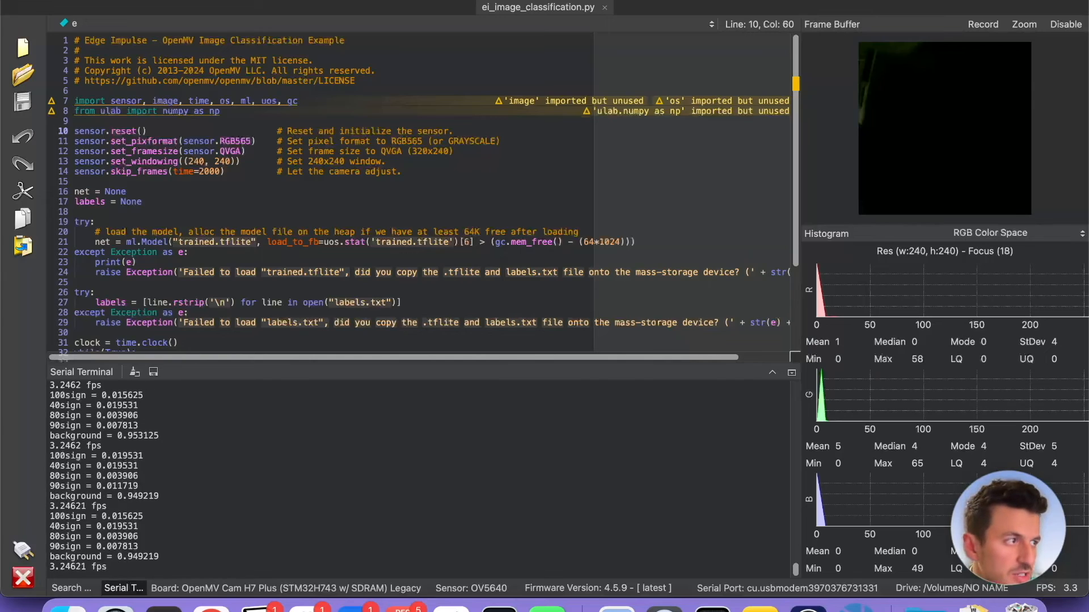
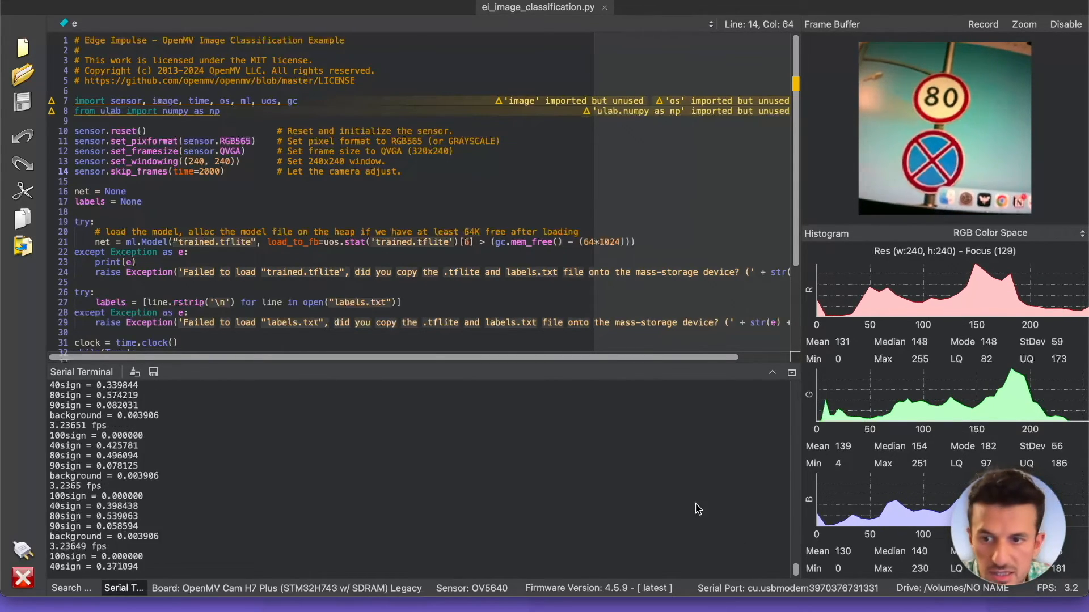
Disconnect the camera to stop the script, and enlarge the code editor above the serial terminal around the prediction loop
left_click(21, 549)
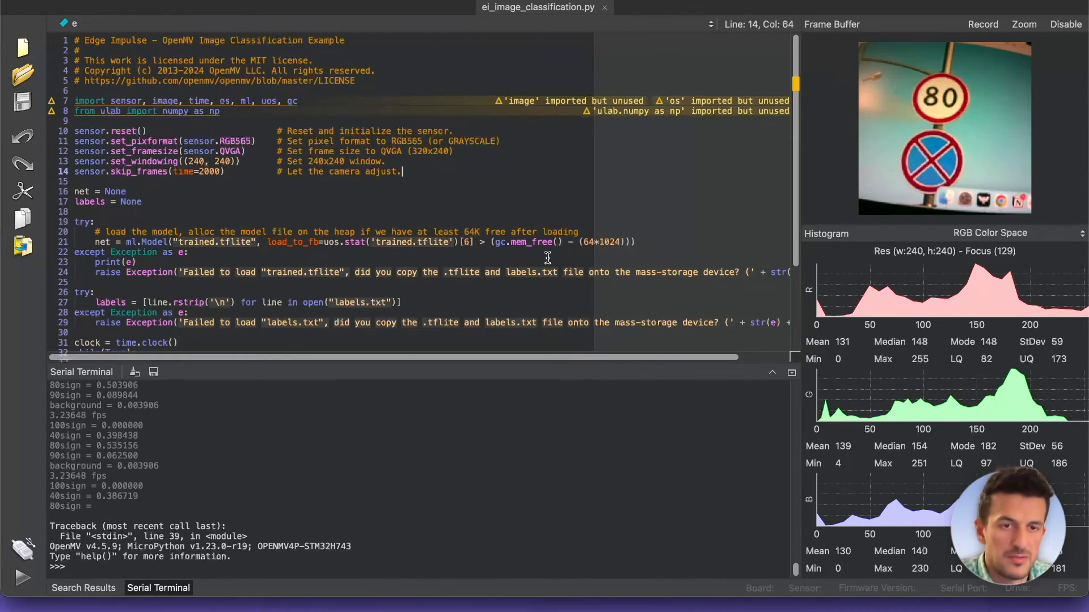
left_click(427, 273)
scroll(371, 265, "down", 4)
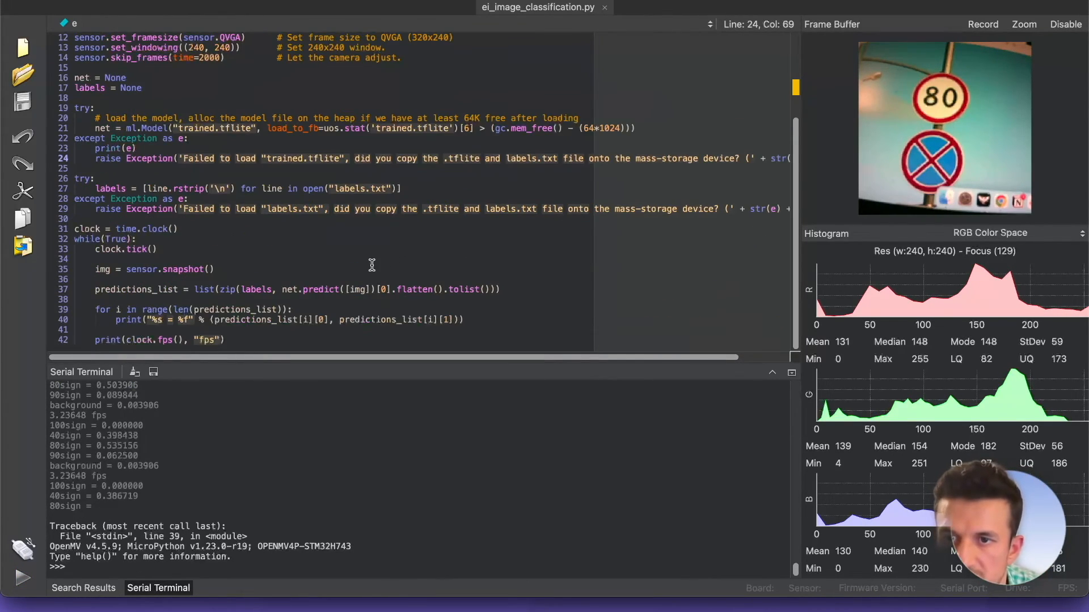
left_click(318, 277)
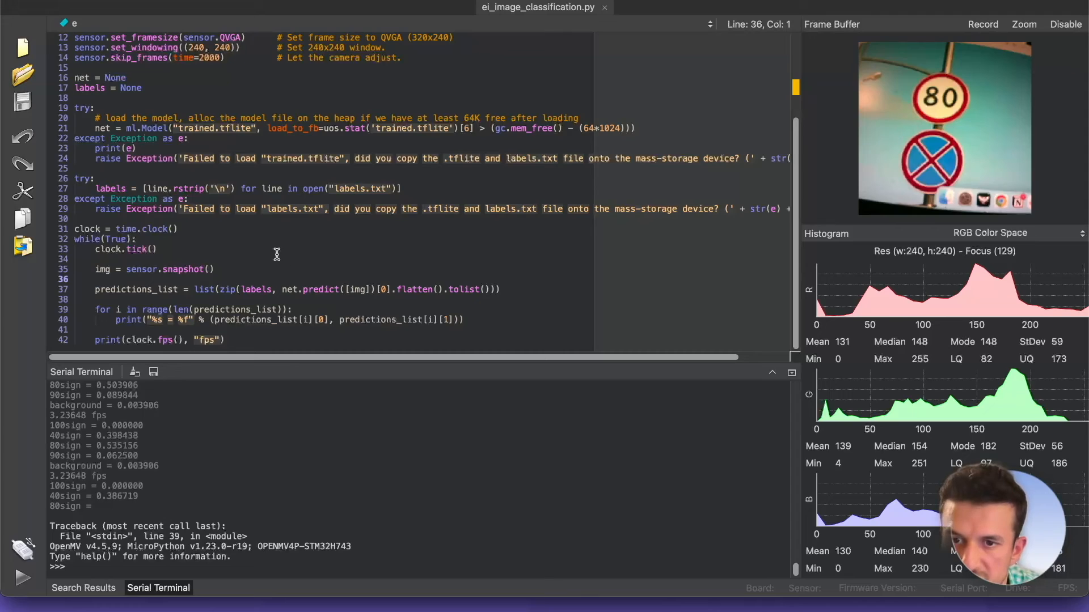
left_click_drag(300, 363, 299, 429)
left_click(290, 328)
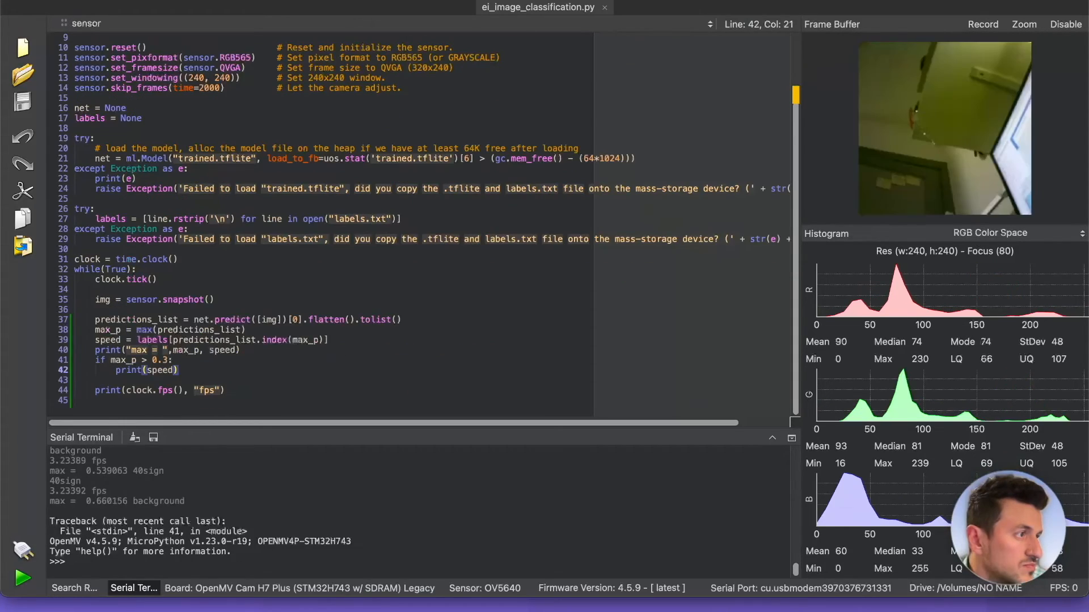
Review the "if max_p > 0.3" check and its print(speed) line, and run the modified script on the camera
left_click(241, 302)
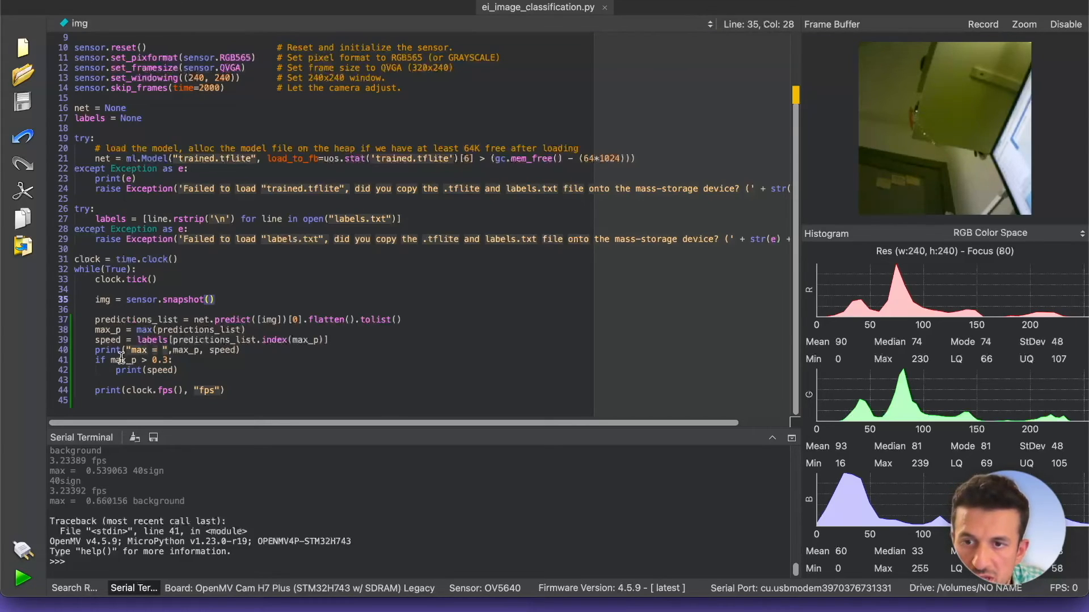
left_click_drag(96, 360, 177, 361)
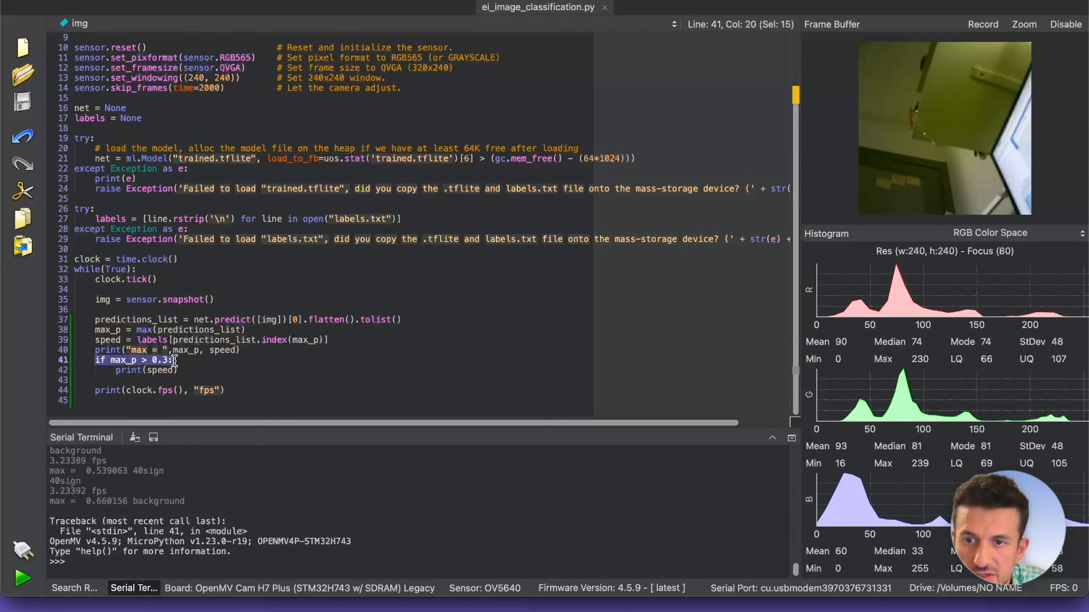
left_click(179, 364)
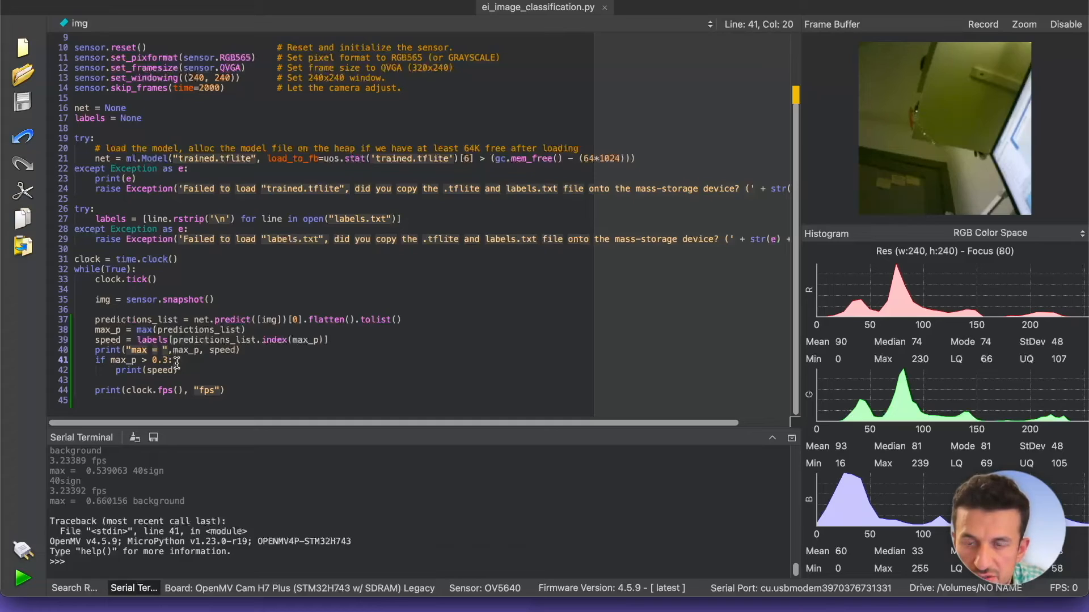
left_click_drag(179, 370, 48, 362)
left_click(198, 370)
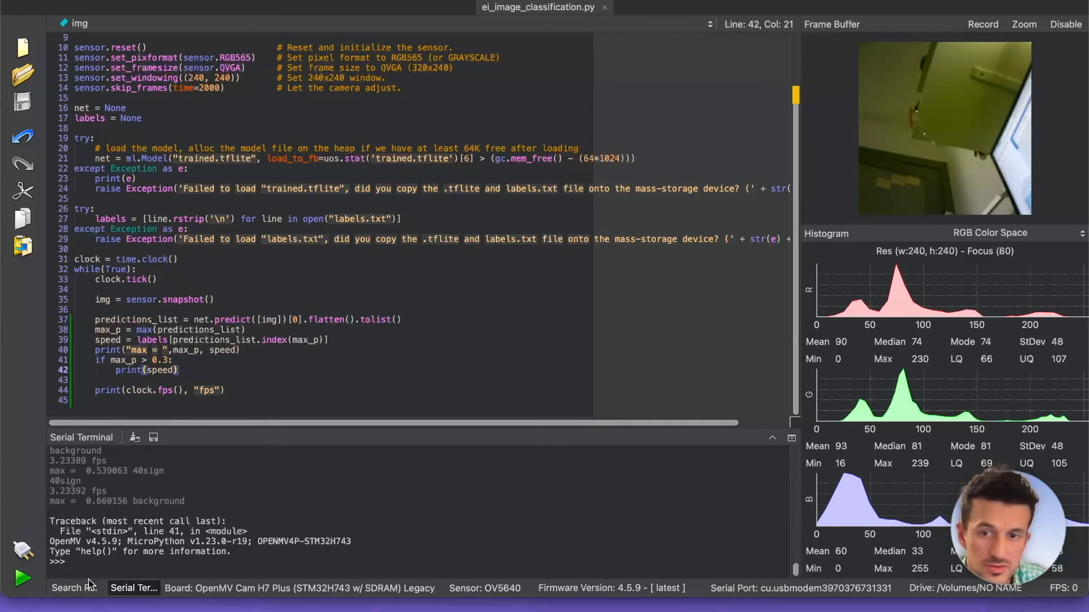
left_click(23, 577)
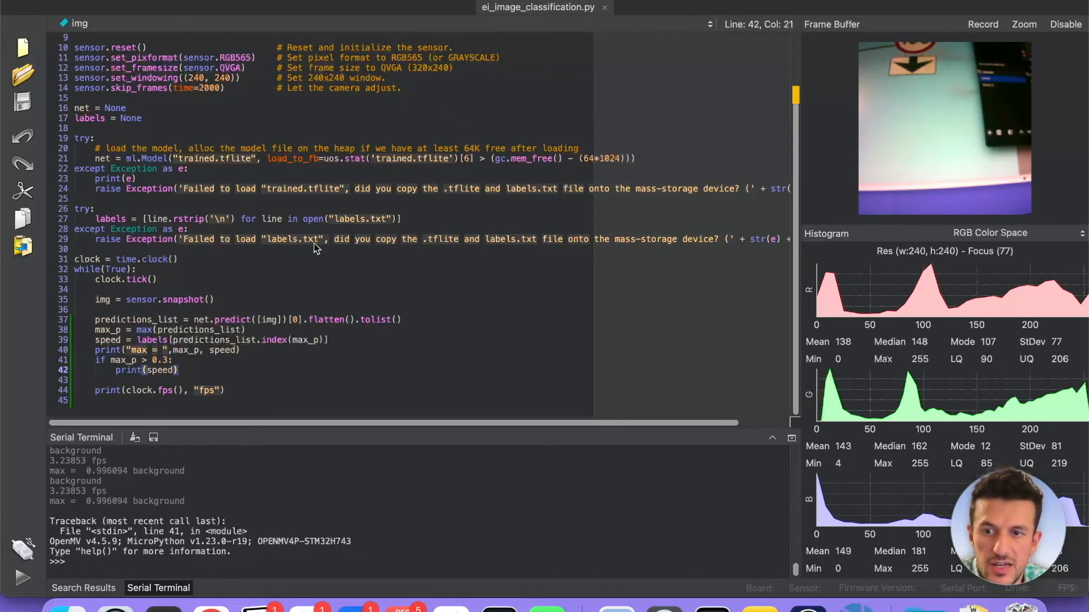
left_click(272, 309)
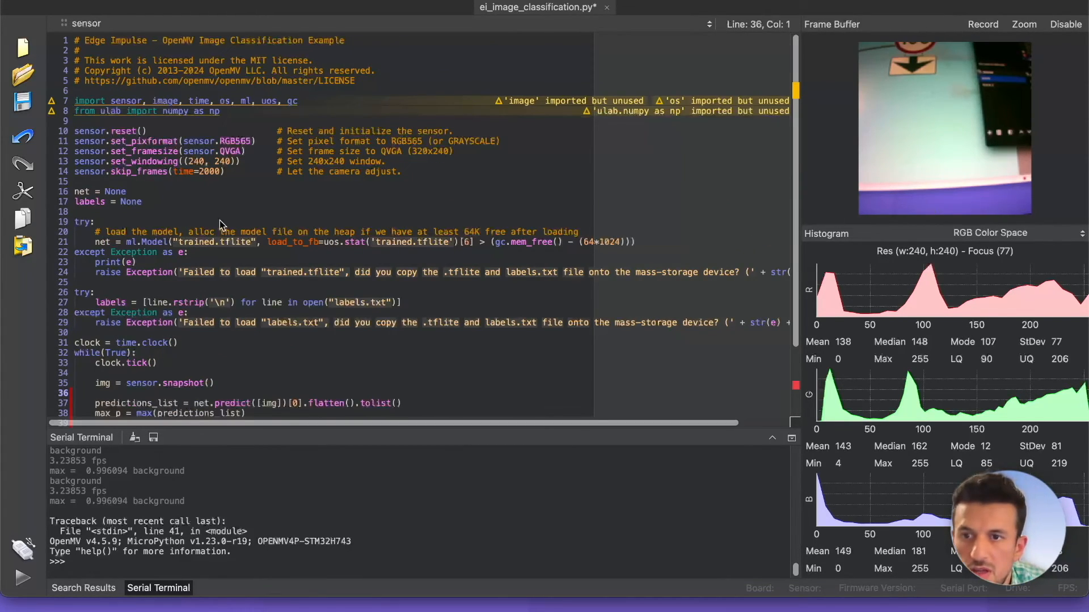
left_click(203, 214)
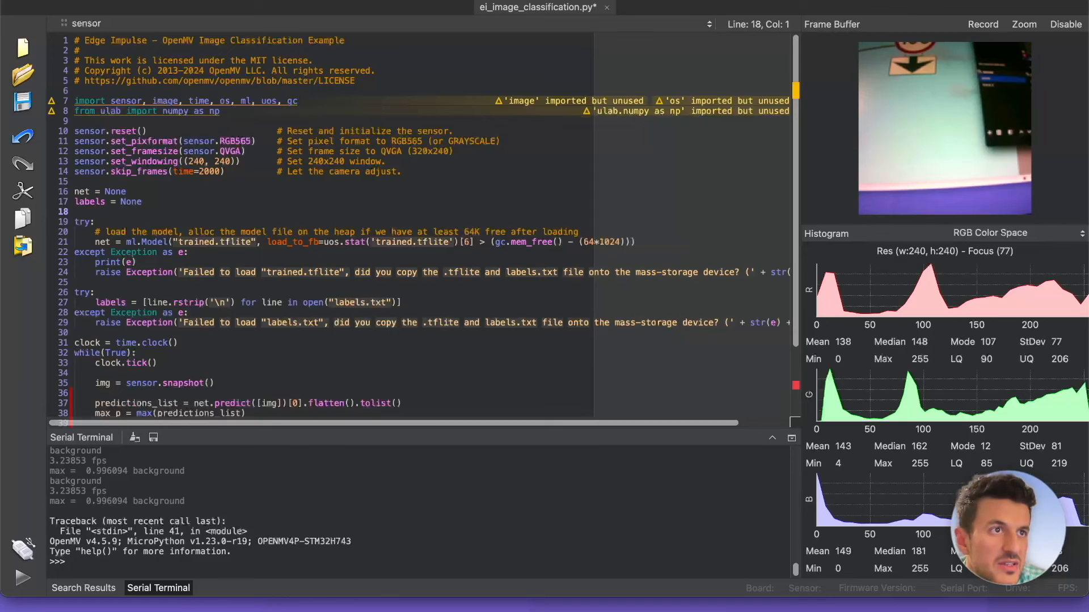
key("Return")
key("super+z")
left_click(168, 124)
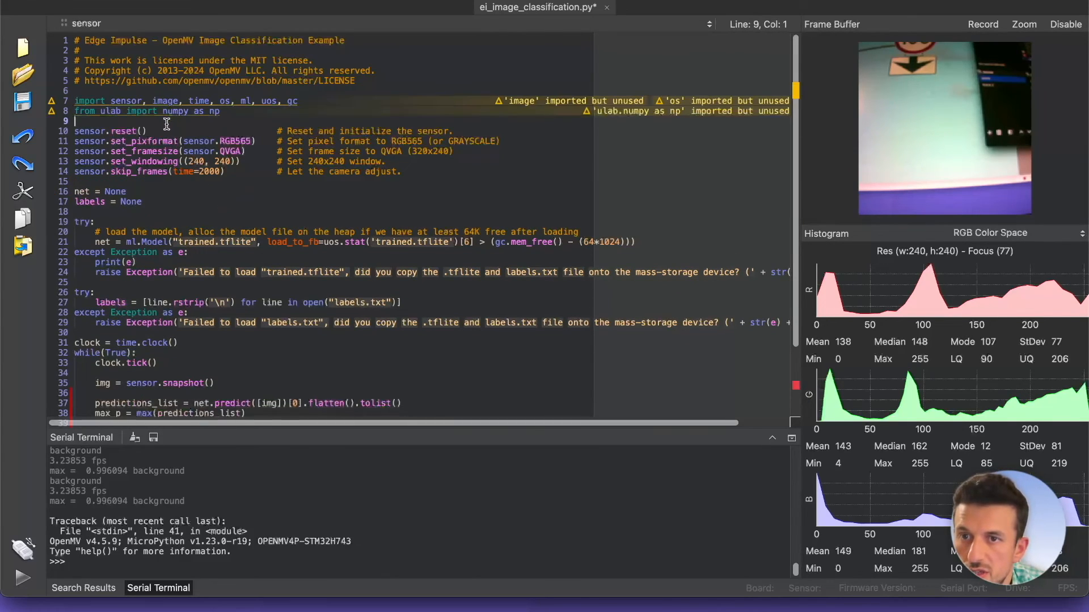
Add "import sensor" and "import display" lines below the numpy import and save ei_image_classification.py
type("import sensor import display")
key("Return")
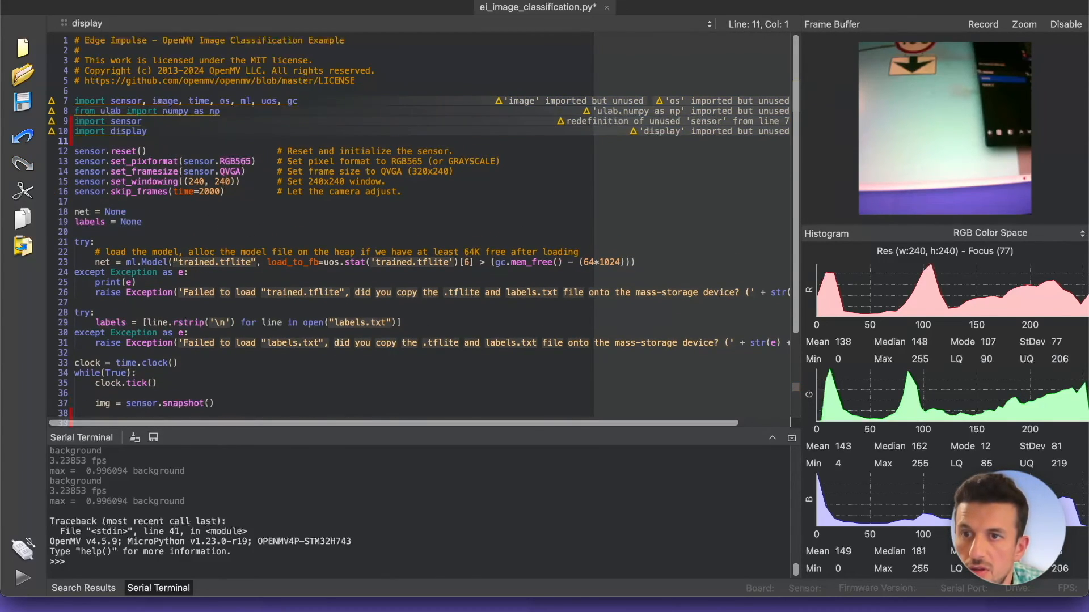
key("super+s")
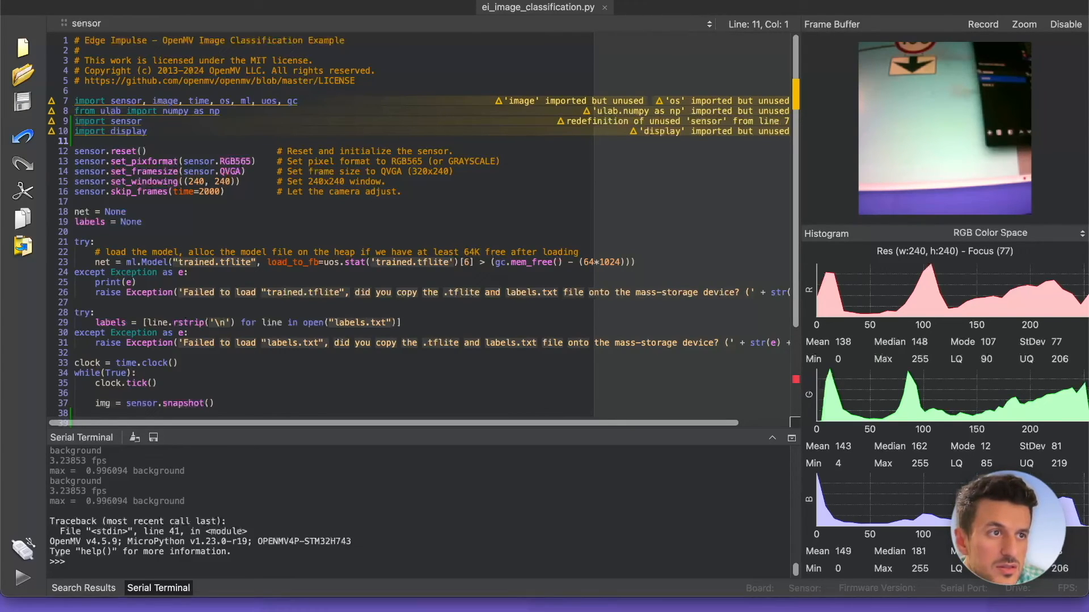
Insert "lcd = display.SPIDisplay()" below the clock definition, before the while loop, and save the script
scroll(160, 250, "down", 4)
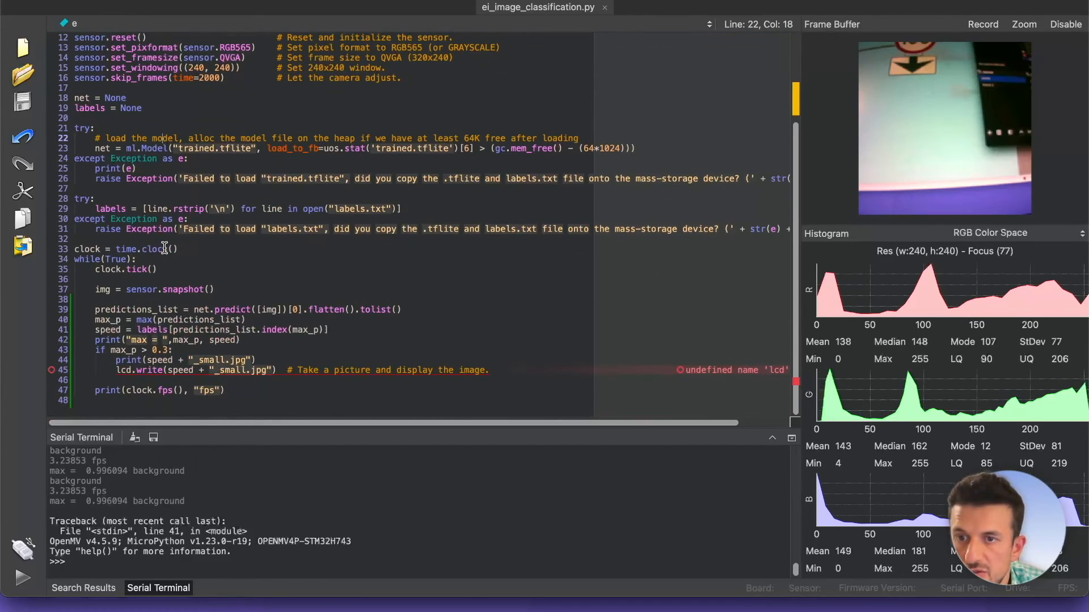
left_click(204, 252)
key("Return")
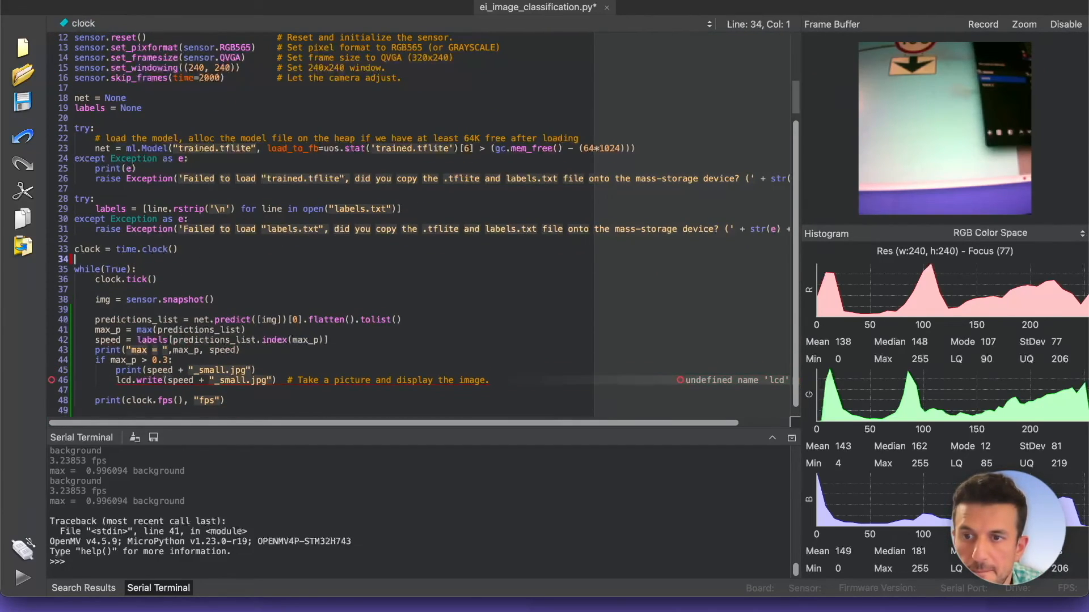
type("lcd = display.SPIDisplay()")
key("super+s")
left_click(213, 276)
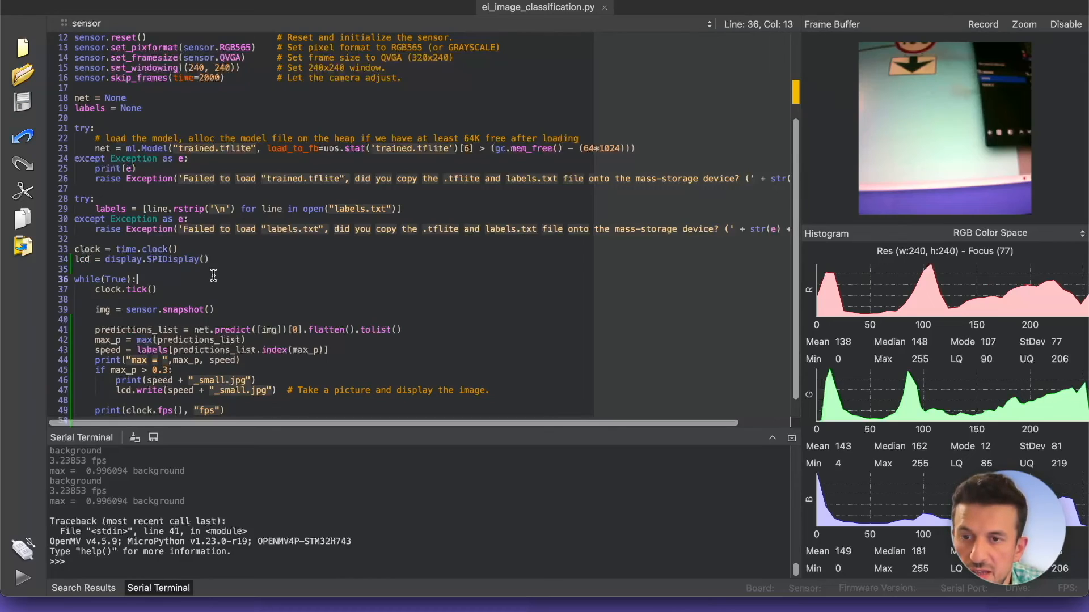
Remove "_small" from the file name in the lcd.write line so it reads speed + ".jpg"
scroll(215, 272, "down", 1)
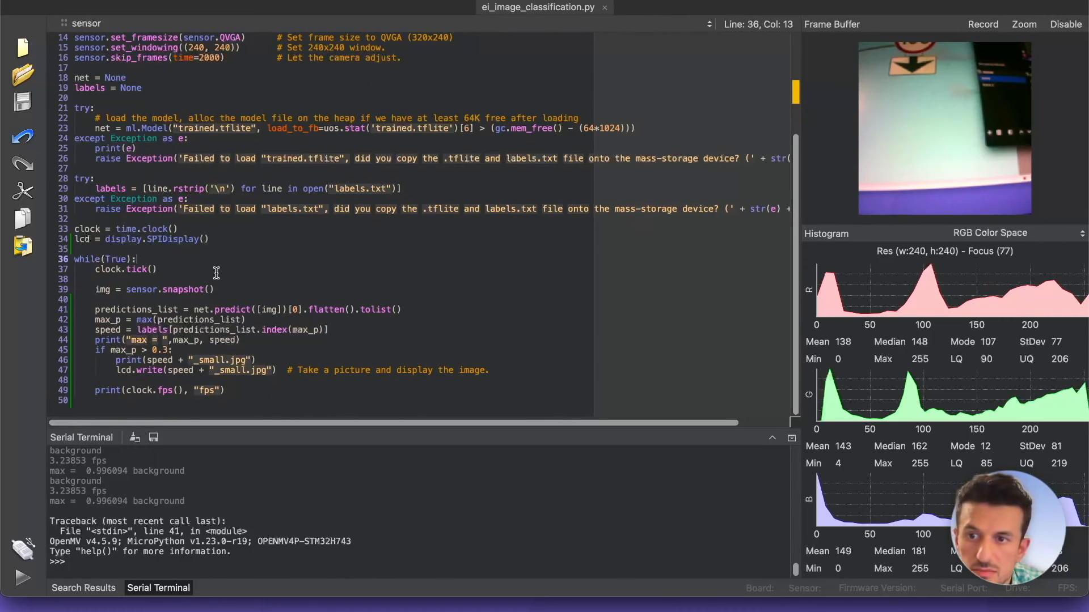
left_click(230, 371)
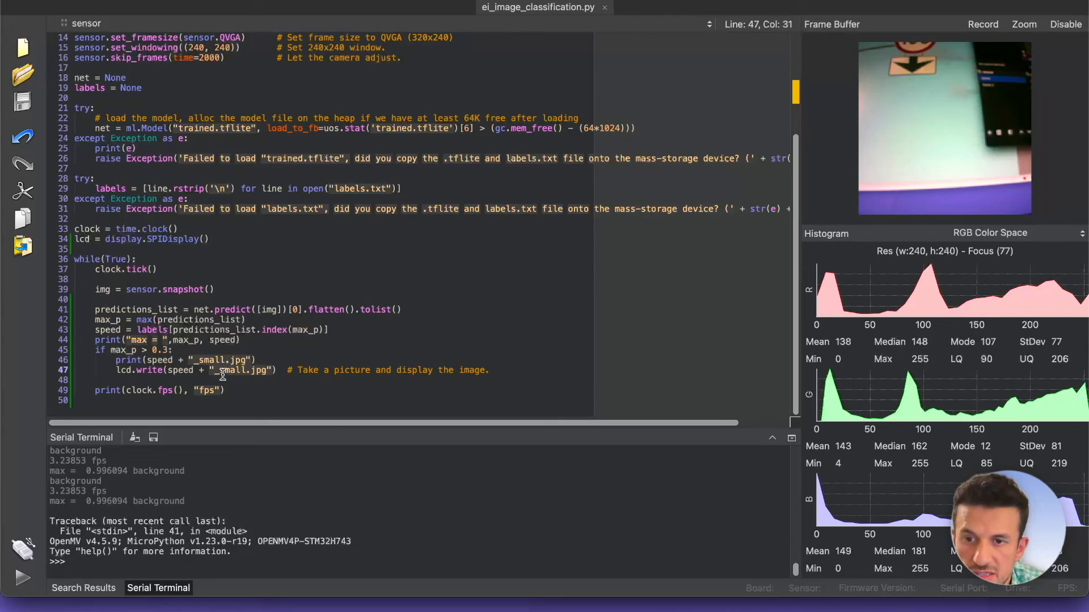
left_click(246, 371)
key("BackSpace")
key("BackSpace")
key("BackSpace")
key("BackSpace")
key("BackSpace")
key("BackSpace")
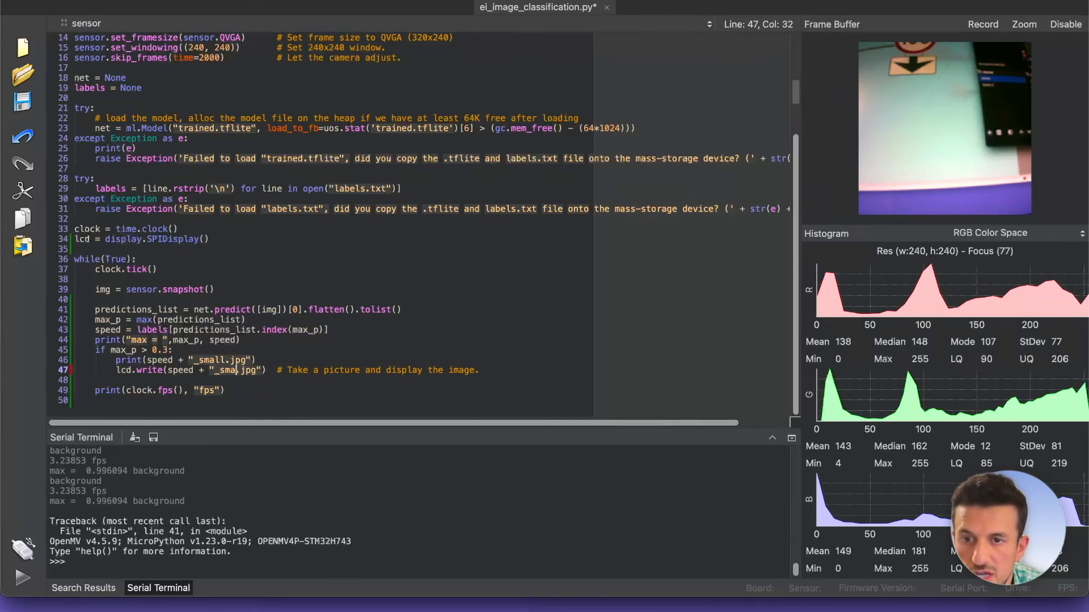
Remove "_small" from the print line under the max_p check so it prints speed + ".jpg"
left_click(222, 360)
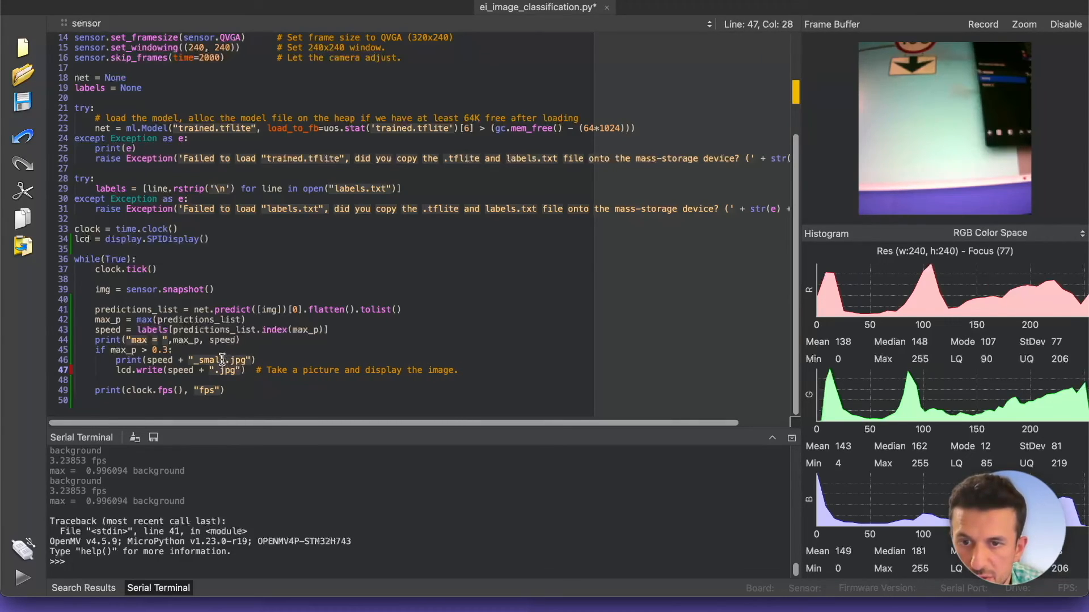
key("BackSpace")
key("BackSpace")
key("BackSpace")
key("BackSpace")
key("BackSpace")
key("BackSpace")
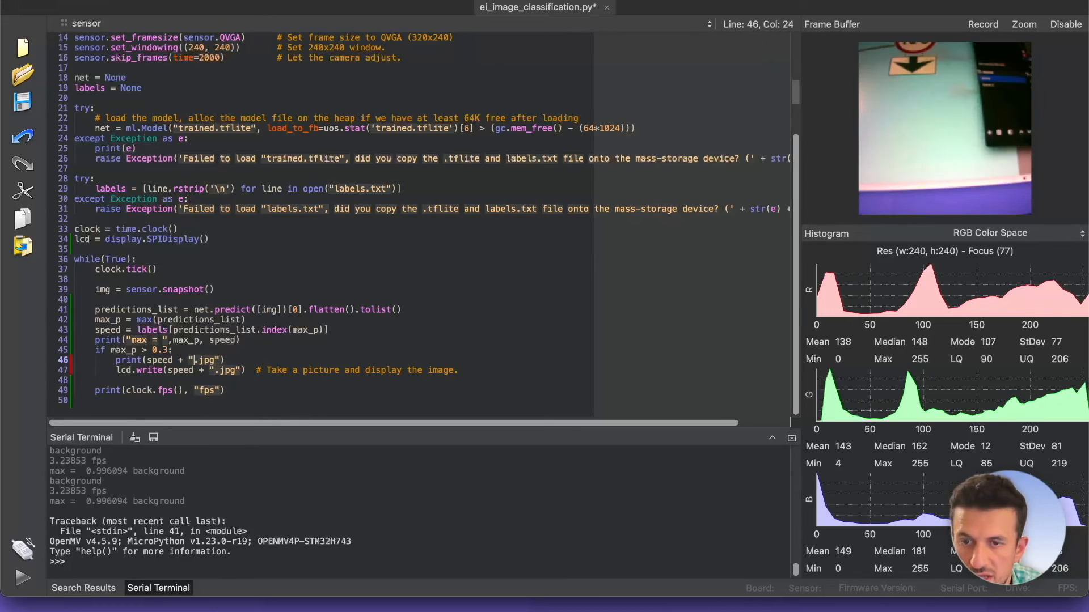
left_click(301, 341)
Switch to Finder to view 40sign.jpg on the NO NAME drive, and compare the image names with the Edge Impulse labels in Chrome
mouse_move(355, 608)
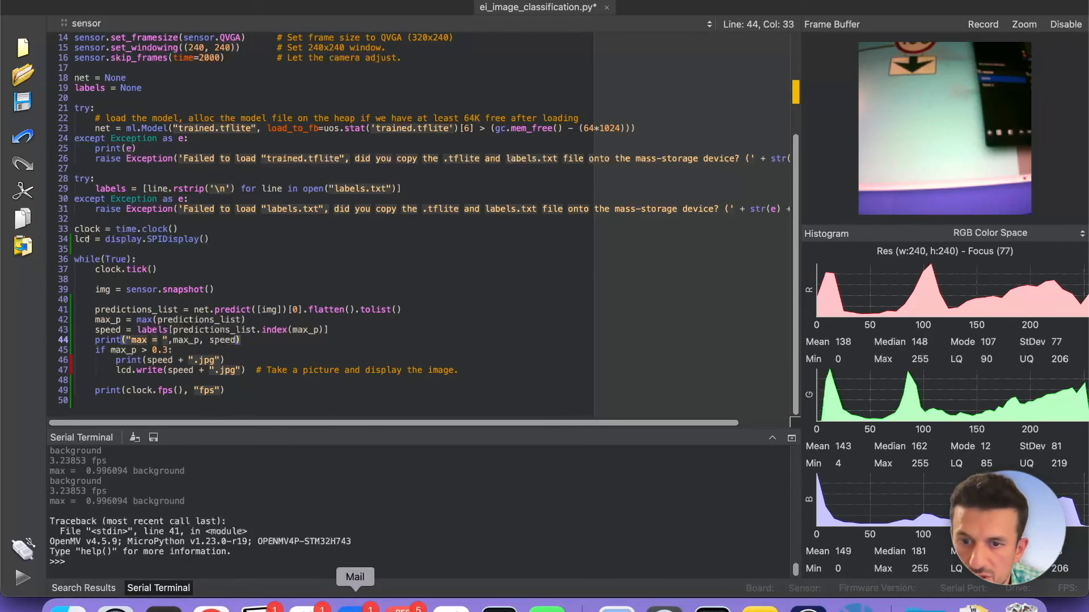
left_click(68, 608)
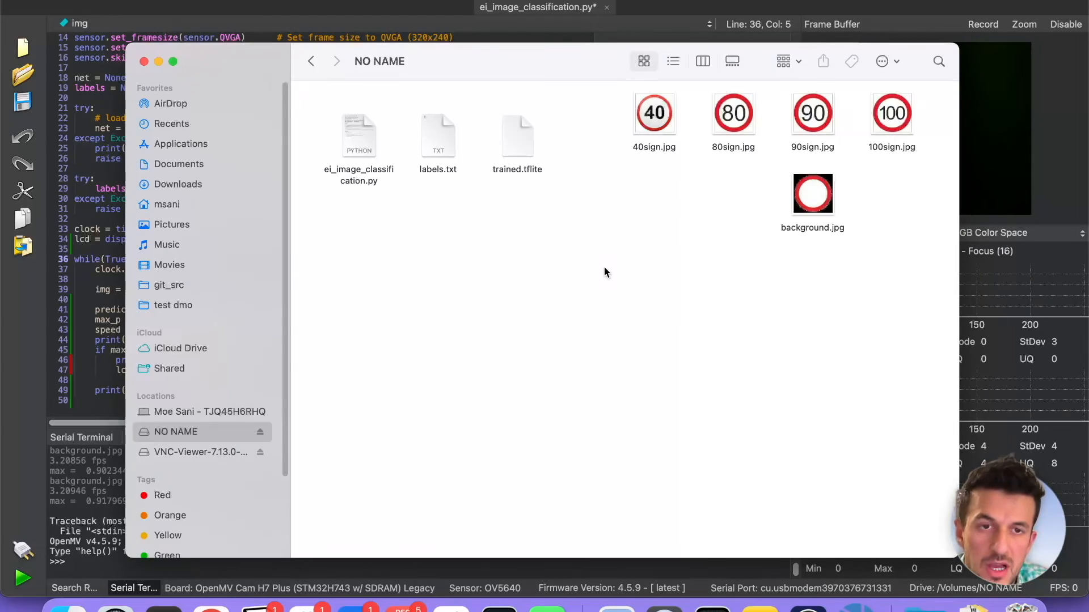
left_click(655, 119)
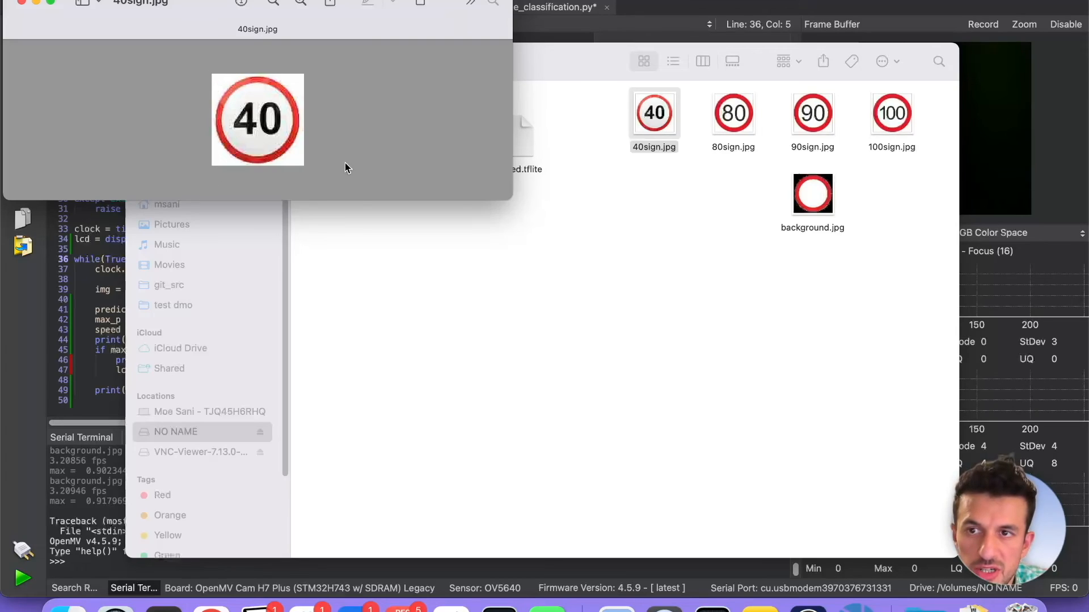
left_click(23, 3)
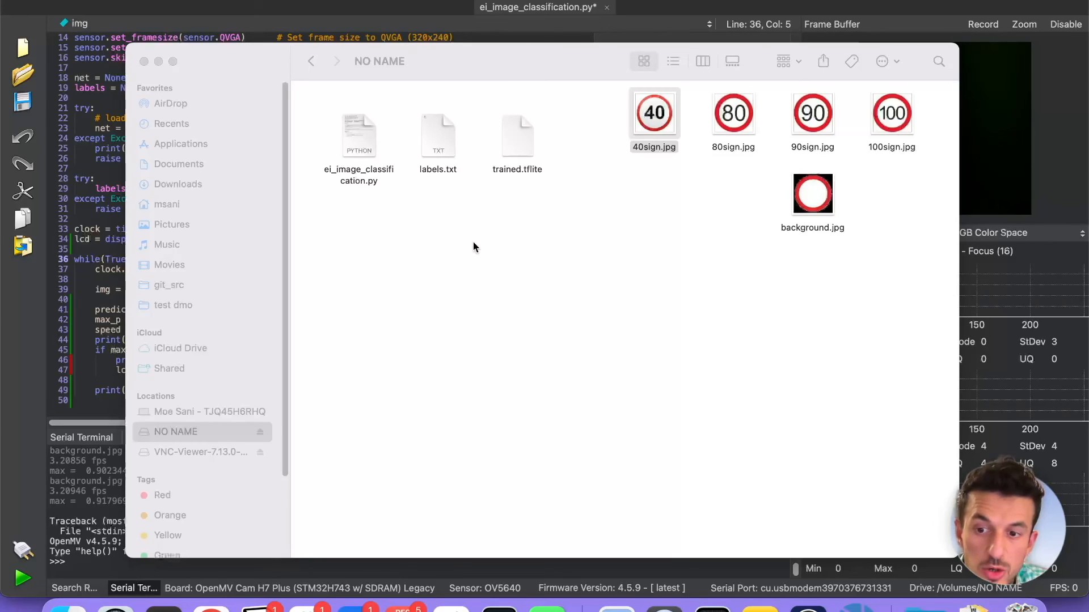
left_click(389, 437)
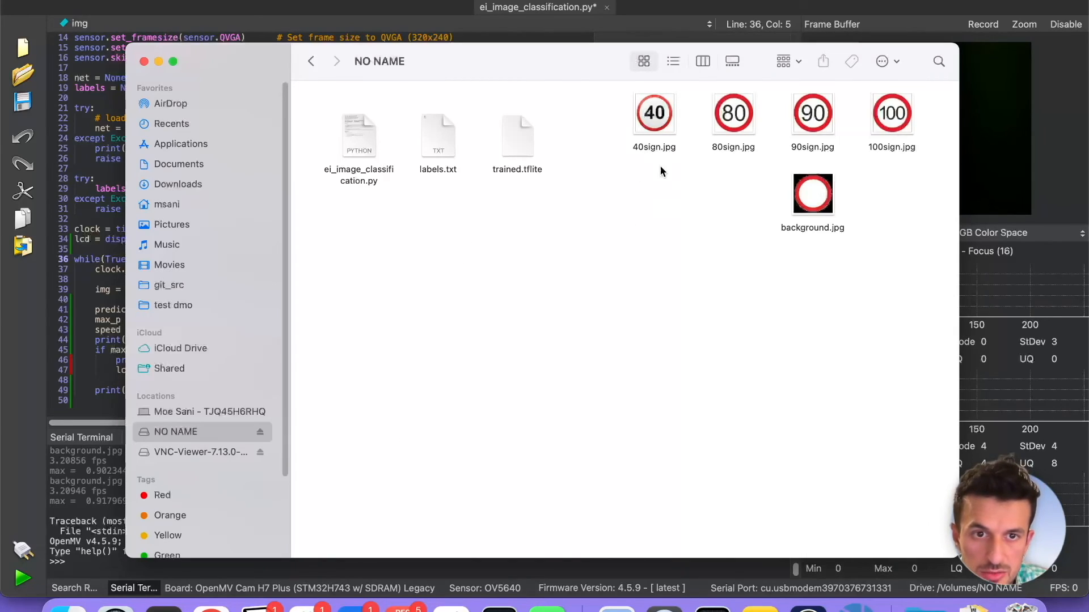
left_click(210, 607)
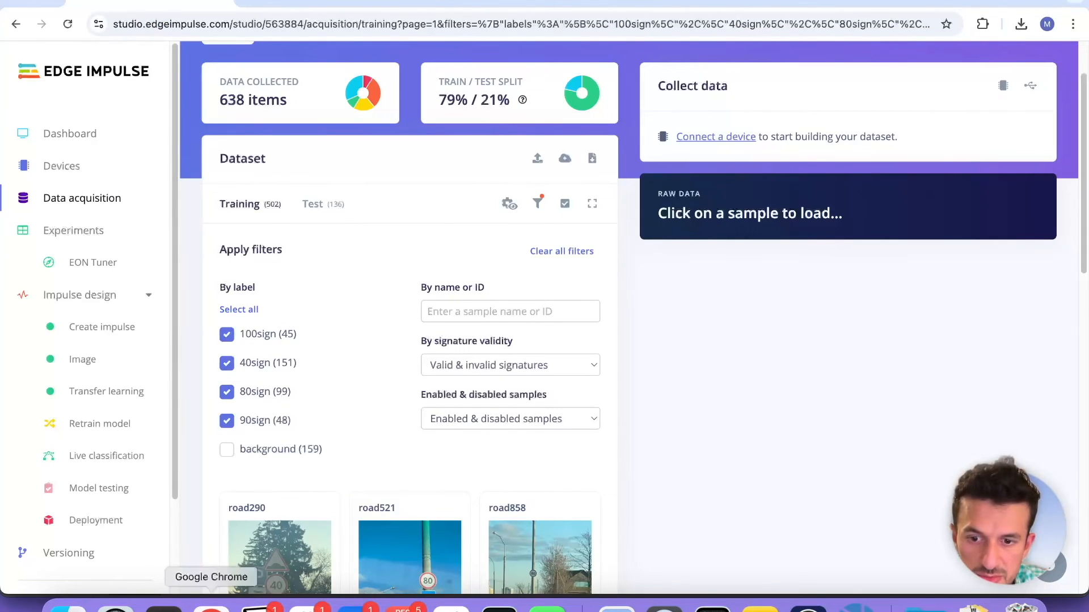
Return to OpenMV IDE and review the lcd.write(speed + ".jpg") line in the prediction loop
left_click(856, 606)
left_click_drag(117, 372, 241, 372)
left_click(203, 375)
left_click(245, 372)
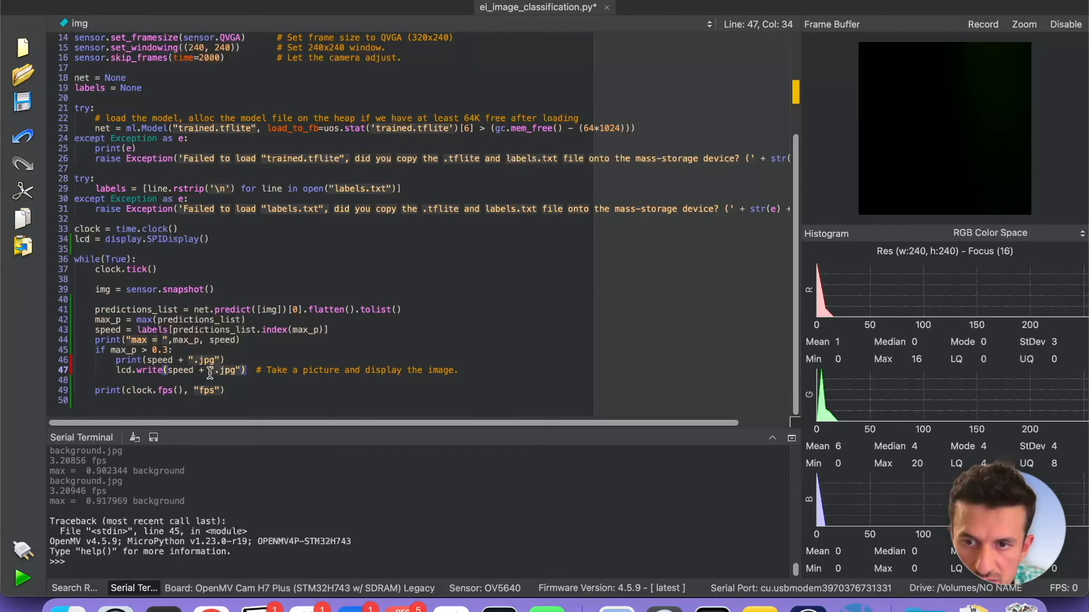
double_click(186, 372)
left_click(263, 381)
double_click(125, 372)
double_click(154, 373)
left_click(161, 382)
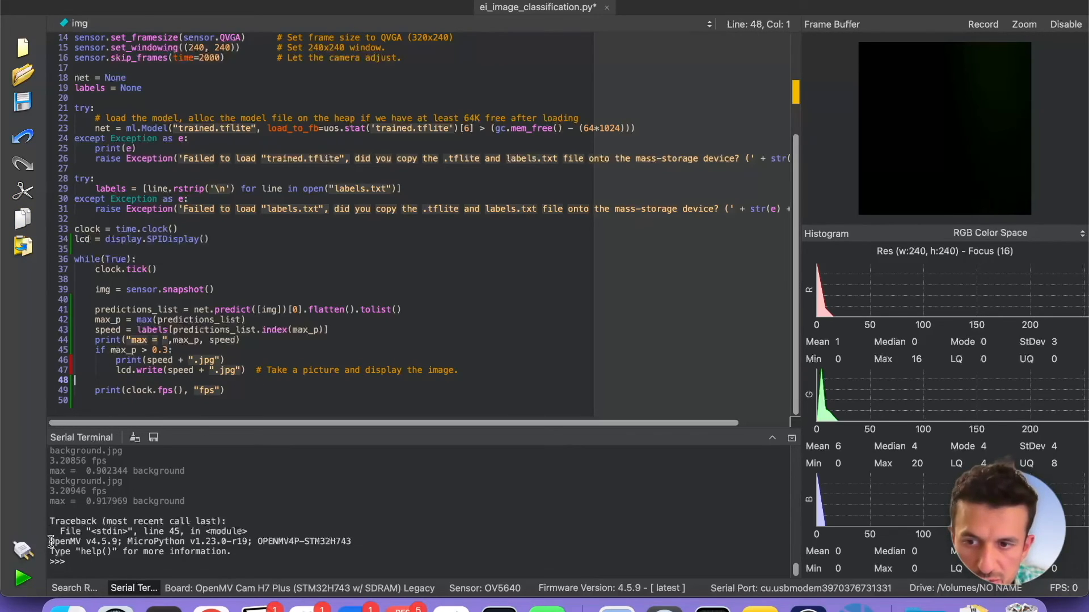
Run the modified script on the camera and switch to Finder to show the sign images on the NO NAME drive
left_click(28, 574)
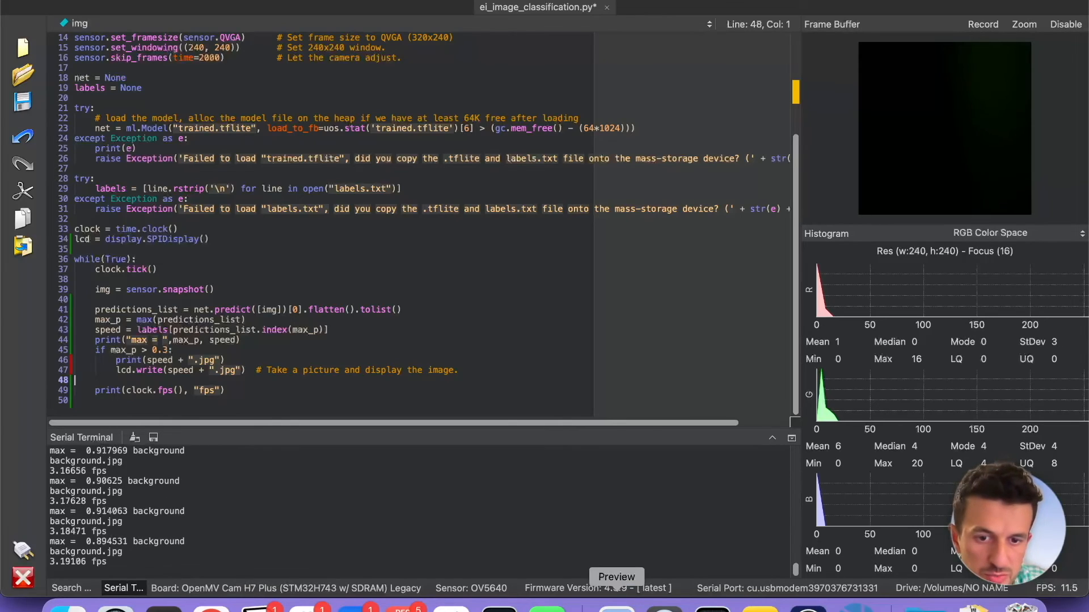
left_click(68, 606)
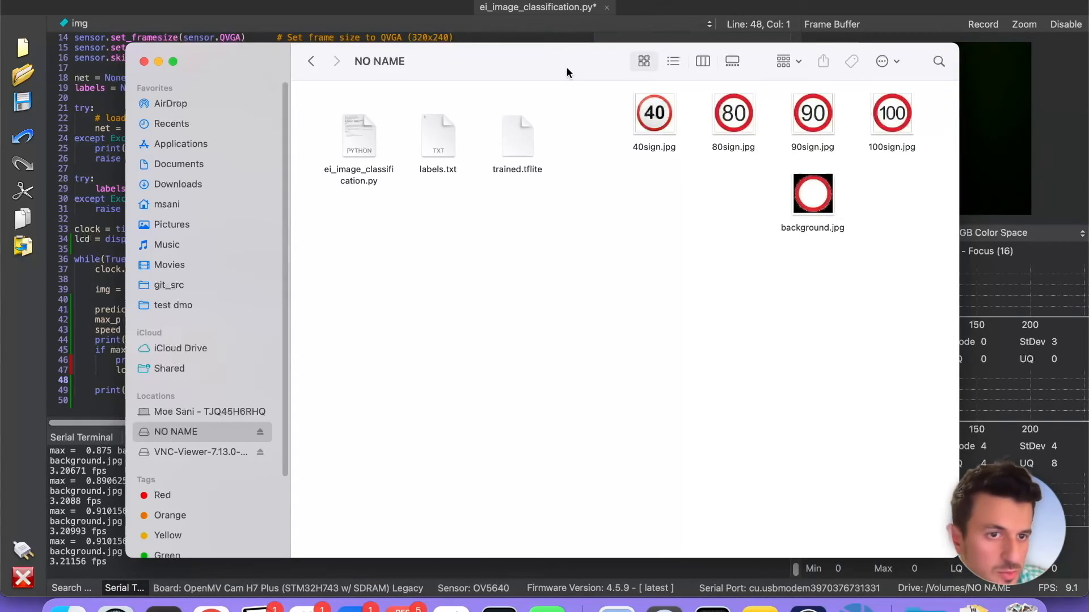